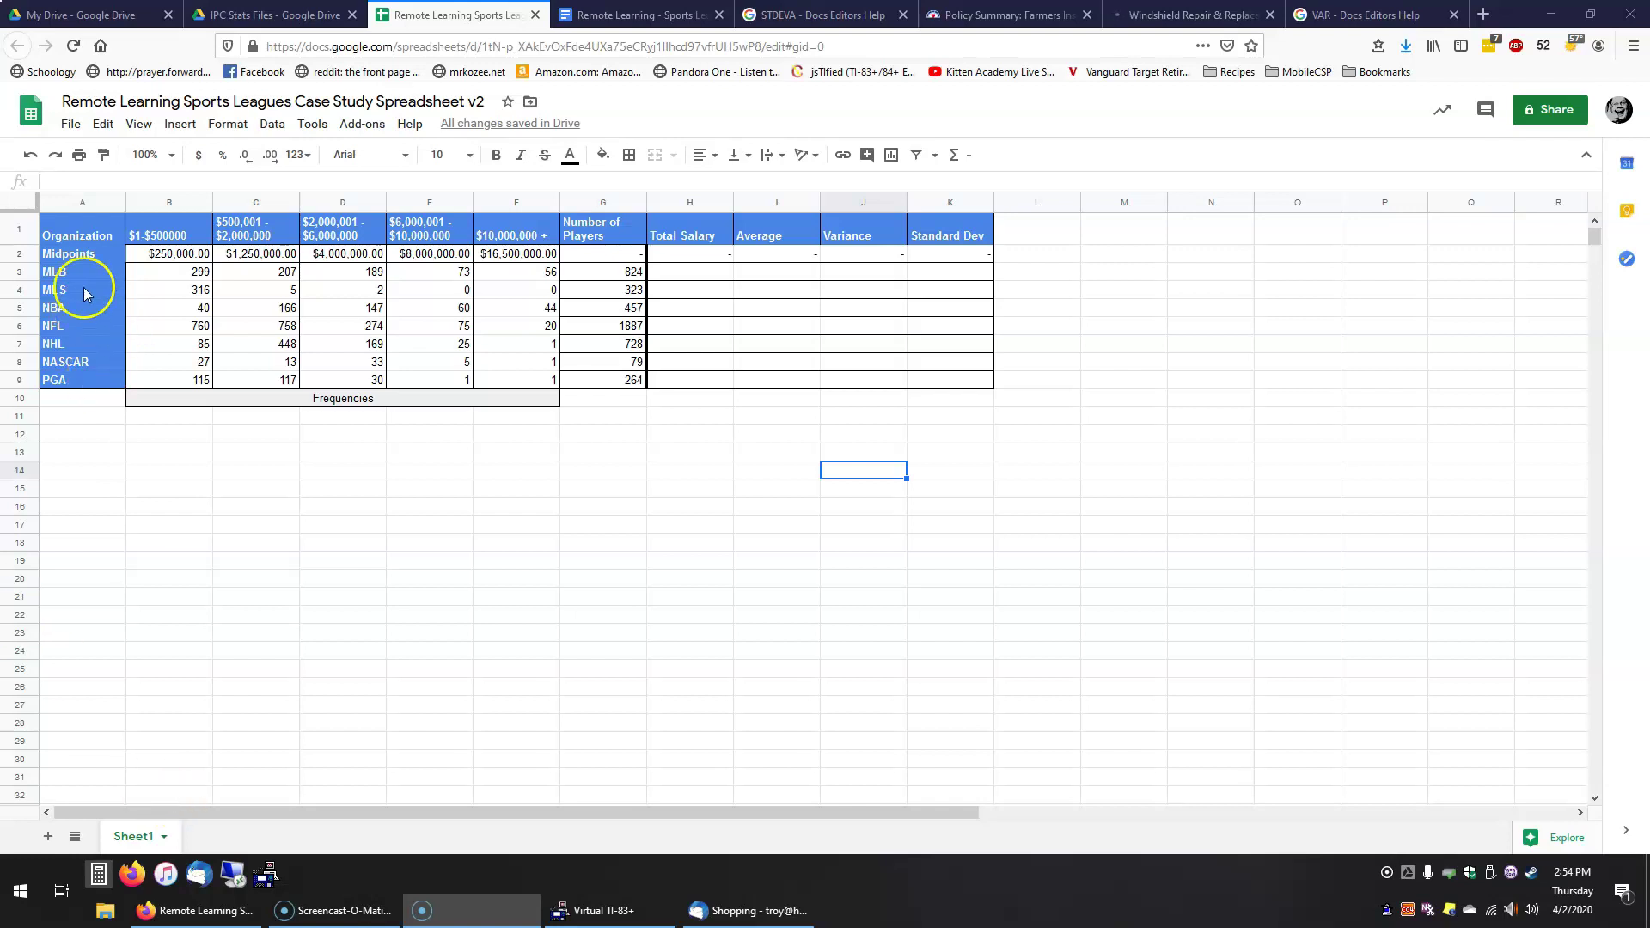
- Examine the salary frequency table and the organizations listed from MLB down to PGA
{"action": "left_click_drag", "start_coordinate": [98, 239], "coordinate": [537, 384]}
{"action": "left_click", "coordinate": [537, 380]}
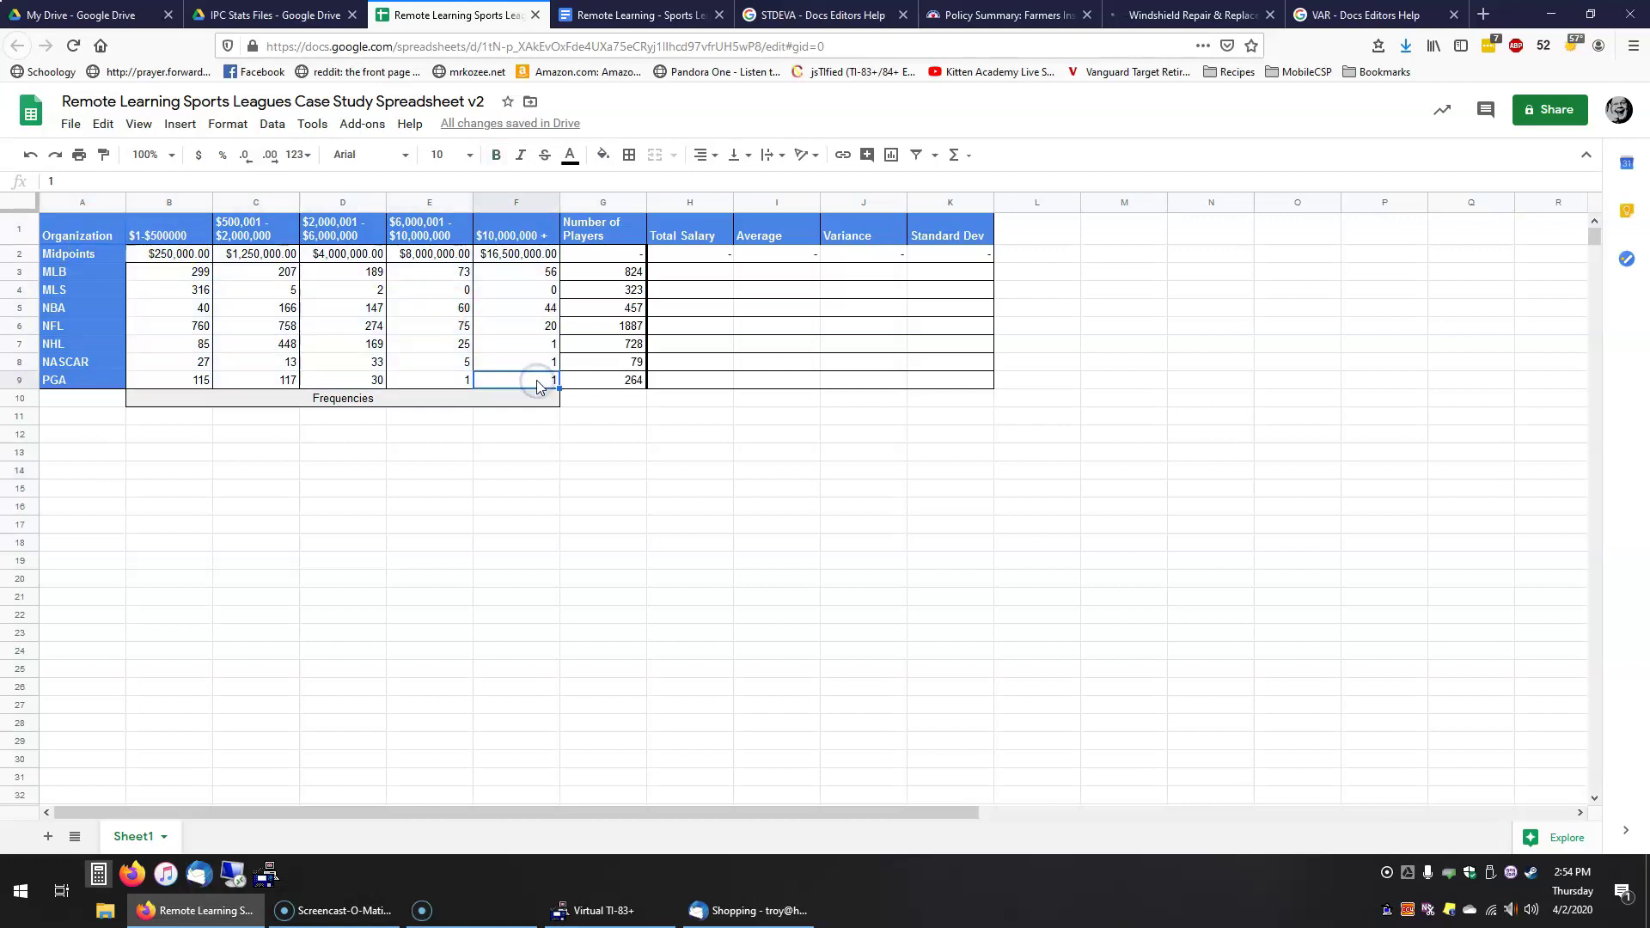
{"action": "left_click", "coordinate": [74, 272]}
{"action": "left_click", "coordinate": [71, 290]}
{"action": "left_click", "coordinate": [76, 308]}
{"action": "left_click", "coordinate": [81, 326]}
{"action": "left_click", "coordinate": [86, 343]}
{"action": "left_click", "coordinate": [87, 359]}
{"action": "left_click", "coordinate": [96, 378]}
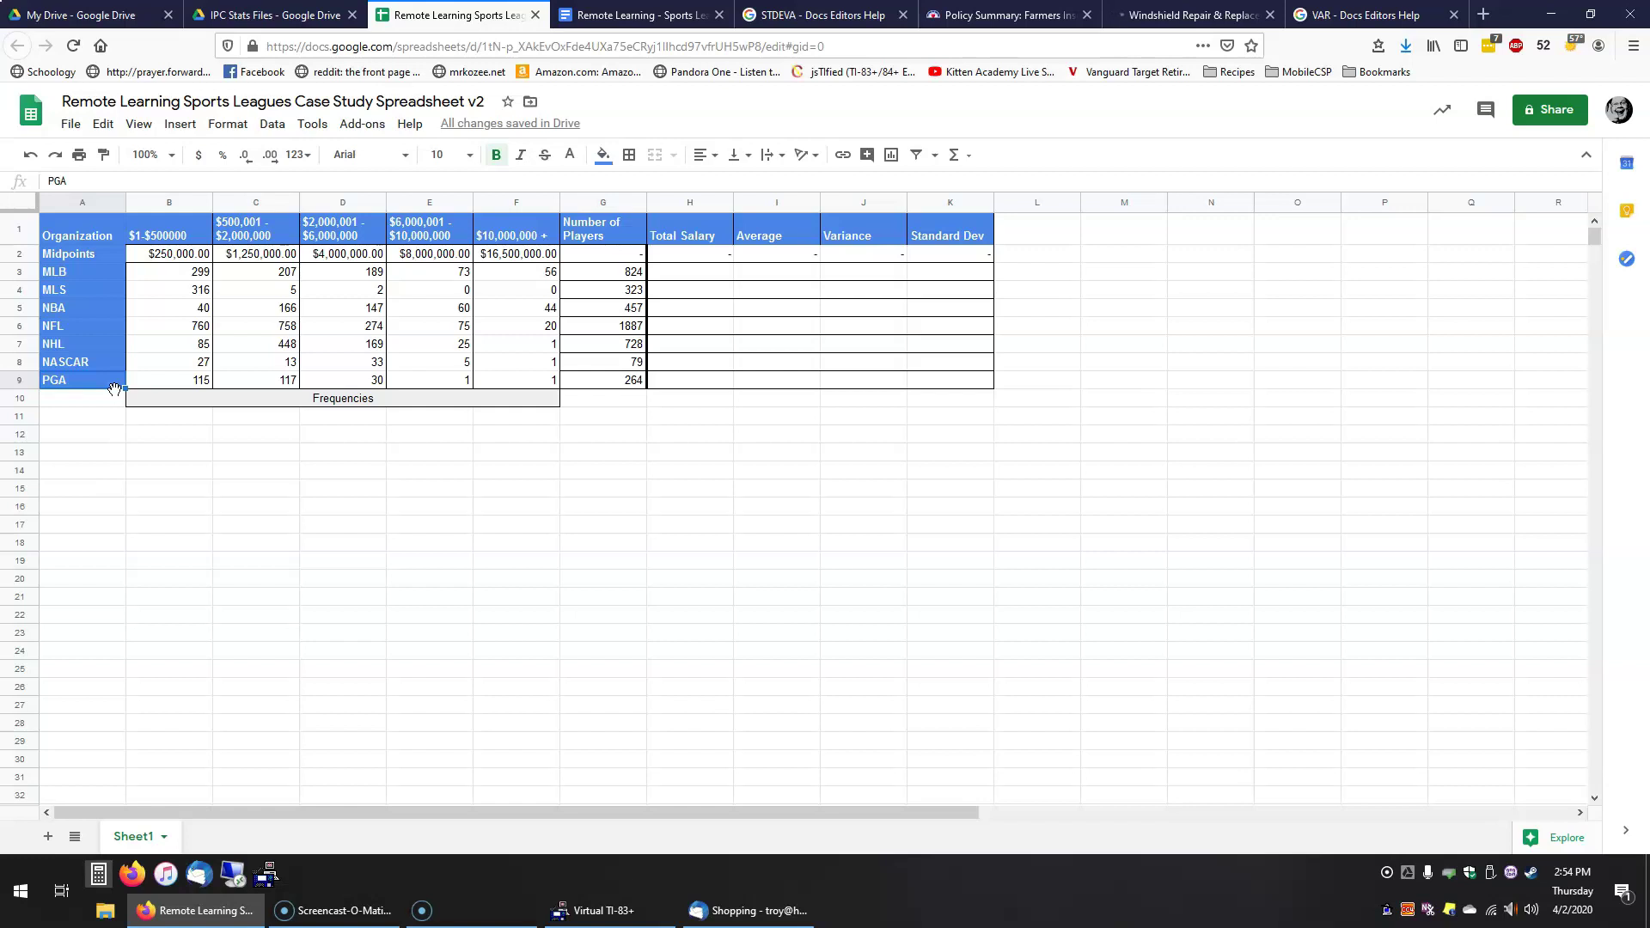
- Review the salary range headings and the number of MLB players in each range
{"action": "left_click_drag", "start_coordinate": [115, 389], "coordinate": [188, 281]}
{"action": "left_click", "coordinate": [187, 229]}
{"action": "left_click", "coordinate": [336, 227]}
{"action": "left_click", "coordinate": [280, 230]}
{"action": "left_click", "coordinate": [336, 228]}
{"action": "left_click", "coordinate": [406, 229]}
{"action": "left_click", "coordinate": [496, 226]}
{"action": "left_click", "coordinate": [172, 274]}
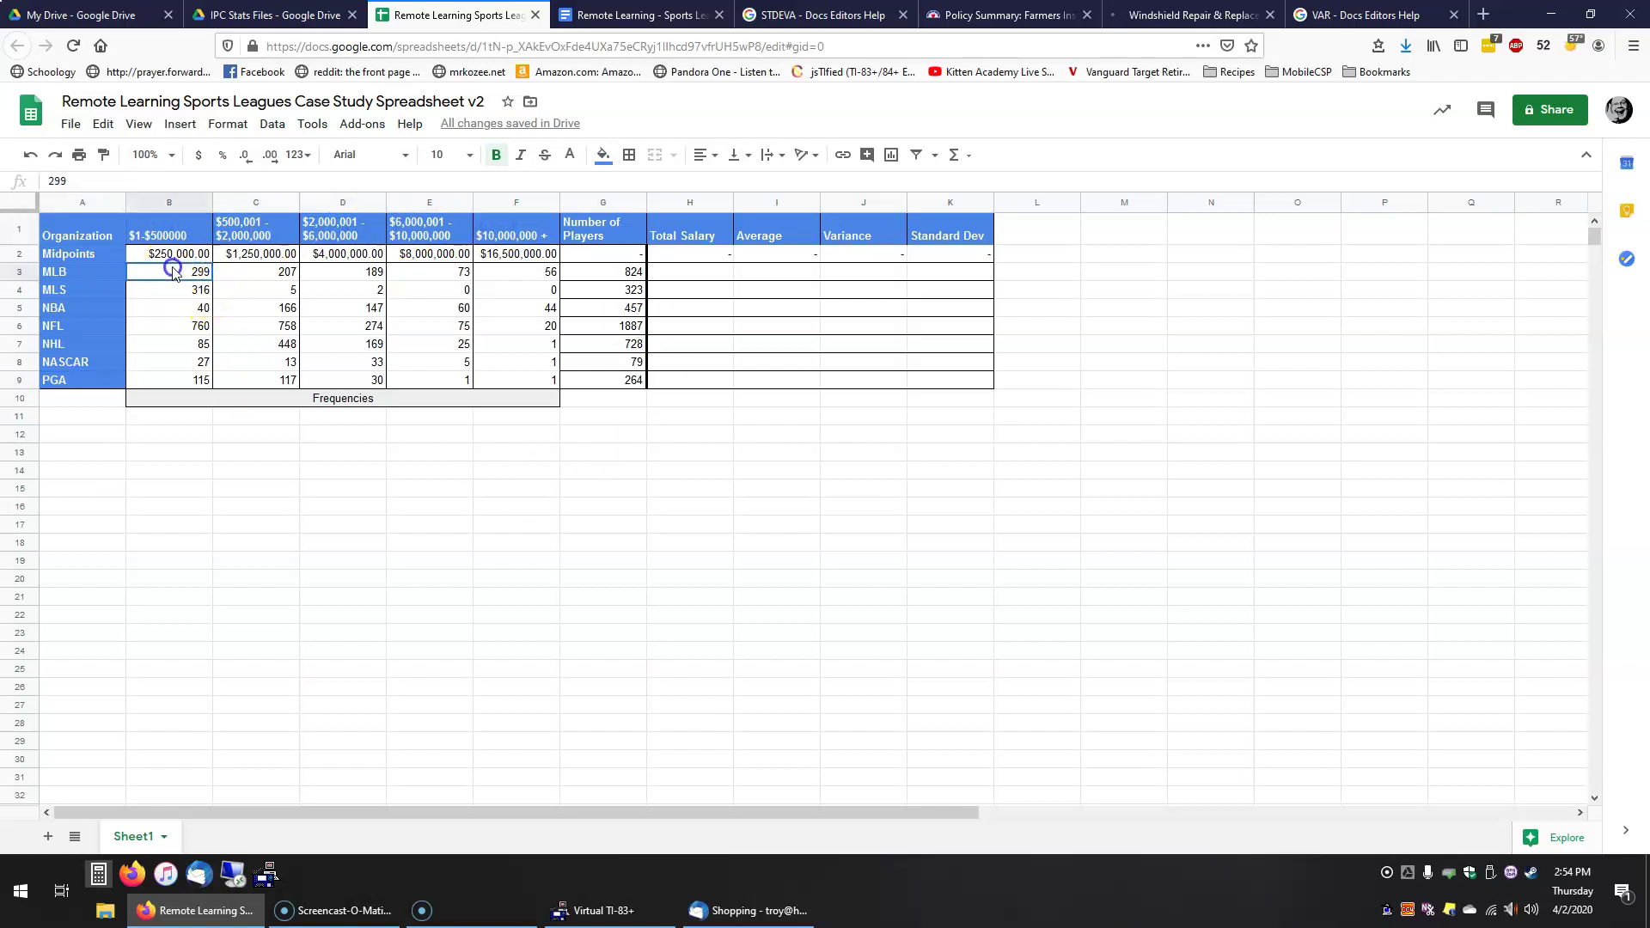
{"action": "left_click", "coordinate": [267, 273]}
{"action": "left_click", "coordinate": [339, 271]}
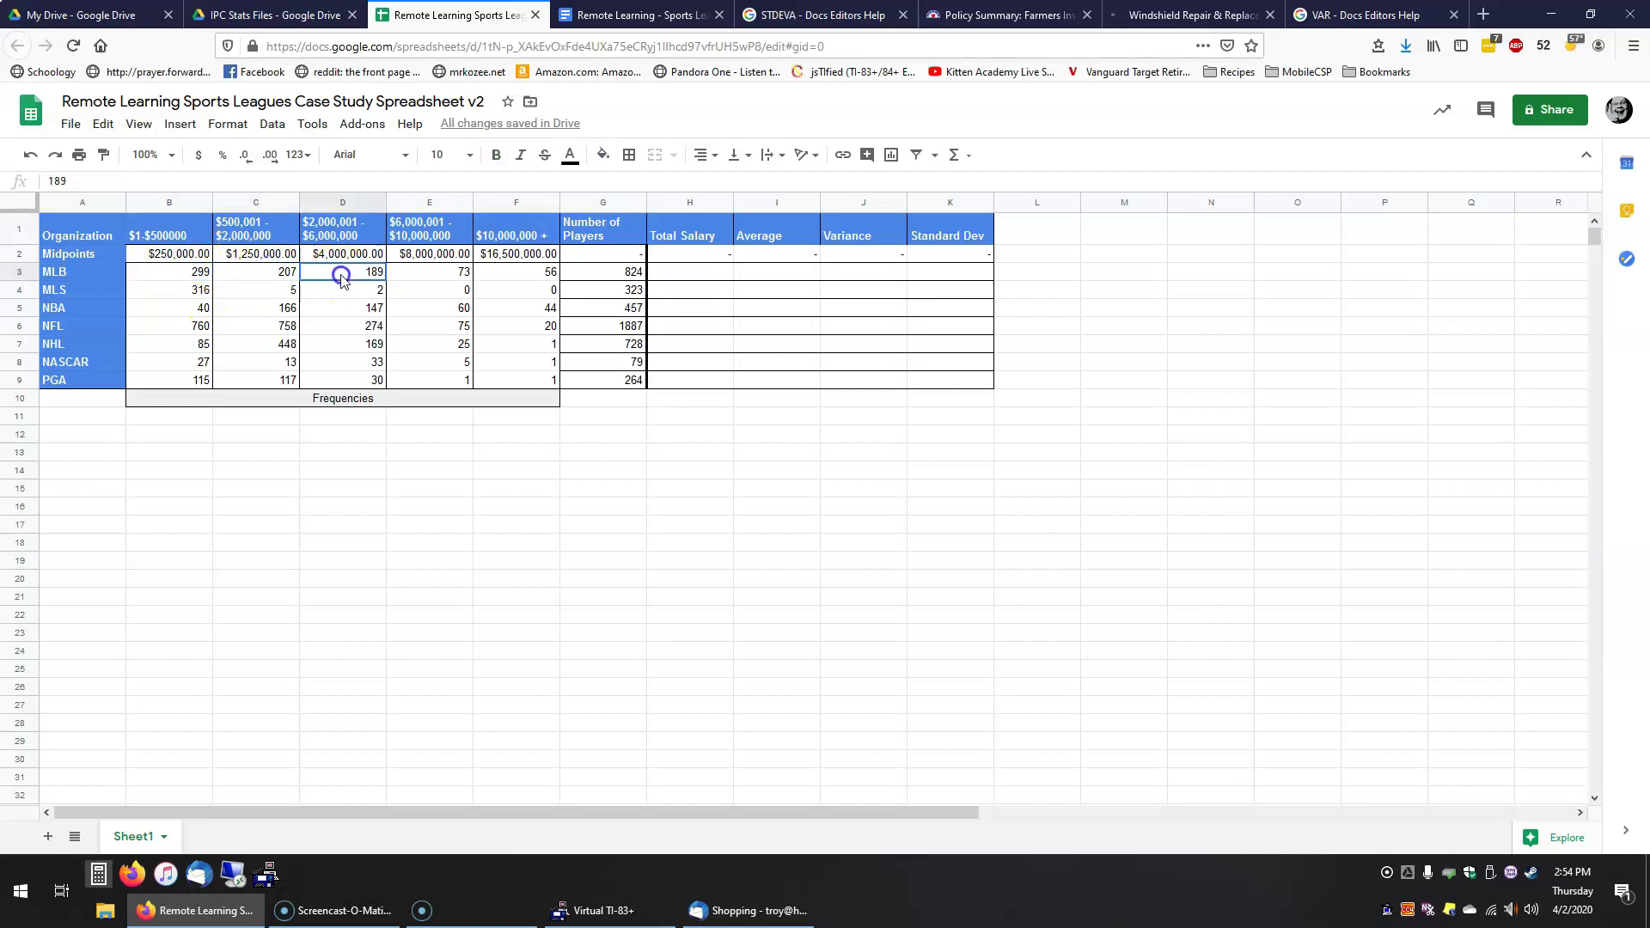
{"action": "left_click", "coordinate": [365, 225]}
{"action": "left_click", "coordinate": [445, 275]}
{"action": "left_click", "coordinate": [492, 274]}
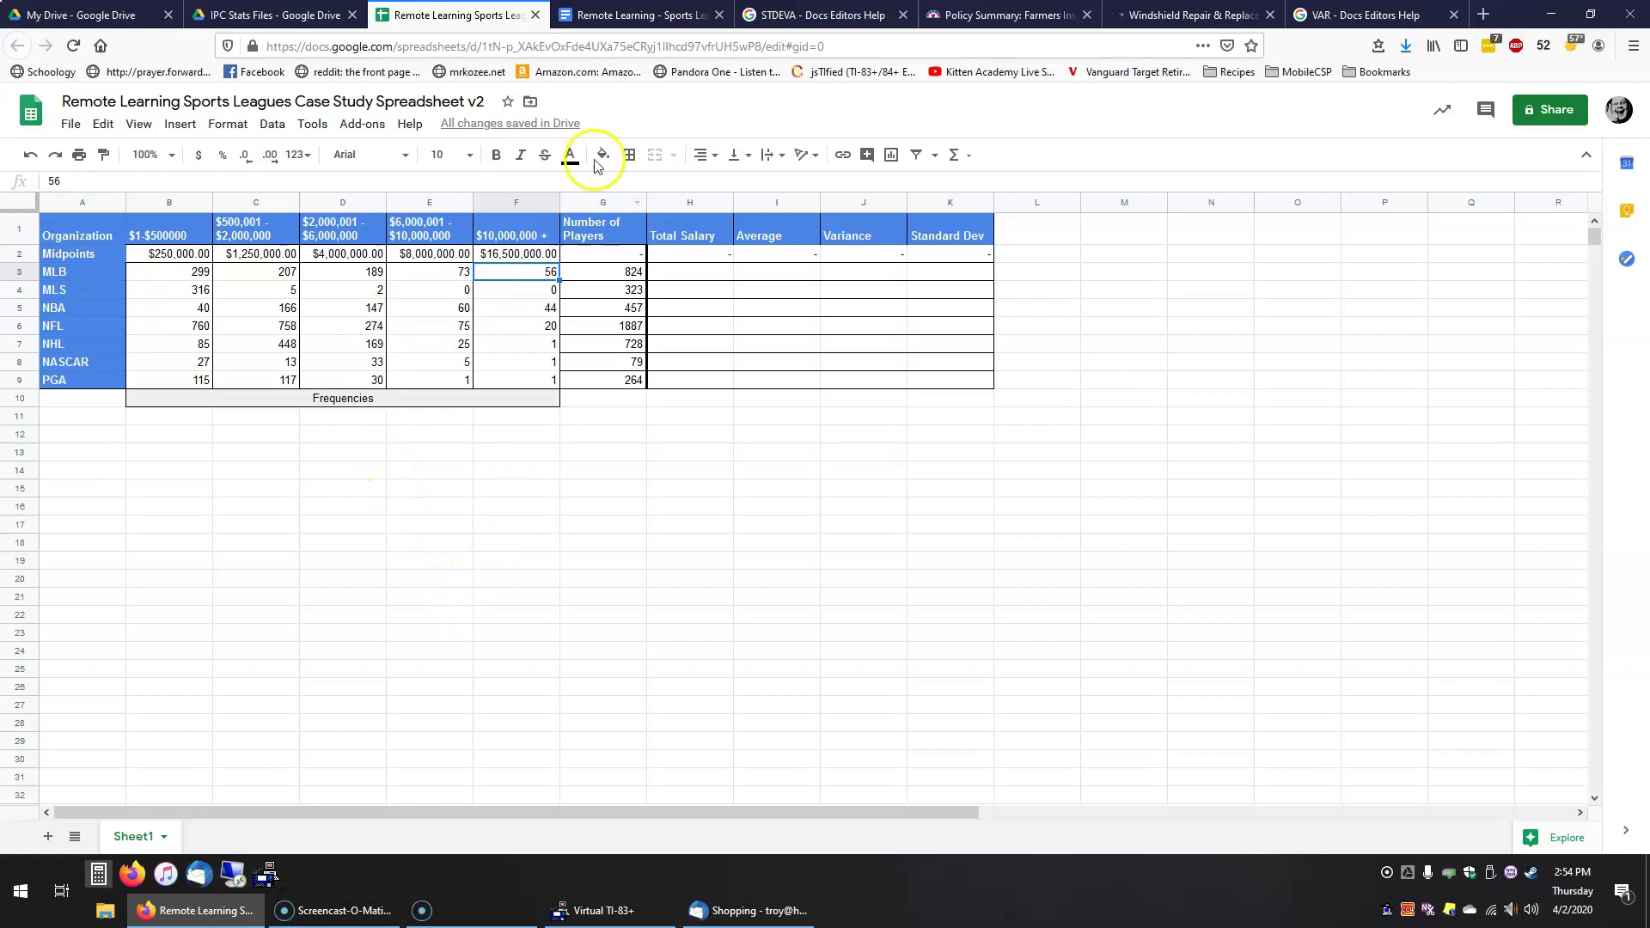
- Switch to the Sports Leagues Case Study document and read its questions on total, mean and standard deviation of salaries
{"action": "left_click", "coordinate": [611, 15]}
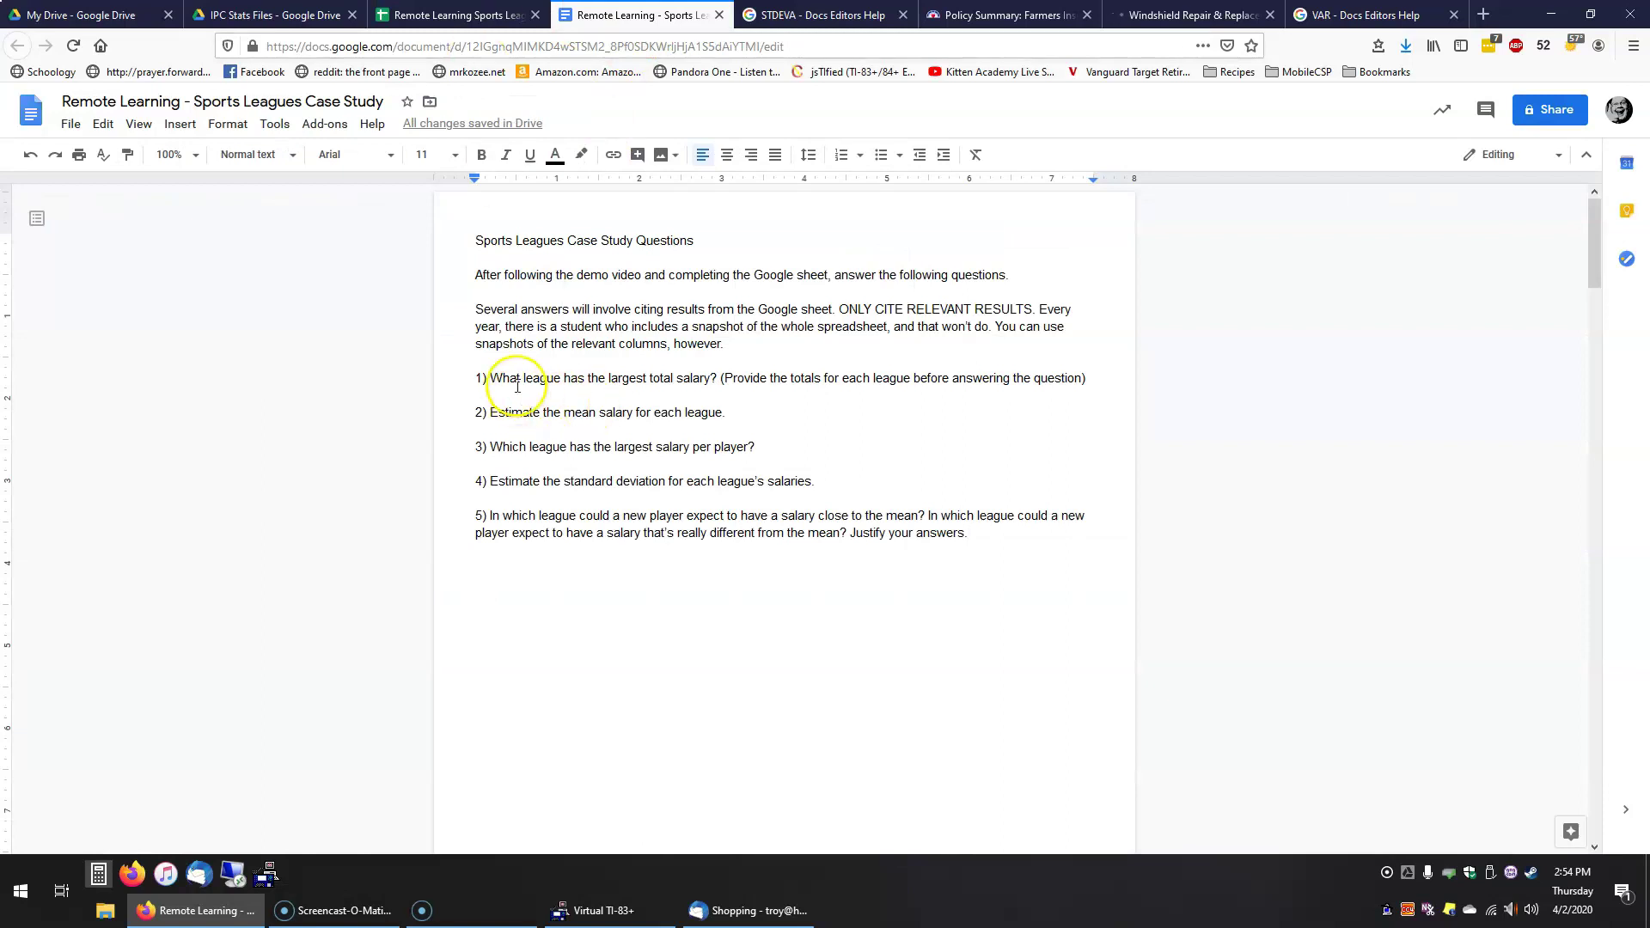
{"action": "left_click", "coordinate": [524, 414]}
{"action": "left_click", "coordinate": [571, 483]}
- Return to the case study spreadsheet and check the MLB frequencies and the formula for its number of players
{"action": "left_click", "coordinate": [456, 15]}
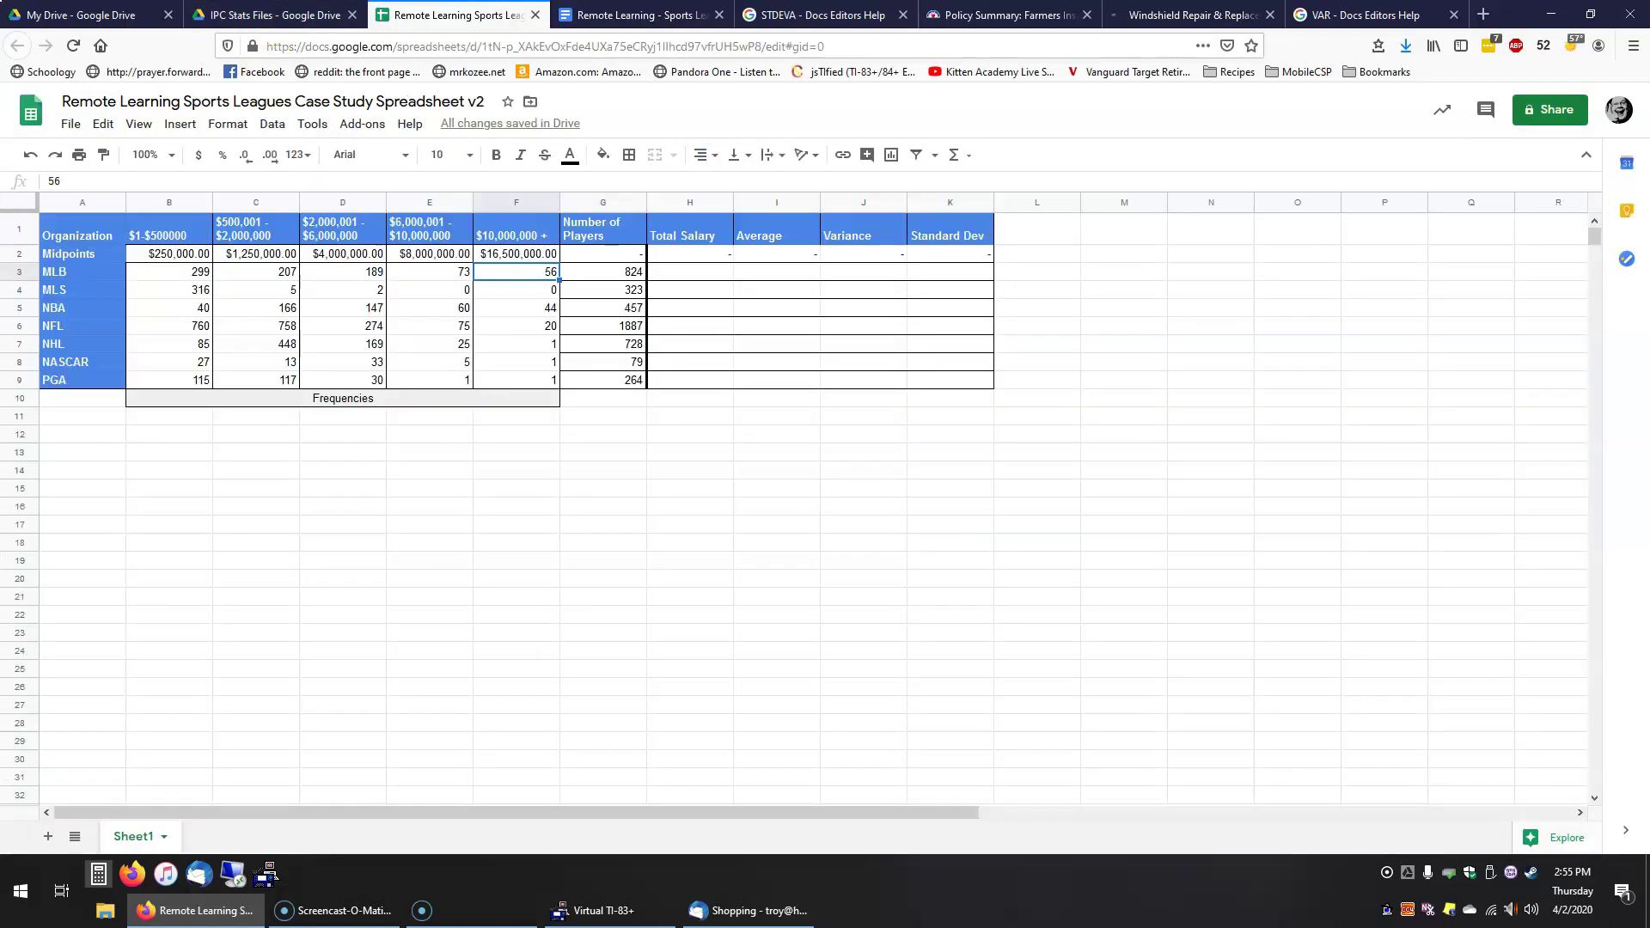
{"action": "left_click", "coordinate": [149, 272]}
{"action": "left_click", "coordinate": [251, 275]}
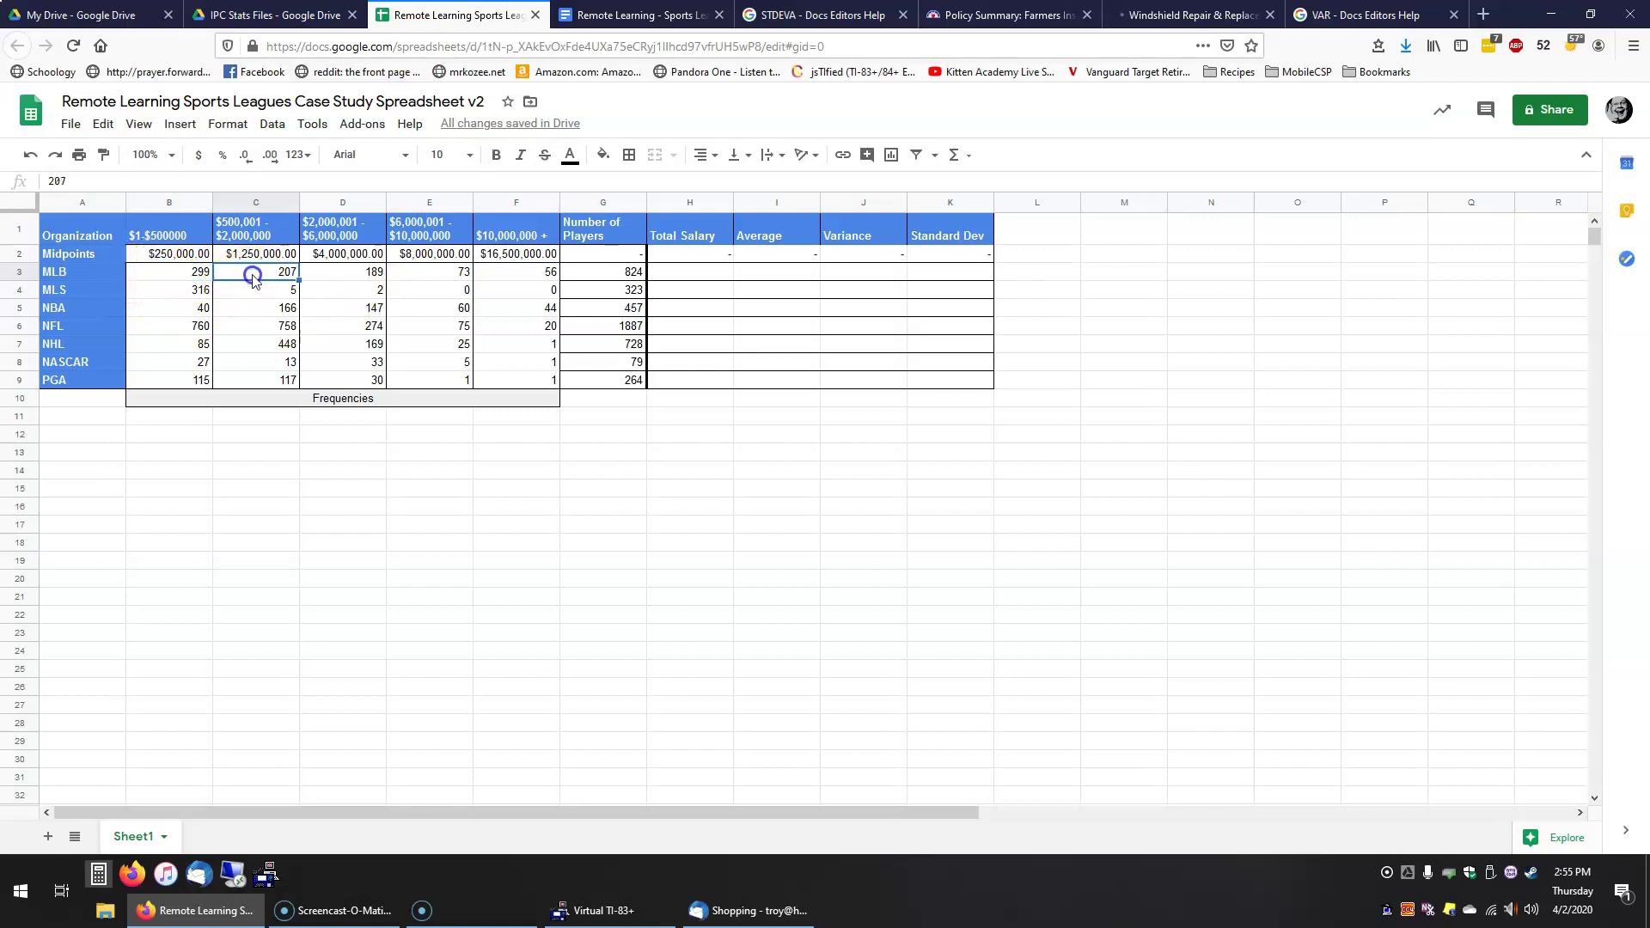
{"action": "left_click", "coordinate": [374, 279]}
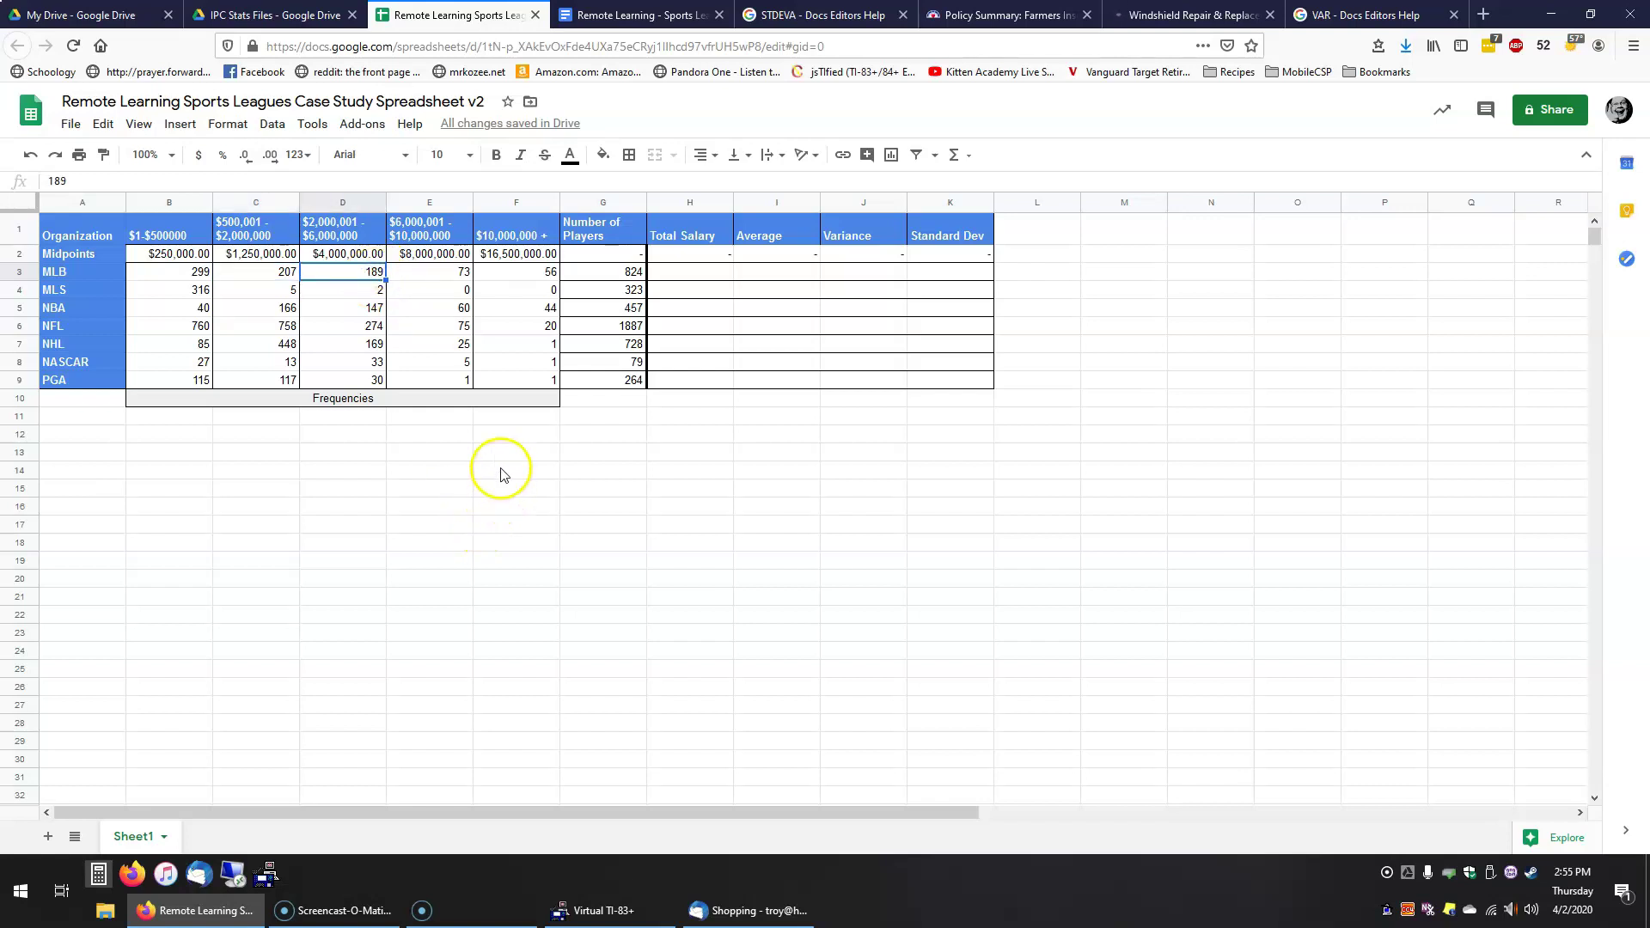
{"action": "left_click", "coordinate": [633, 273]}
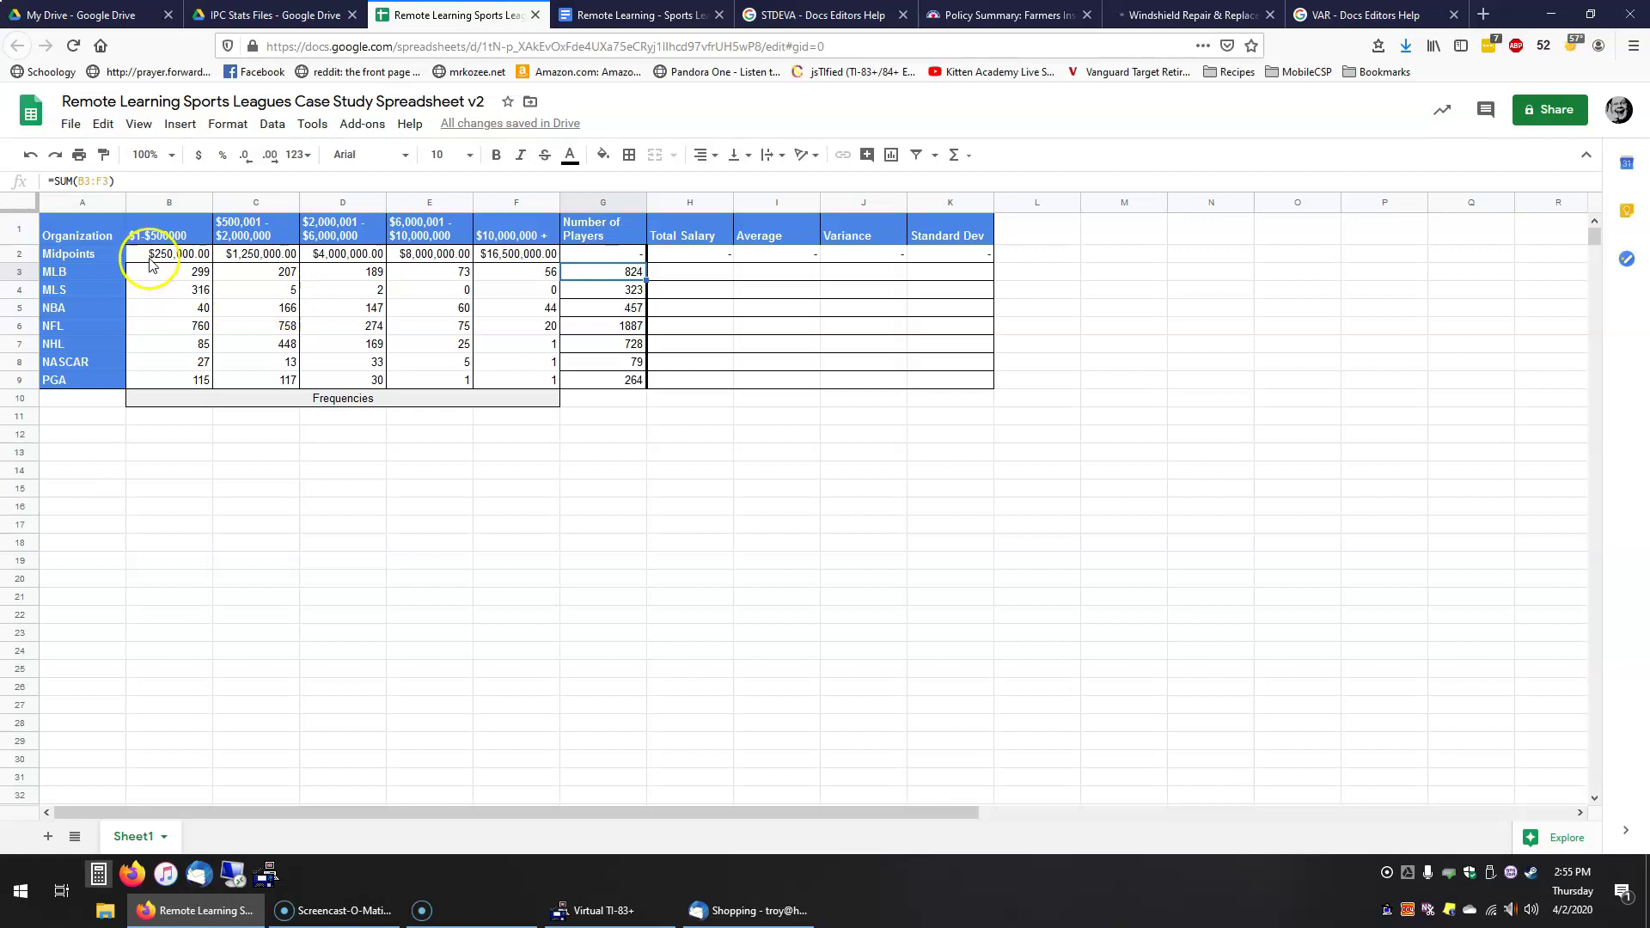
- Highlight the organization, midpoint and frequency data in A1:F9 for review
{"action": "left_click_drag", "start_coordinate": [86, 228], "coordinate": [511, 380]}
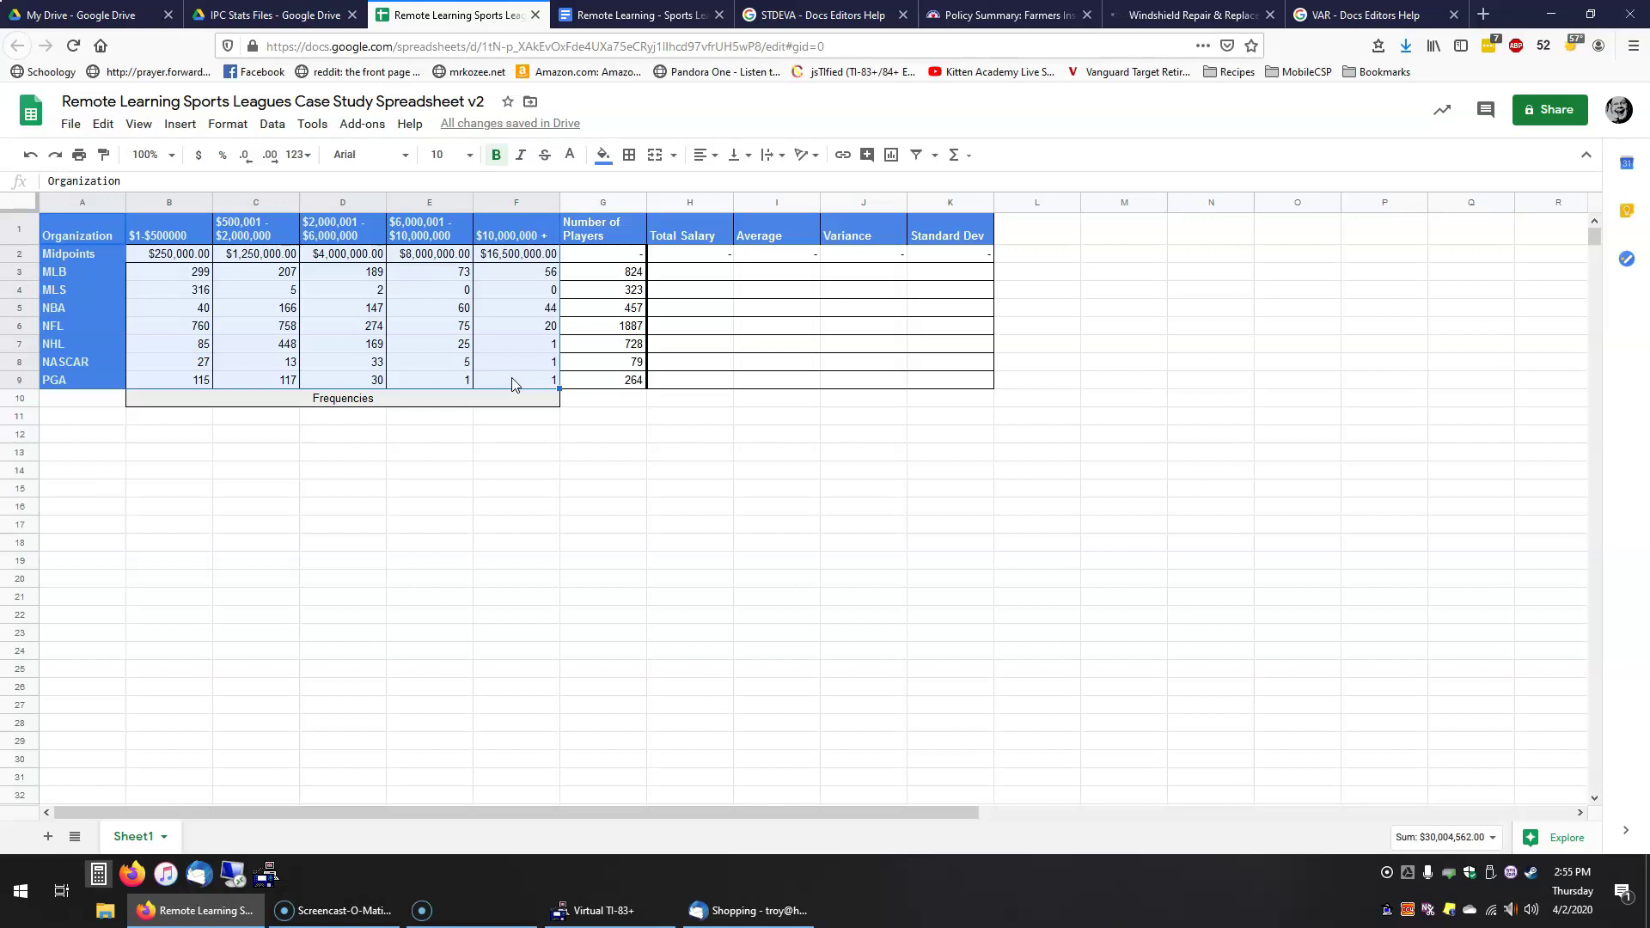
{"action": "left_click", "coordinate": [513, 383]}
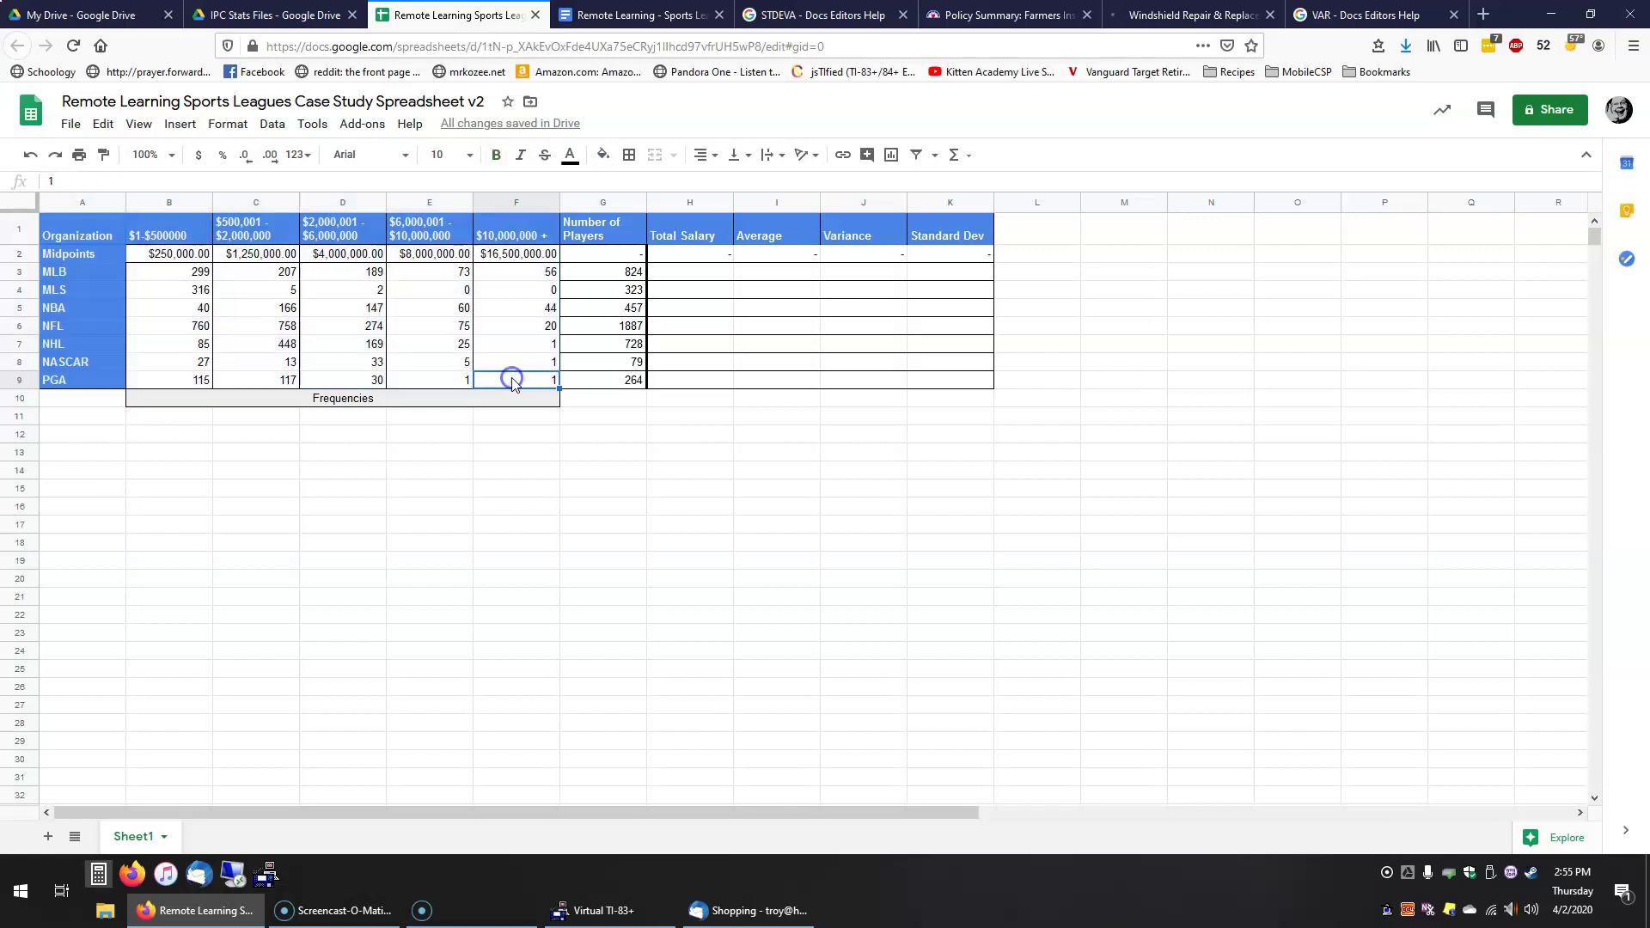
{"action": "left_click", "coordinate": [73, 233]}
{"action": "left_click_drag", "start_coordinate": [72, 234], "coordinate": [537, 384]}
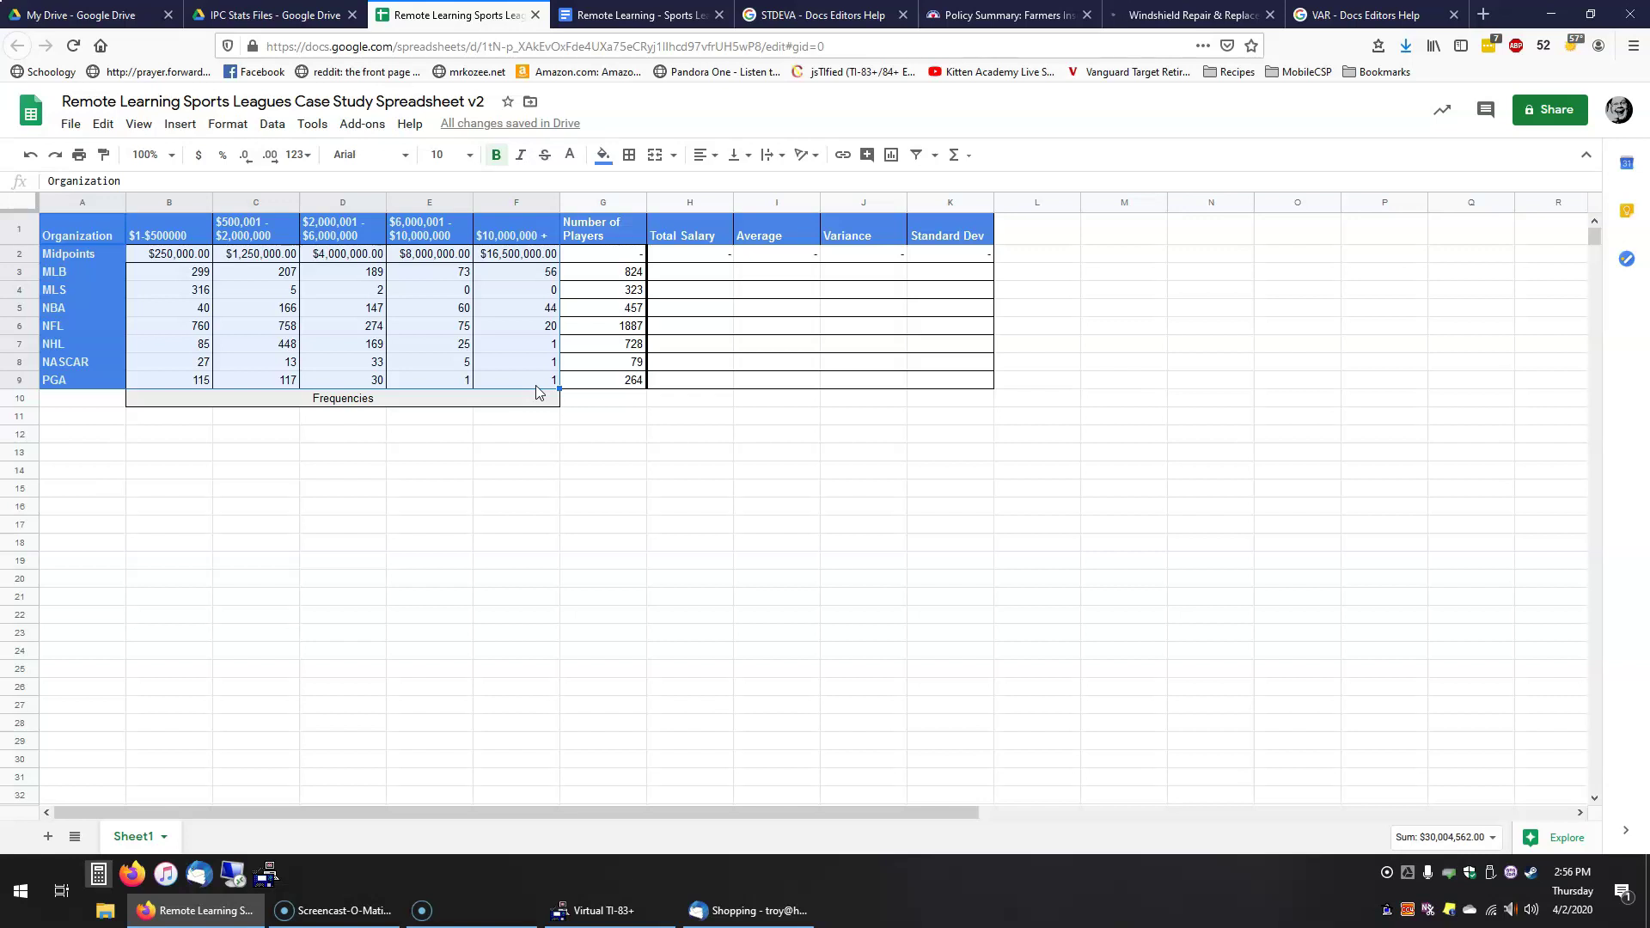
{"action": "left_click", "coordinate": [507, 362]}
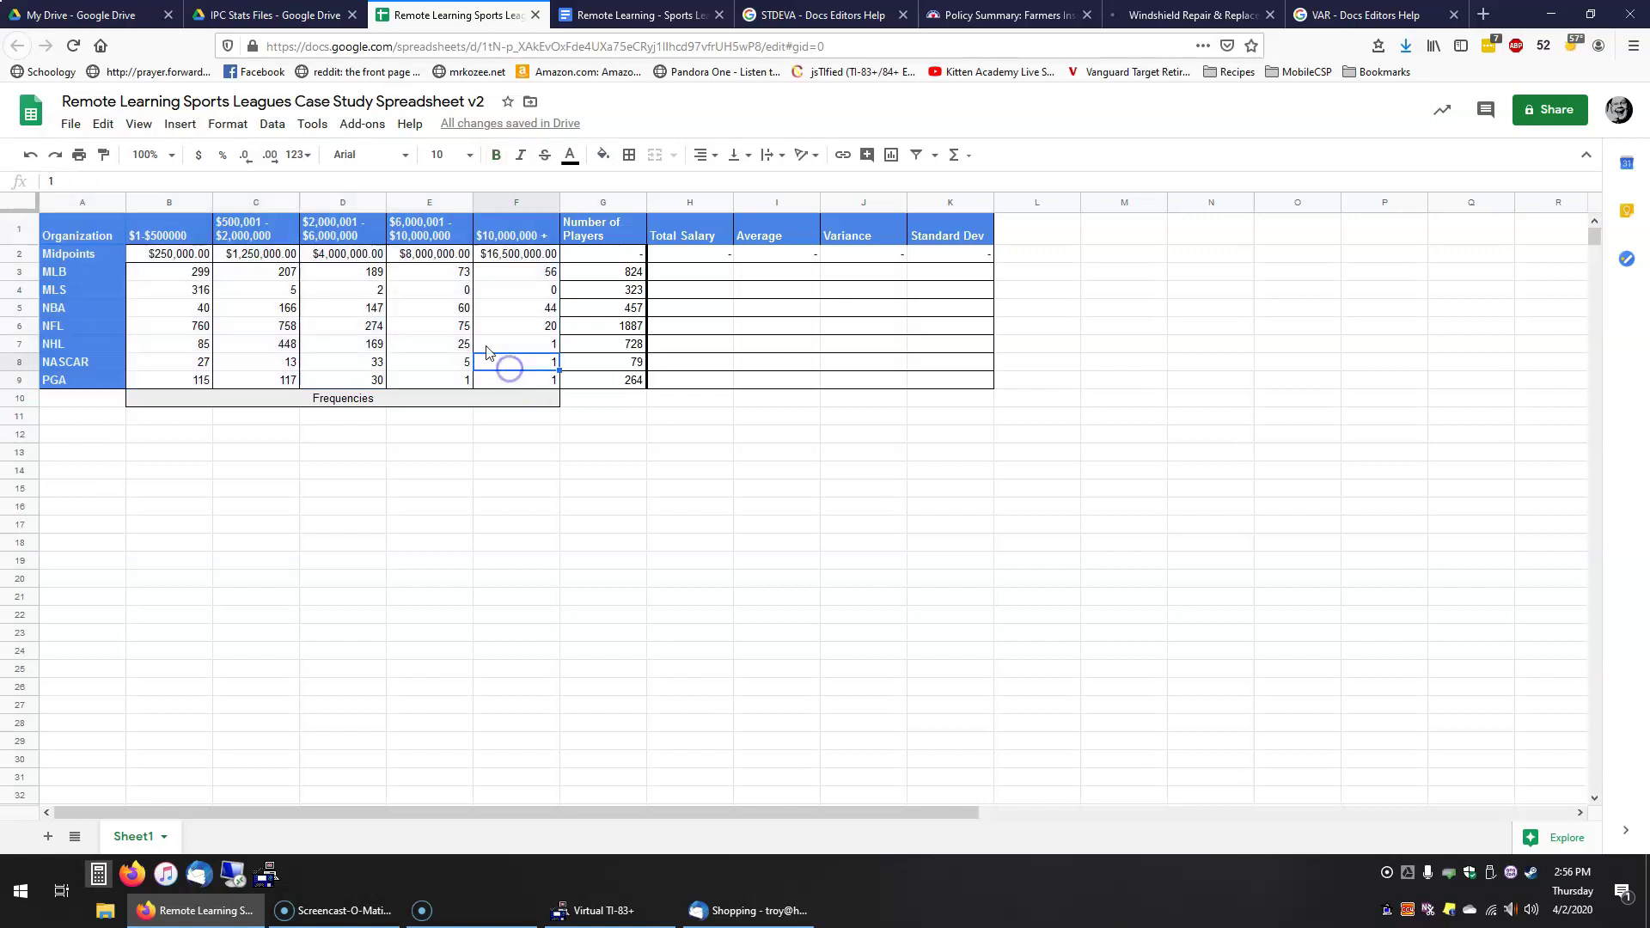
- Inspect the midpoint formulas in row 2 against their salary range headings
{"action": "left_click", "coordinate": [187, 237]}
{"action": "left_click", "coordinate": [245, 237]}
{"action": "left_click", "coordinate": [340, 234]}
{"action": "left_click", "coordinate": [348, 259]}
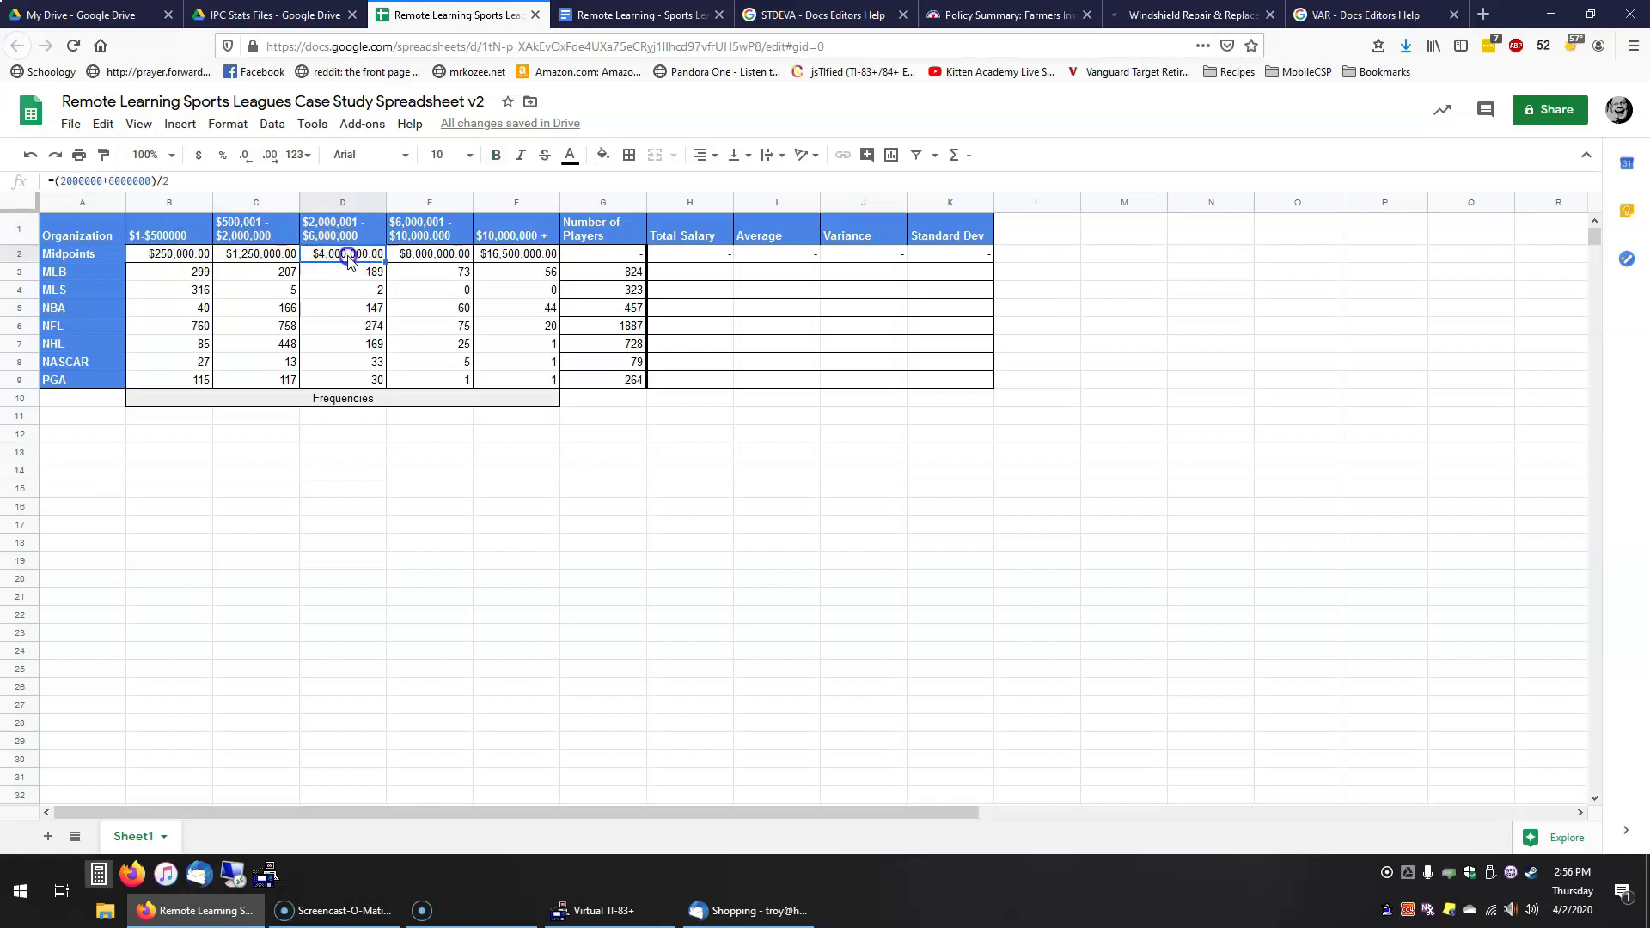
{"action": "left_click", "coordinate": [265, 257]}
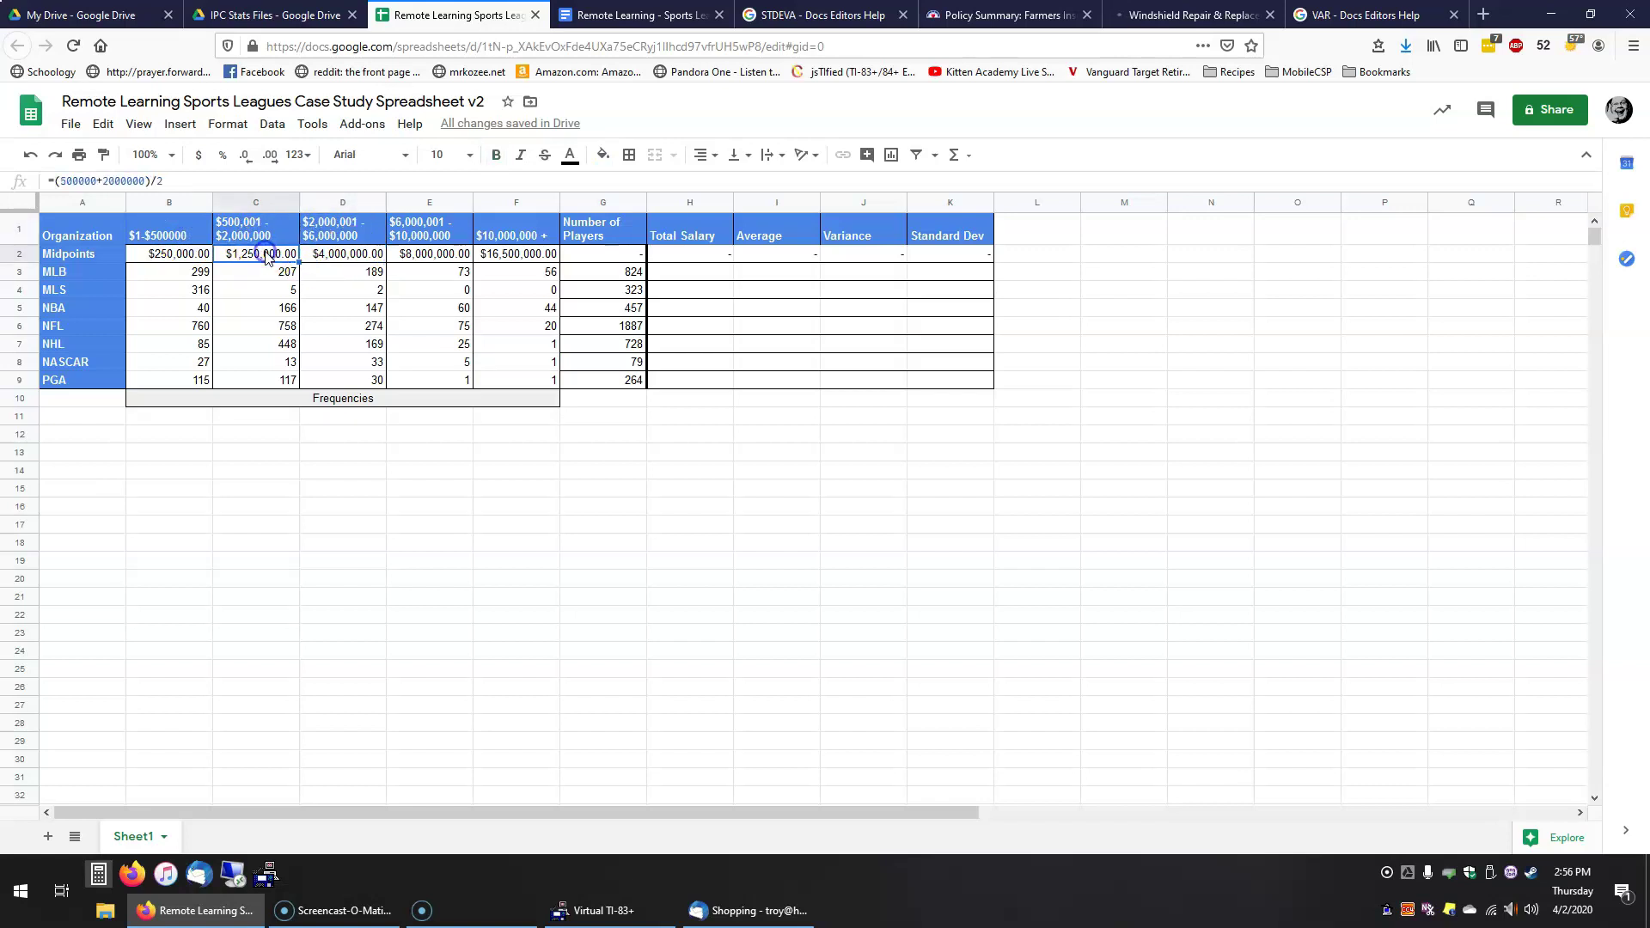
{"action": "left_click", "coordinate": [190, 236]}
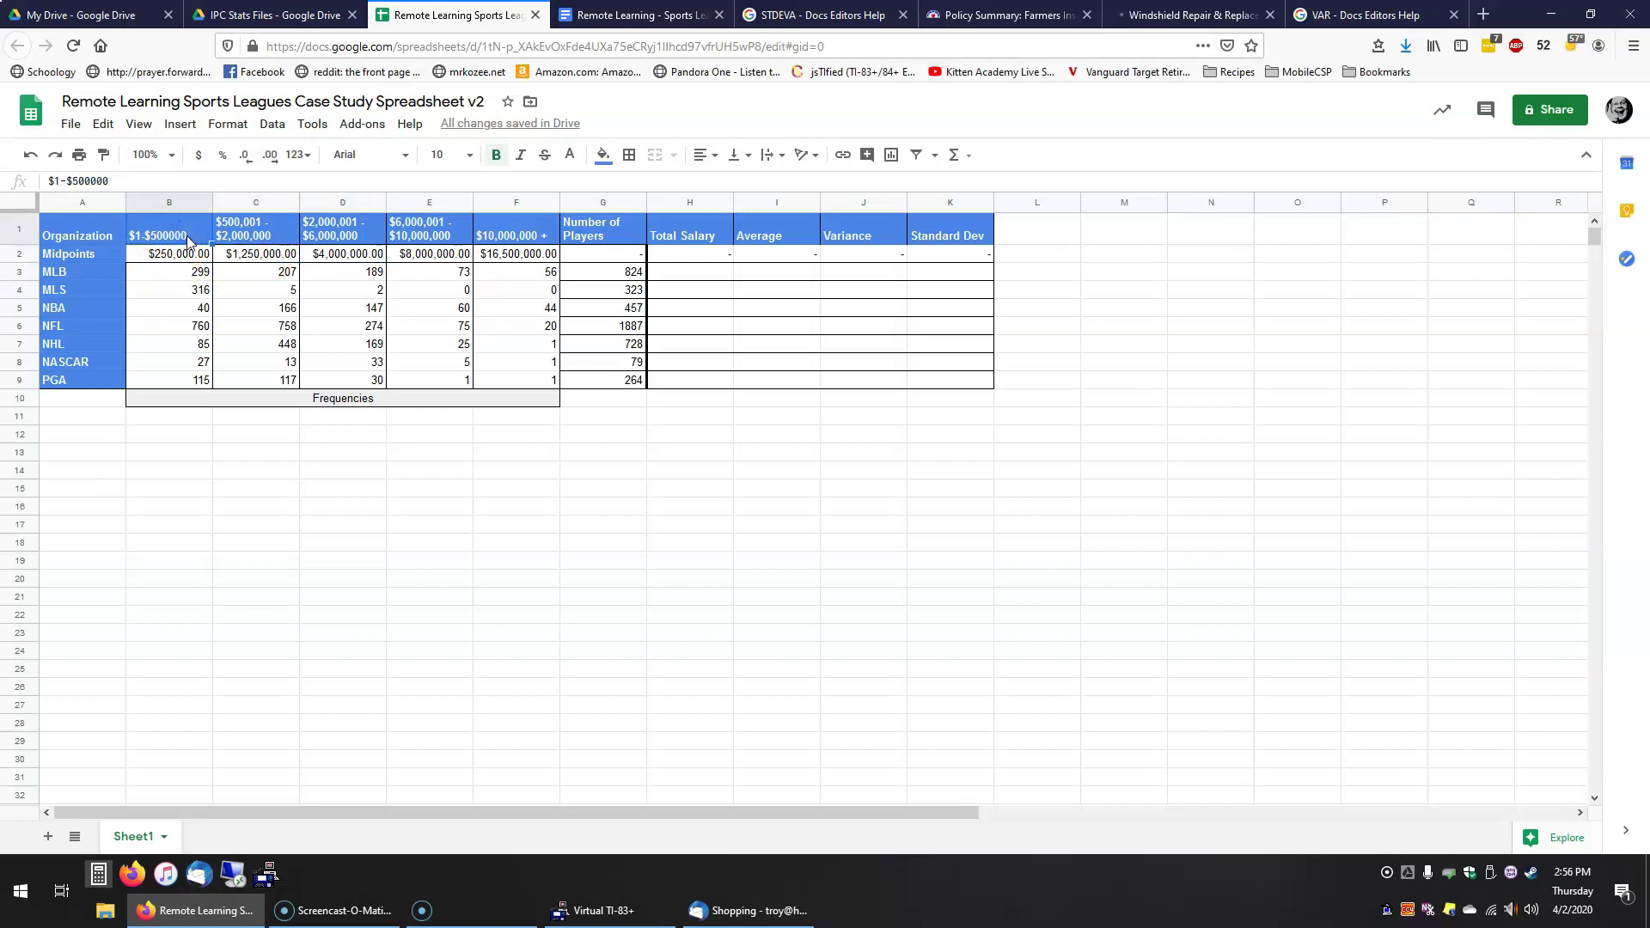
{"action": "left_click", "coordinate": [197, 257]}
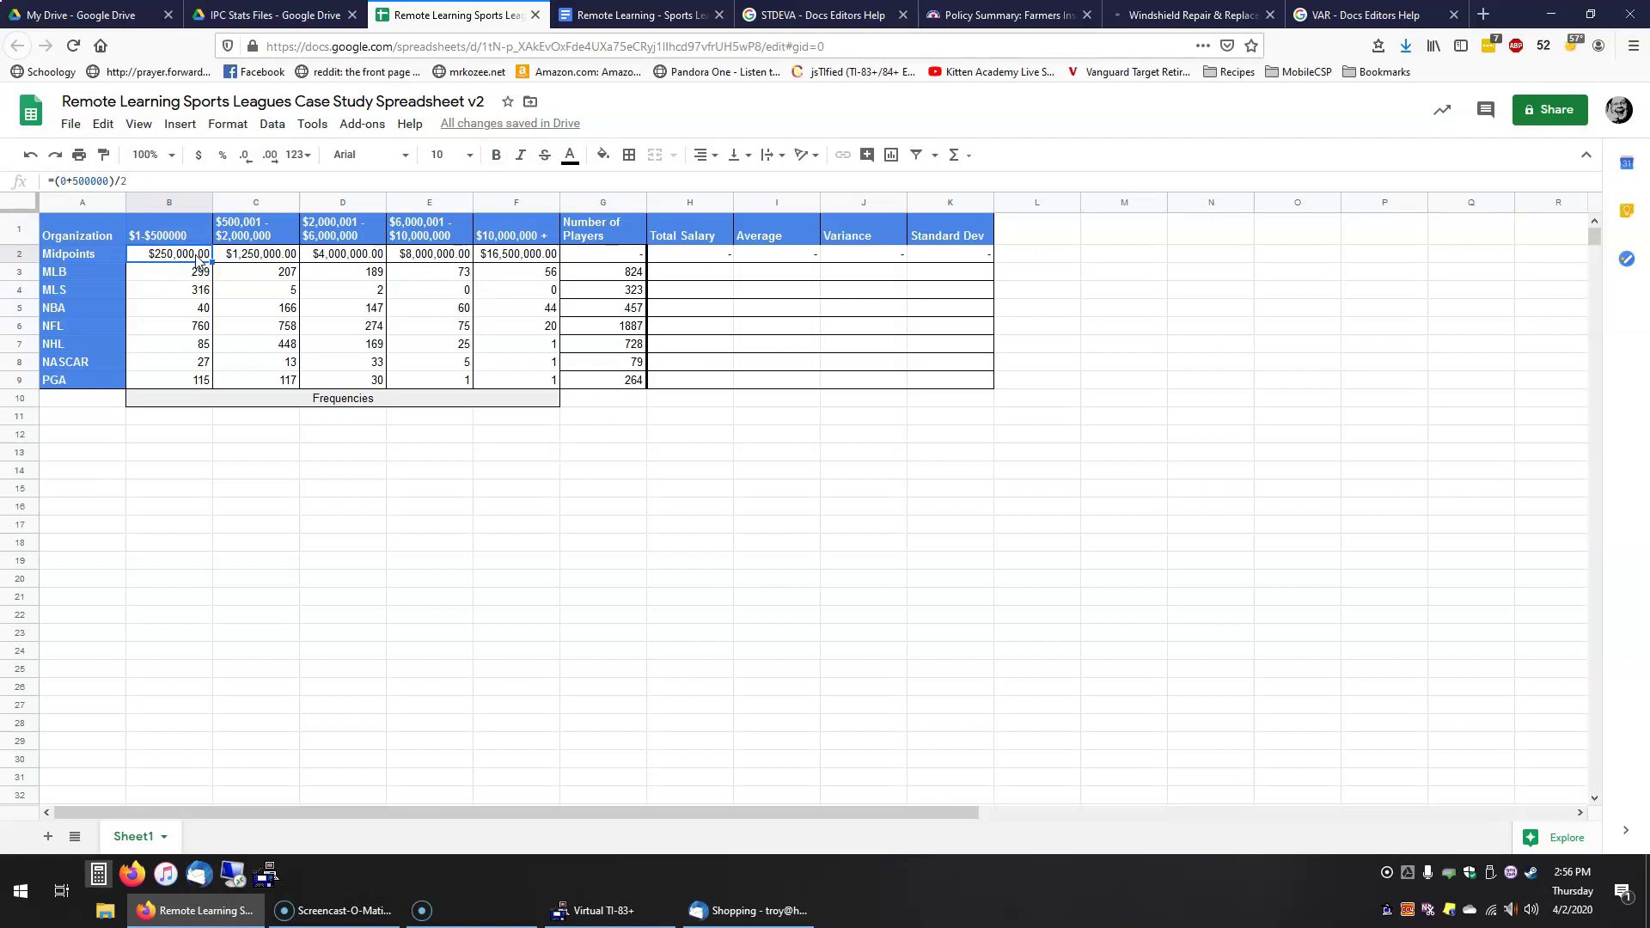
{"action": "left_click", "coordinate": [289, 256]}
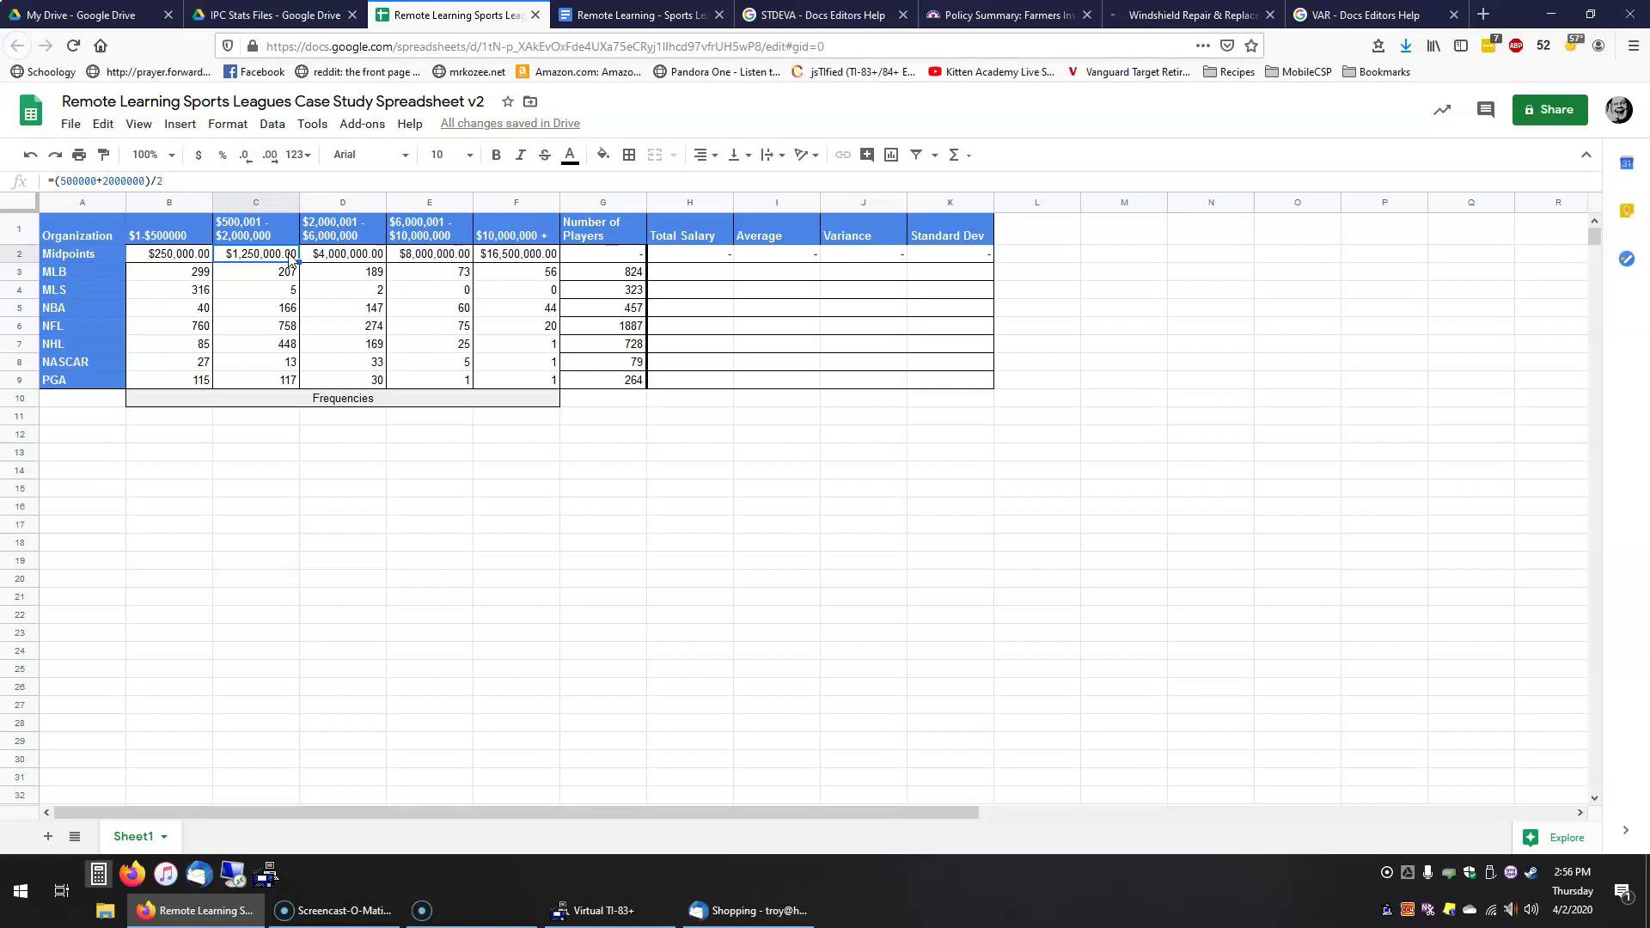
{"action": "left_click_drag", "start_coordinate": [293, 260], "coordinate": [464, 262]}
{"action": "left_click", "coordinate": [434, 258]}
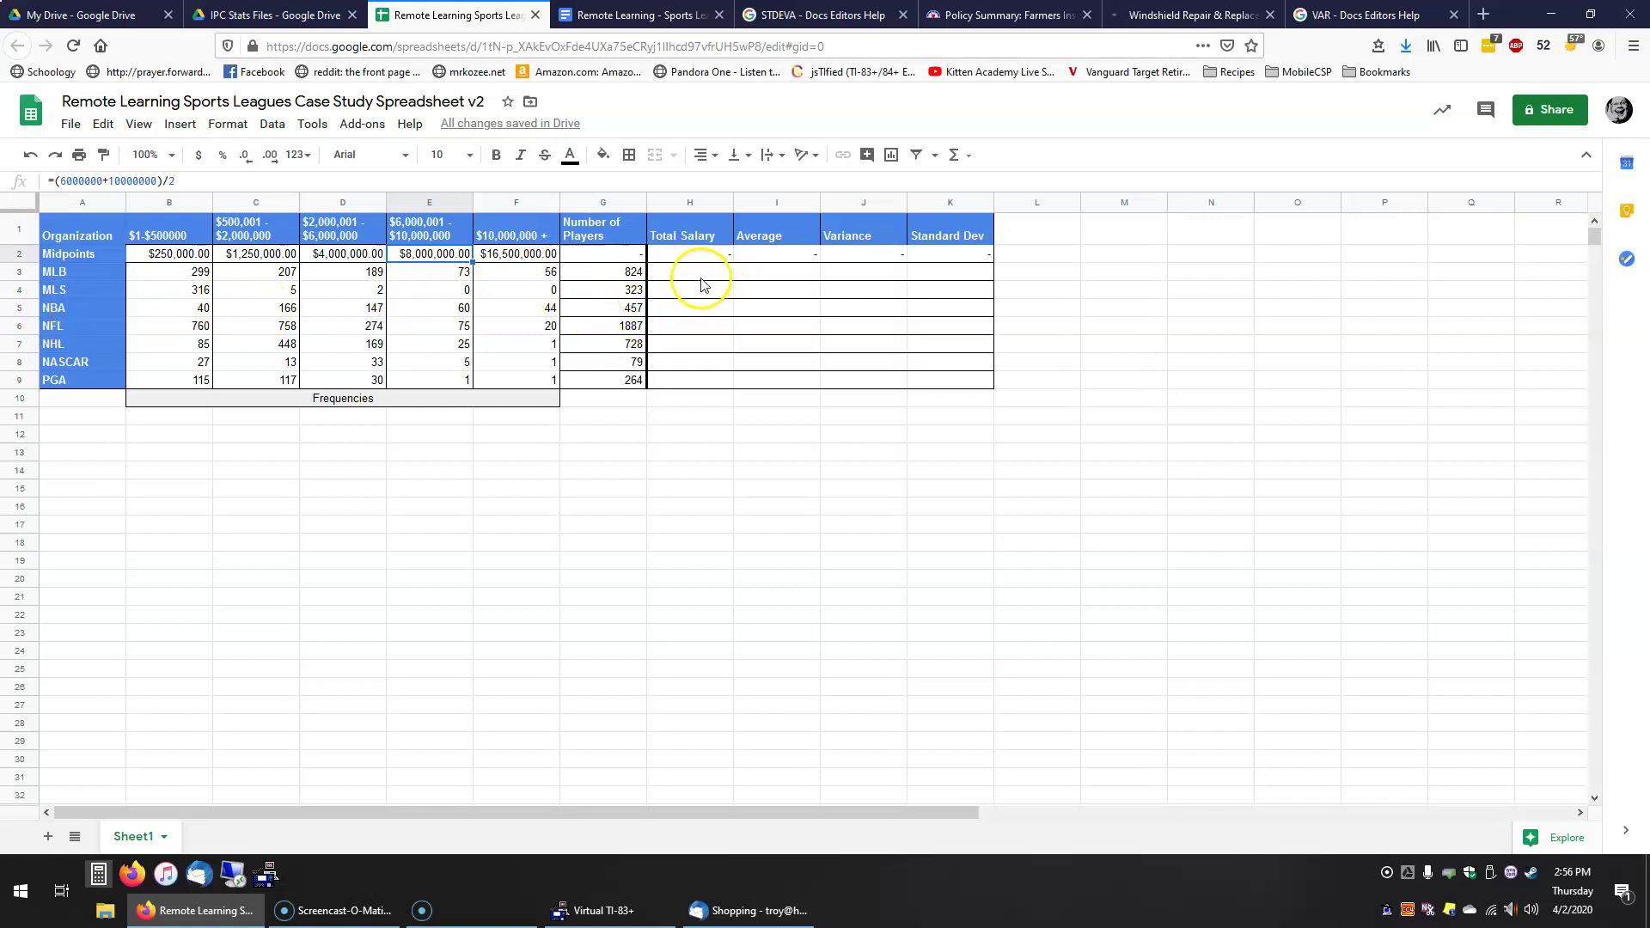
- Review the Total Salary, Average, Variance and Standard Dev headings and the MLB, NBA and NFL rows
{"action": "left_click", "coordinate": [720, 232]}
{"action": "left_click", "coordinate": [774, 232]}
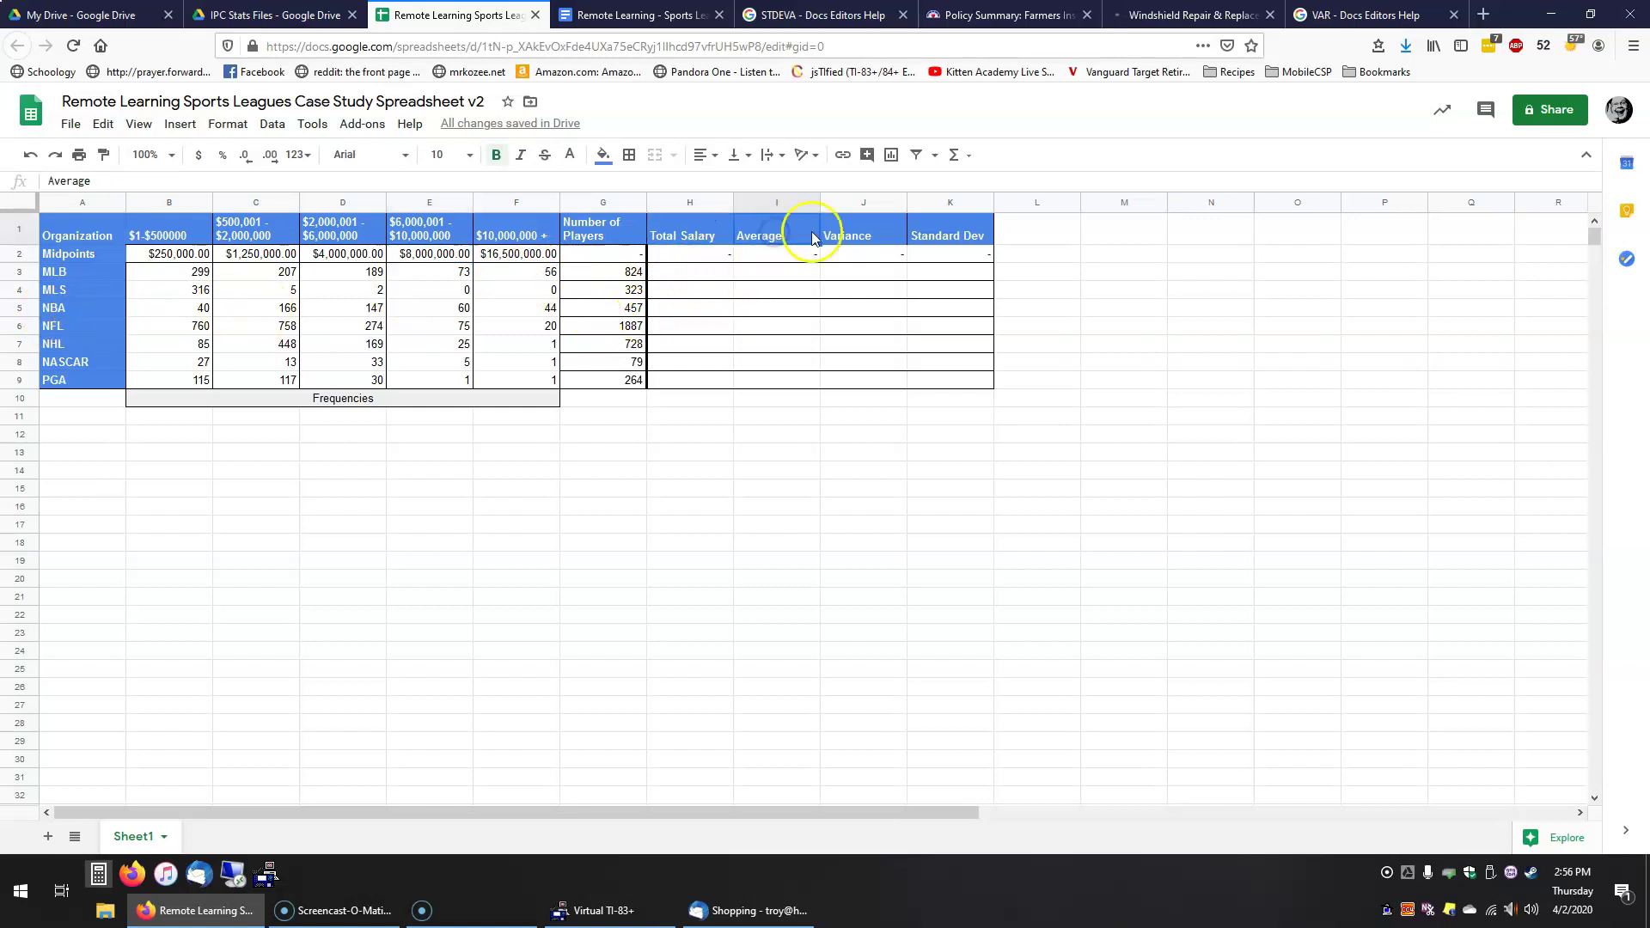
{"action": "left_click", "coordinate": [860, 232]}
{"action": "left_click", "coordinate": [948, 239]}
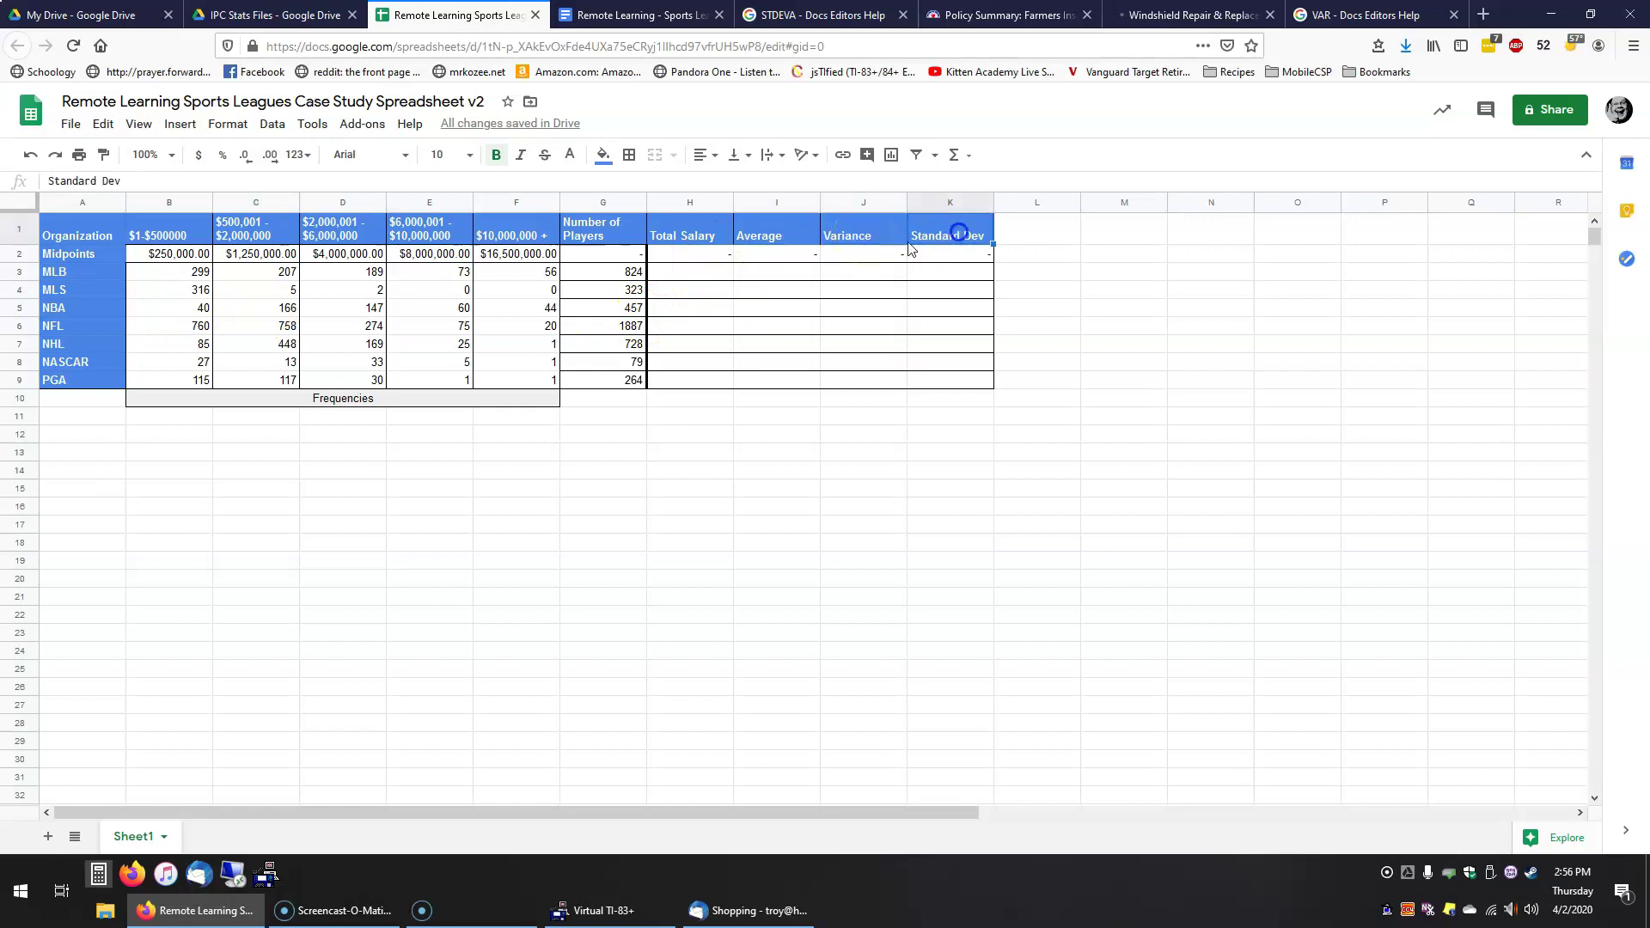
{"action": "left_click", "coordinate": [688, 235]}
{"action": "left_click", "coordinate": [791, 234]}
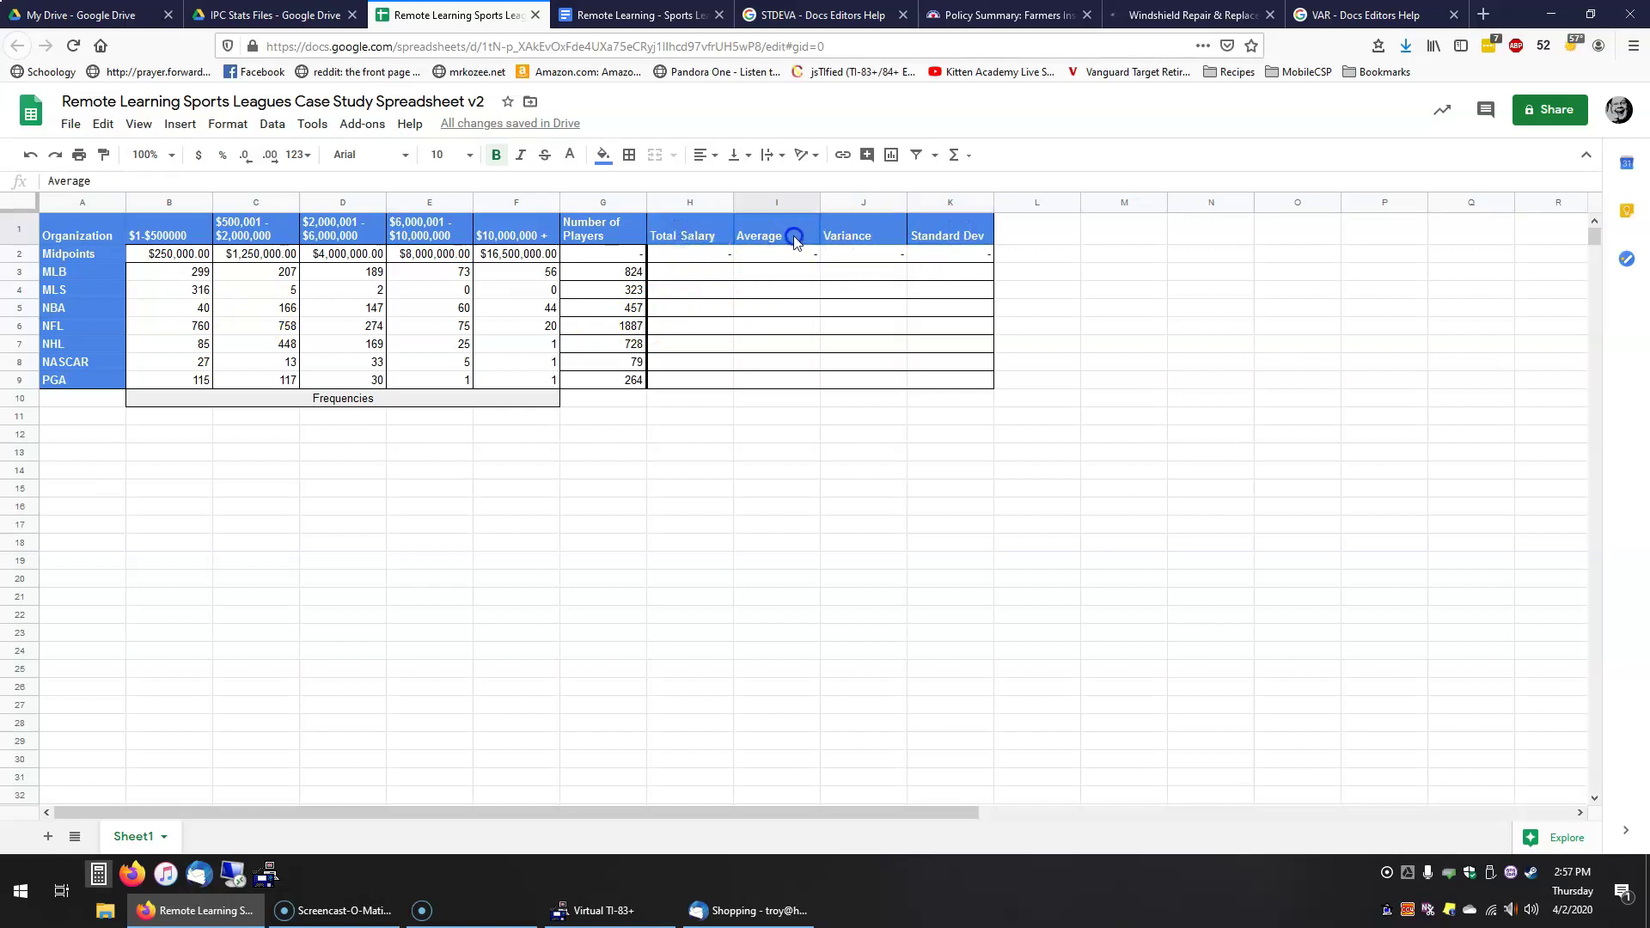
{"action": "left_click", "coordinate": [962, 241]}
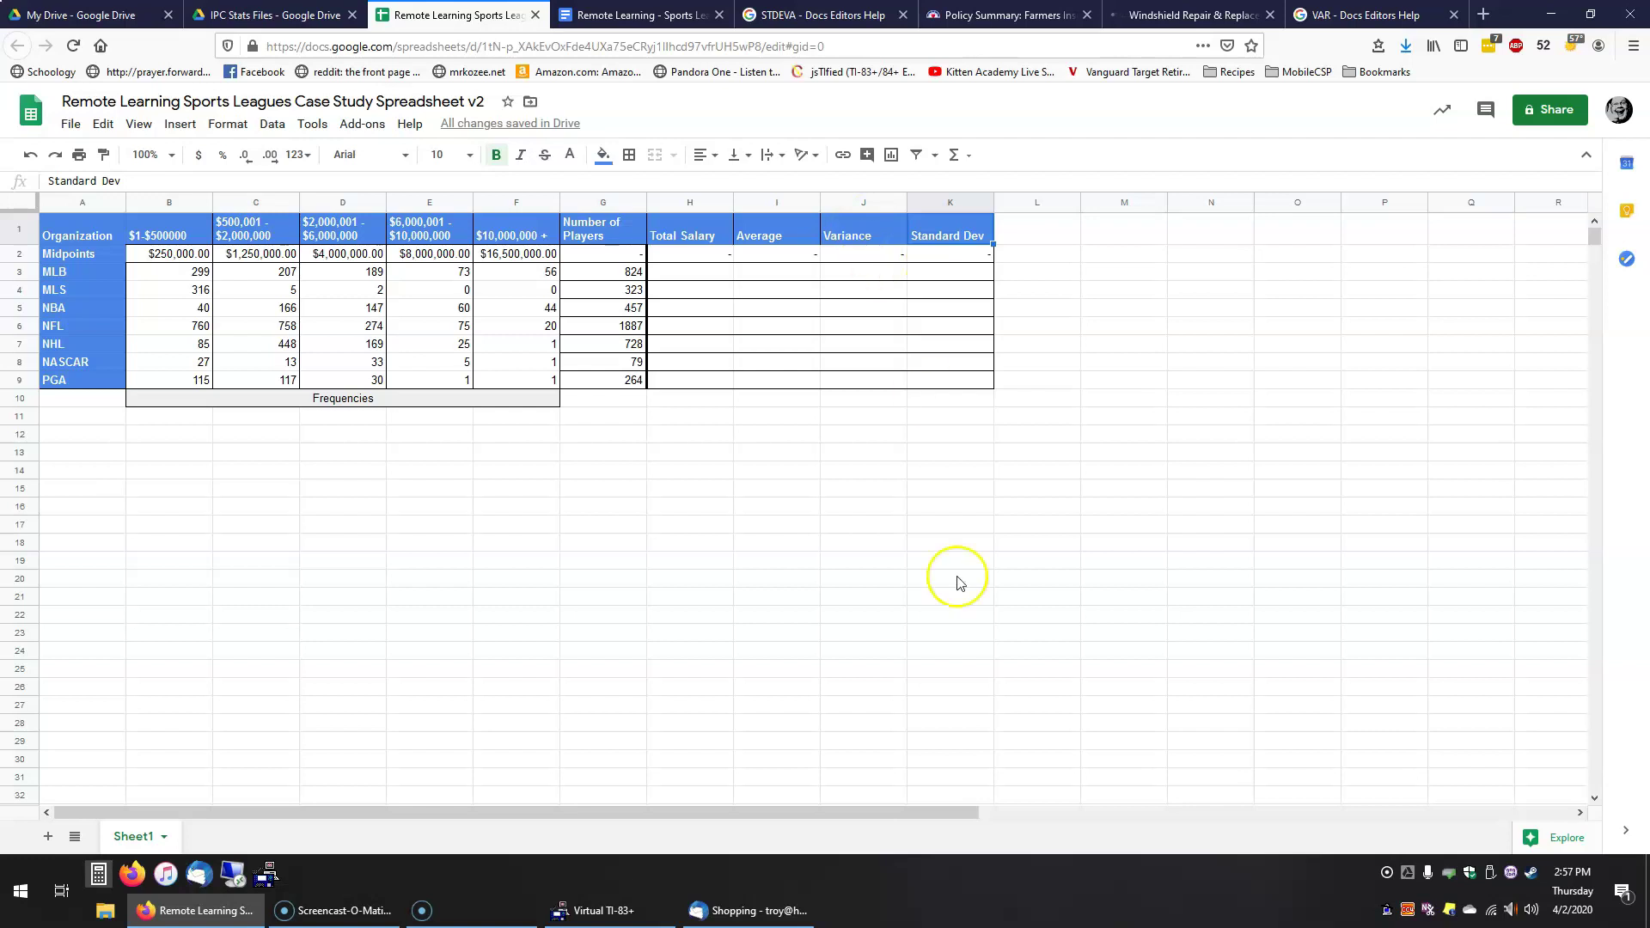
{"action": "left_click", "coordinate": [56, 281]}
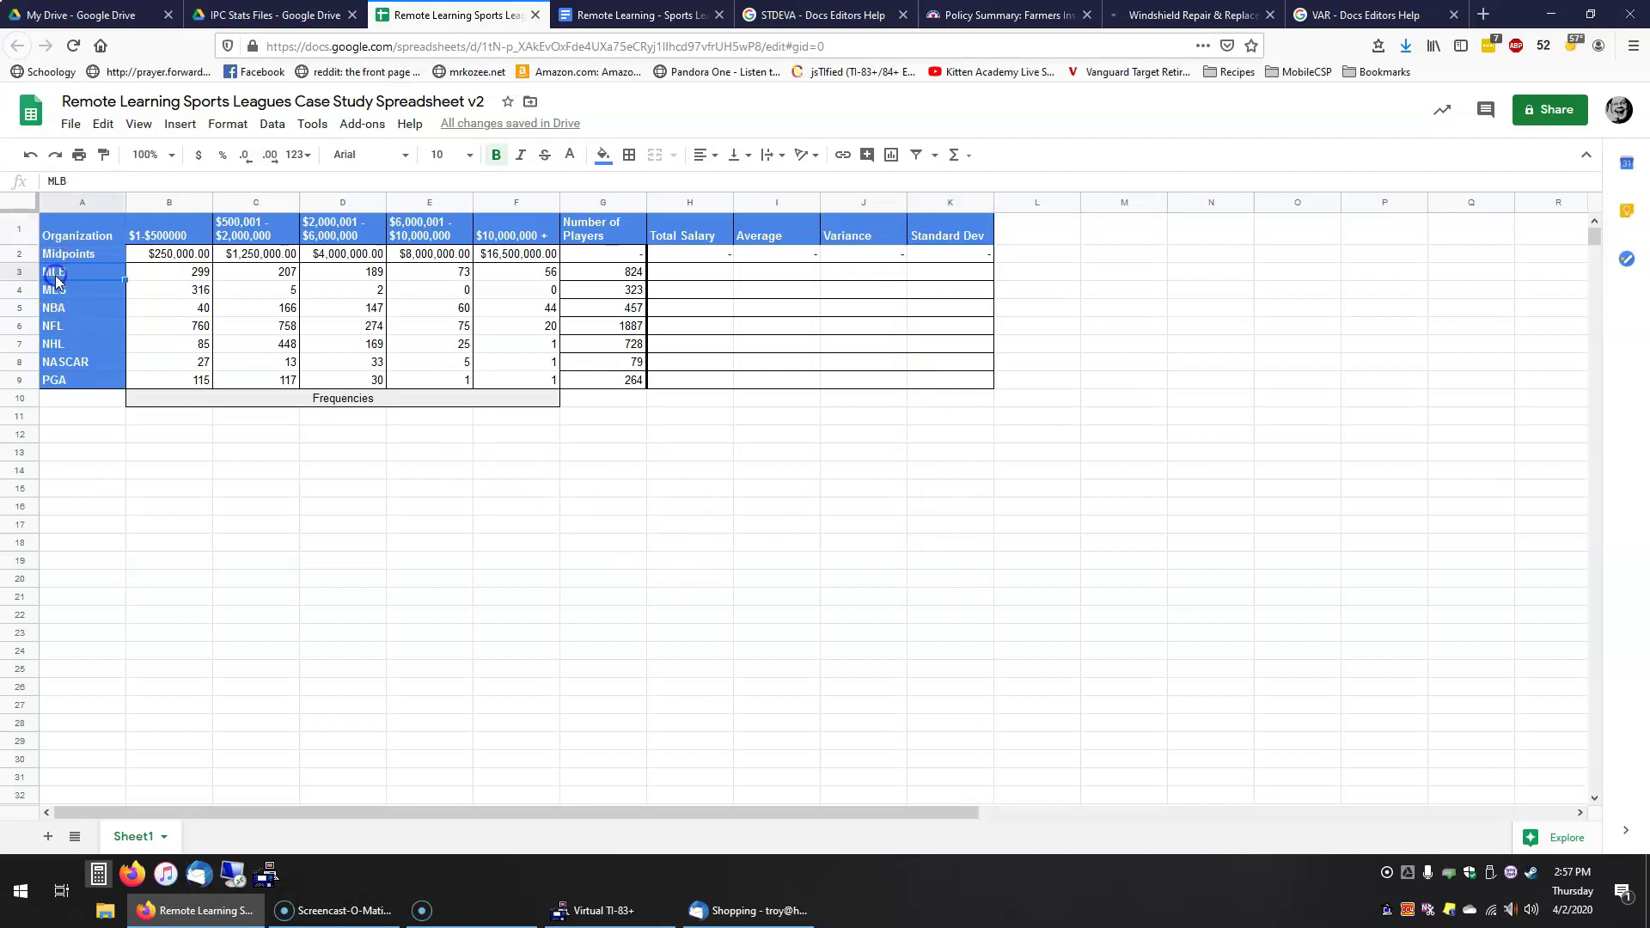
{"action": "left_click", "coordinate": [70, 307]}
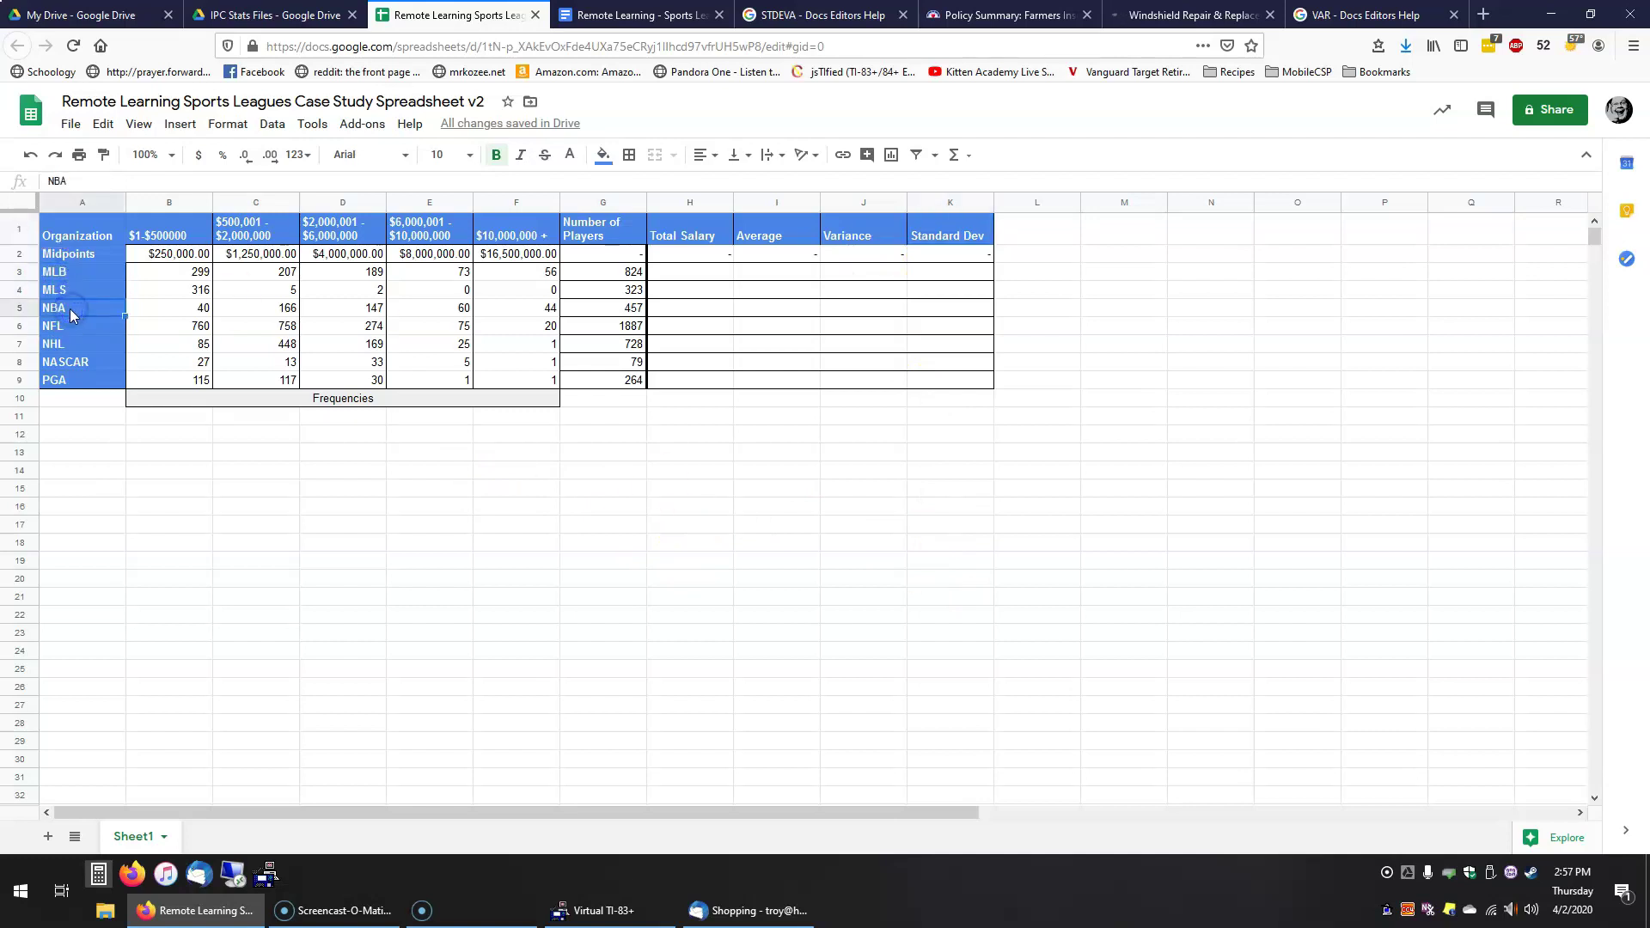
{"action": "left_click", "coordinate": [68, 327]}
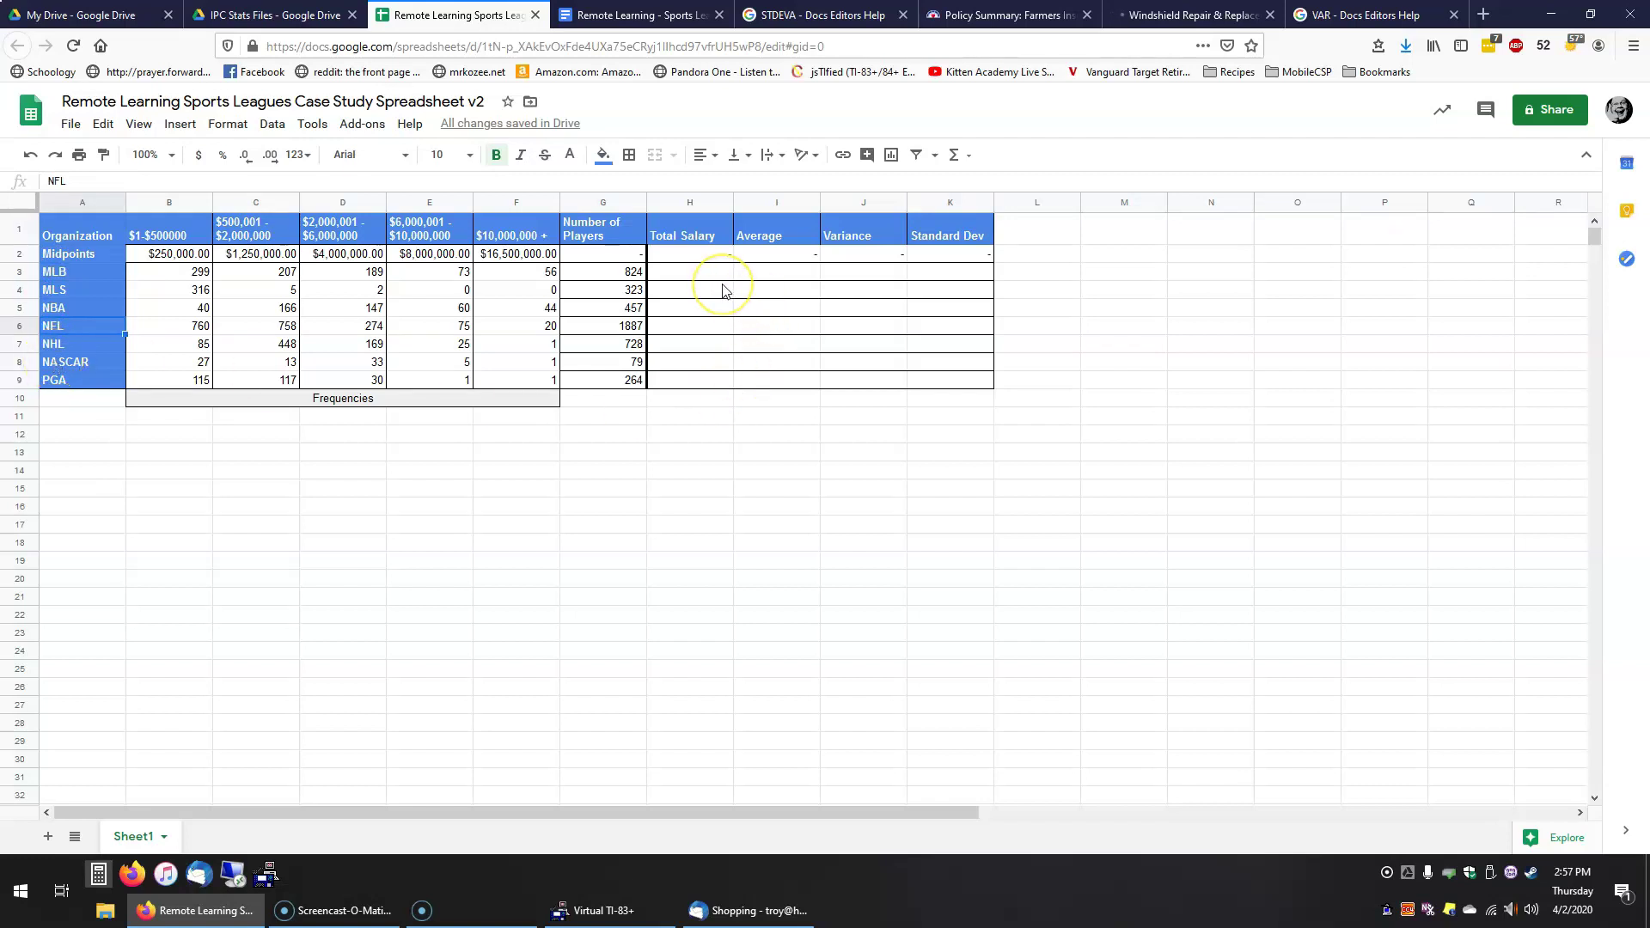
- Switch to the case study questions document and highlight questions 1 to 5 for review
{"action": "key", "text": "ctrl+Tab"}
{"action": "left_click", "coordinate": [576, 480]}
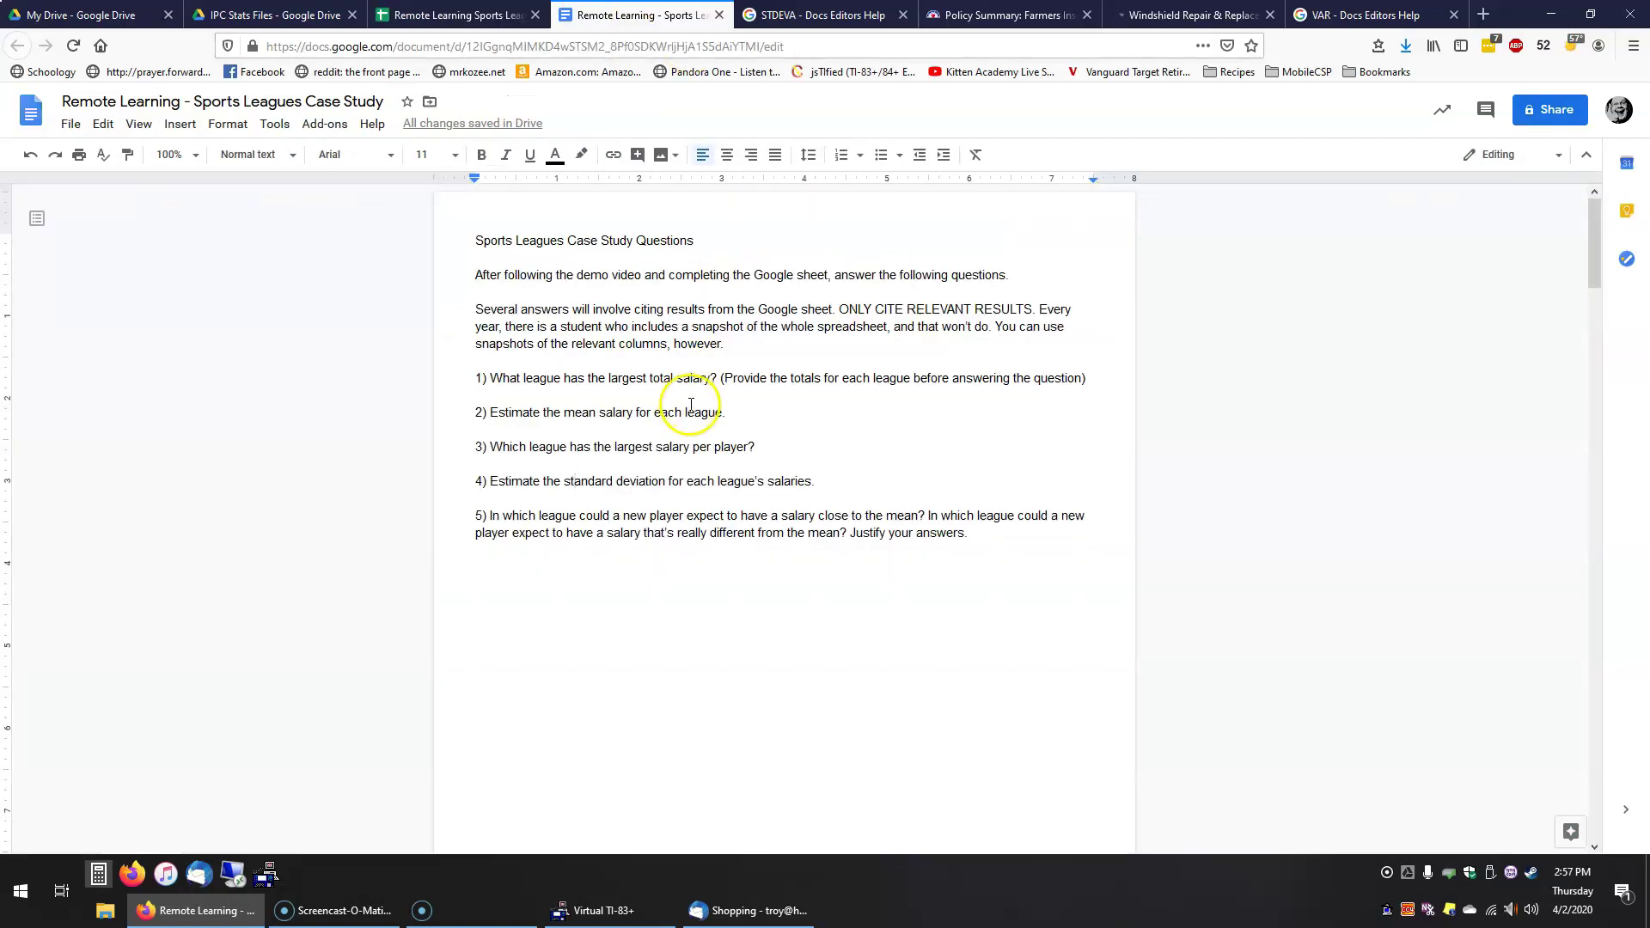
{"action": "left_click_drag", "start_coordinate": [984, 533], "coordinate": [543, 377]}
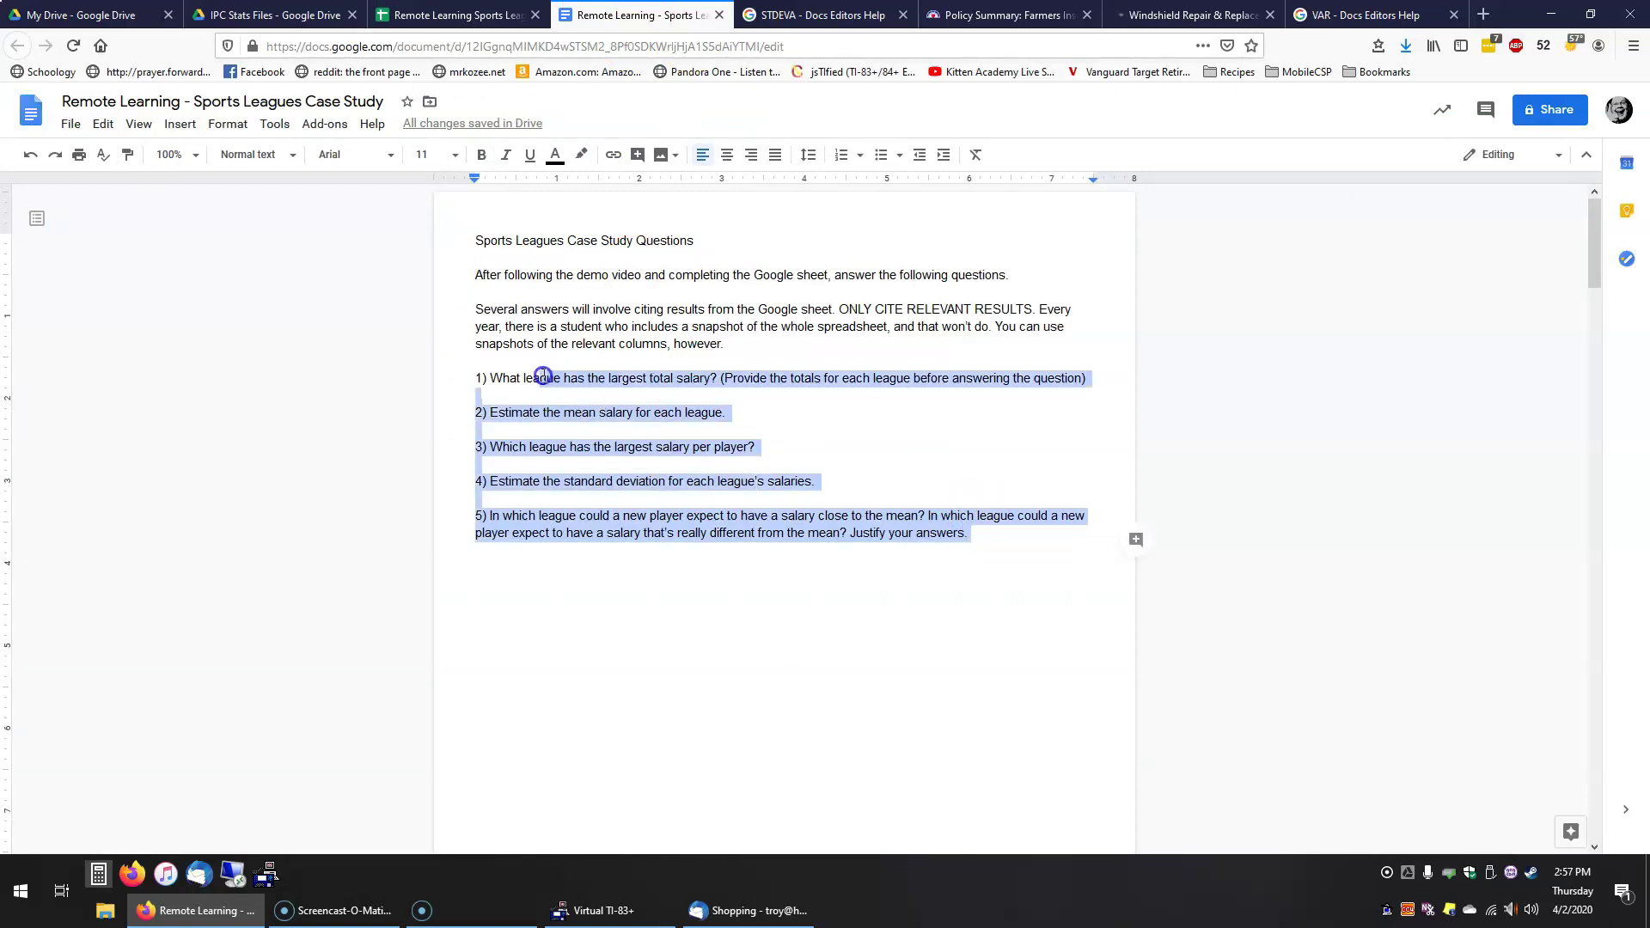
- Return to the spreadsheet and compare the MLB frequencies with the range midpoints needed for the Total Salary column
{"action": "left_click", "coordinate": [378, 16]}
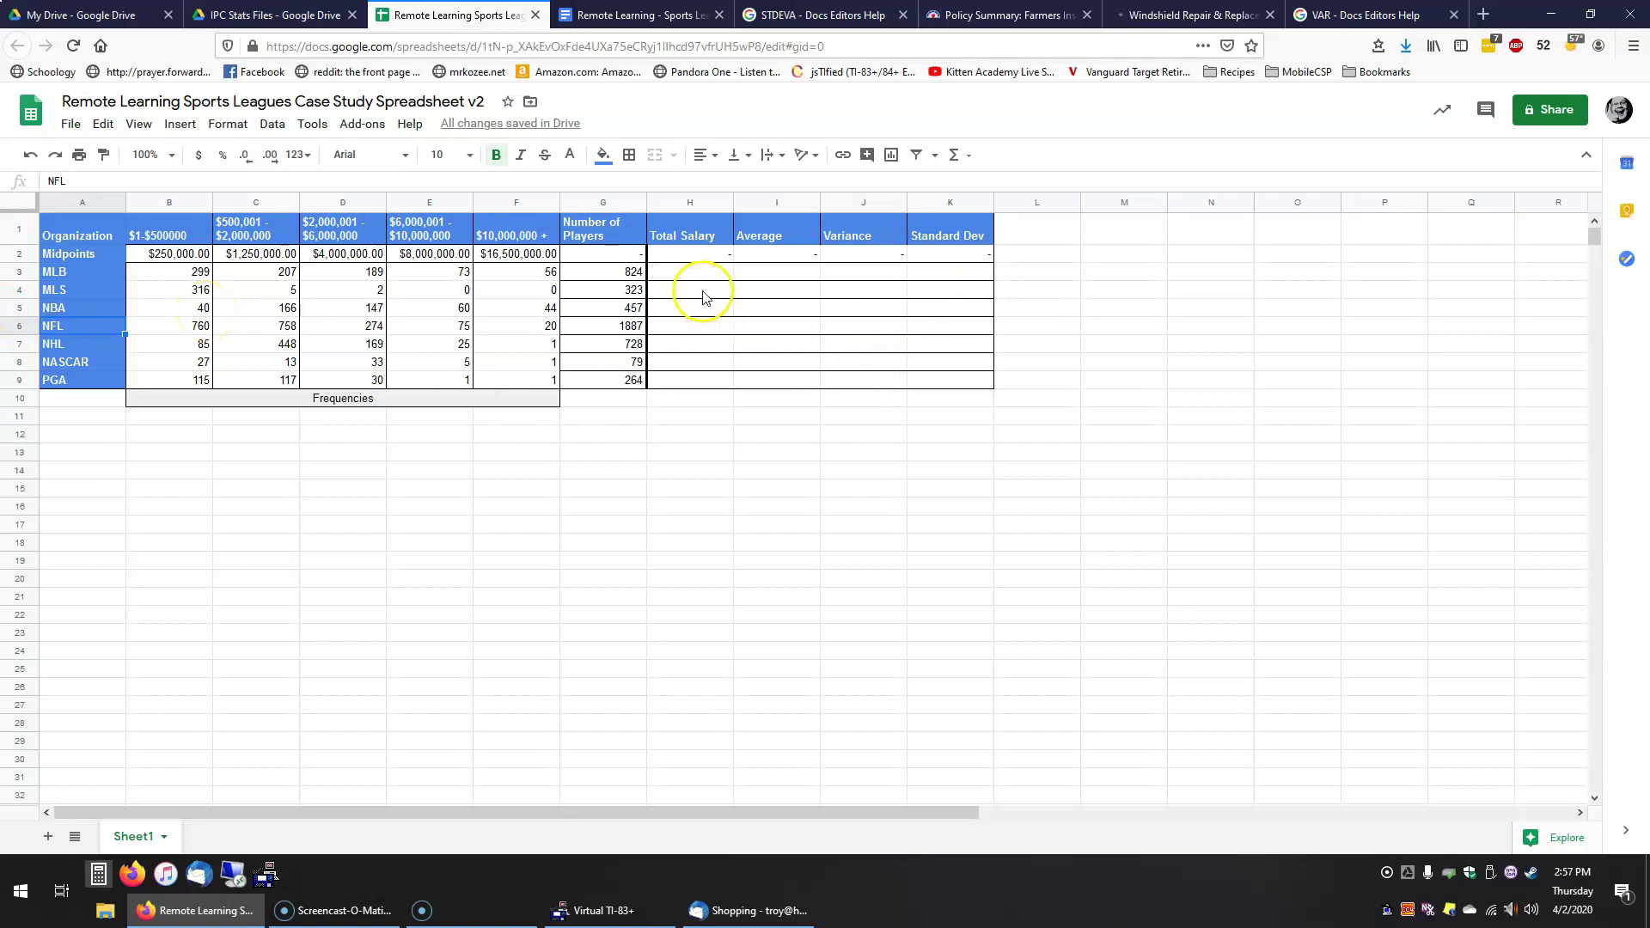
{"action": "left_click", "coordinate": [716, 236]}
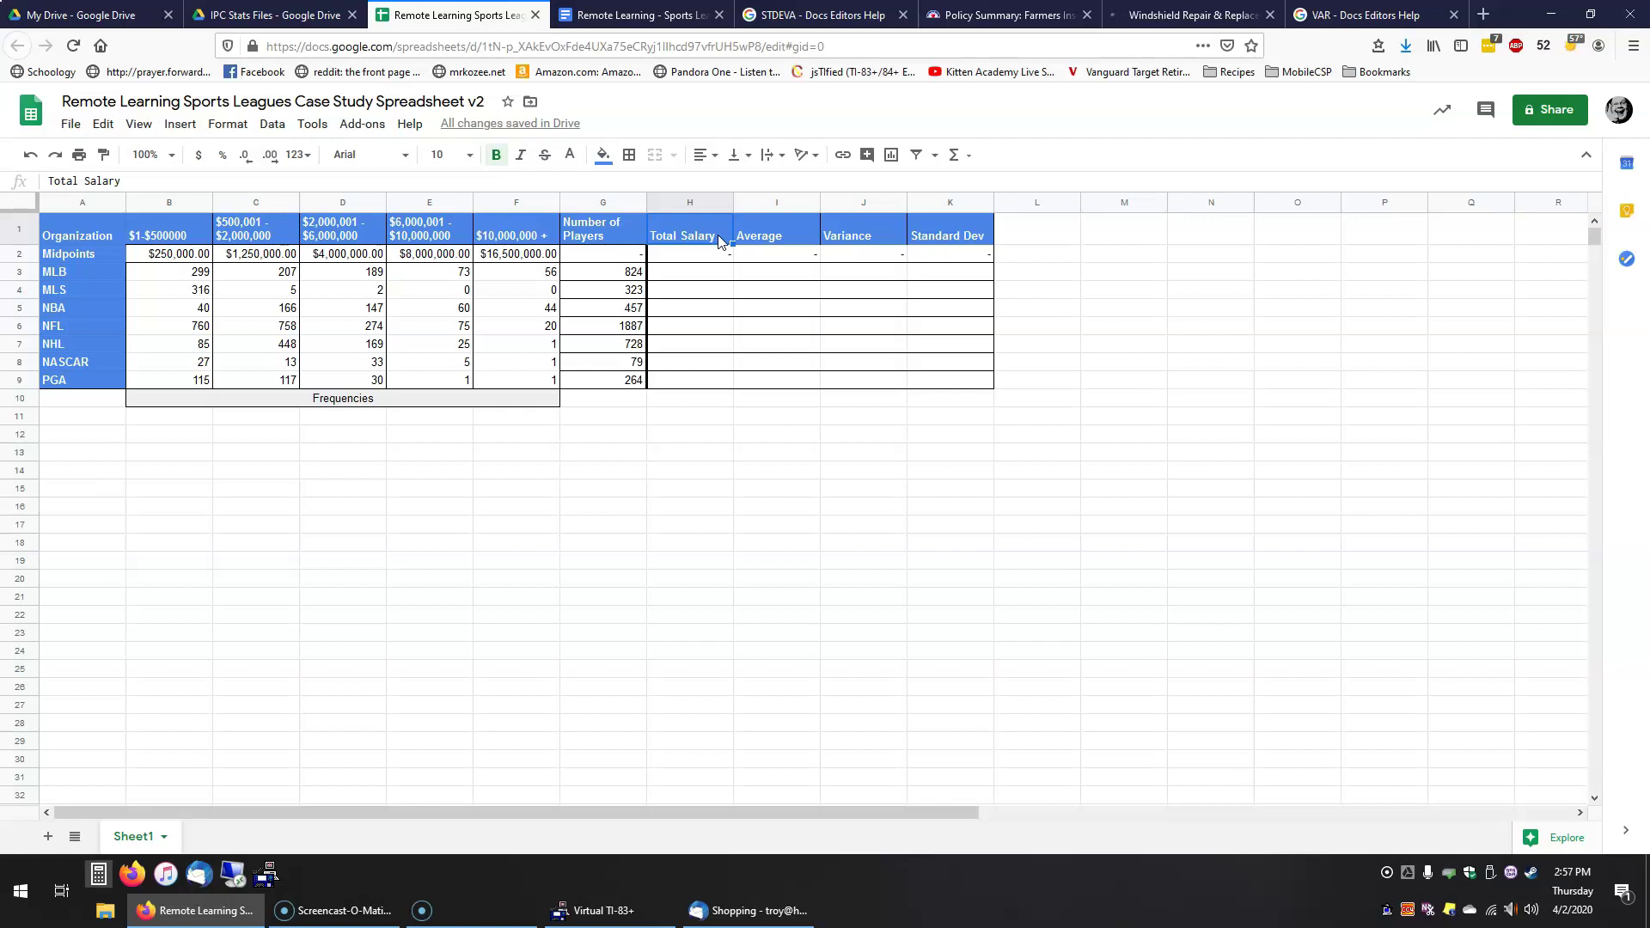
{"action": "left_click", "coordinate": [166, 276]}
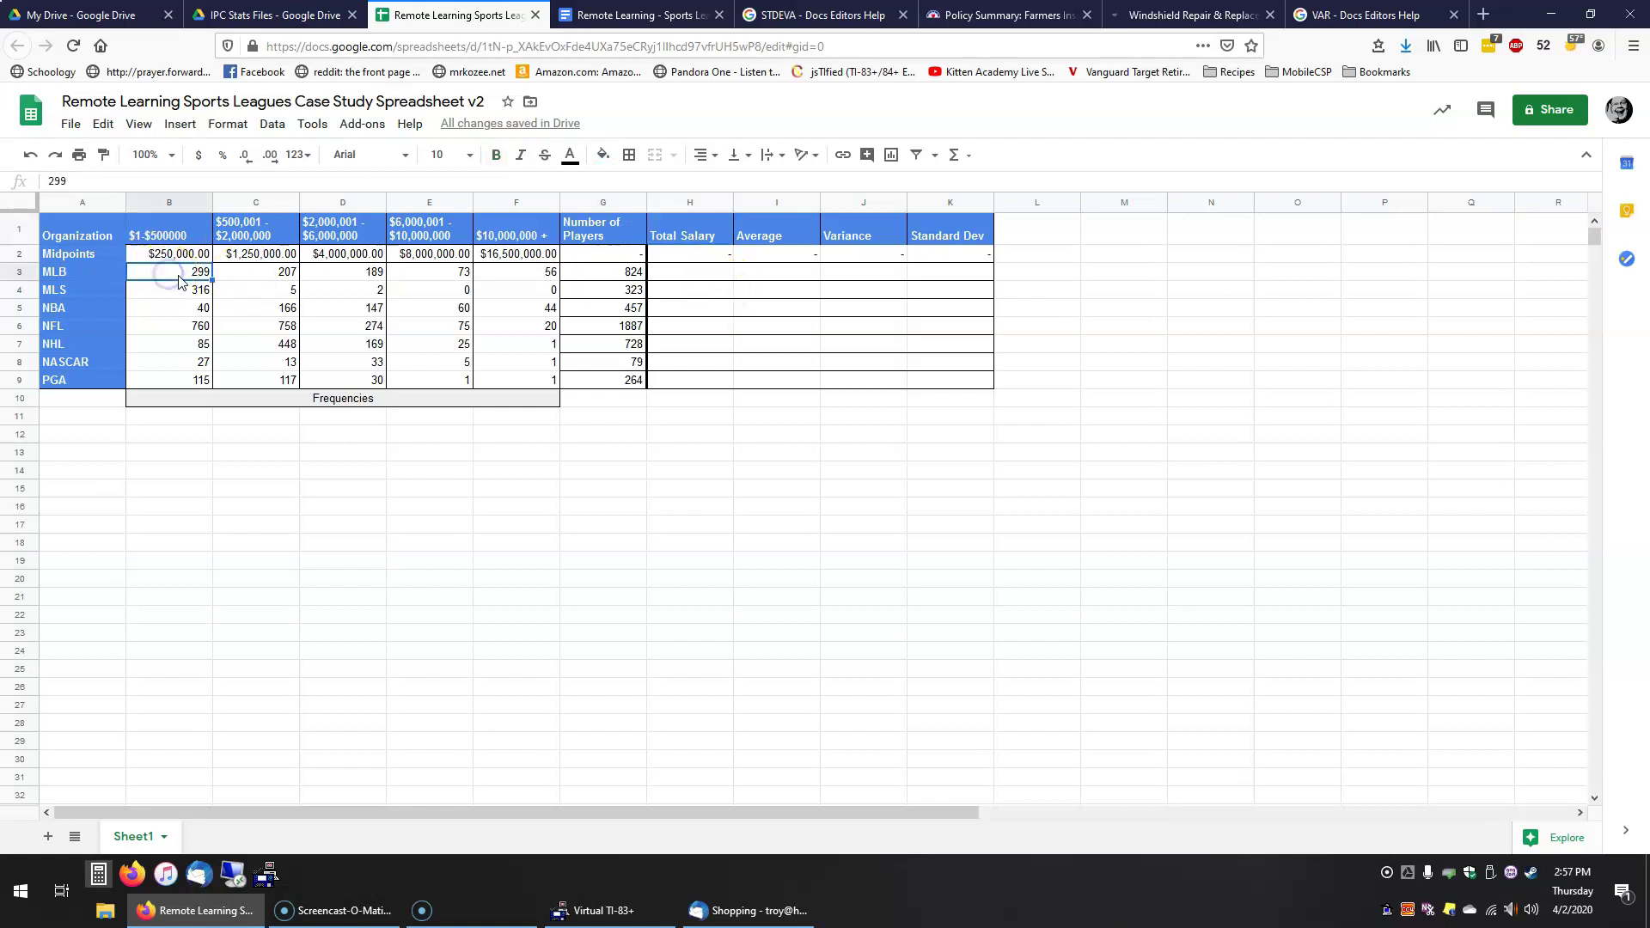
{"action": "left_click", "coordinate": [262, 274]}
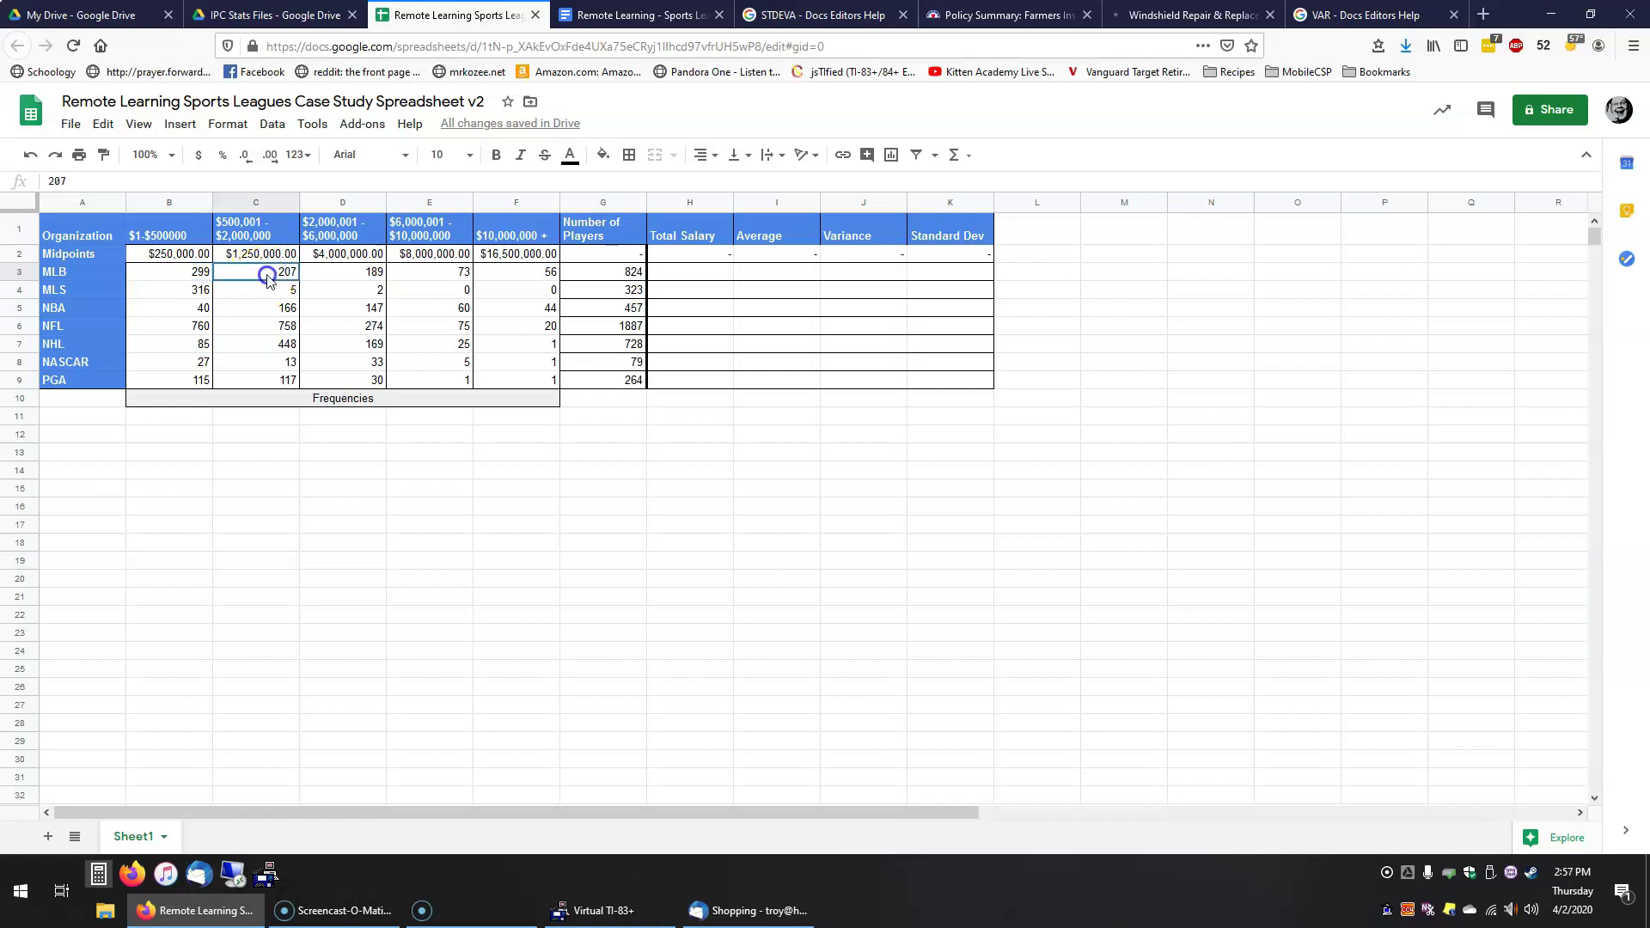
{"action": "left_click", "coordinate": [361, 277]}
{"action": "left_click", "coordinate": [371, 255]}
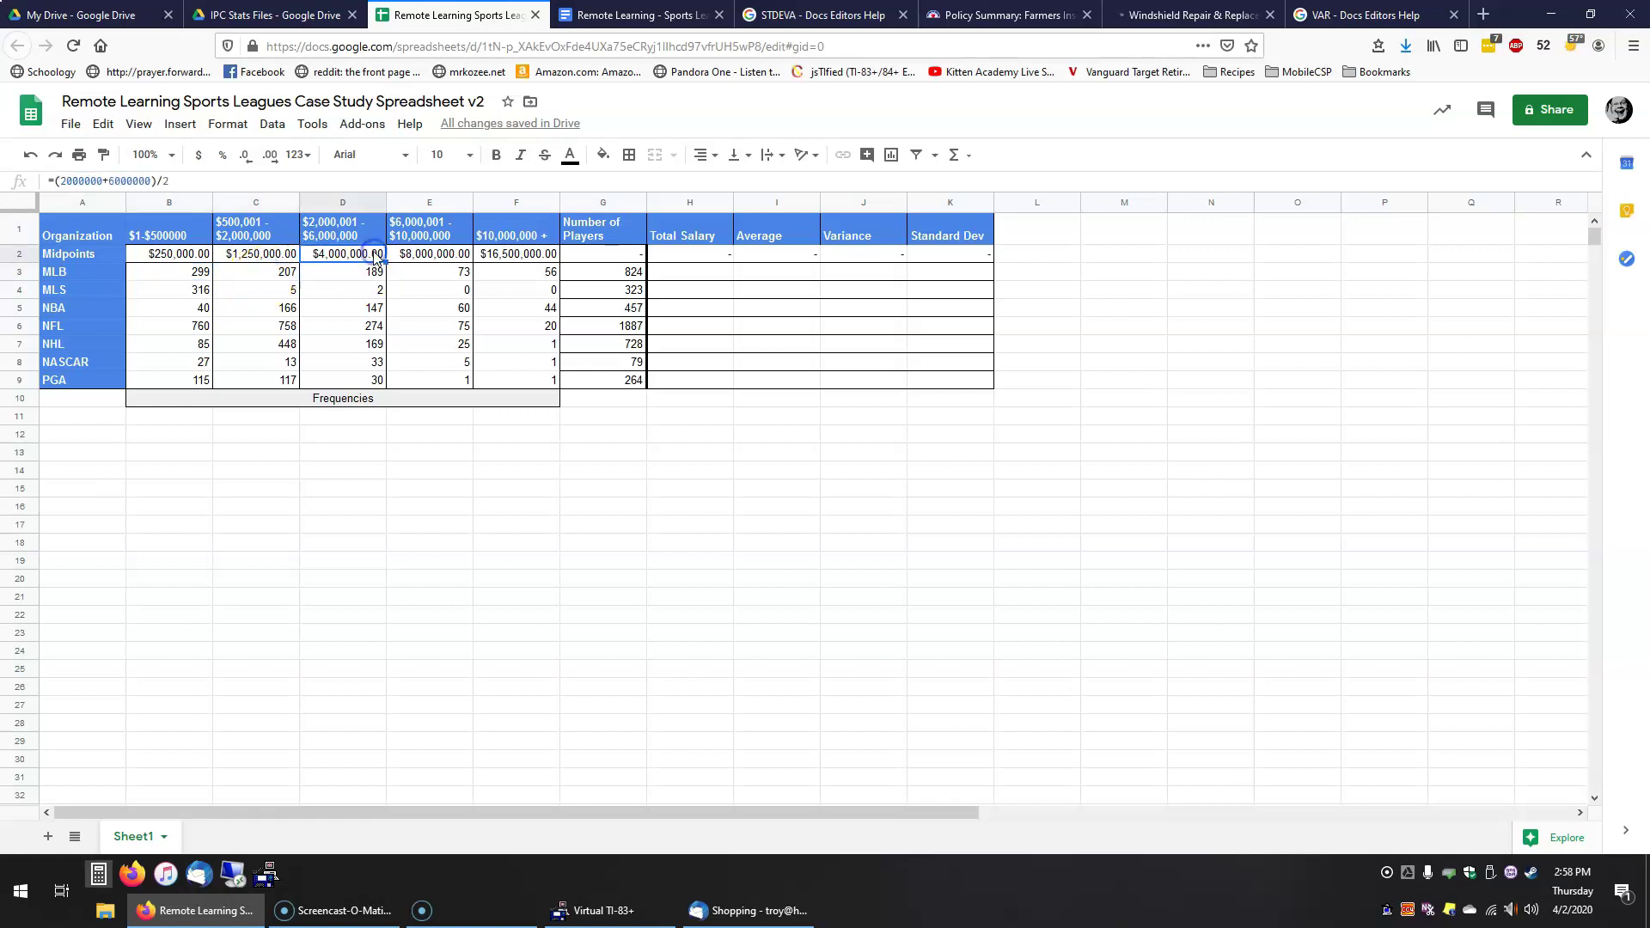
{"action": "left_click", "coordinate": [284, 257]}
{"action": "left_click", "coordinate": [167, 256]}
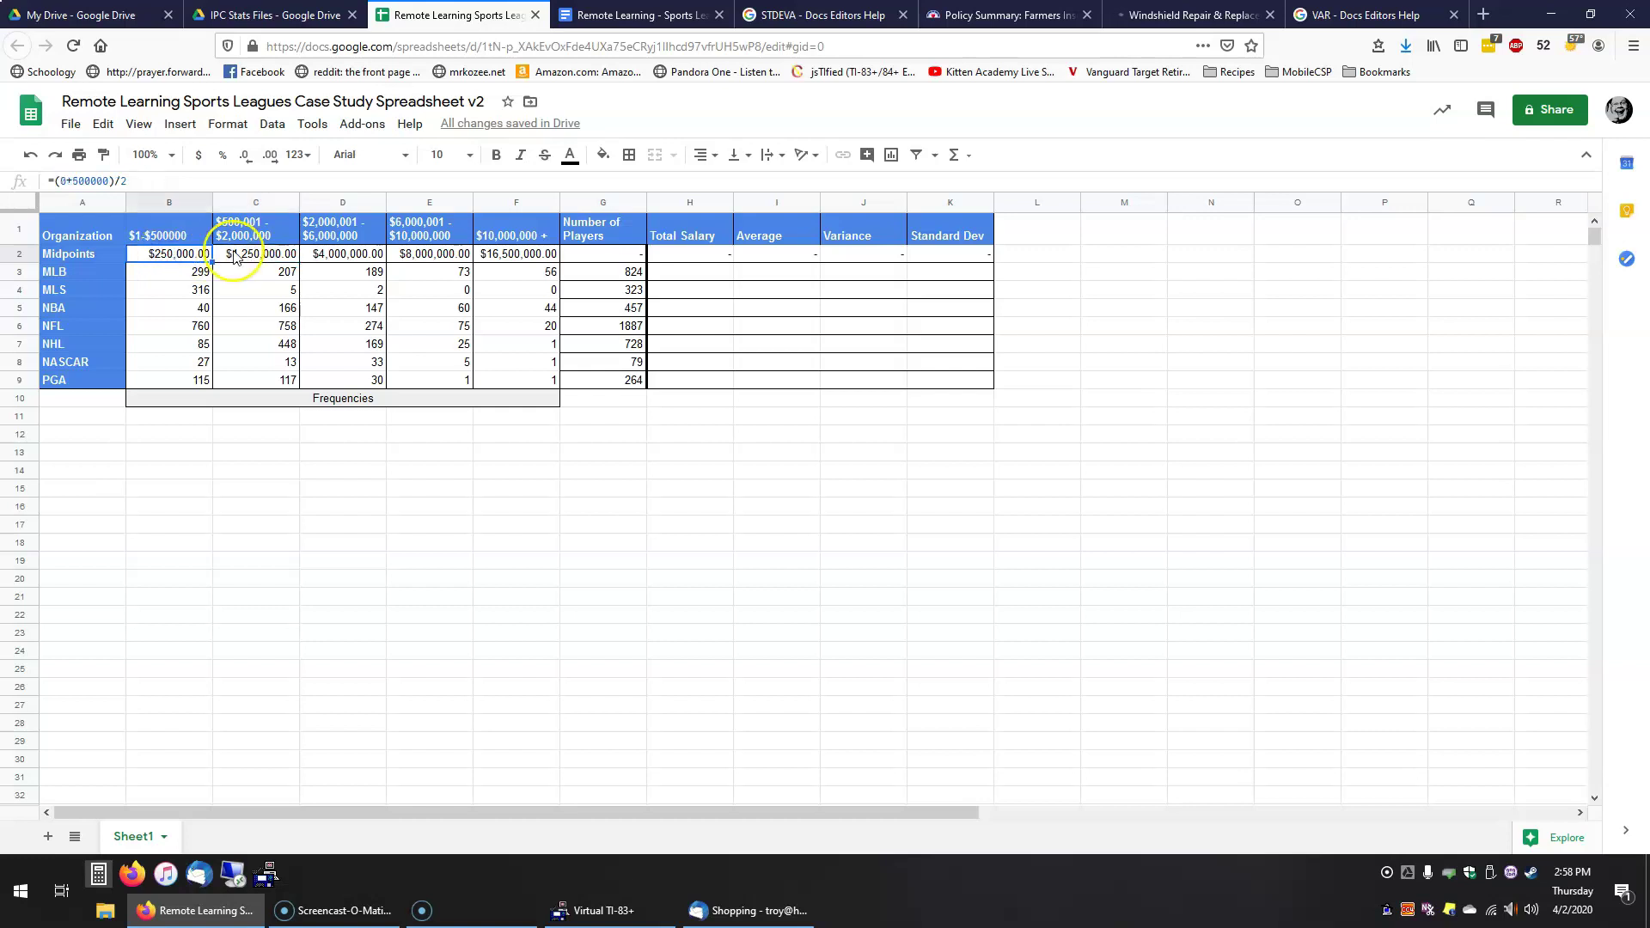
- Compare the MLB frequencies for the first two salary ranges with the midpoints above them
{"action": "left_click", "coordinate": [199, 276]}
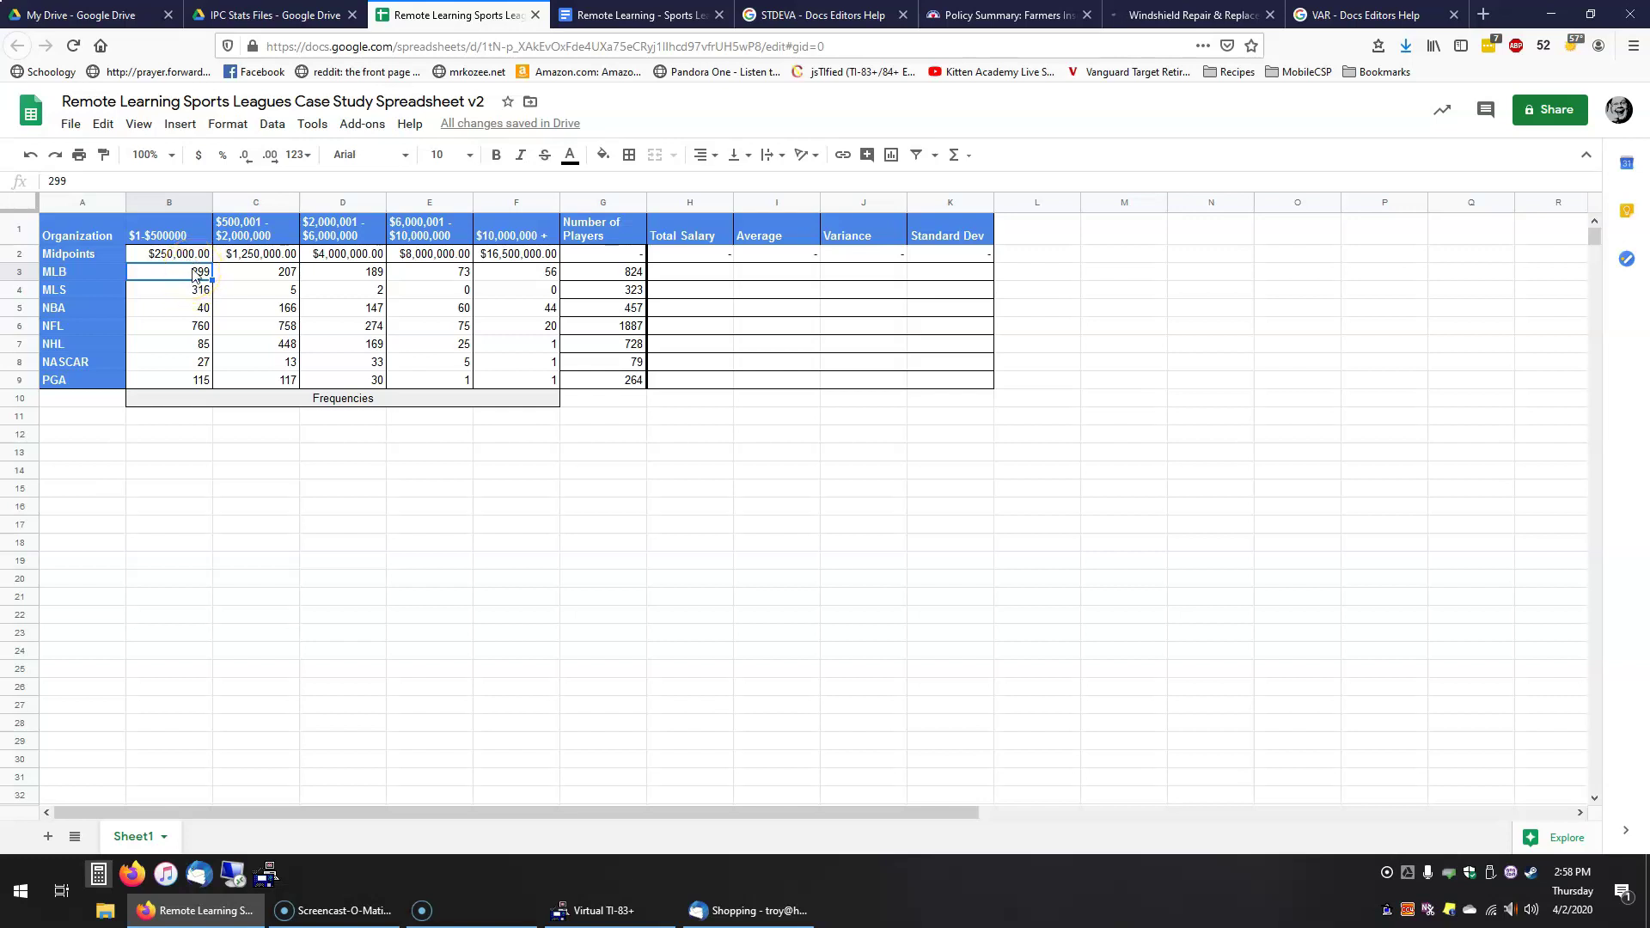
{"action": "left_click", "coordinate": [203, 258]}
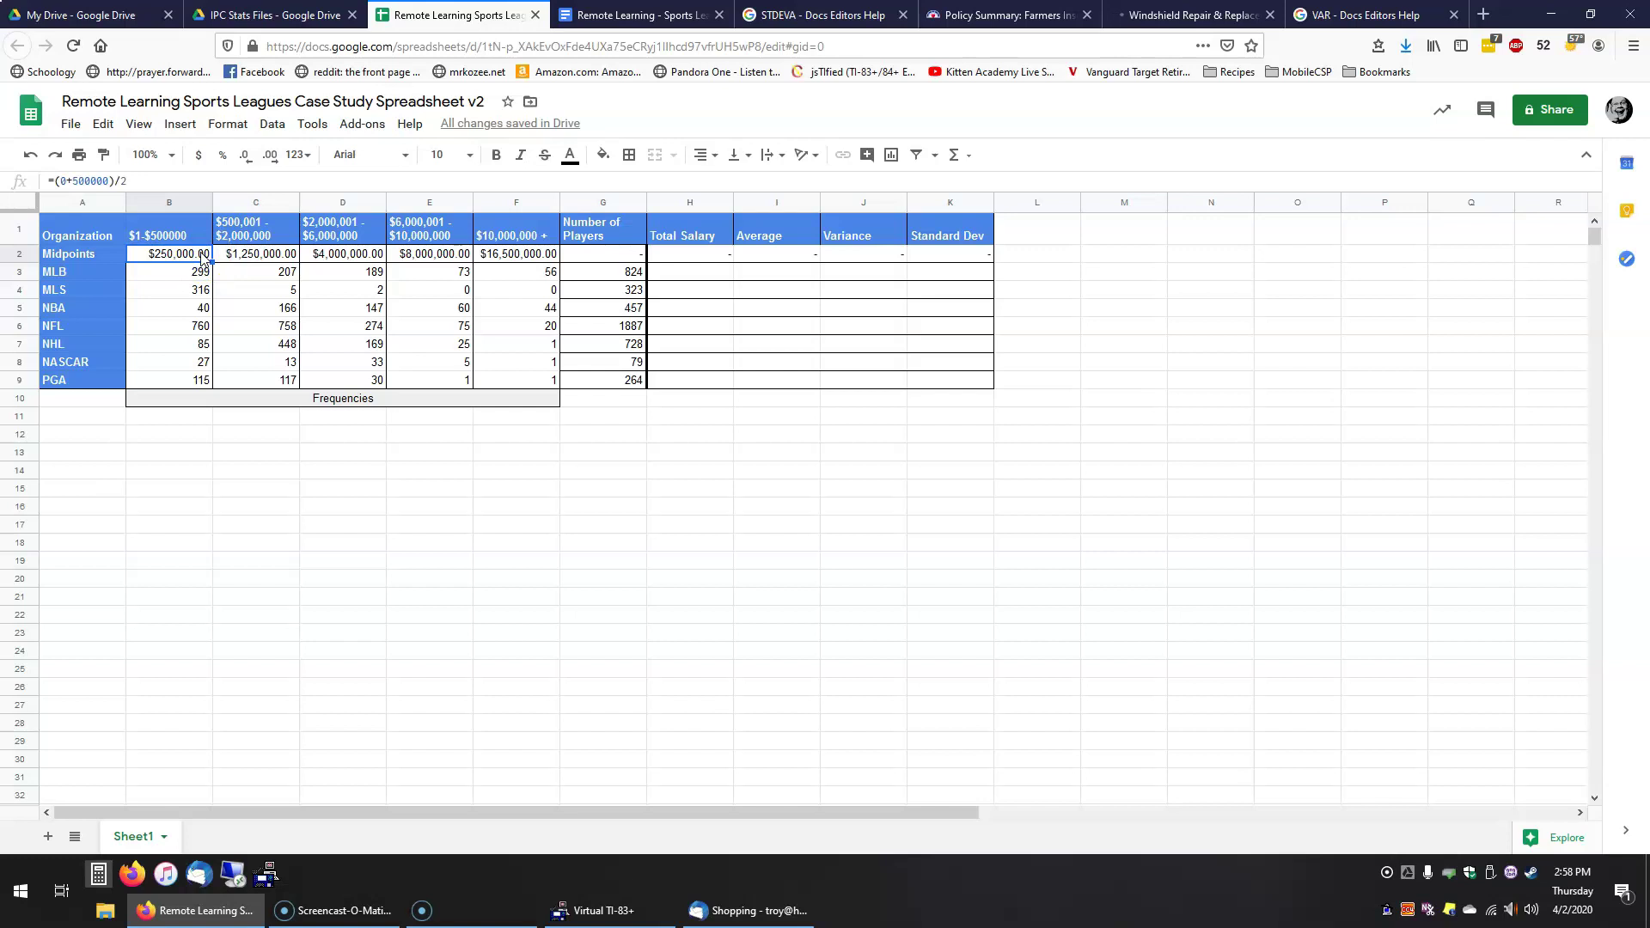
{"action": "left_click", "coordinate": [289, 275]}
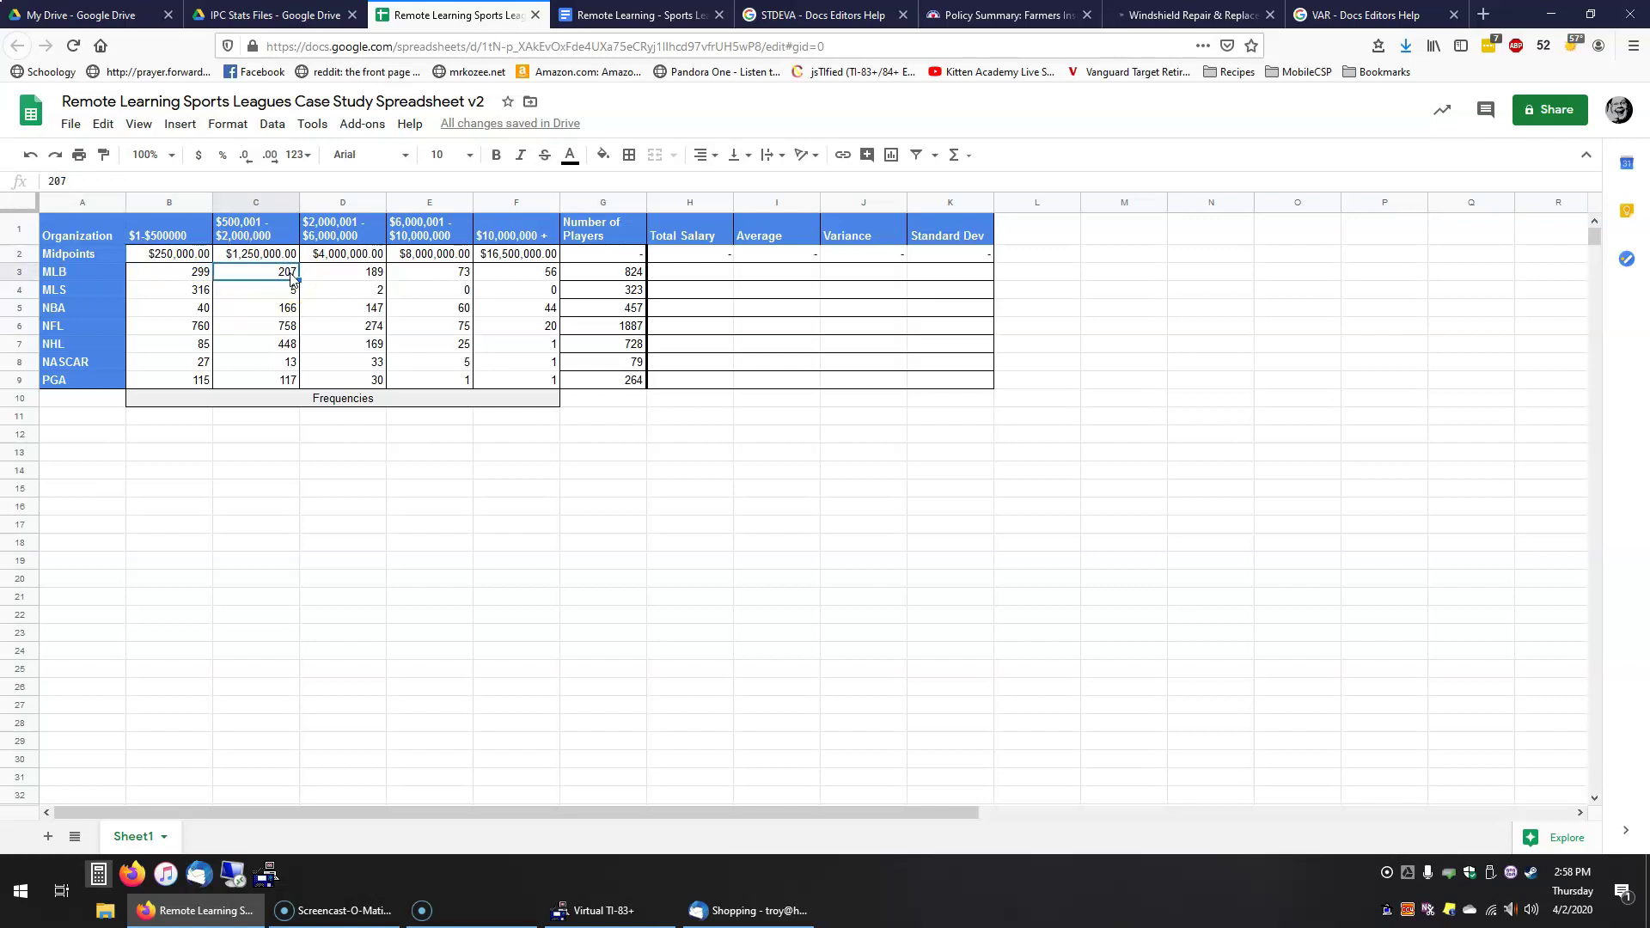
{"action": "left_click", "coordinate": [291, 275]}
{"action": "left_click", "coordinate": [284, 256]}
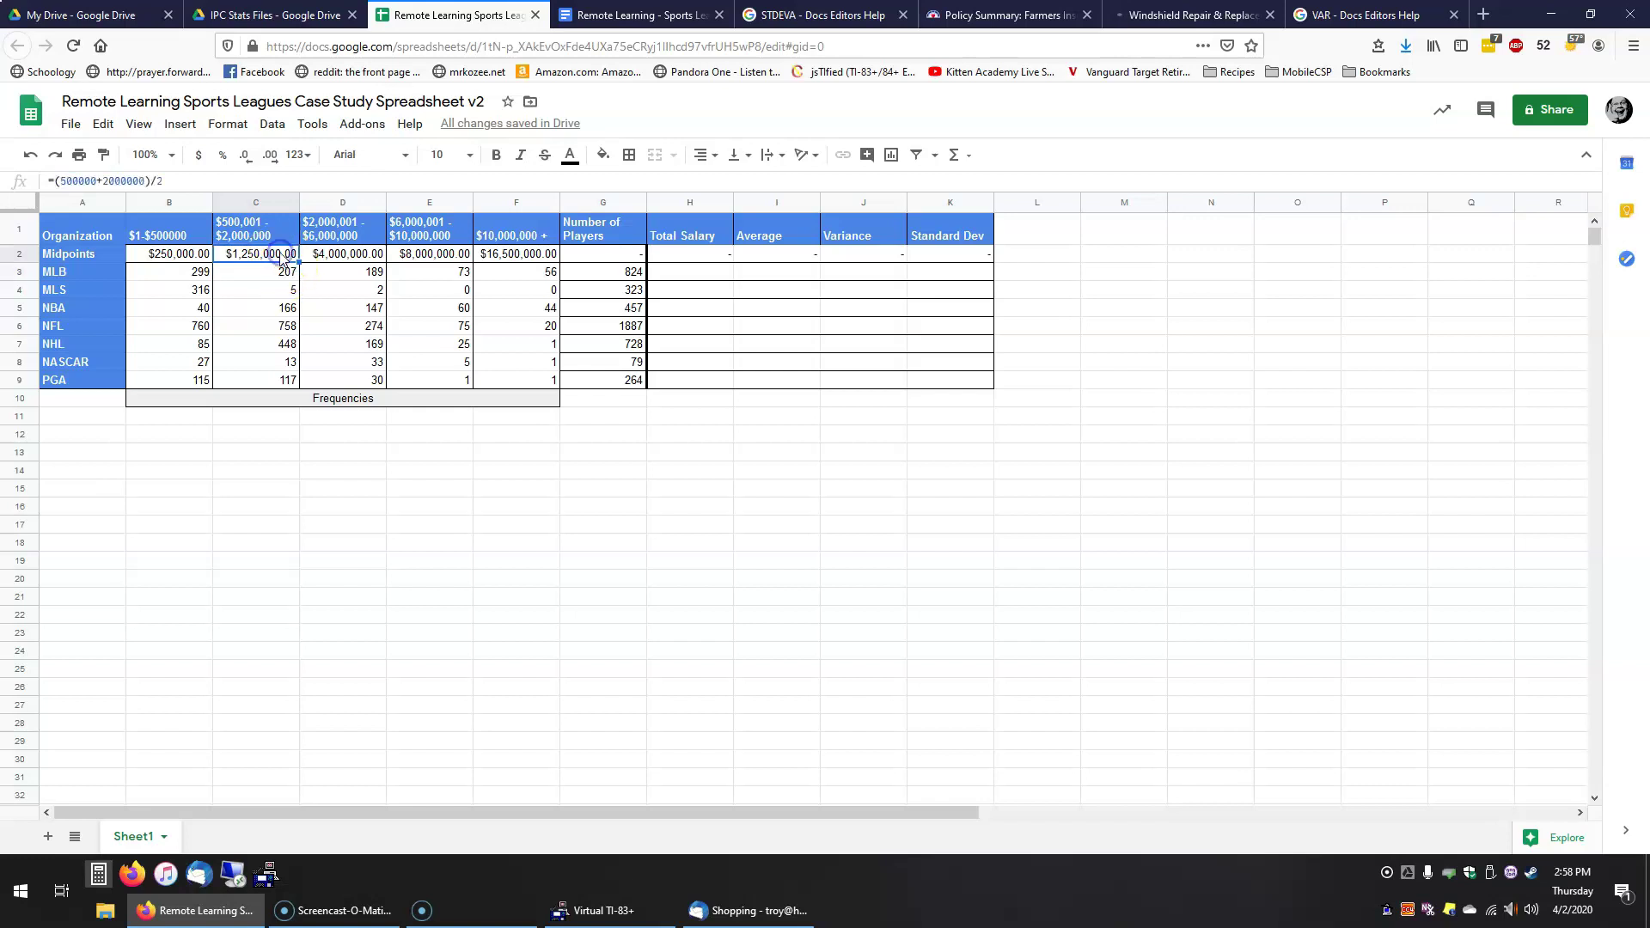
- Calculate MLB's Total Salary in H3 with =SUMPRODUCT(B2:F2,B3:F3), multiplying the midpoints by the MLB frequencies
{"action": "left_click", "coordinate": [709, 277]}
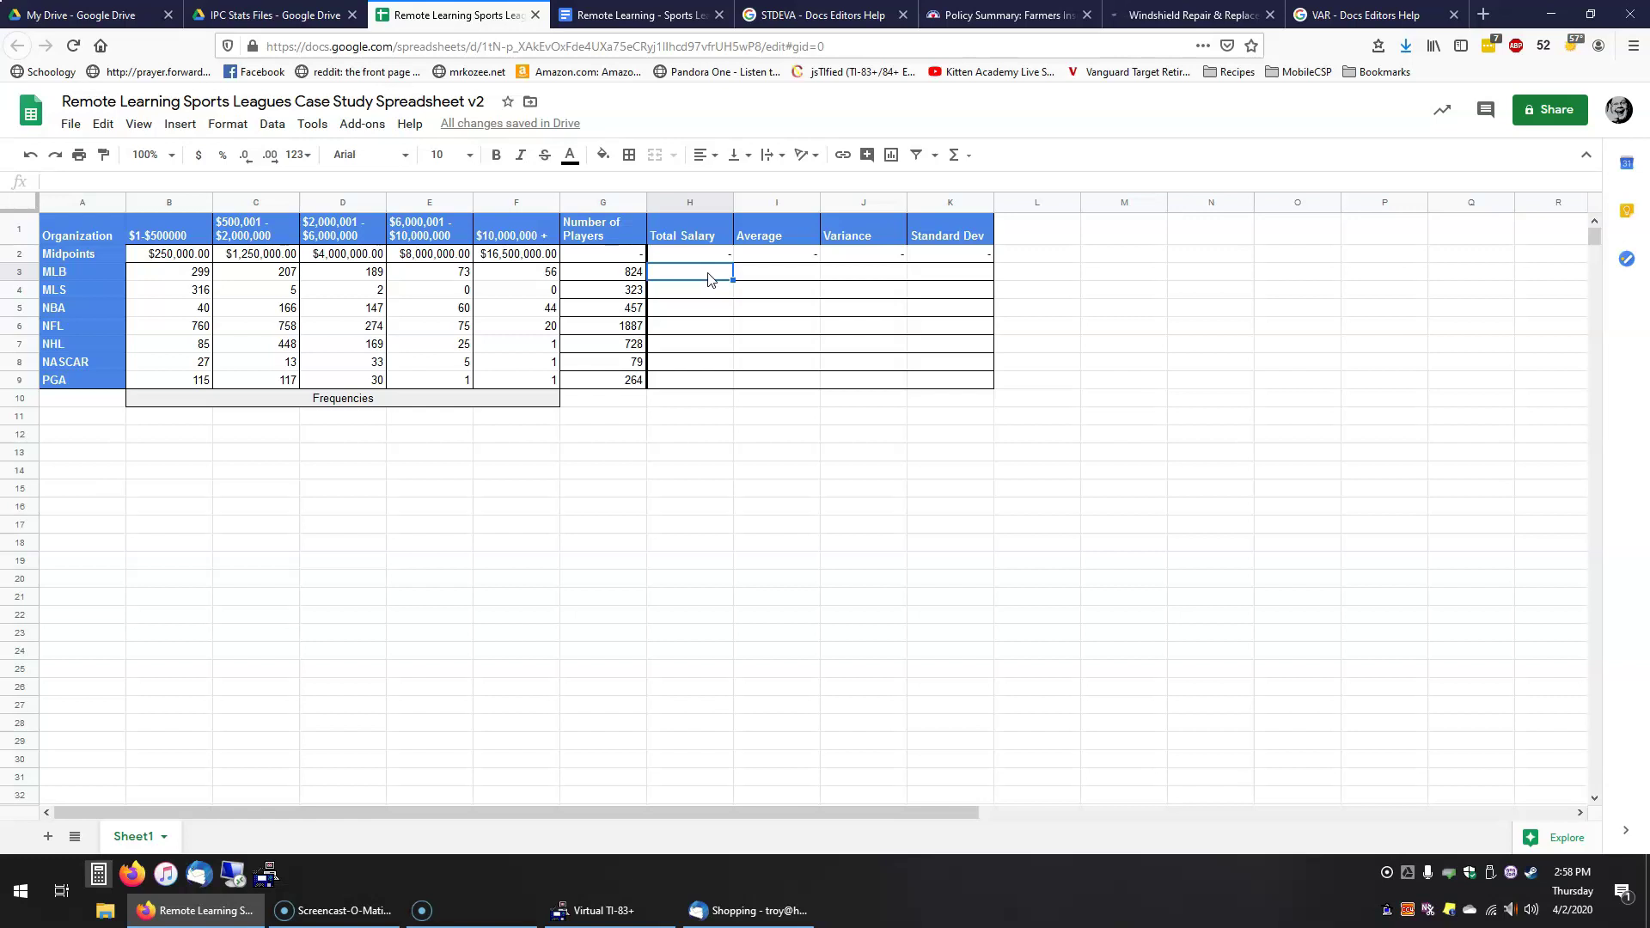
{"action": "left_click", "coordinate": [696, 287]}
{"action": "left_click", "coordinate": [686, 275]}
{"action": "type", "text": "="}
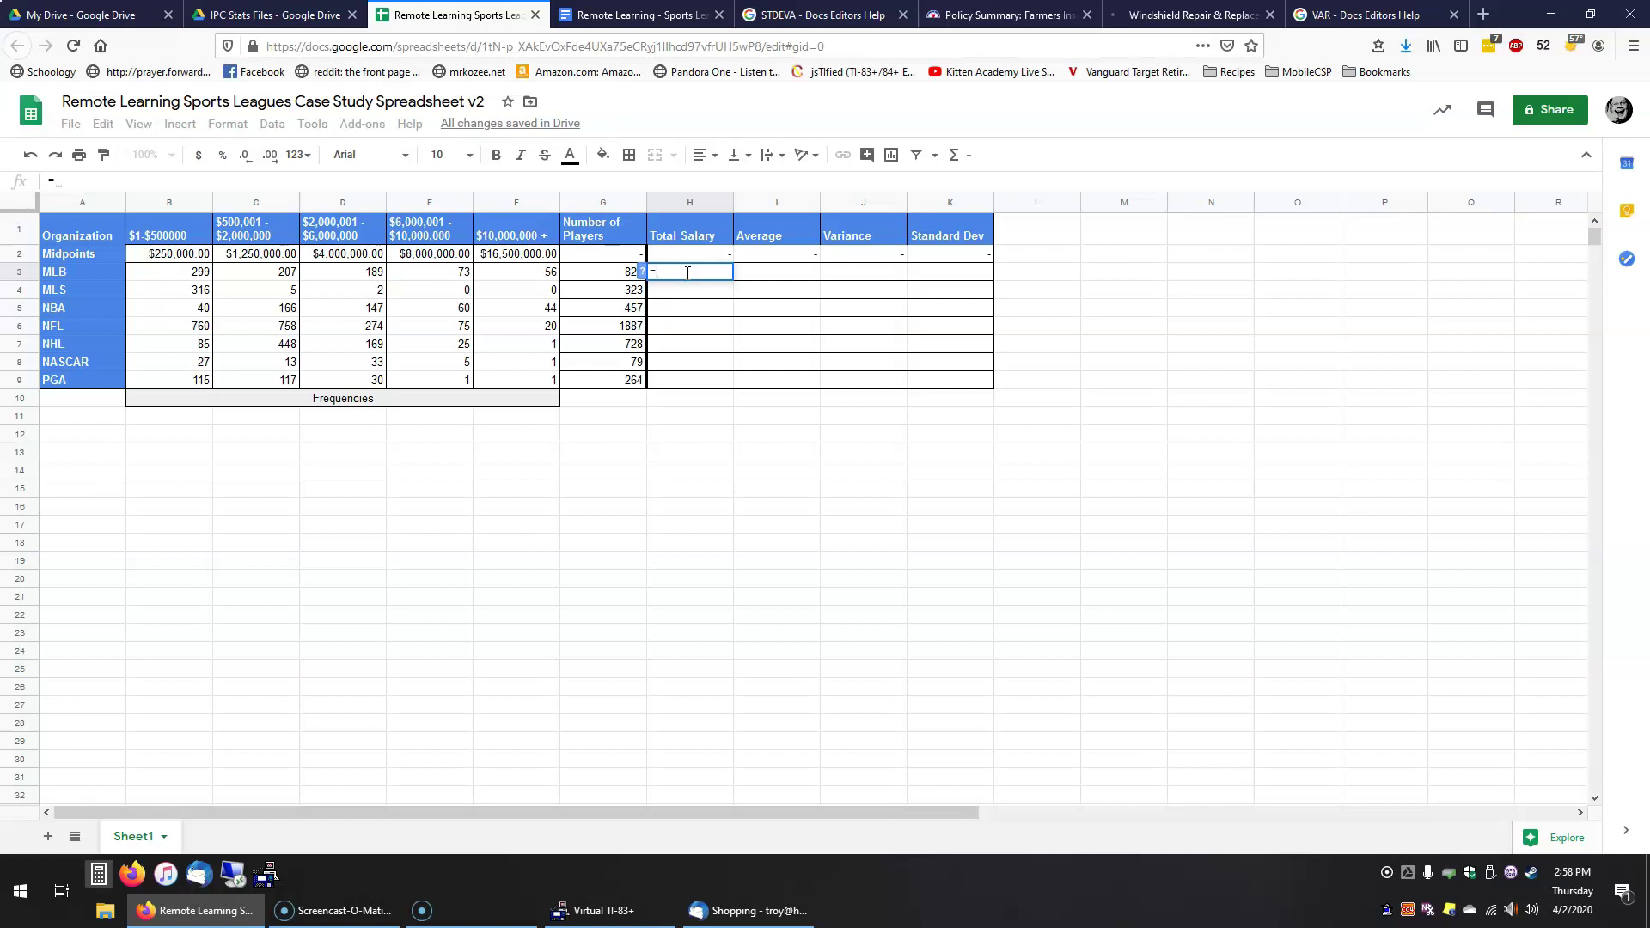
{"action": "type", "text": "SUM"}
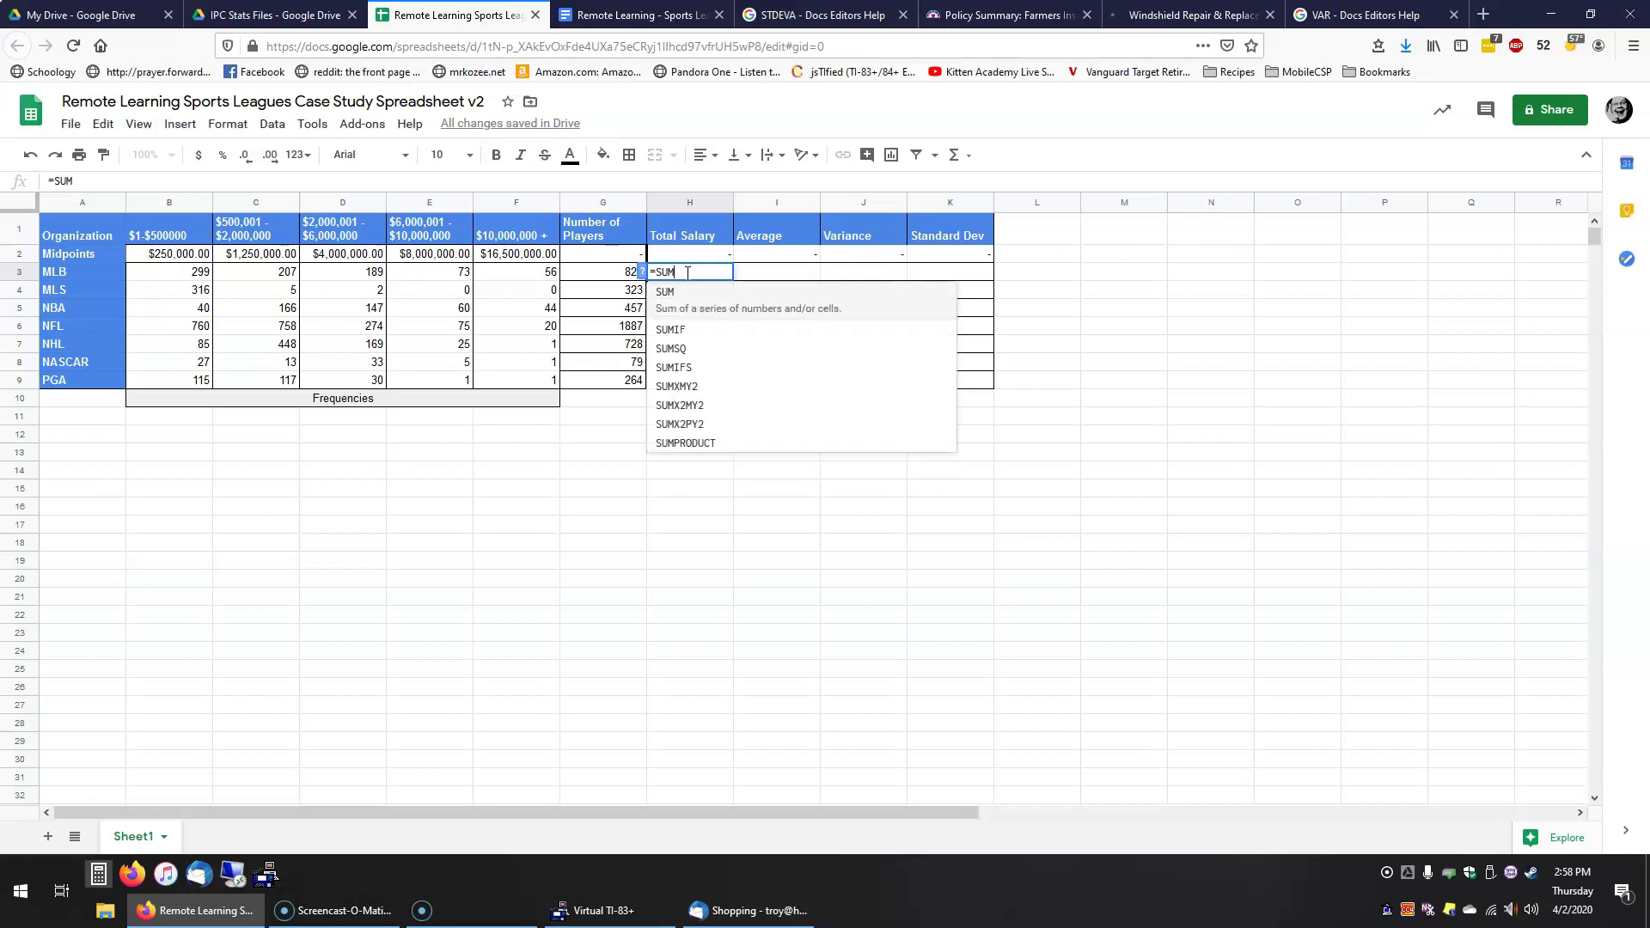
{"action": "type", "text": "PRODUC"}
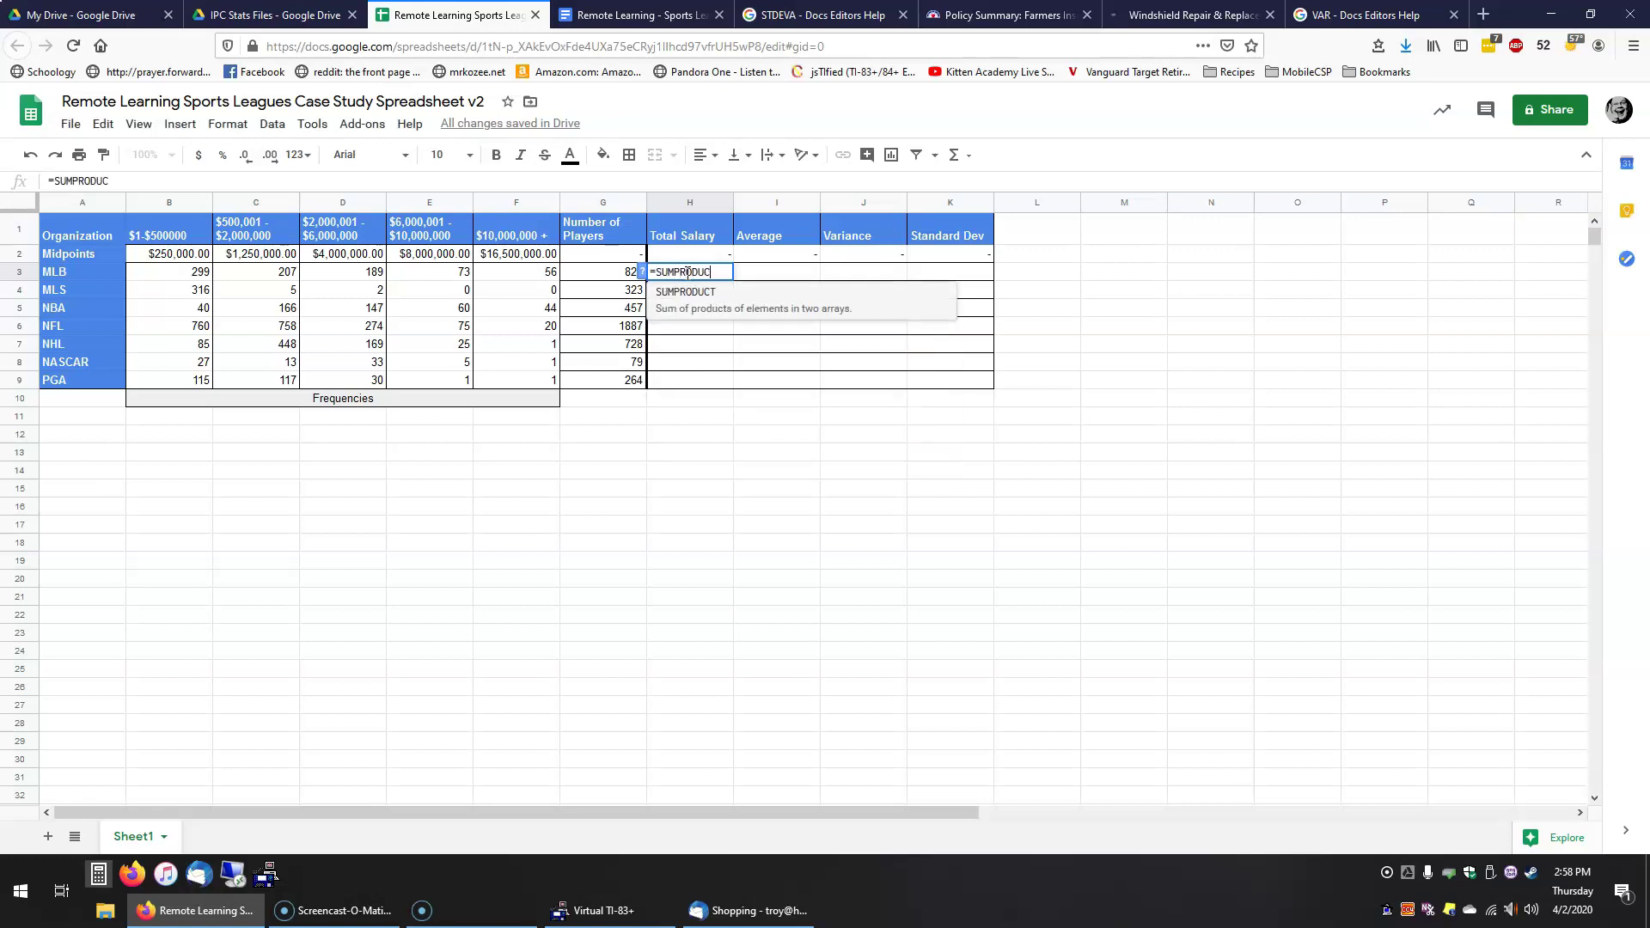
{"action": "type", "text": "T("}
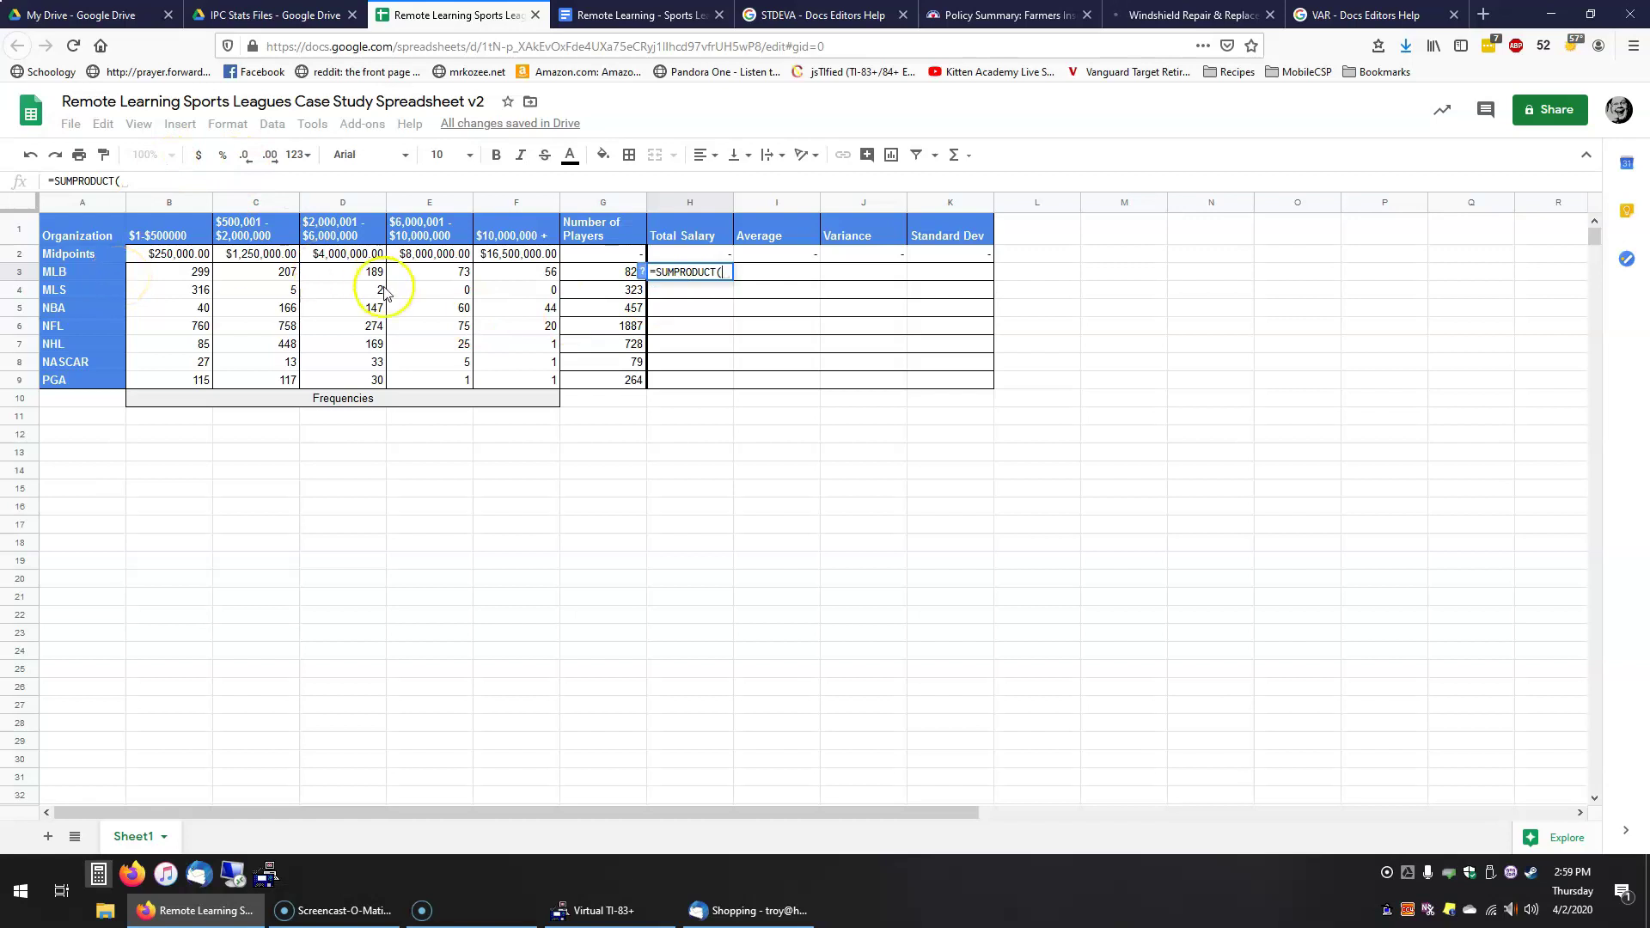
{"action": "left_click_drag", "start_coordinate": [144, 252], "coordinate": [509, 256]}
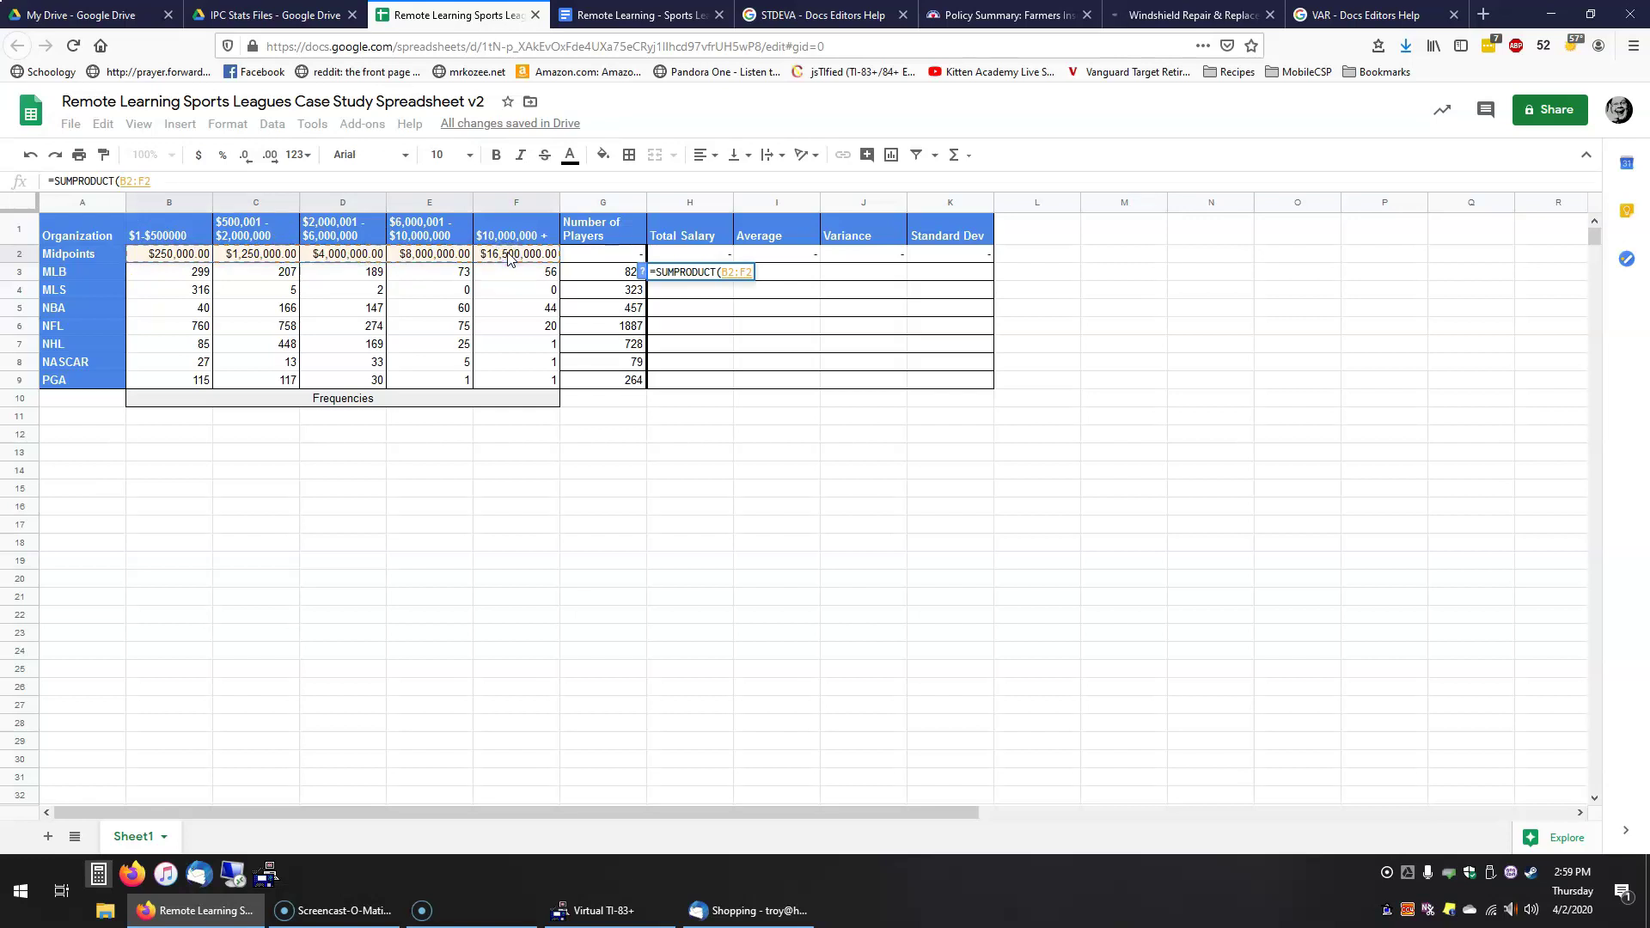
{"action": "type", "text": ","}
{"action": "left_click", "coordinate": [171, 277]}
{"action": "left_click_drag", "start_coordinate": [171, 276], "coordinate": [505, 282]}
{"action": "type", "text": ")"}
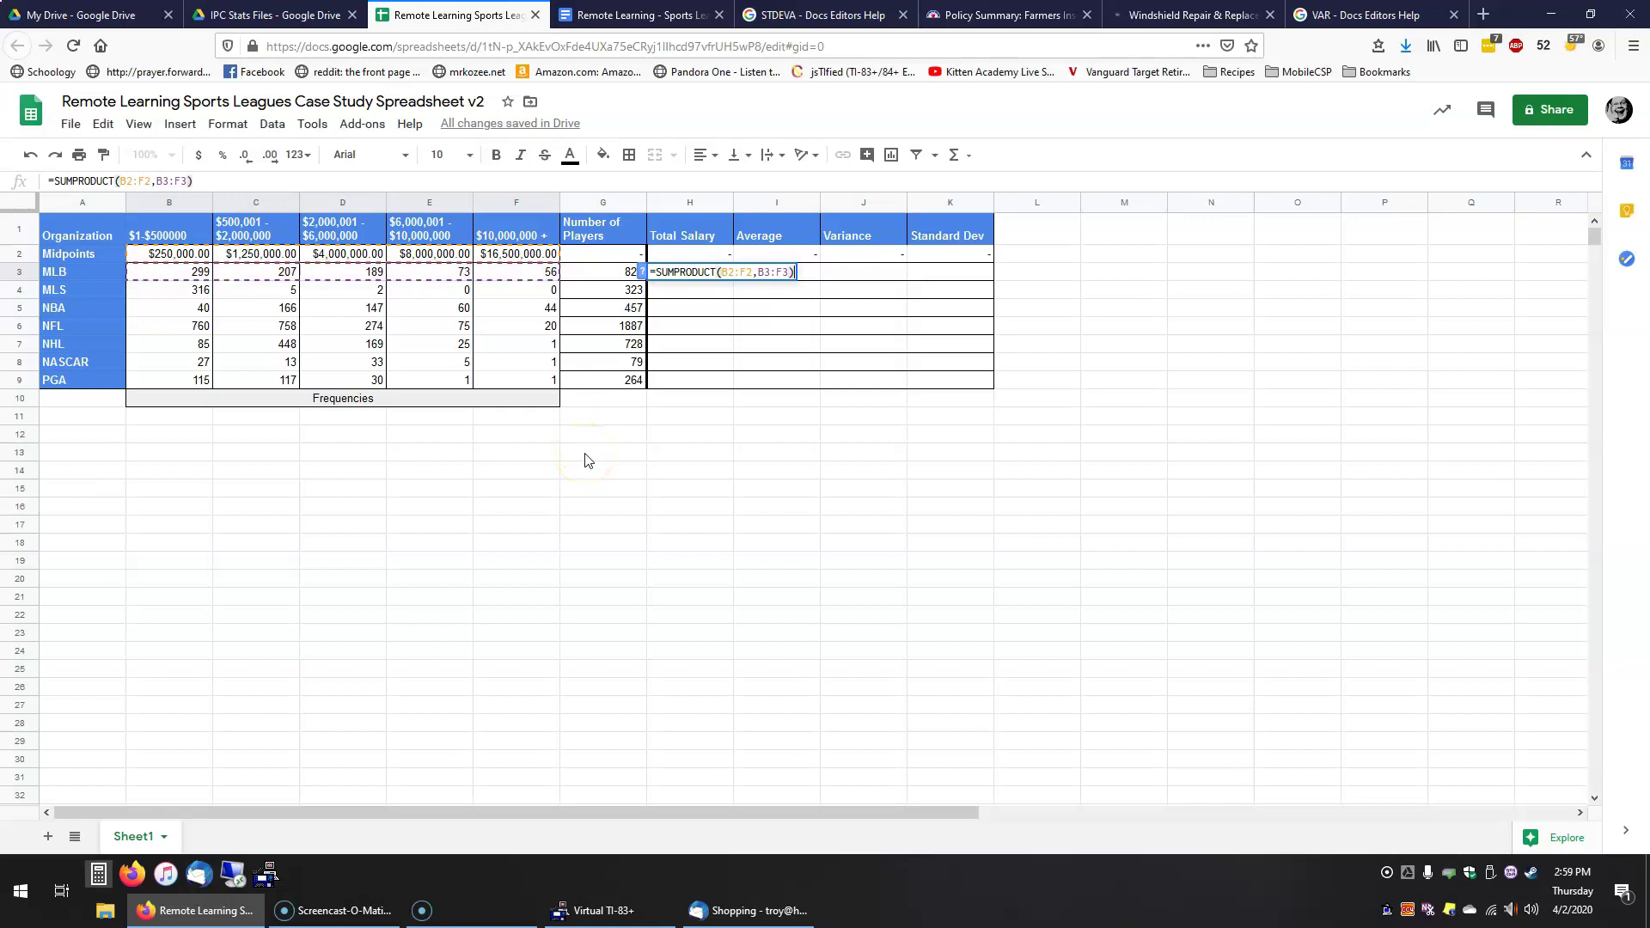
{"action": "key", "text": "Return"}
{"action": "key", "text": "Up"}
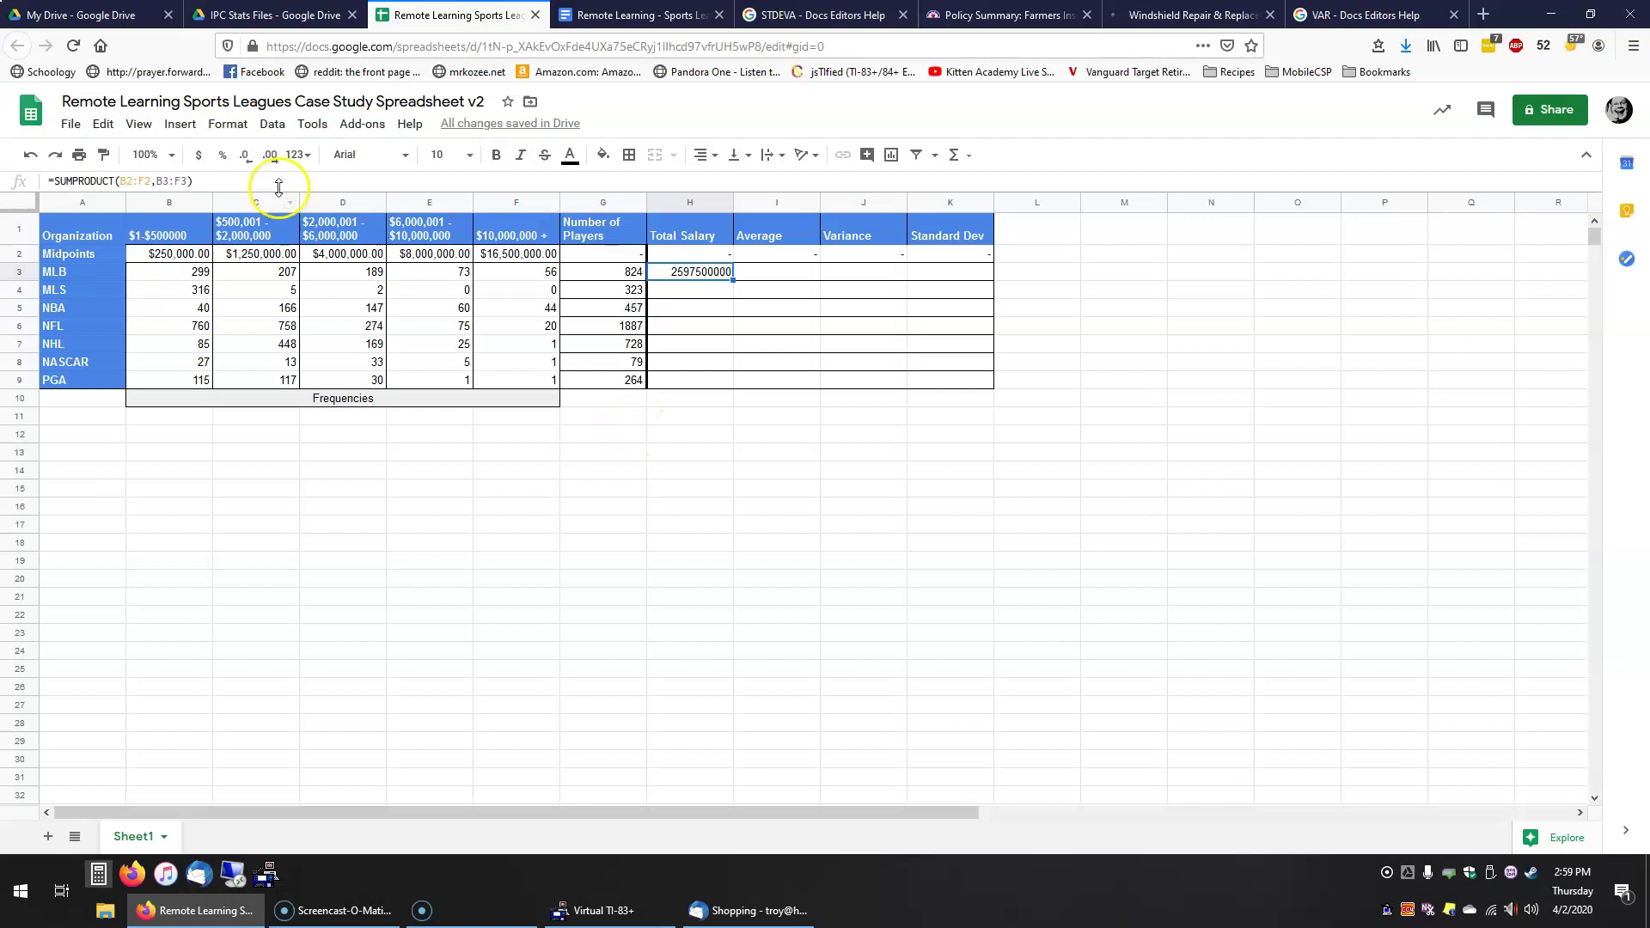
- Format MLB's Total Salary in H3 as currency
{"action": "left_click", "coordinate": [305, 156]}
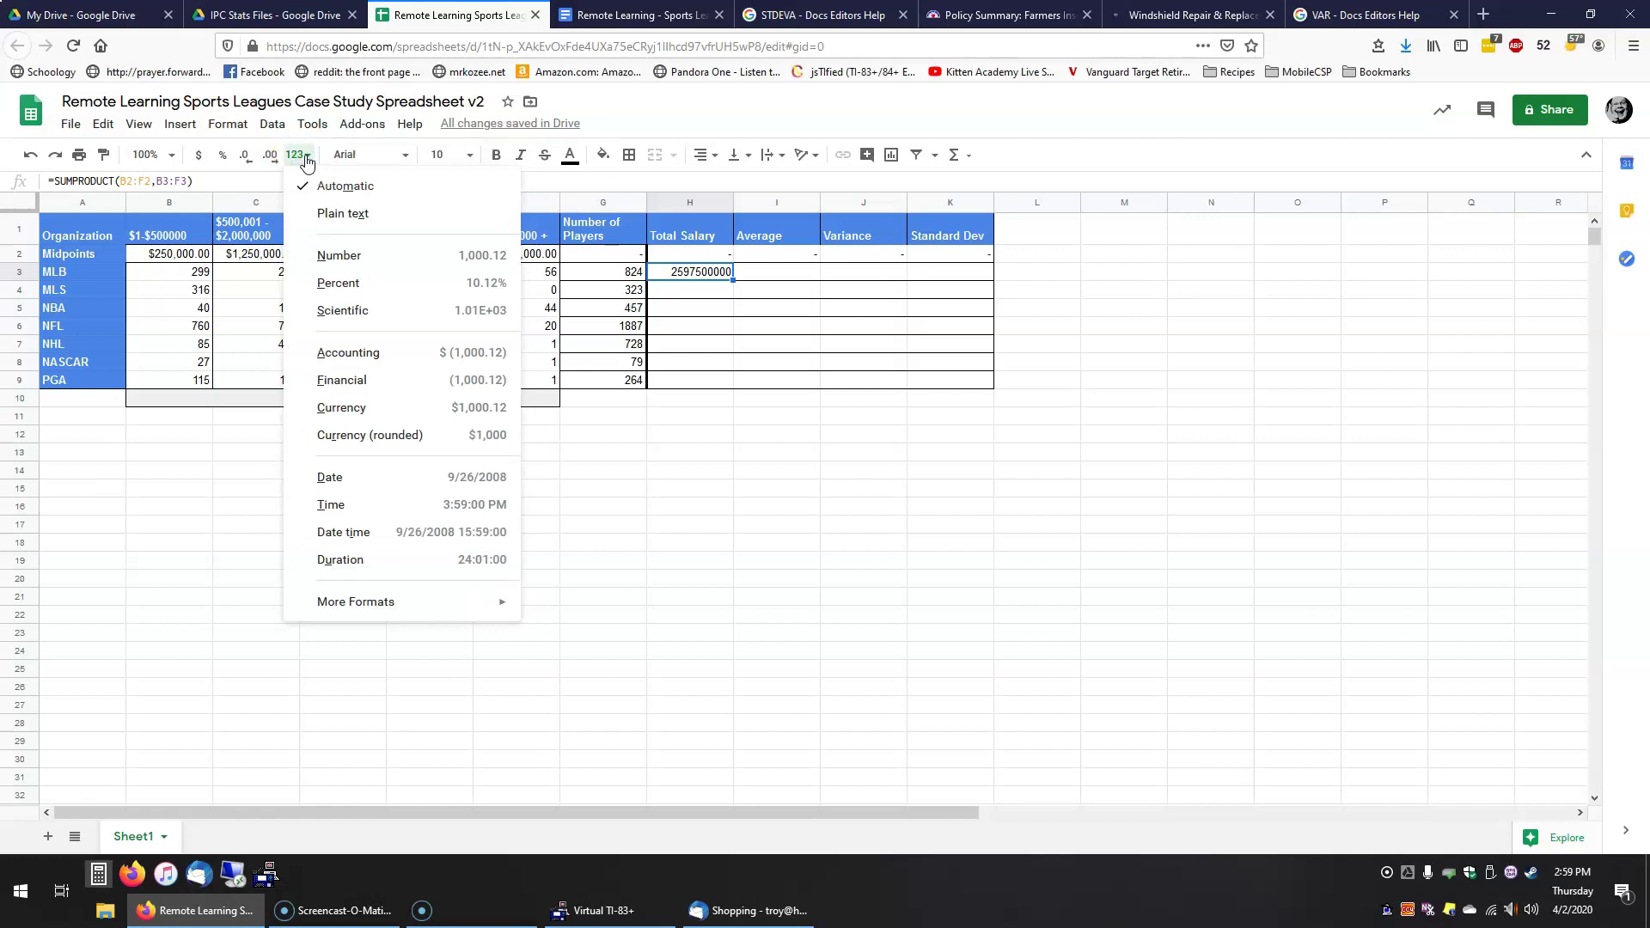
{"action": "left_click", "coordinate": [305, 157]}
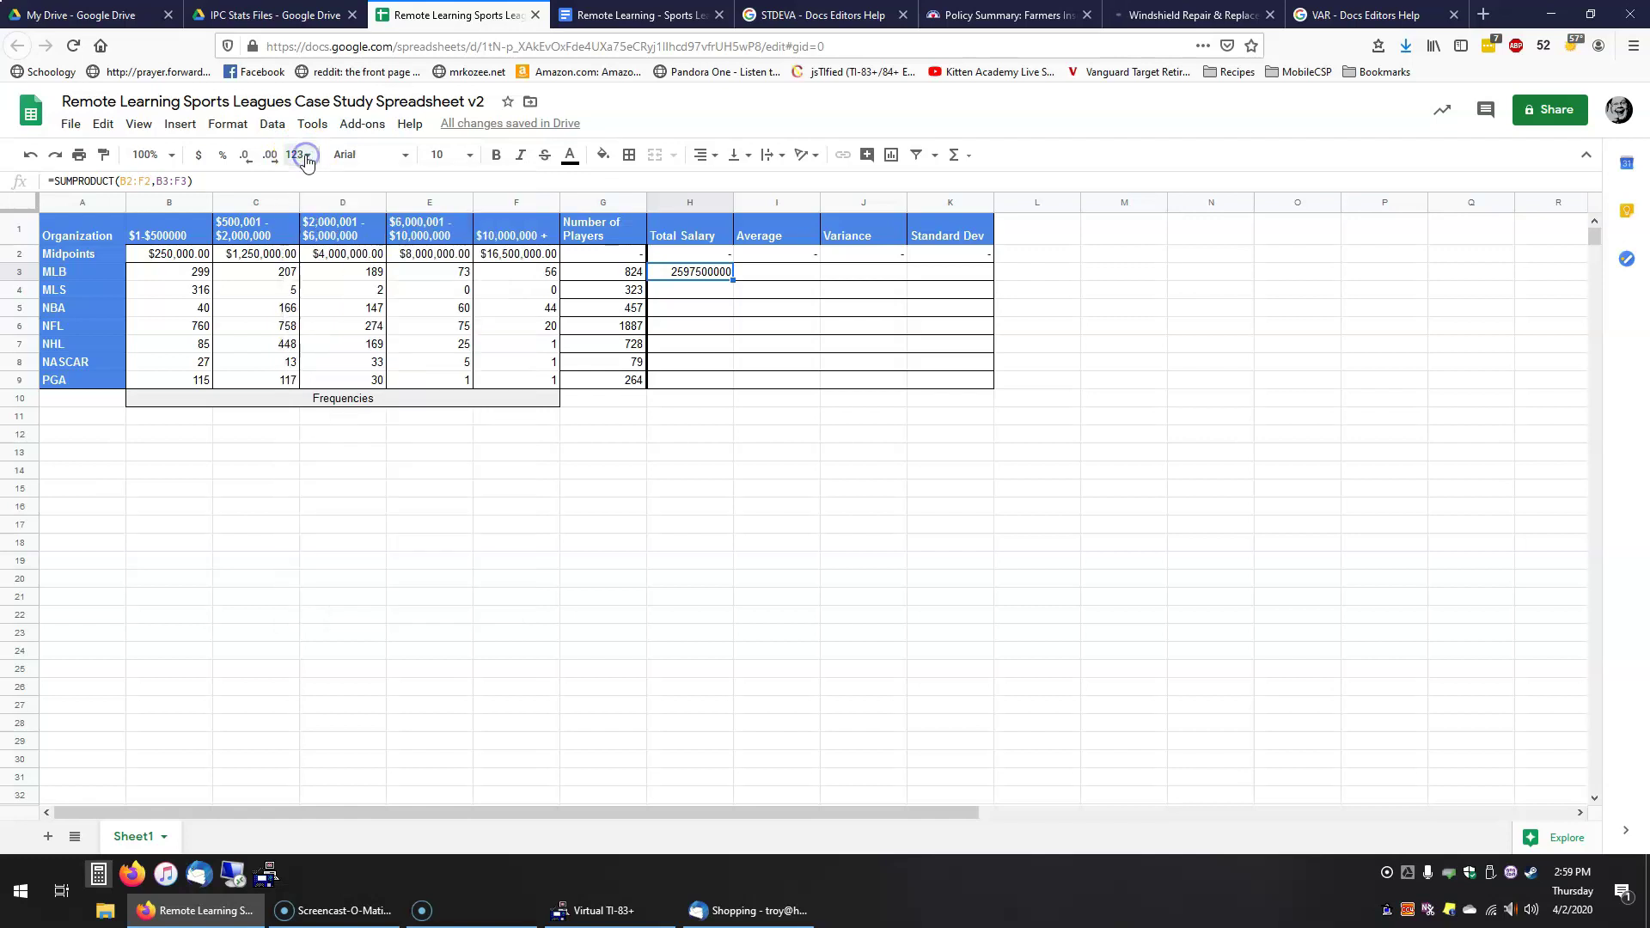
{"action": "left_click", "coordinate": [198, 158]}
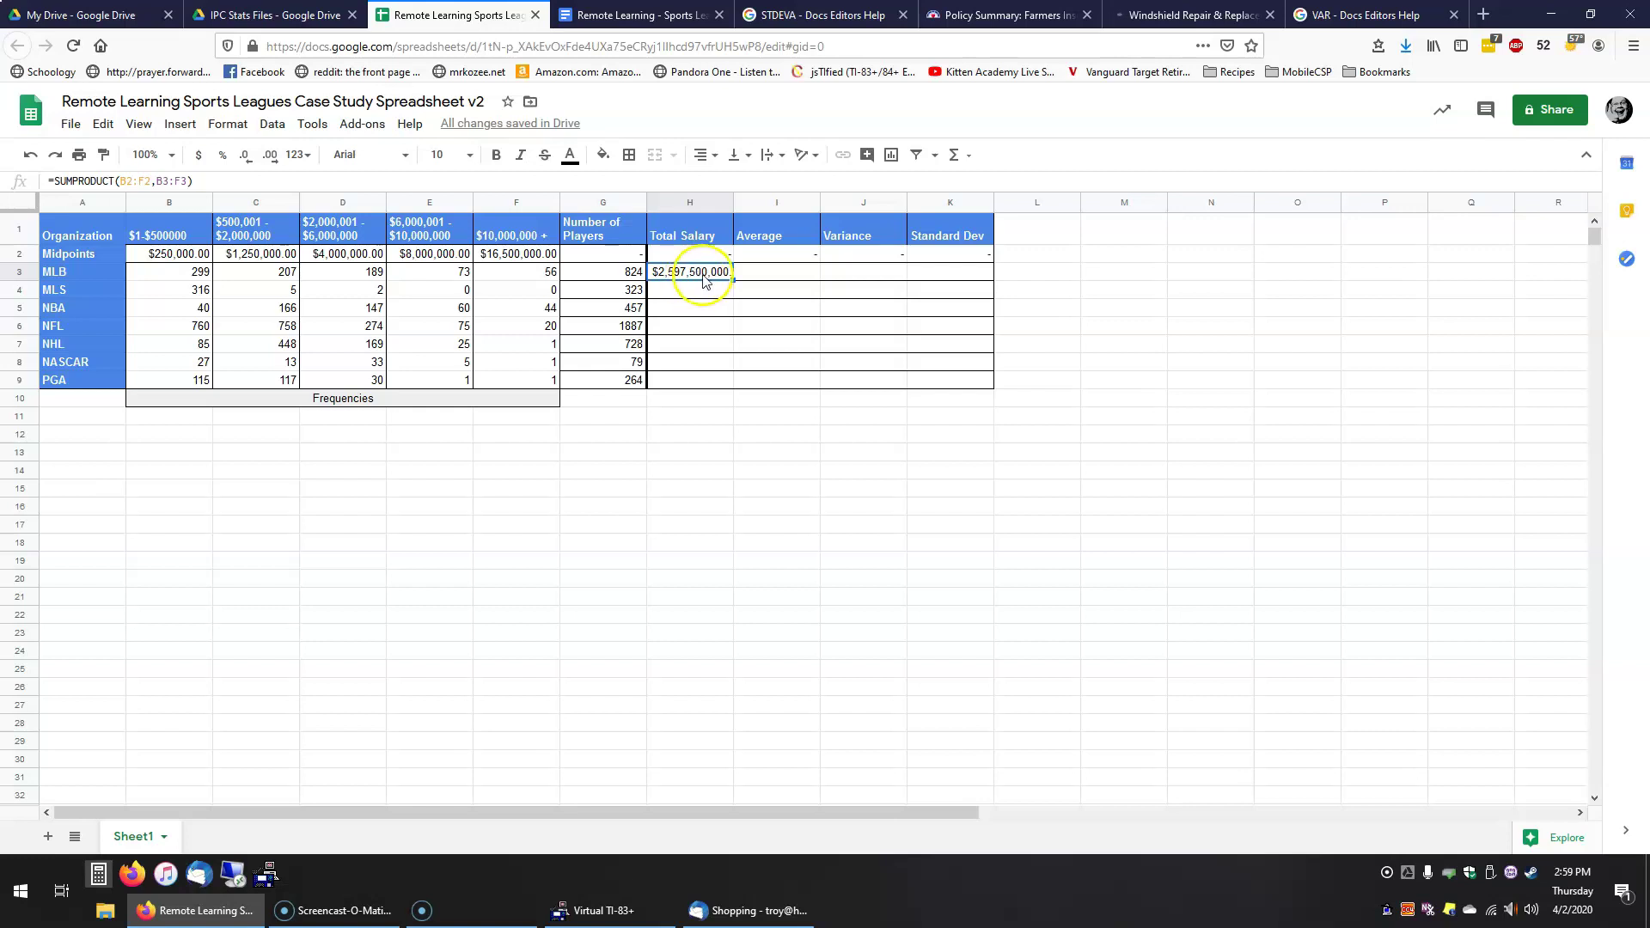
- Calculate MLB's Average in I3 with =H3/G3, dividing the total salary by the number of players
{"action": "left_click", "coordinate": [779, 275]}
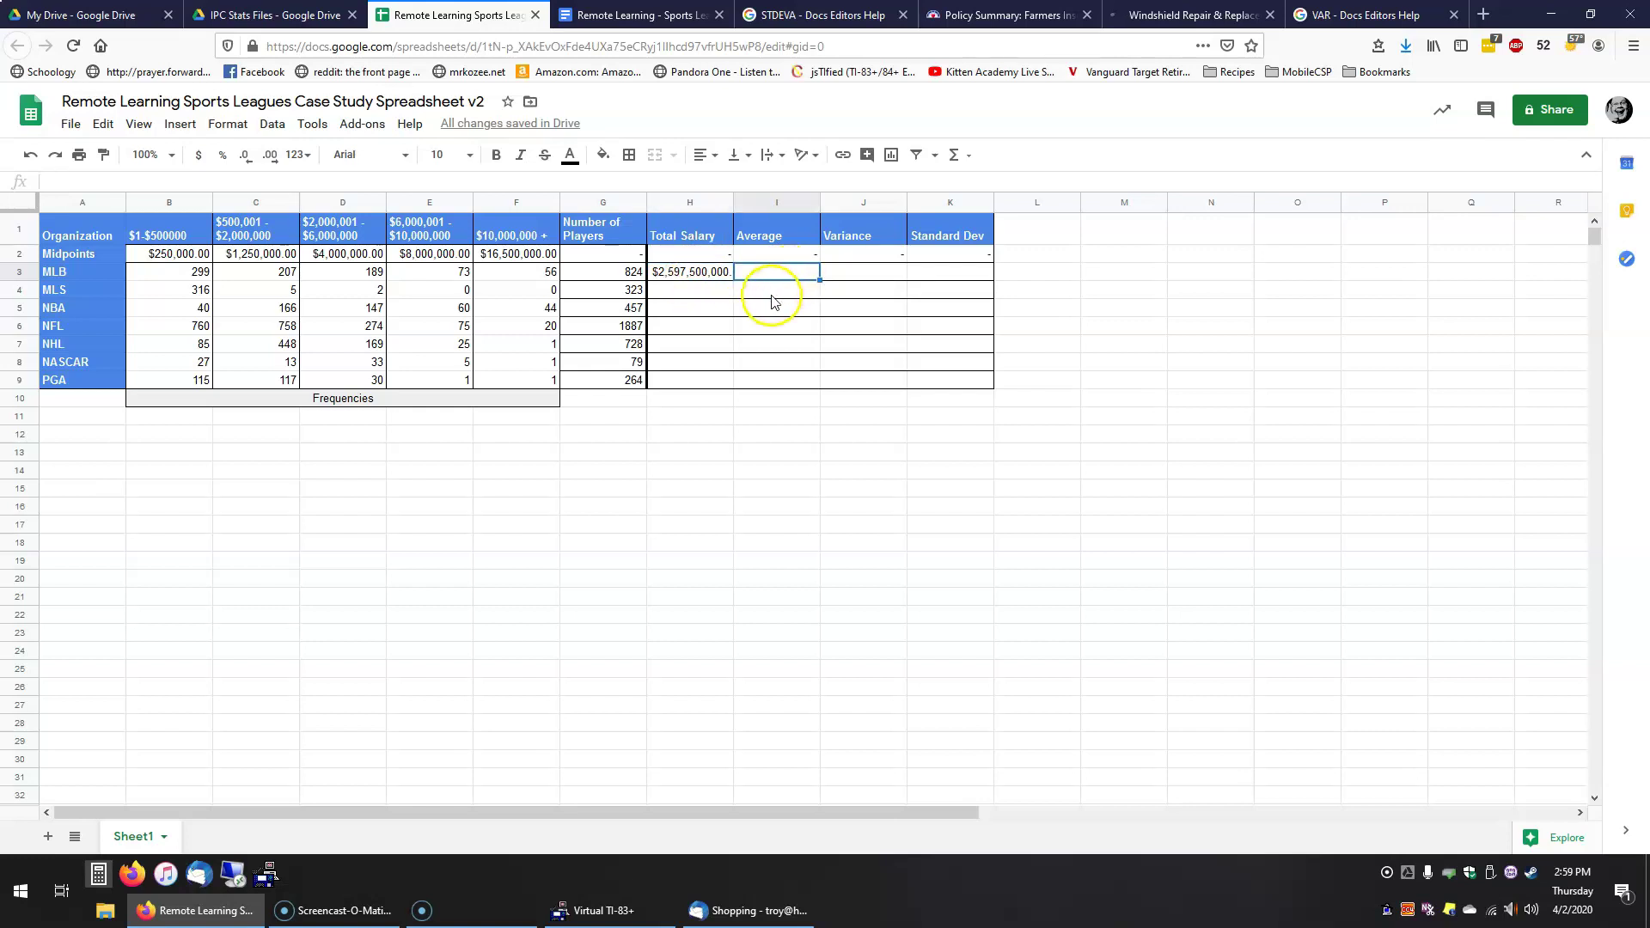
{"action": "type", "text": "="}
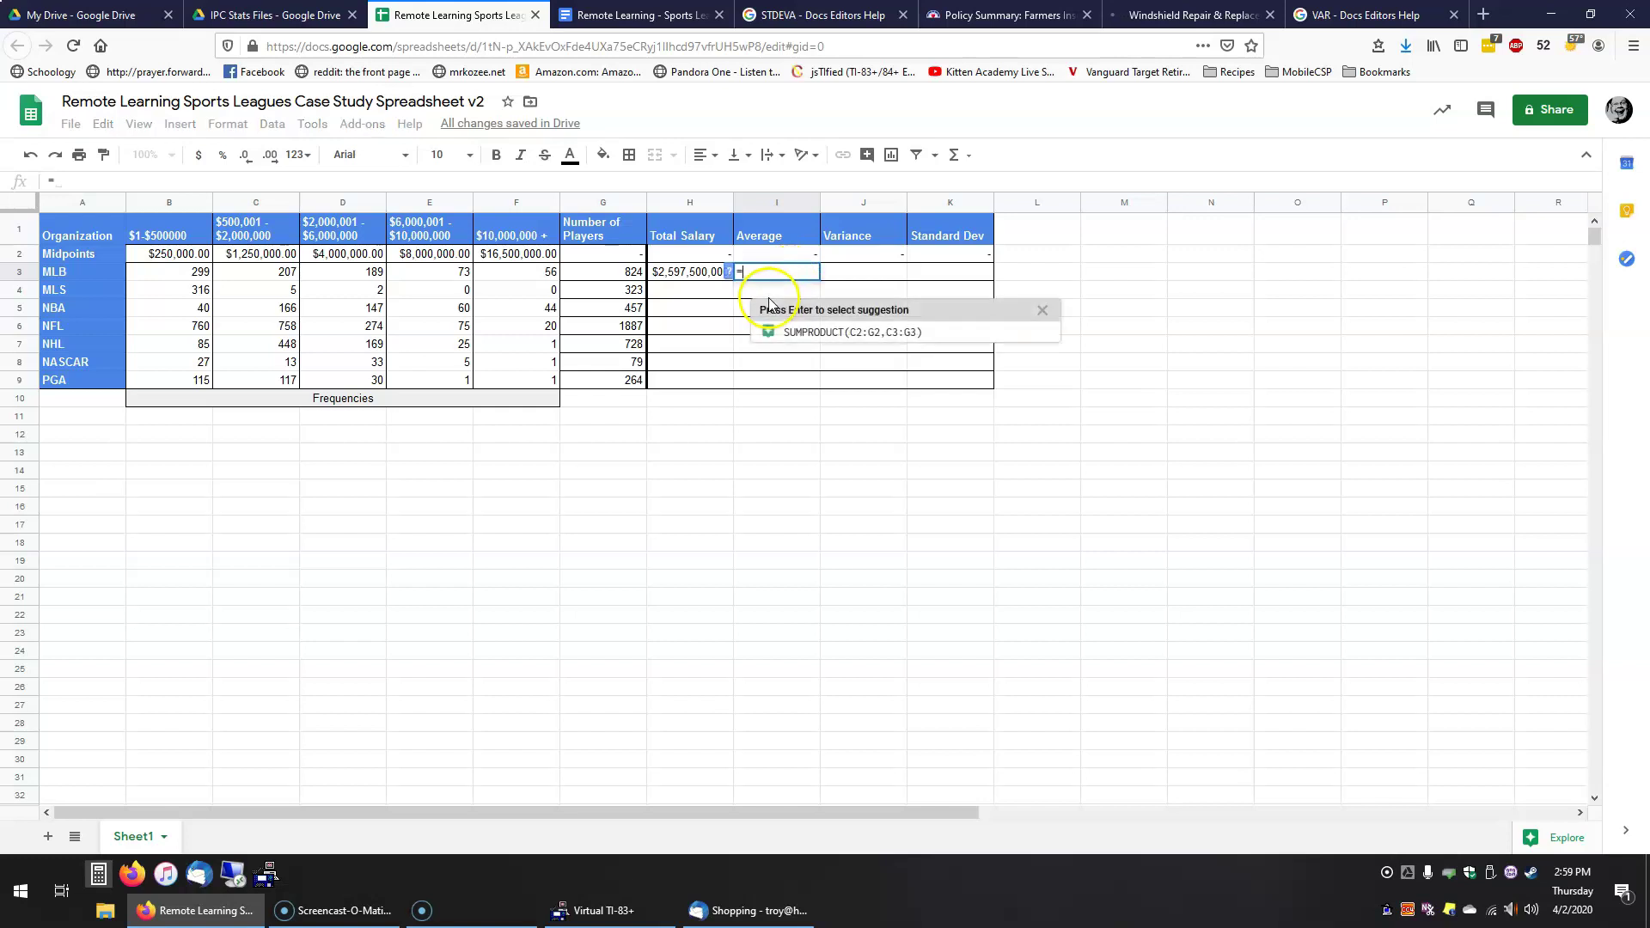
{"action": "left_click", "coordinate": [688, 275]}
{"action": "type", "text": "/"}
{"action": "left_click", "coordinate": [612, 277]}
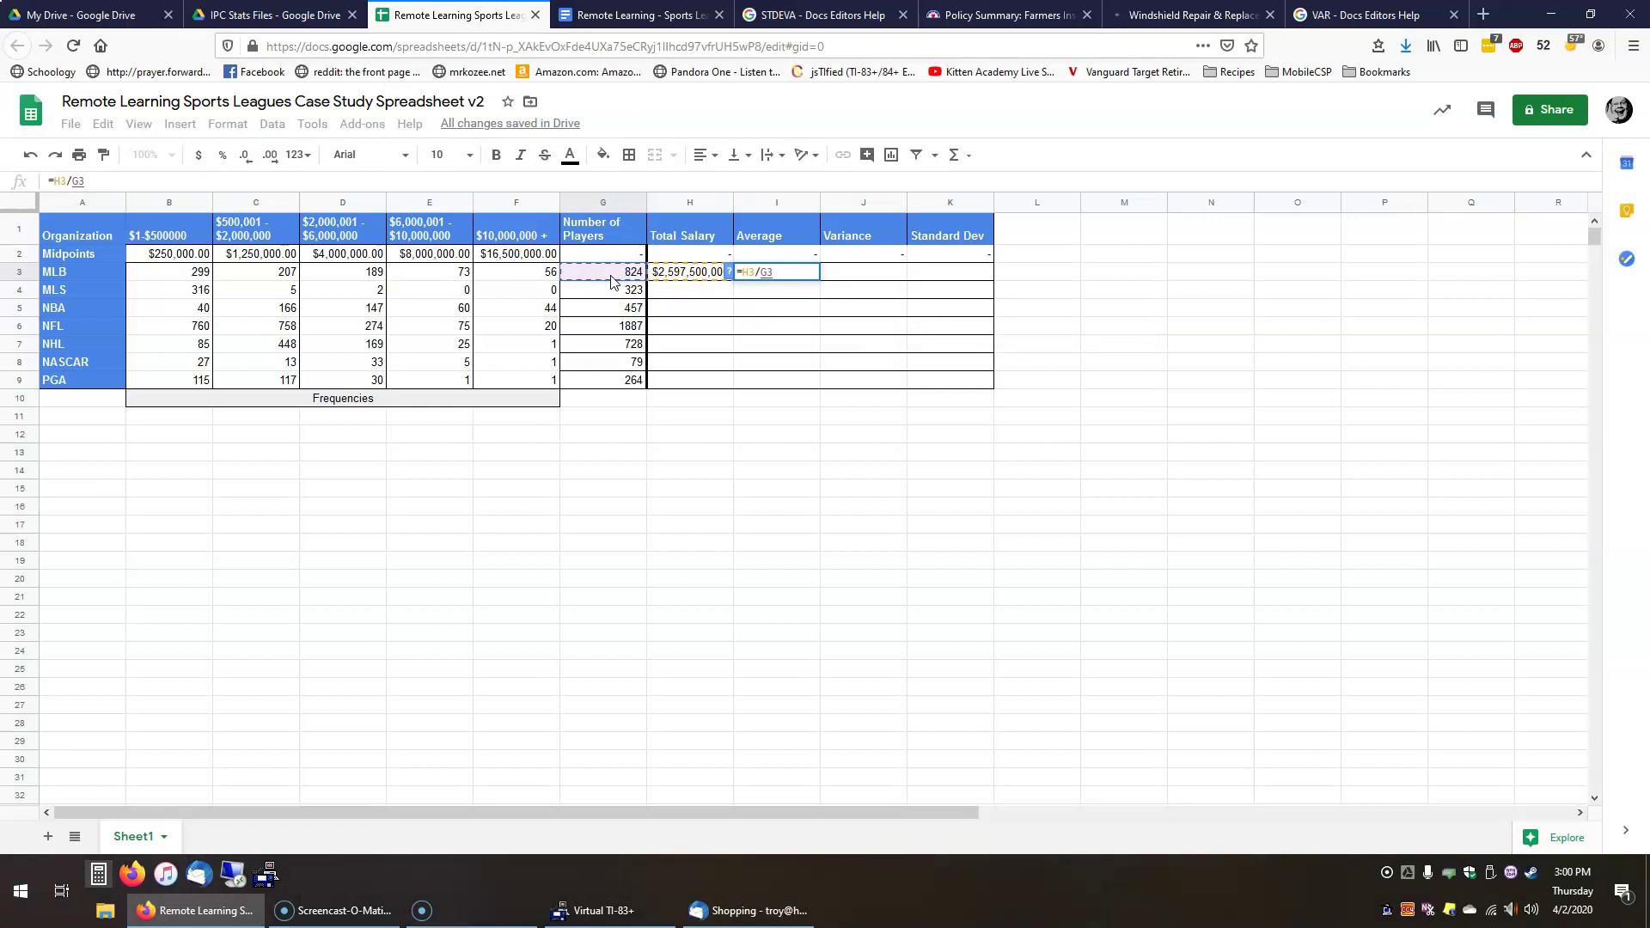
{"action": "key", "text": "Return"}
{"action": "key", "text": "Up"}
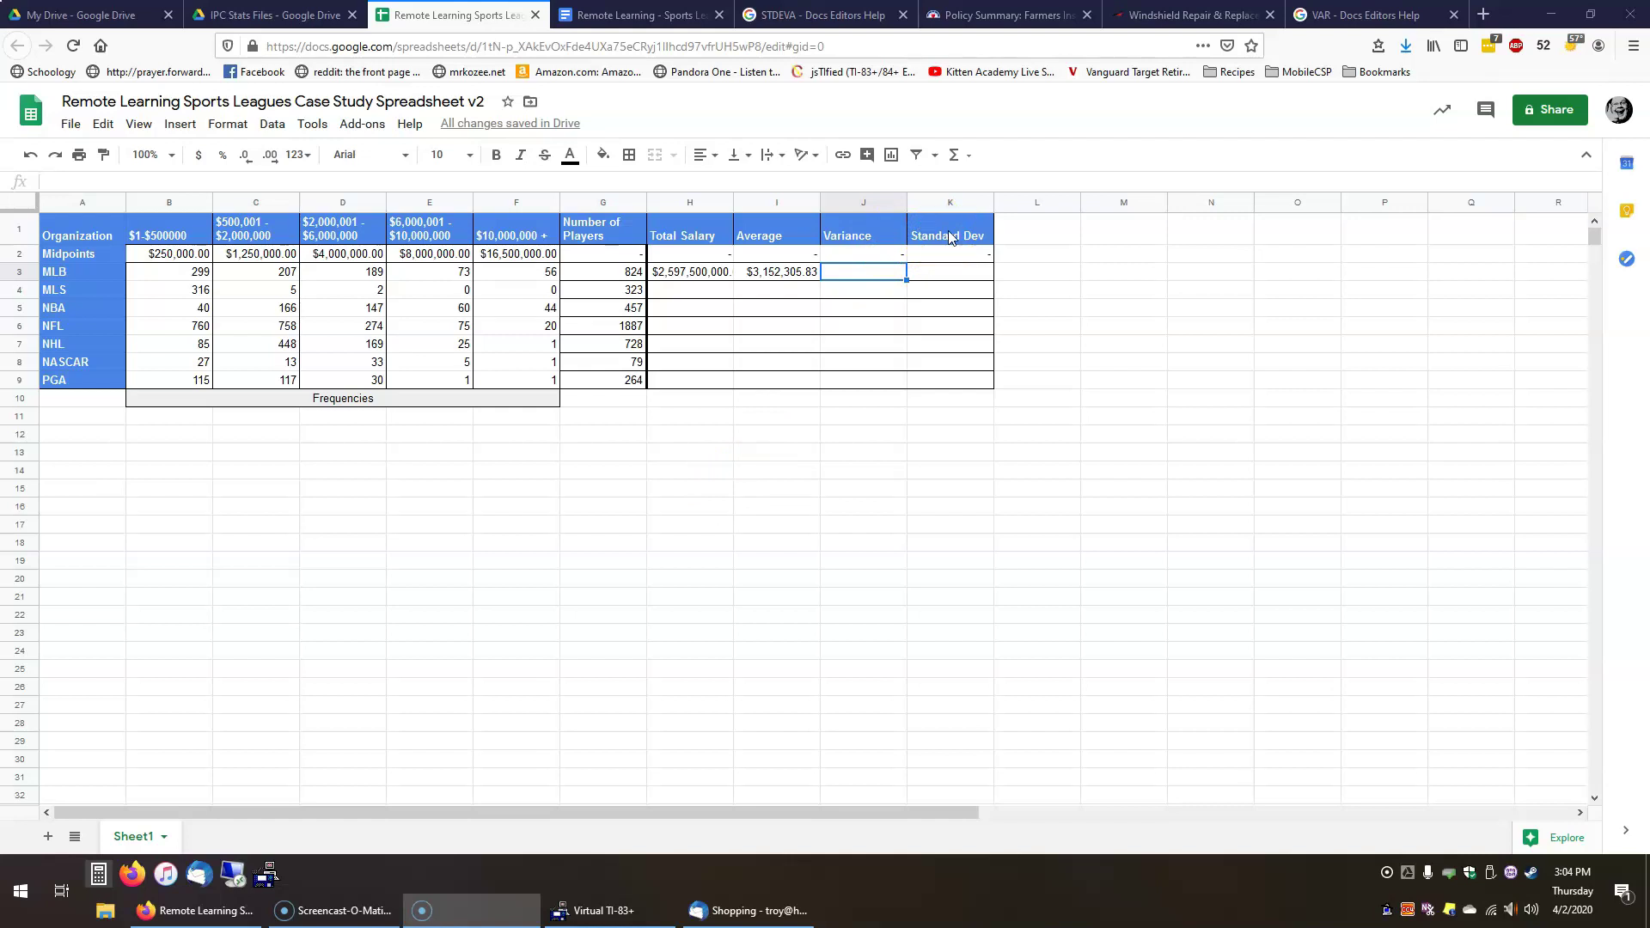
{"action": "left_click", "coordinate": [698, 279]}
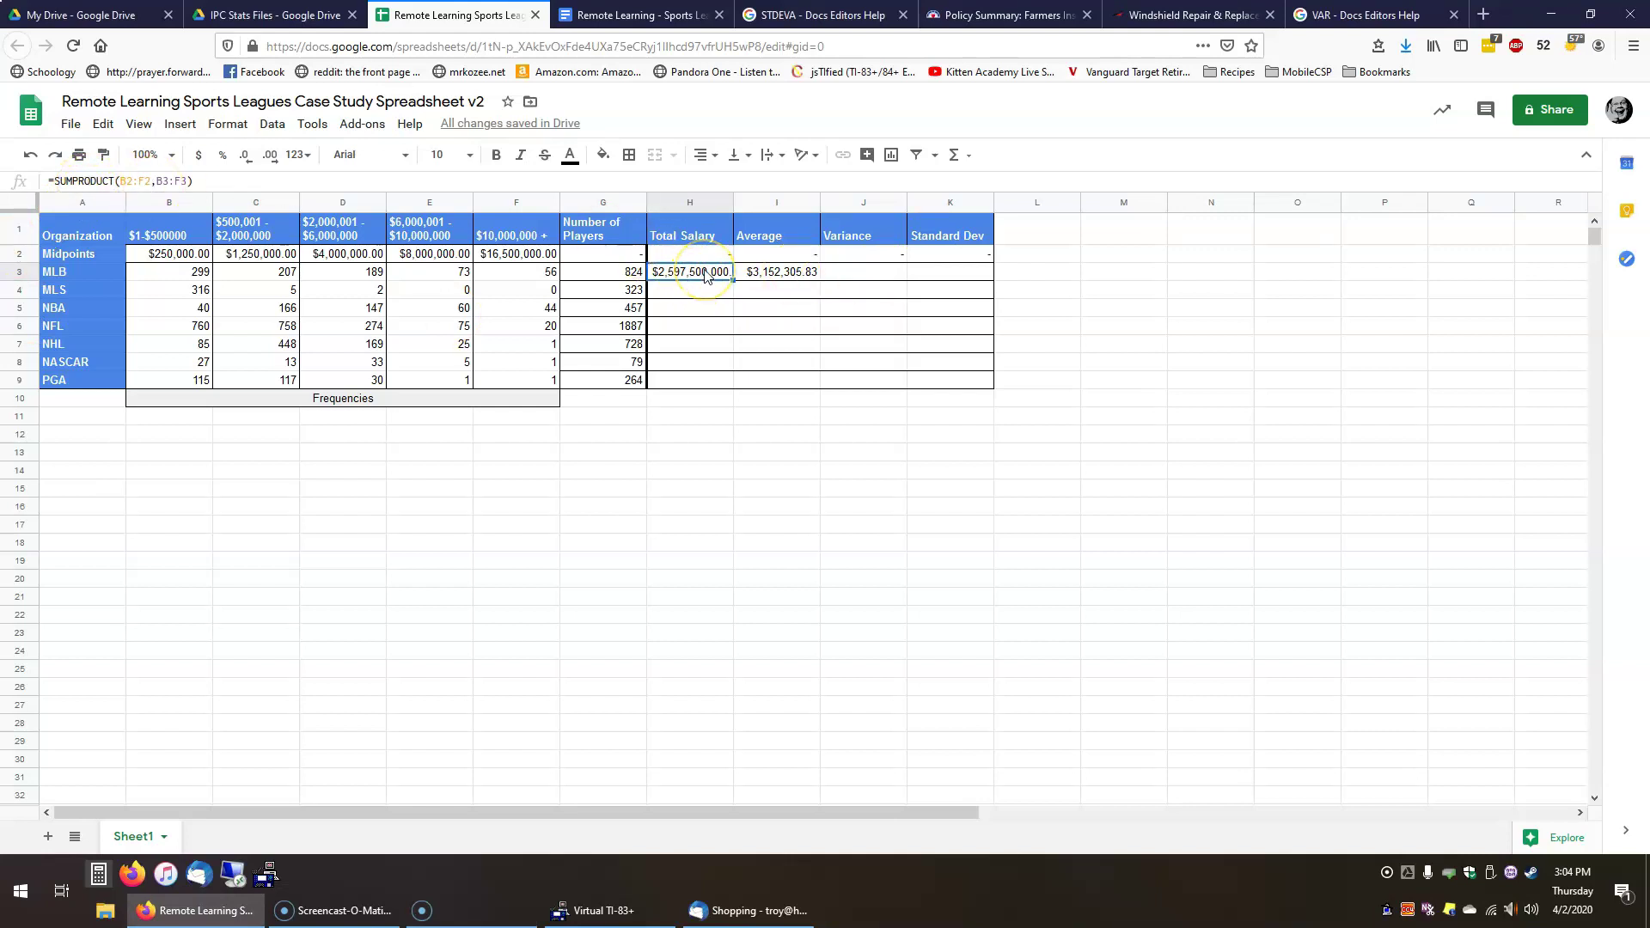
{"action": "left_click", "coordinate": [856, 275]}
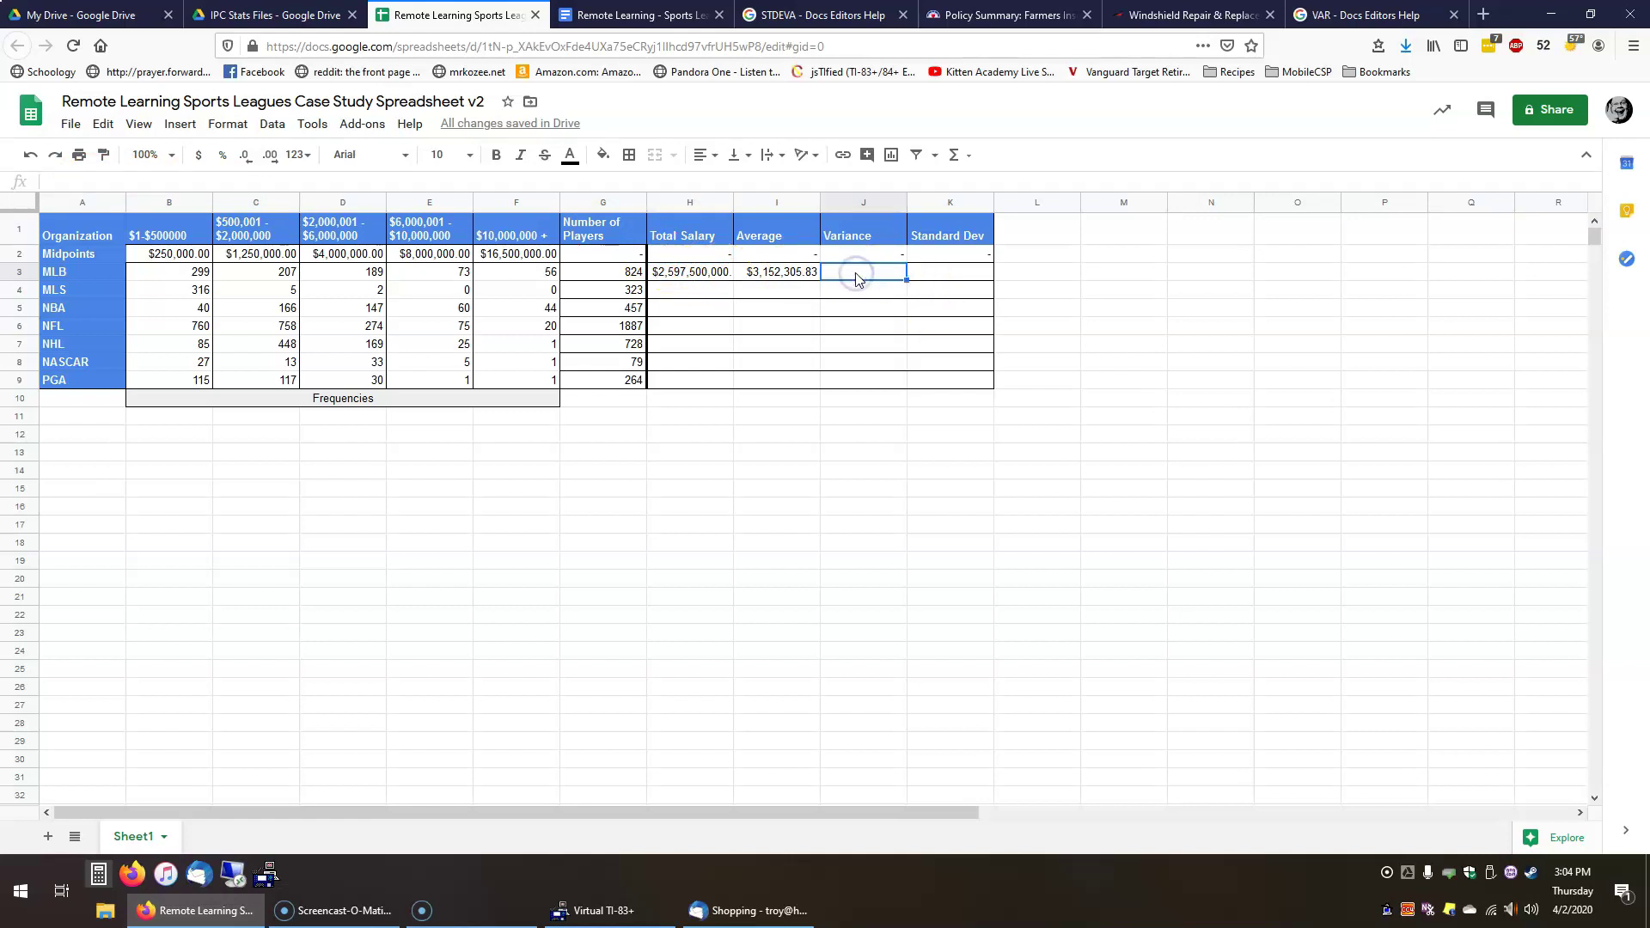
{"action": "type", "text": "="}
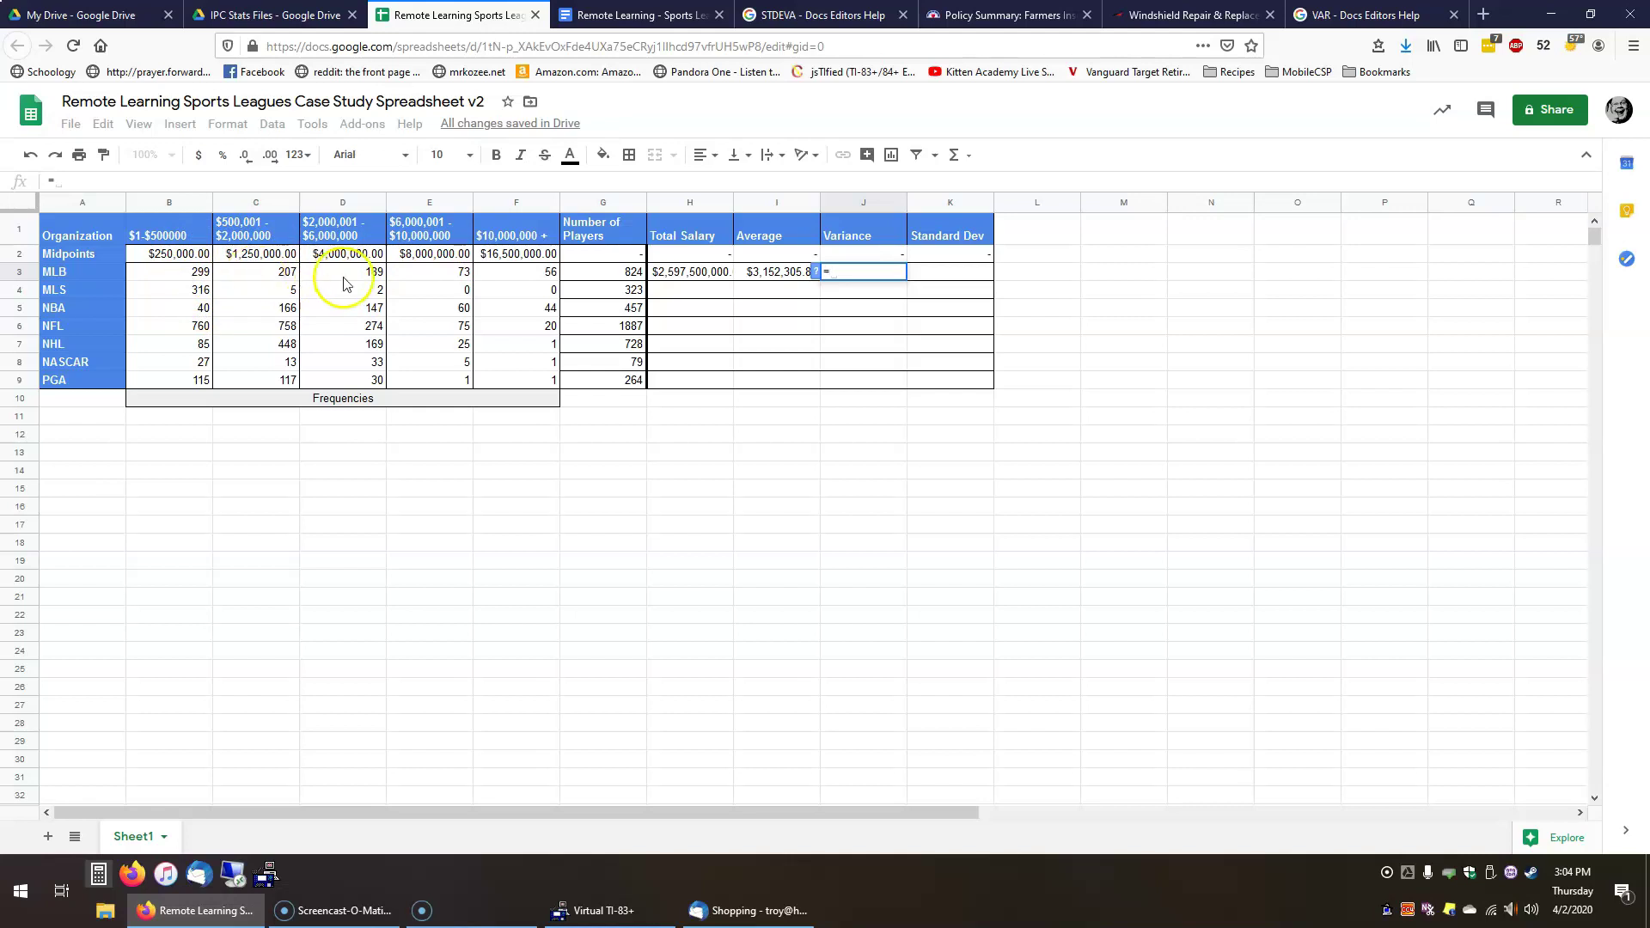
{"action": "type", "text": "var"}
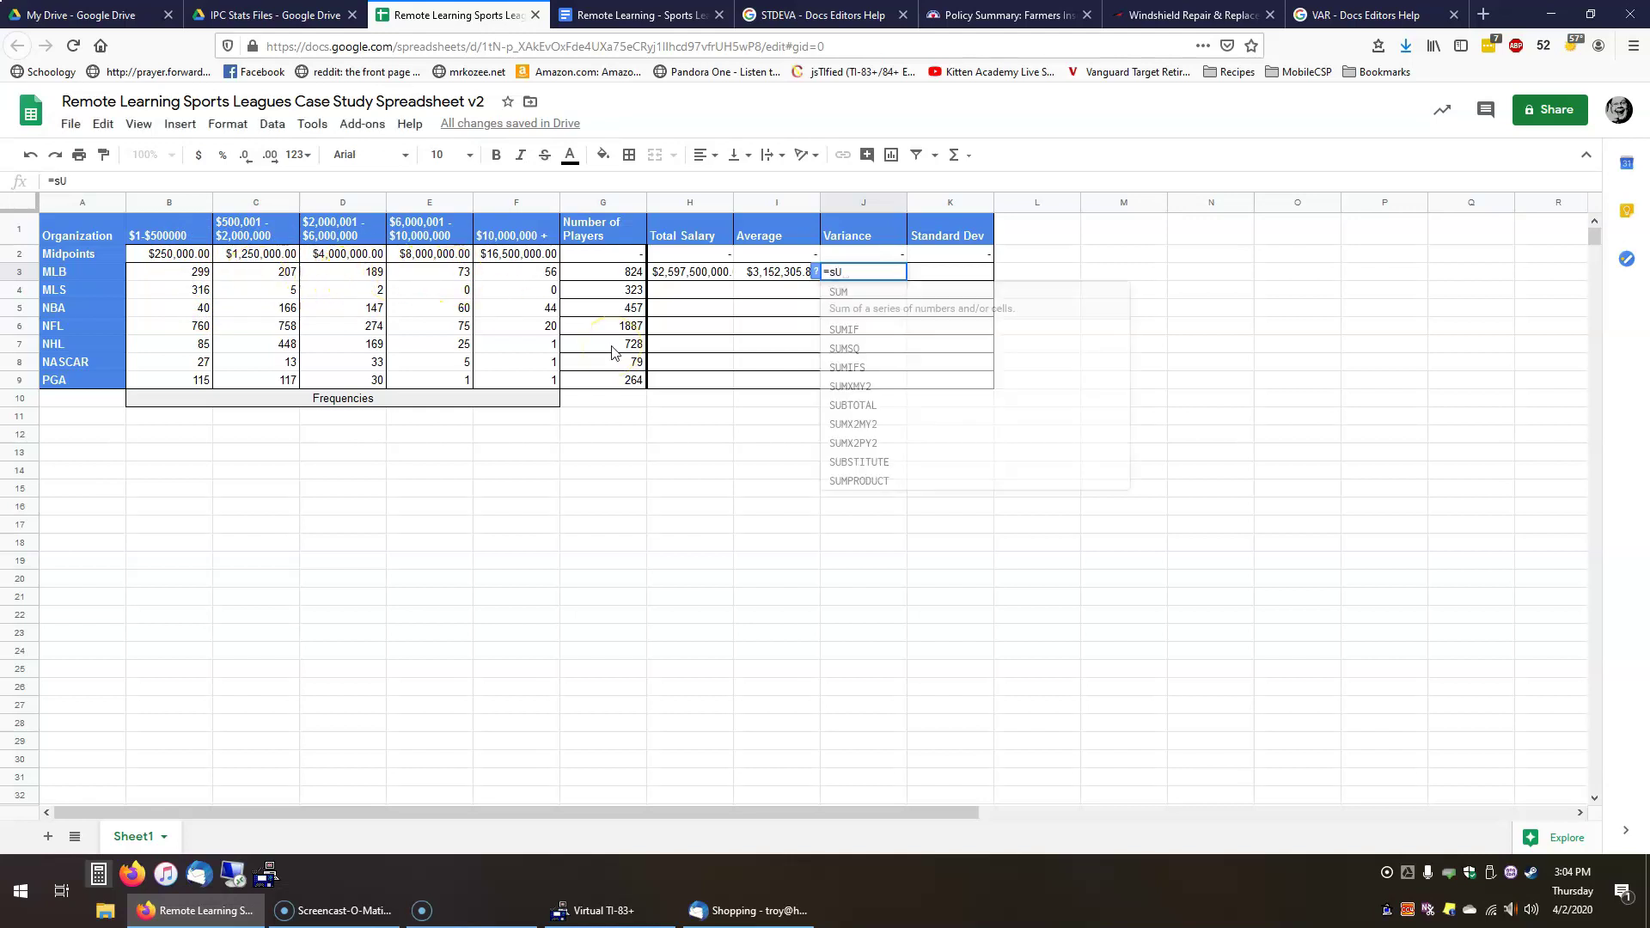
{"action": "key", "text": "BackSpace"}
{"action": "key", "text": "BackSpace"}
{"action": "key", "text": "BackSpace"}
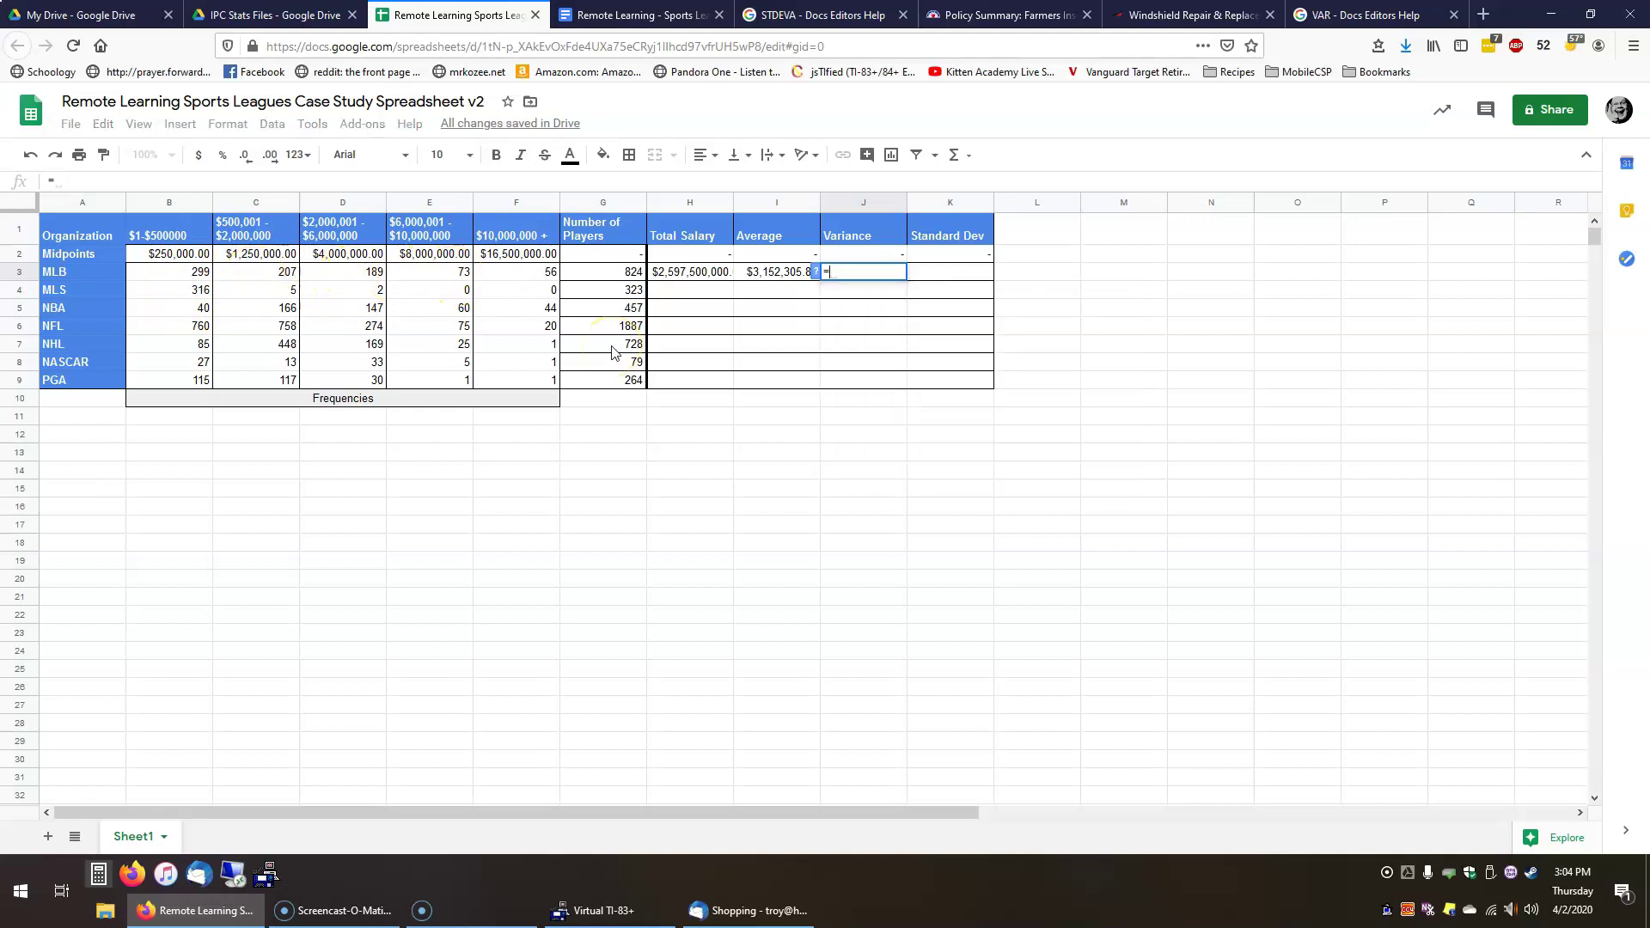
{"action": "type", "text": "var"}
{"action": "key", "text": "BackSpace"}
{"action": "key", "text": "BackSpace"}
{"action": "key", "text": "BackSpace"}
{"action": "key", "text": "BackSpace"}
{"action": "key", "text": "Escape"}
- Calculate MLB's Variance in J3 with =SUMPRODUCT((B2:F2-I3)^2,B3:F3)/G3 and move to the MLB Standard Dev cell
{"action": "left_click", "coordinate": [856, 270]}
{"action": "type", "text": "=SUMPRODUCT(("}
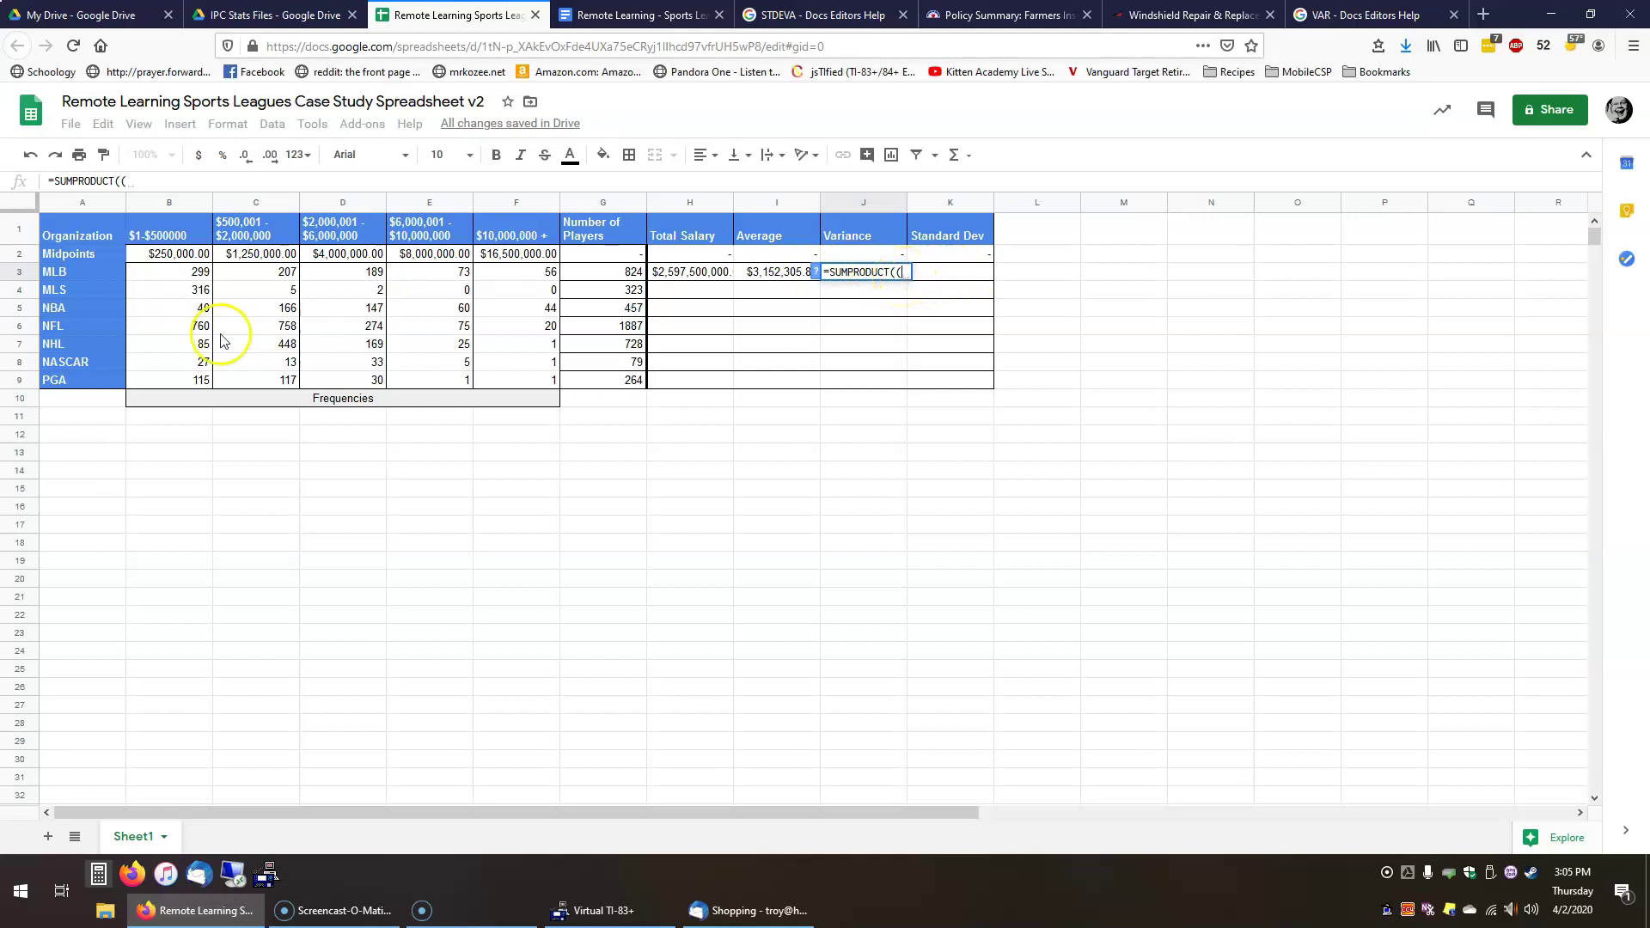
{"action": "left_click_drag", "start_coordinate": [165, 253], "coordinate": [517, 259]}
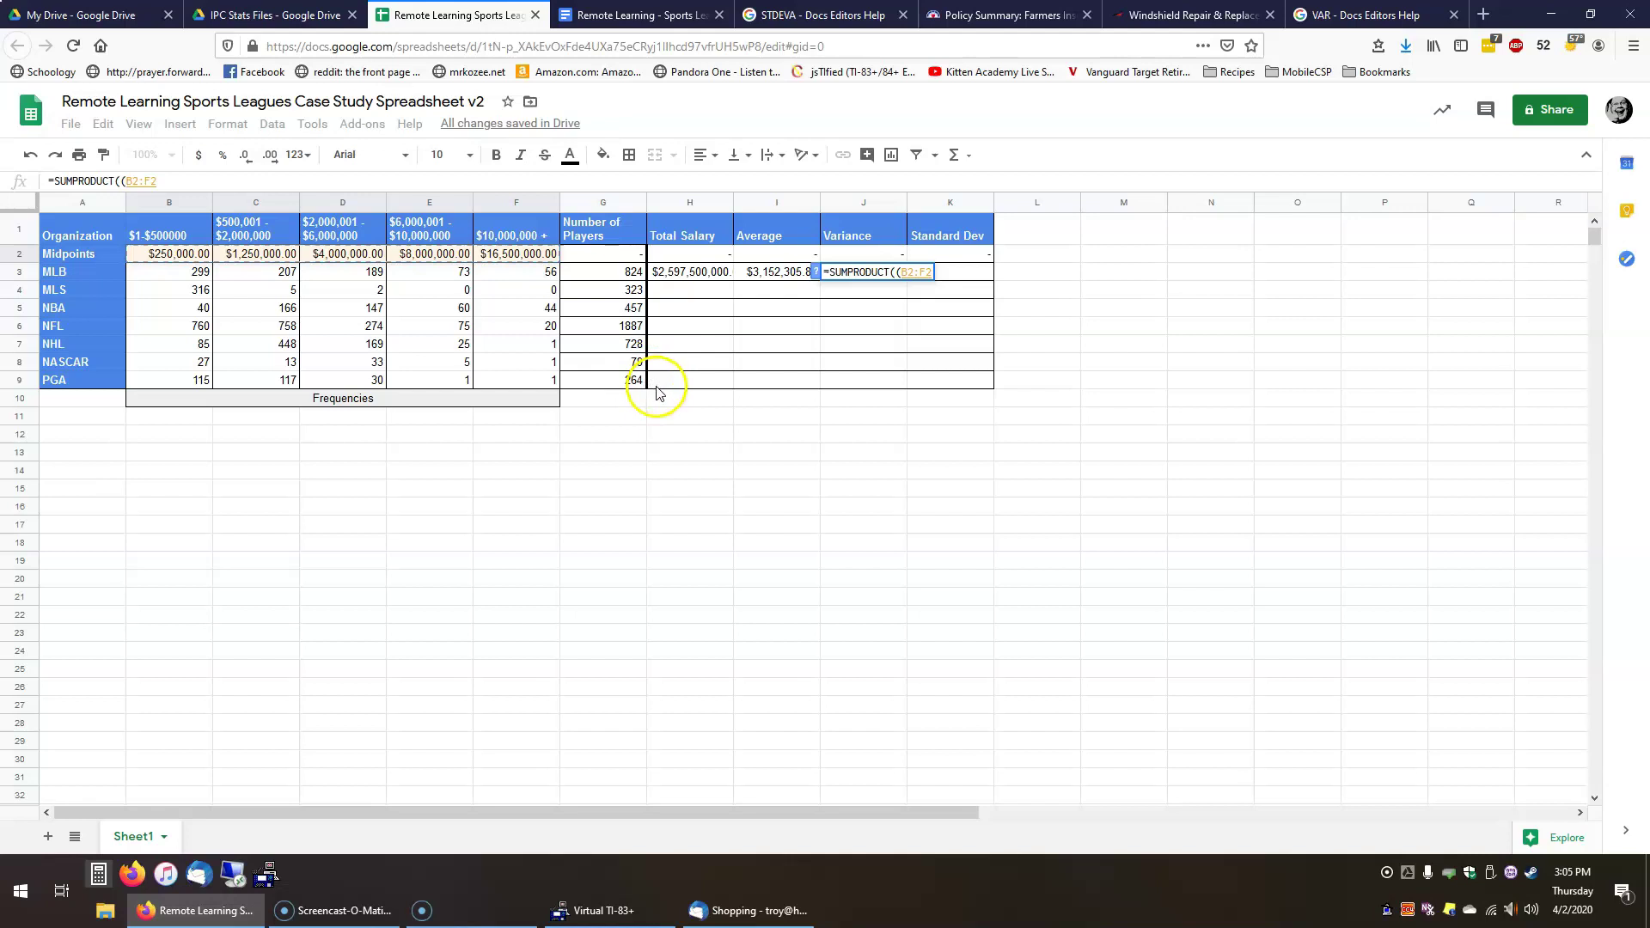
{"action": "type", "text": "-"}
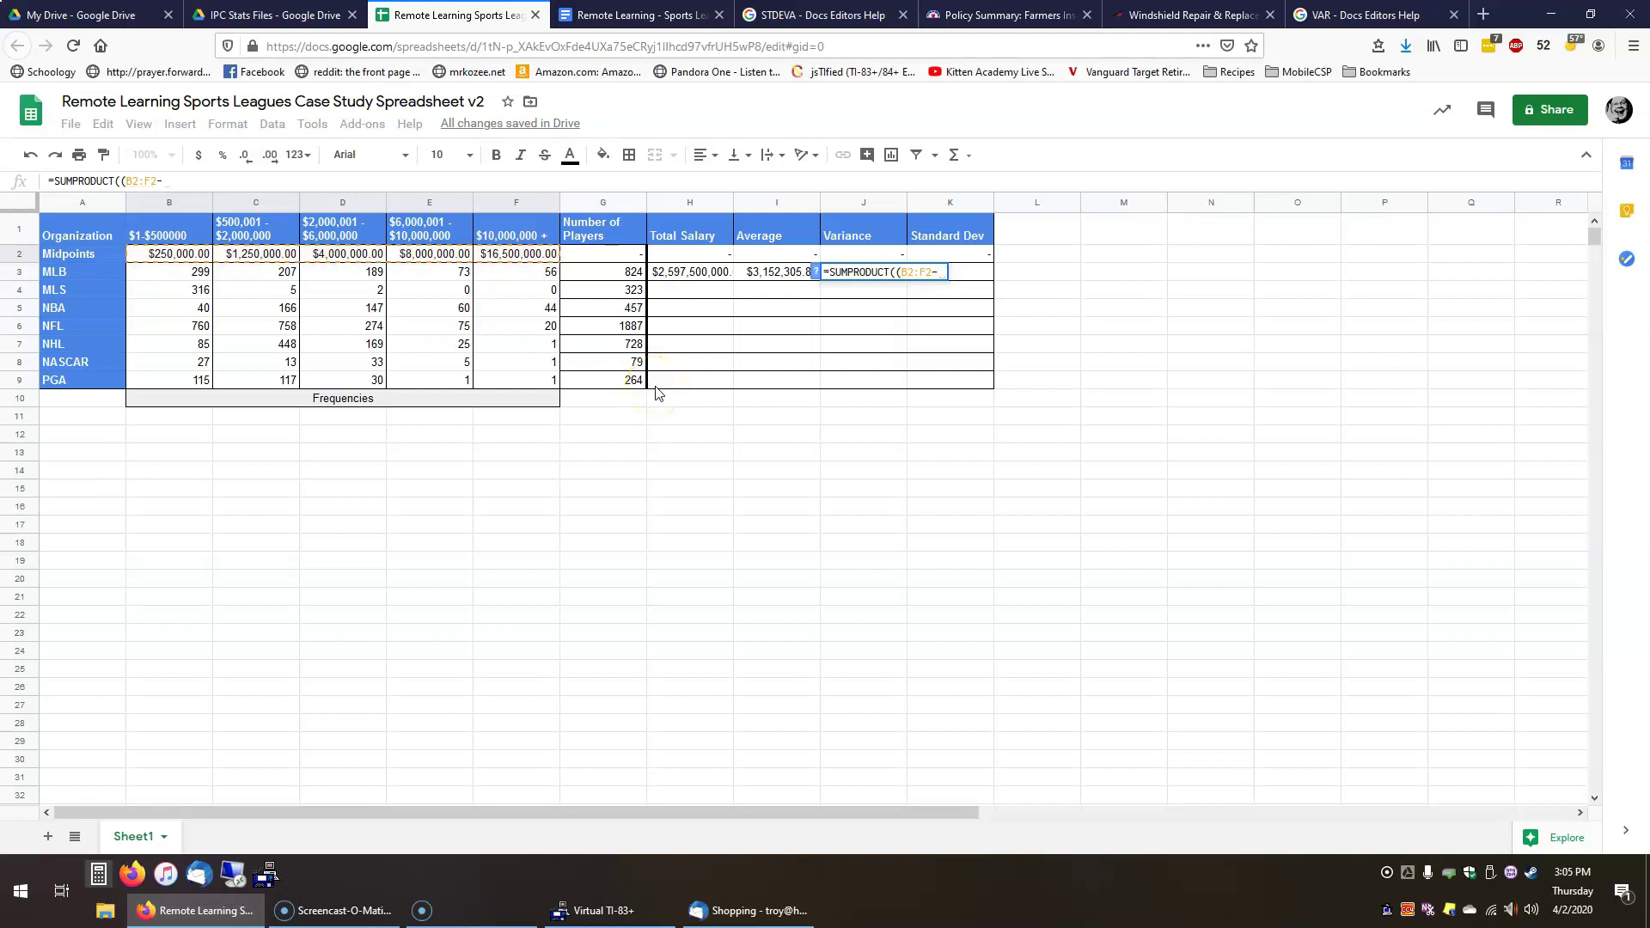
{"action": "left_click", "coordinate": [784, 273]}
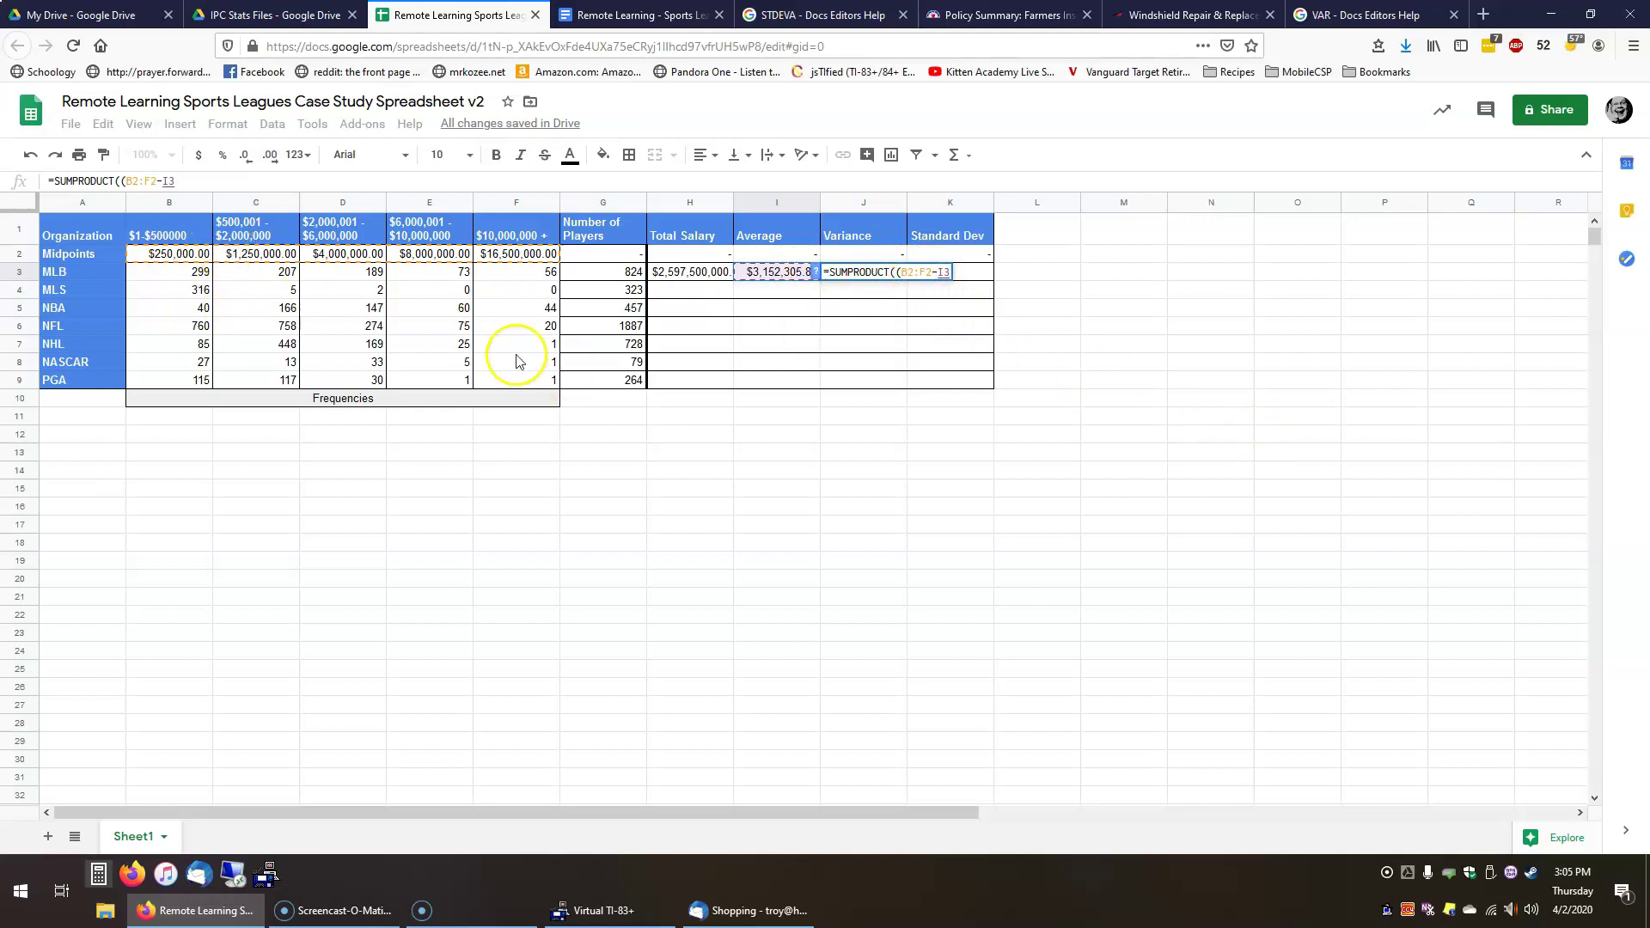
{"action": "type", "text": ")"}
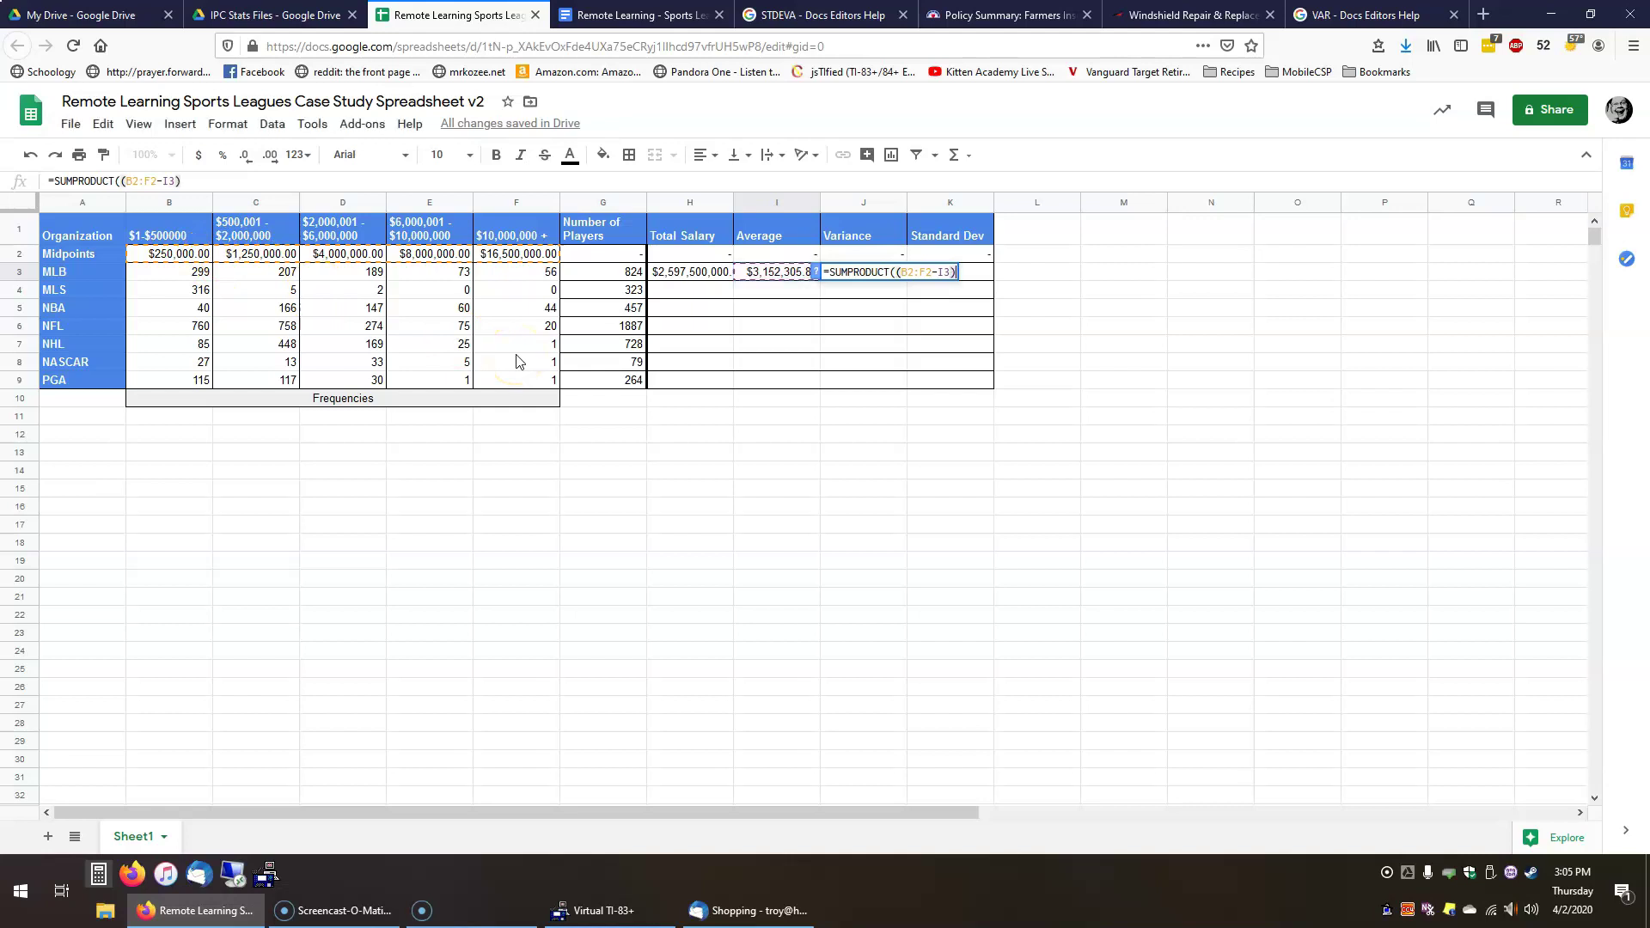
{"action": "type", "text": "^2"}
{"action": "type", "text": ","}
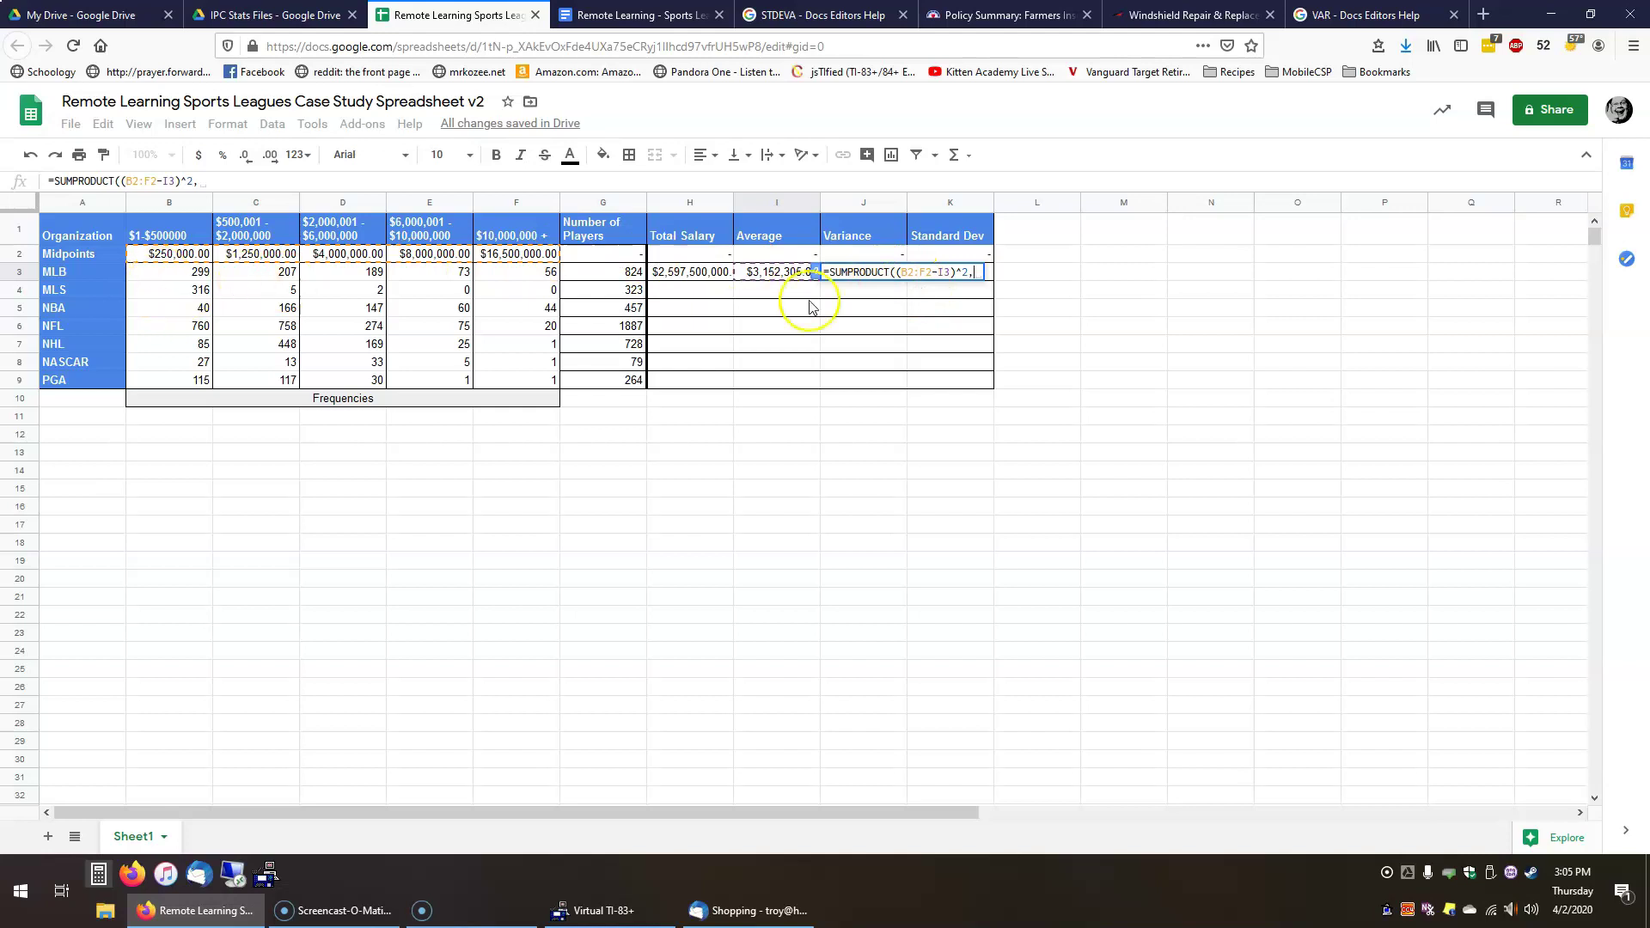
{"action": "left_click_drag", "start_coordinate": [175, 275], "coordinate": [528, 271]}
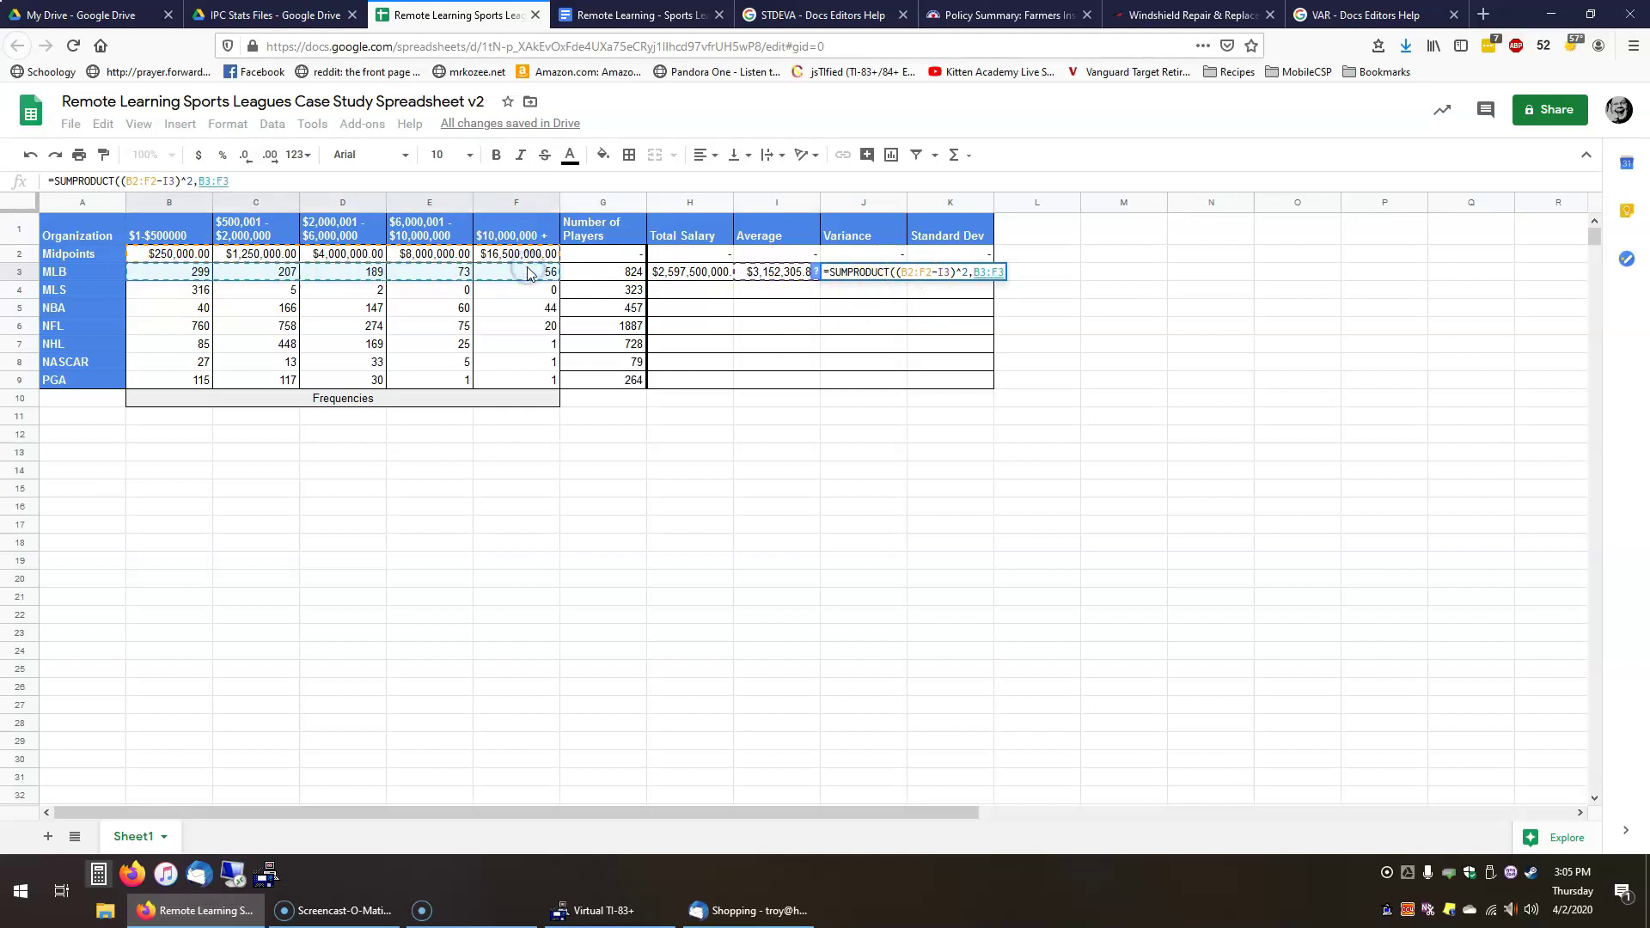
{"action": "type", "text": ")"}
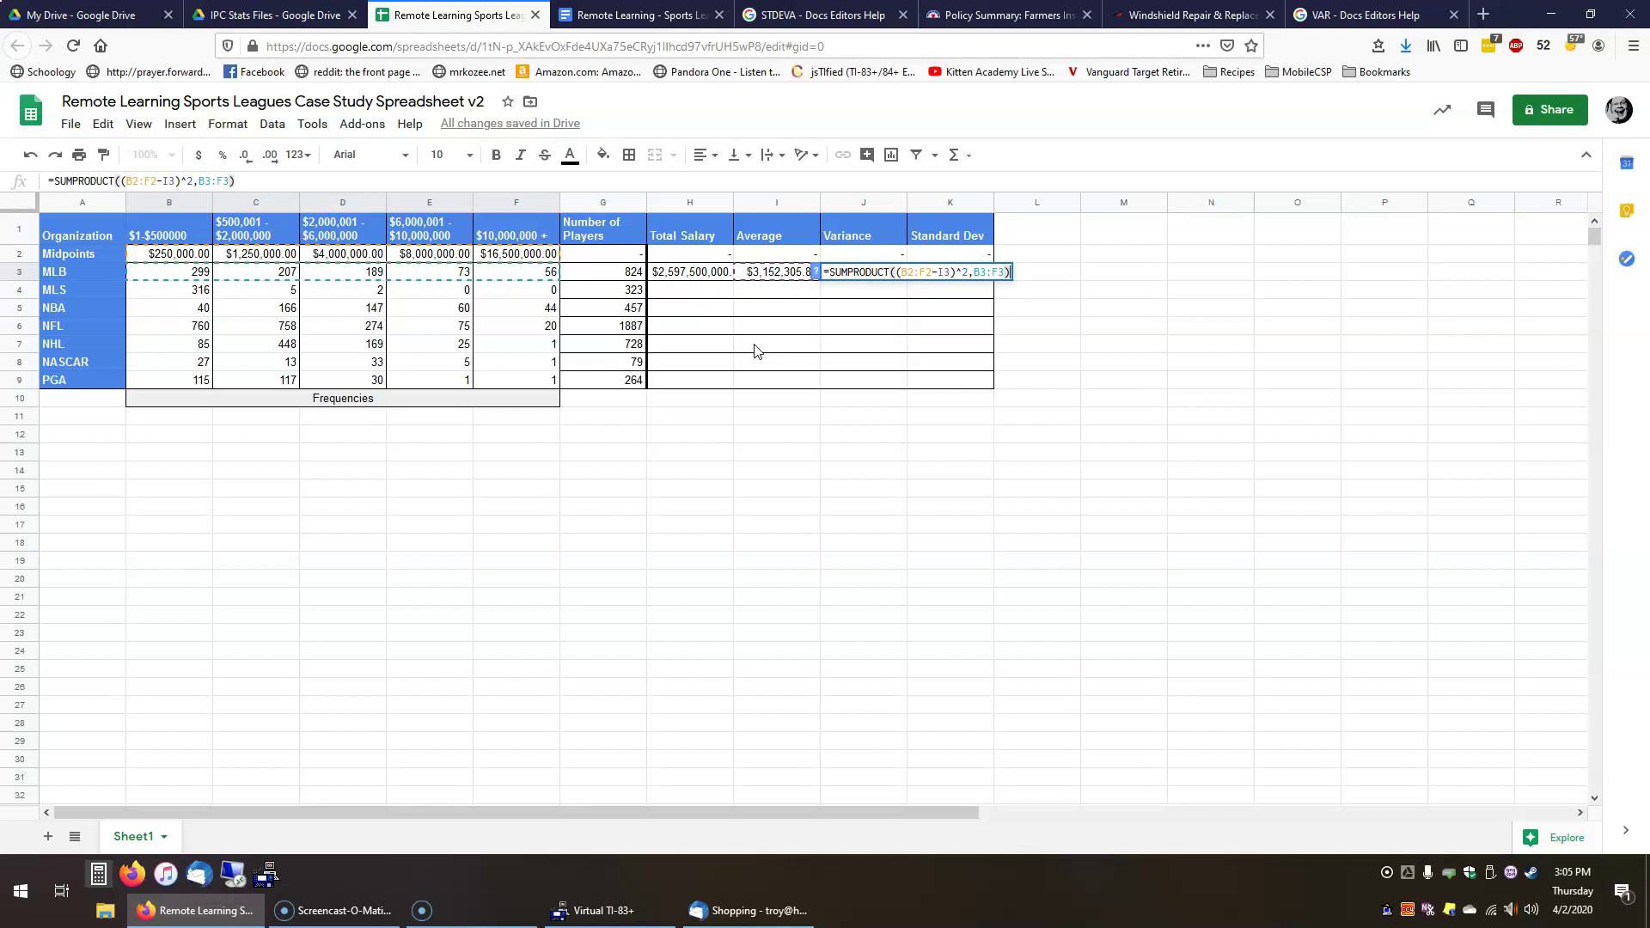
{"action": "type", "text": "/"}
{"action": "left_click", "coordinate": [630, 273]}
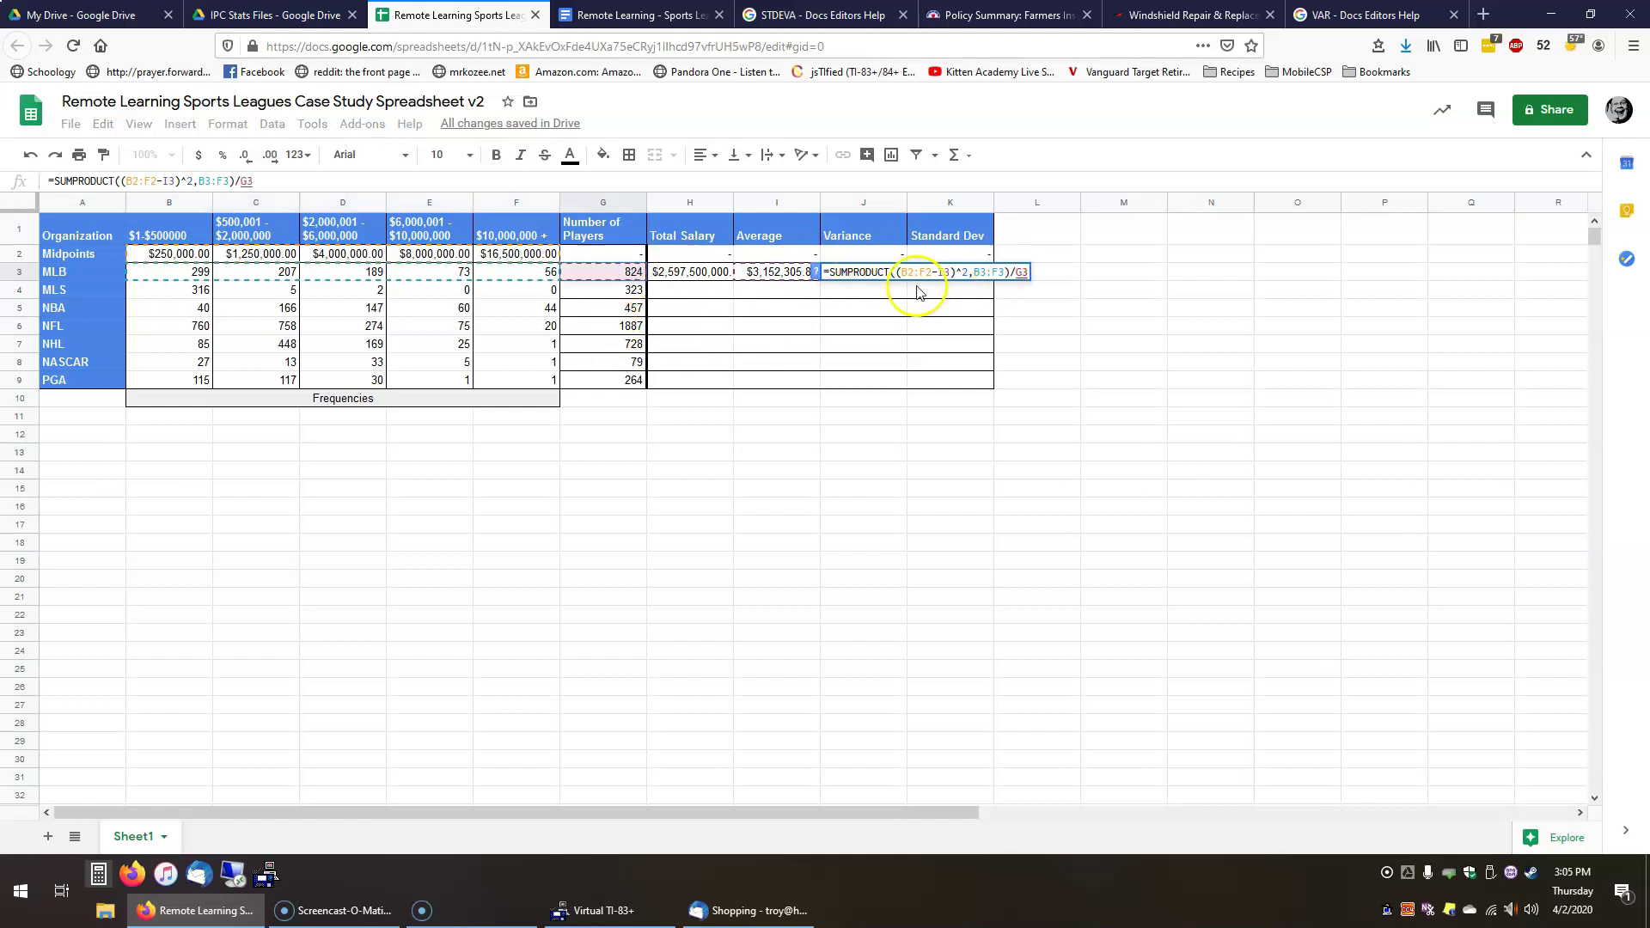
{"action": "left_click", "coordinate": [885, 274]}
{"action": "key", "text": "Return"}
{"action": "left_click", "coordinate": [884, 274]}
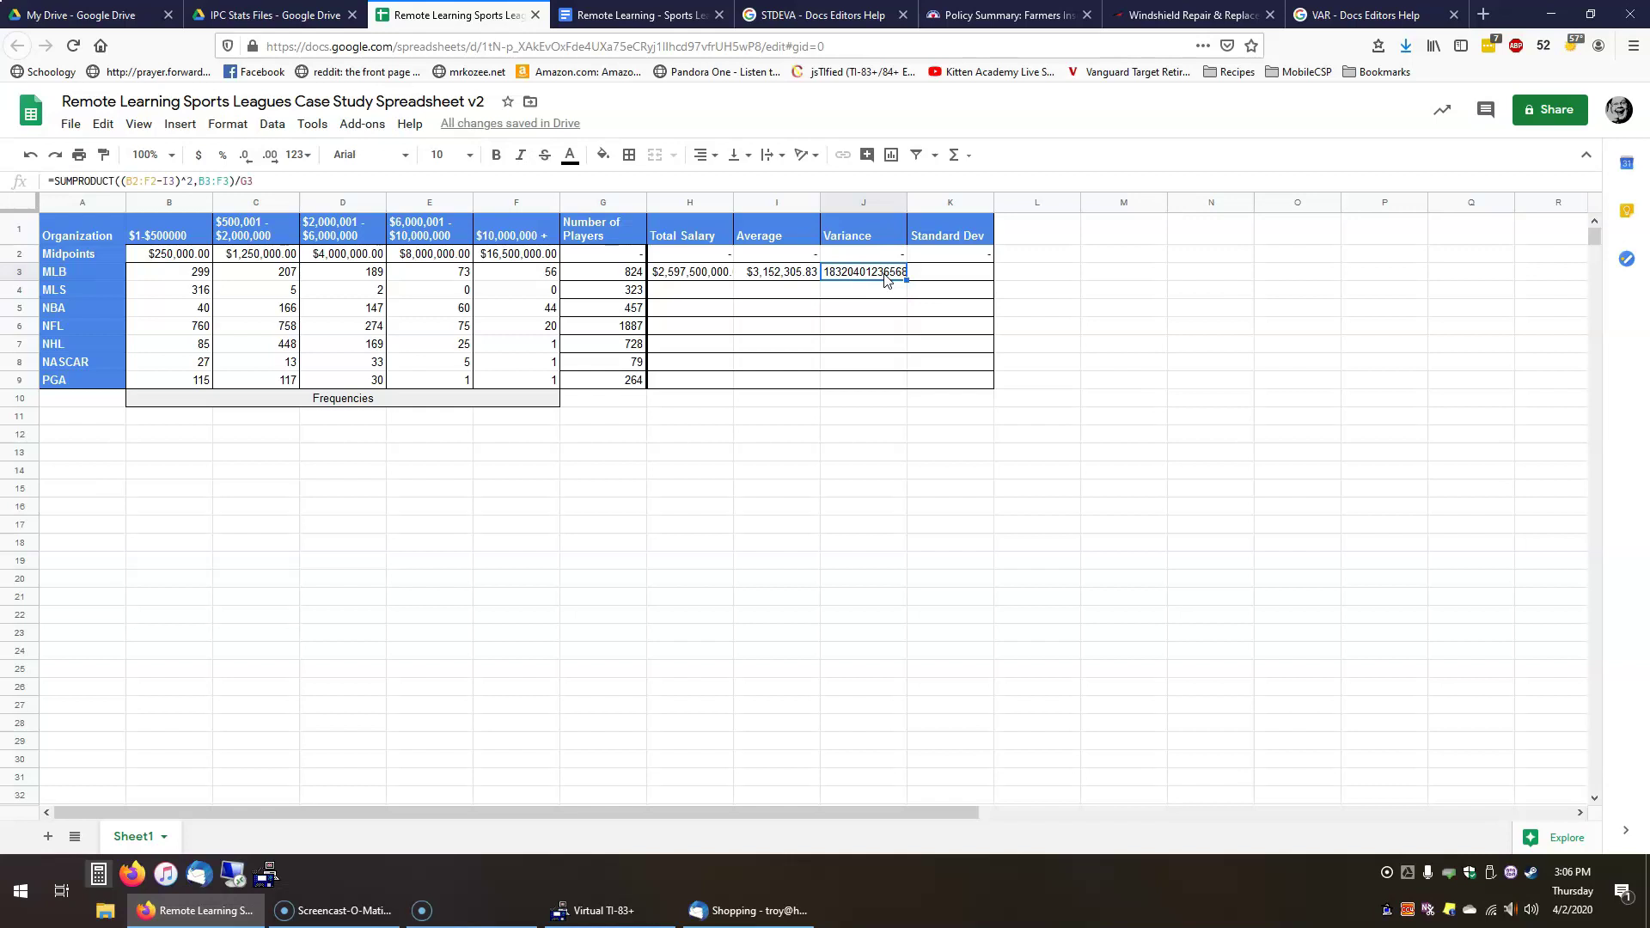
{"action": "key", "text": "Right"}
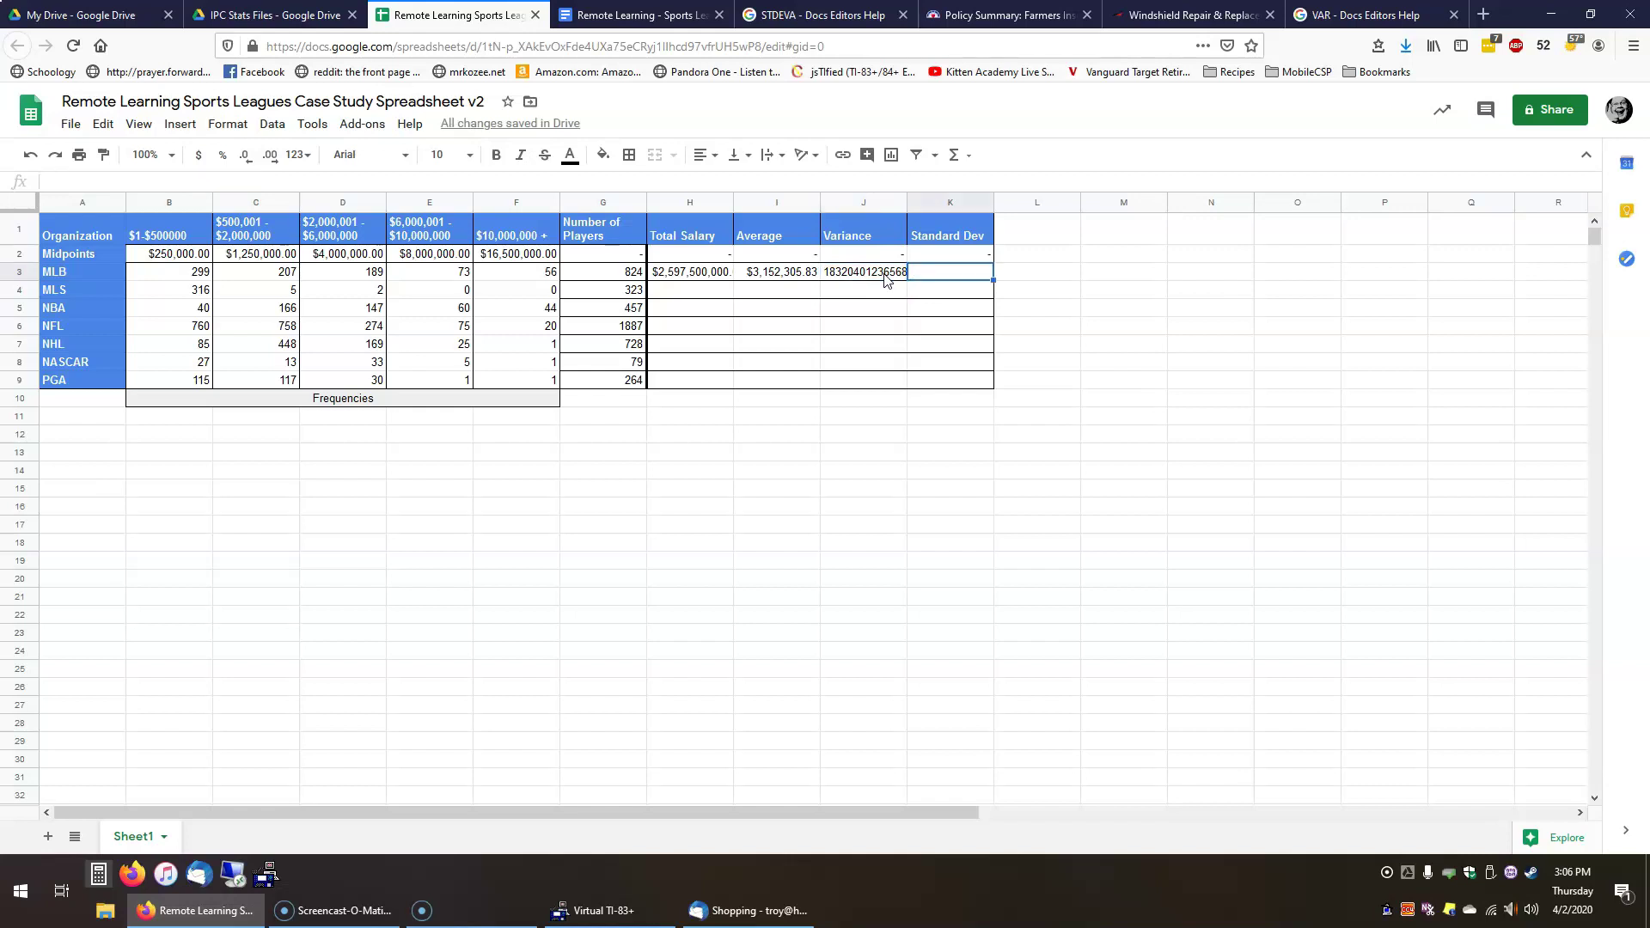
- Calculate MLB's Standard Dev in K3 with =SQRT(J3) and format the cell as currency
{"action": "type", "text": "=S"}
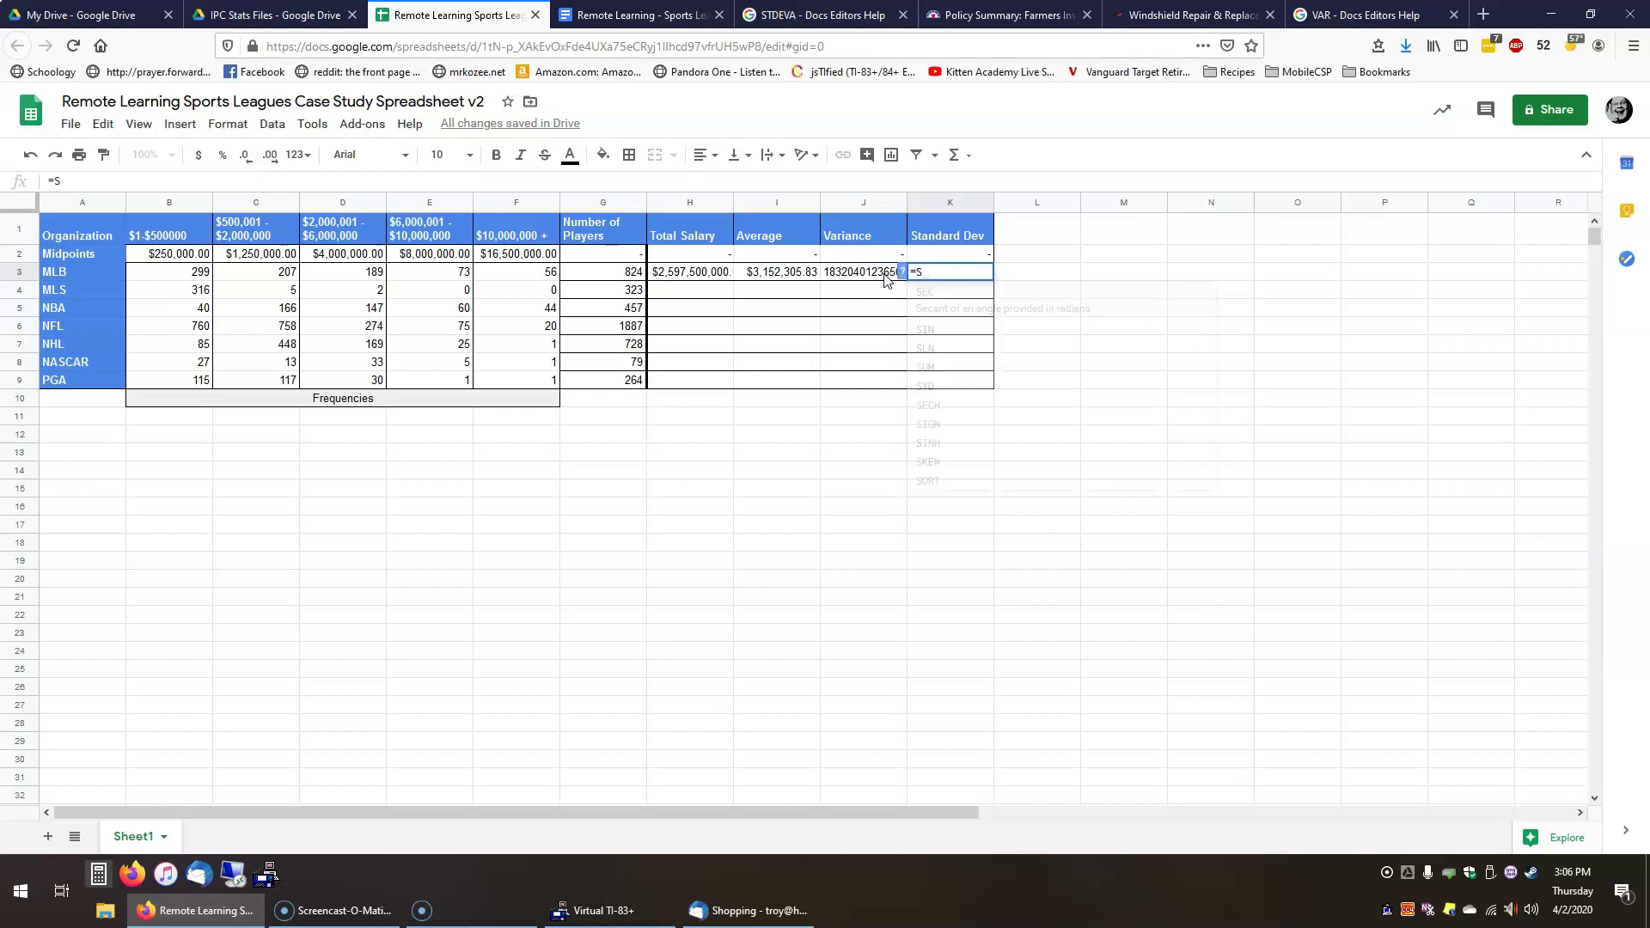
{"action": "type", "text": "QRT("}
{"action": "left_click", "coordinate": [886, 279]}
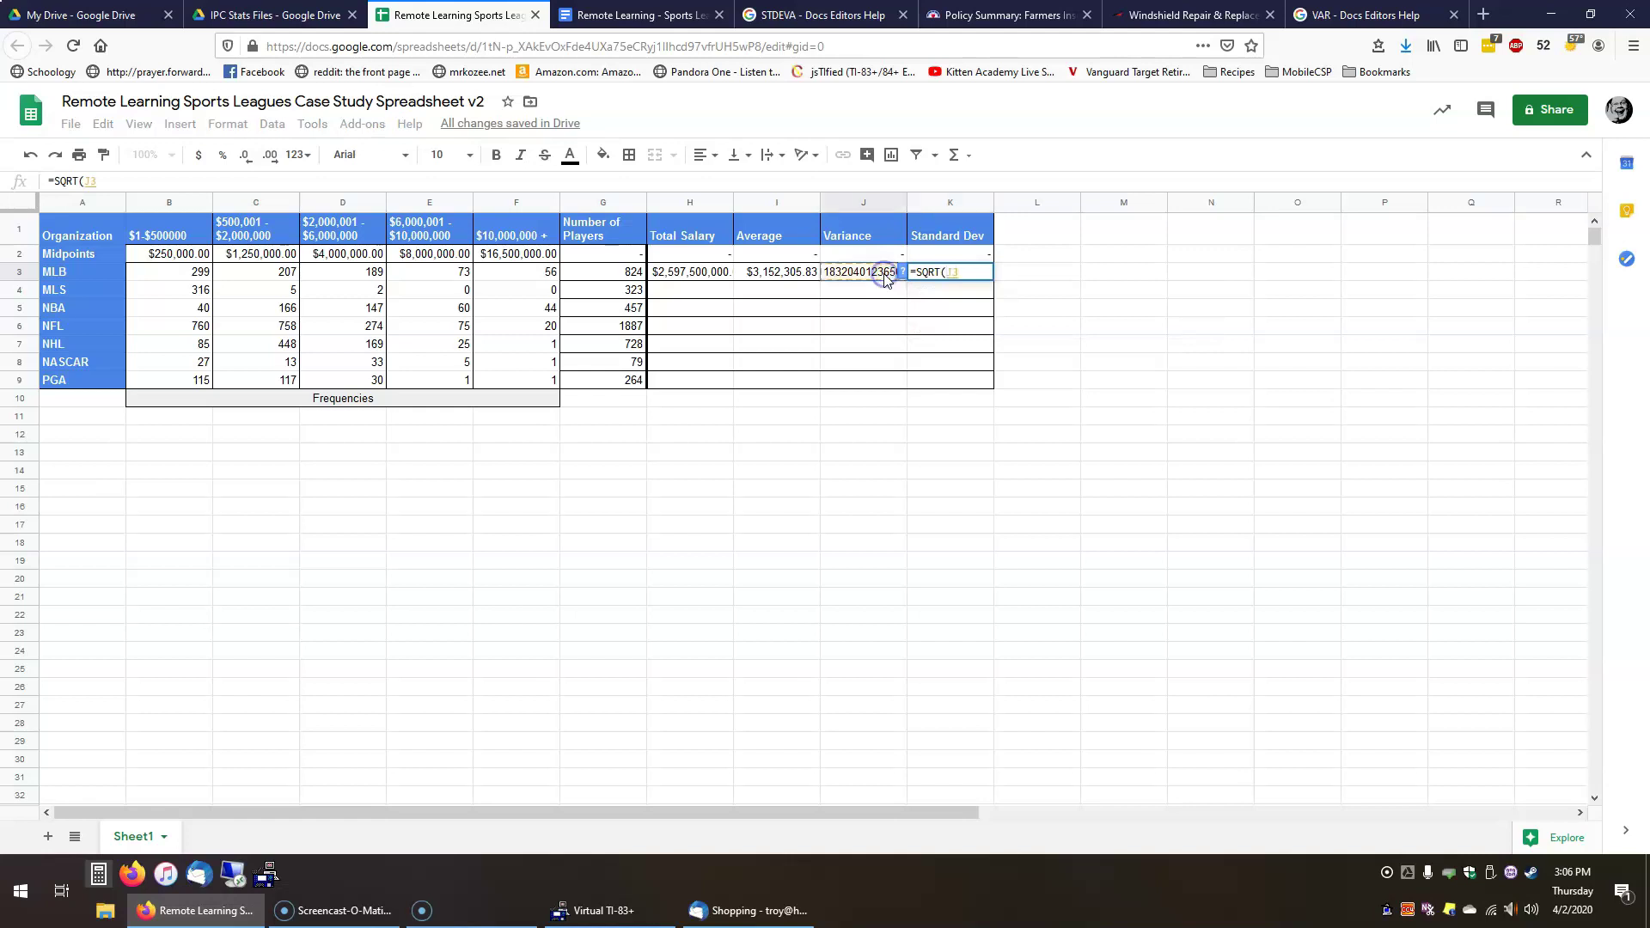
{"action": "type", "text": ")"}
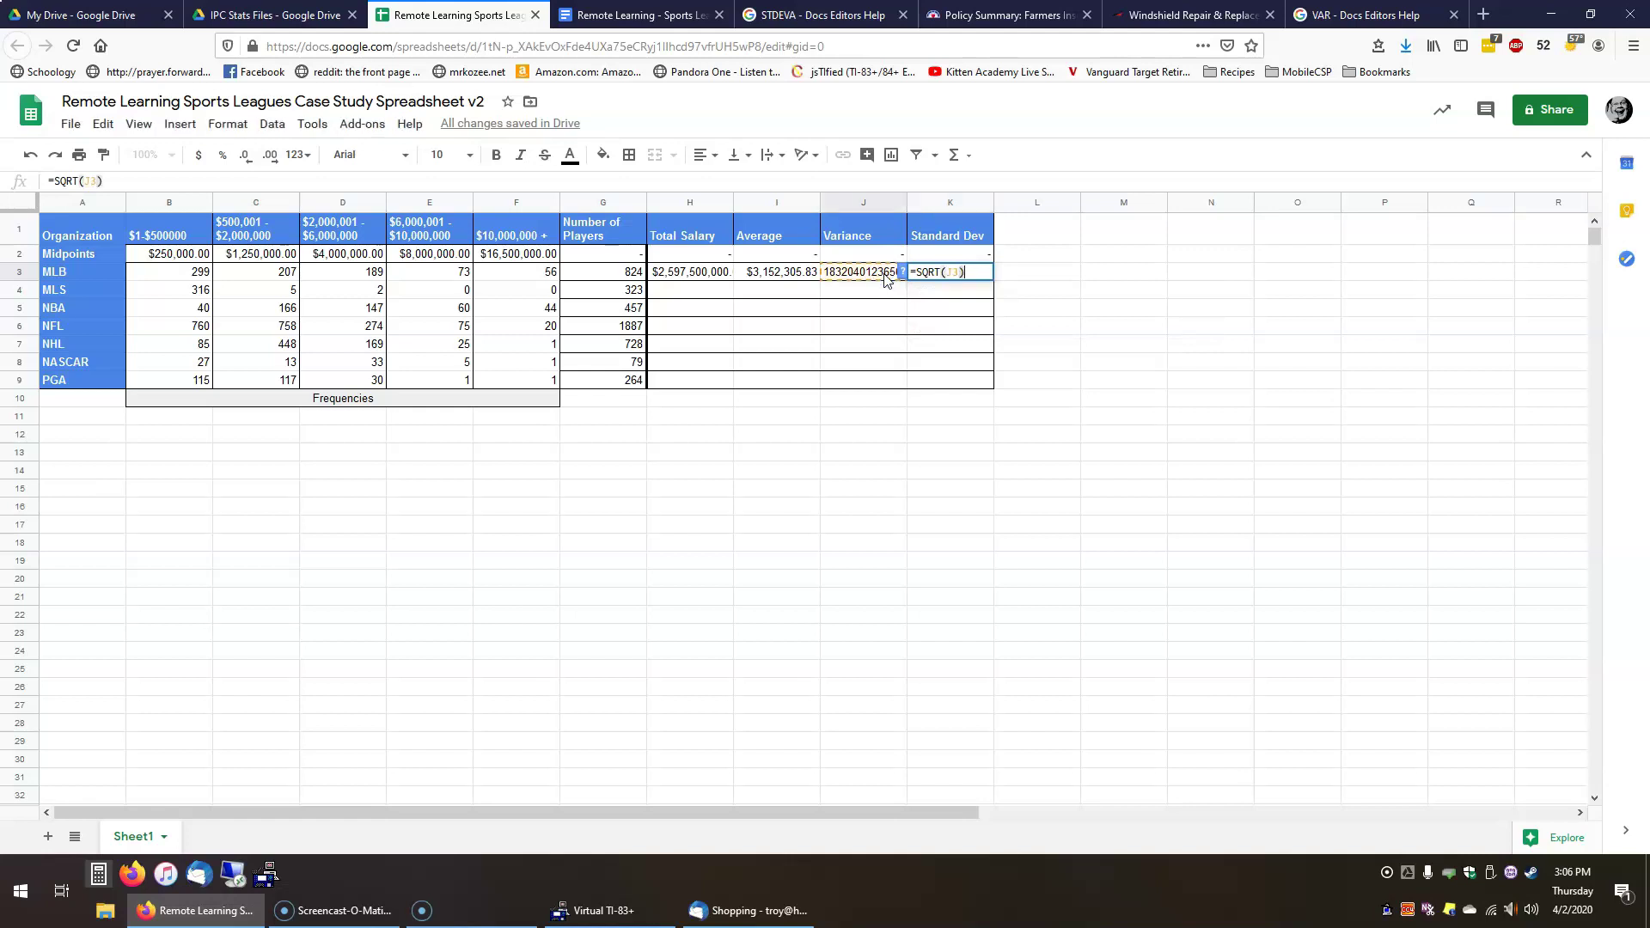
{"action": "key", "text": "Return"}
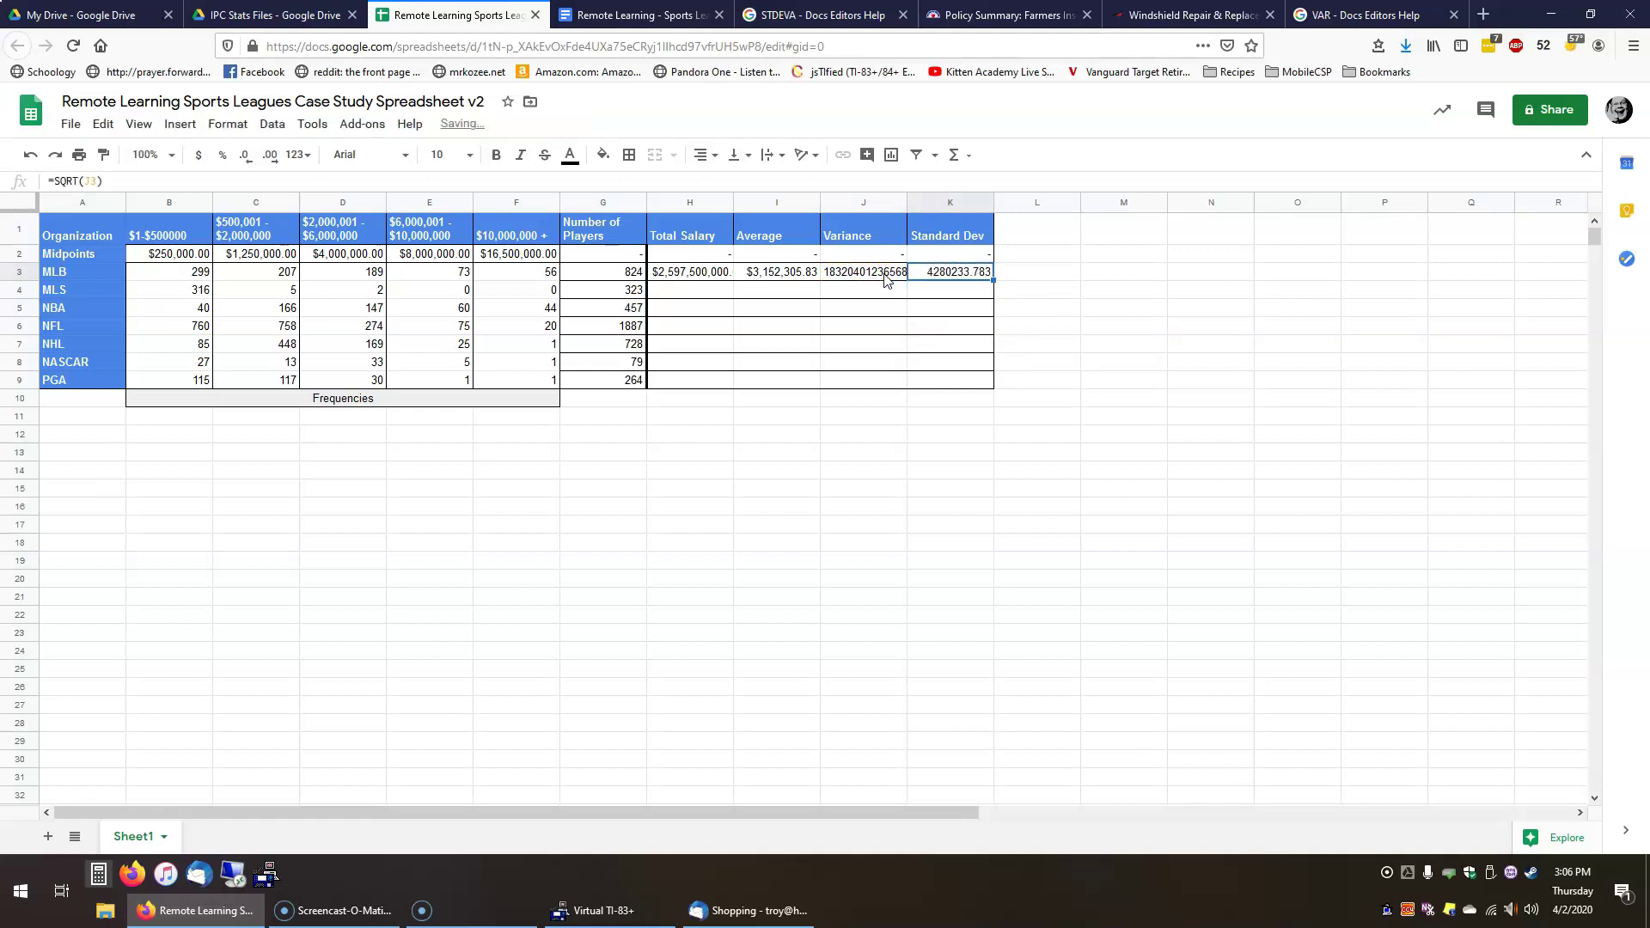
{"action": "left_click", "coordinate": [199, 155]}
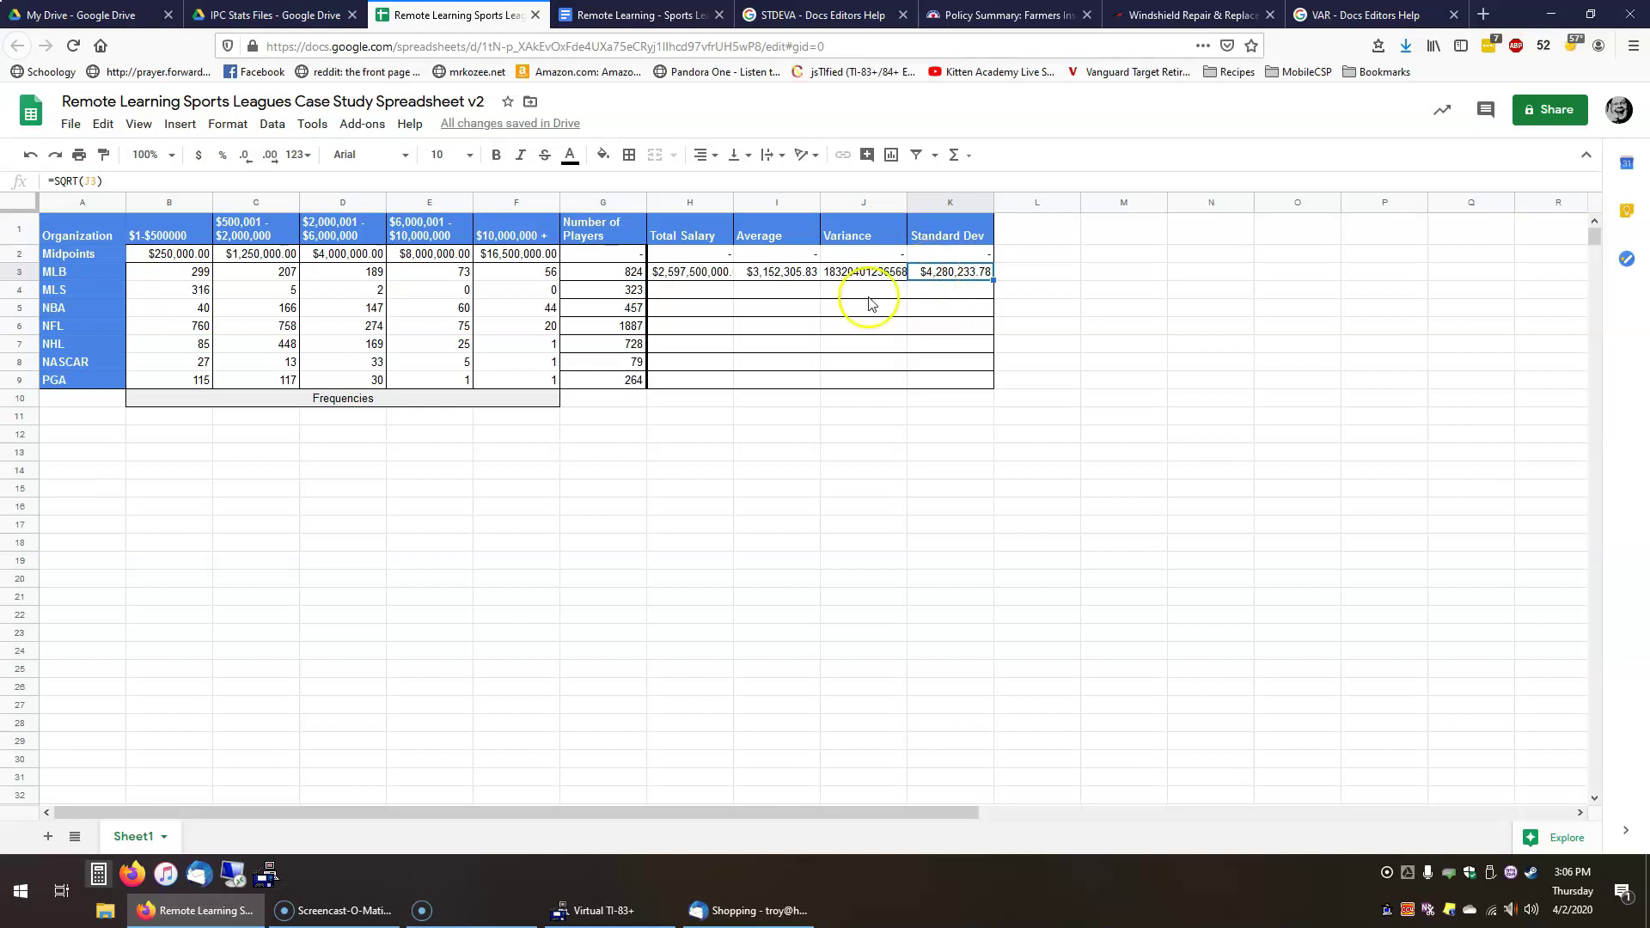
{"action": "left_click", "coordinate": [696, 273]}
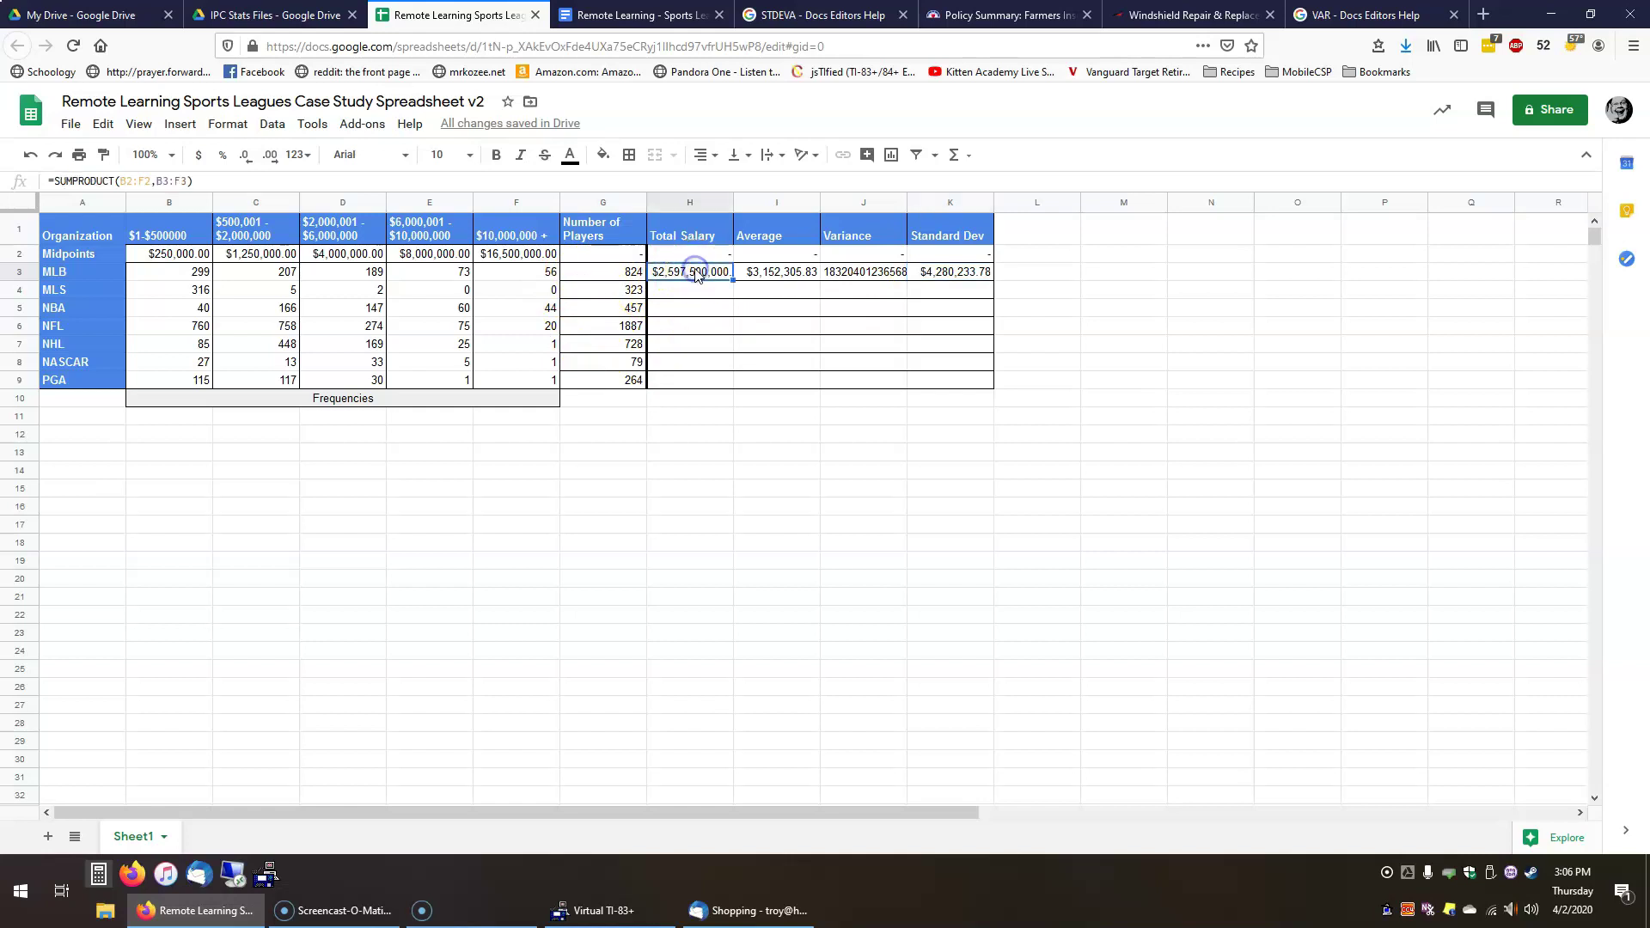
{"action": "left_click", "coordinate": [770, 273]}
{"action": "left_click", "coordinate": [875, 272]}
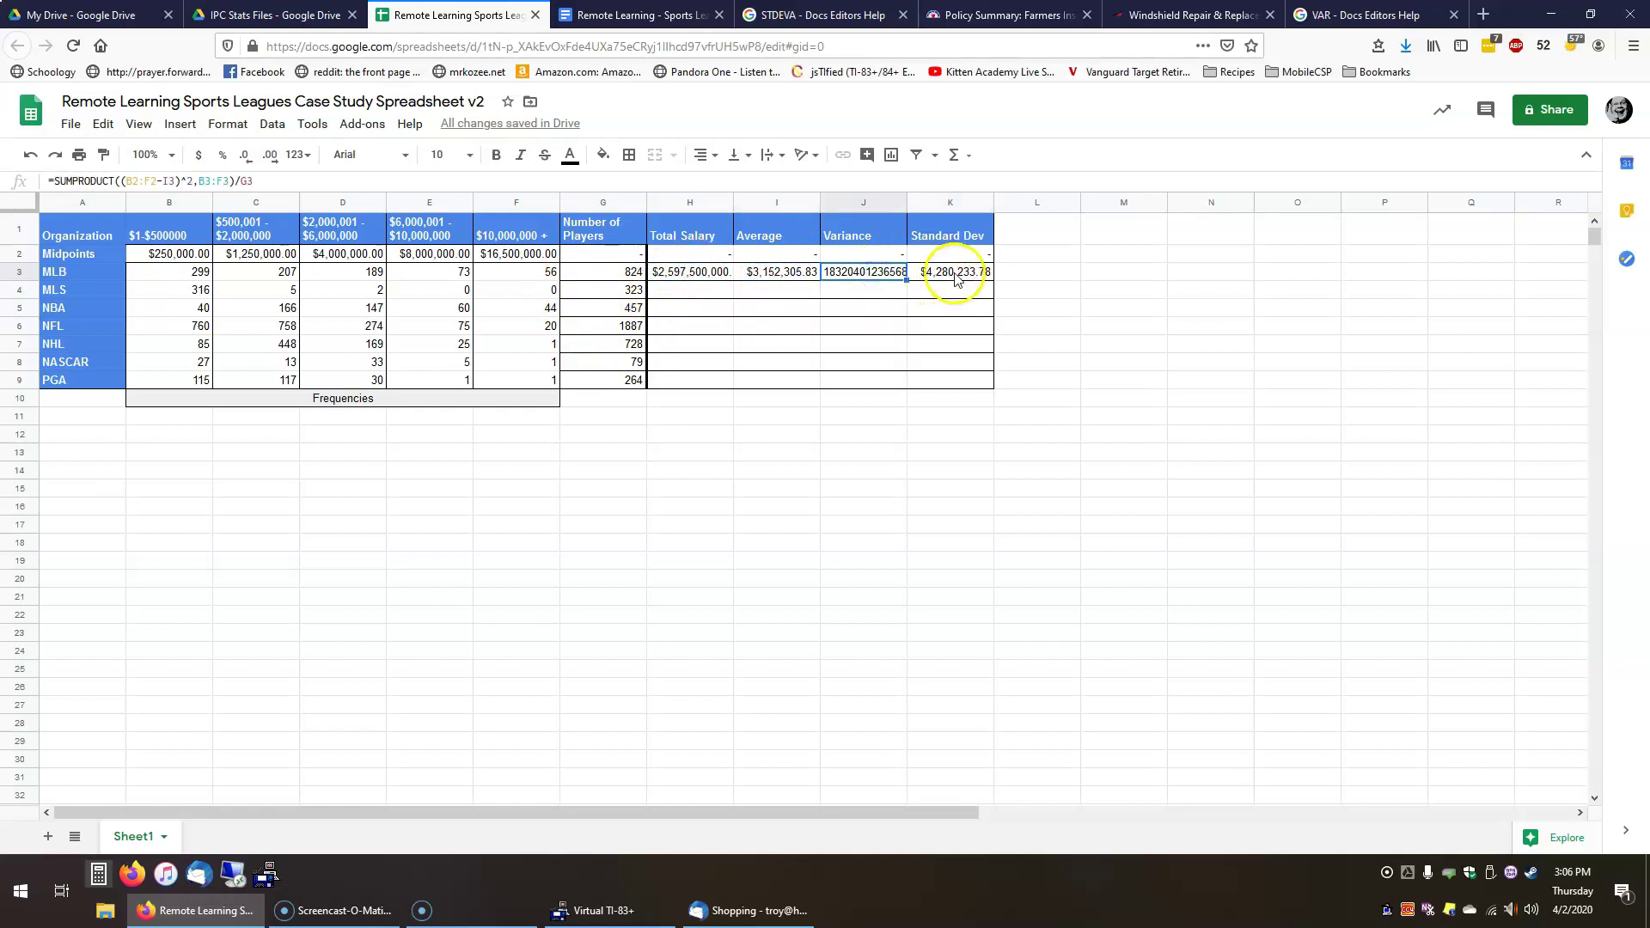
- Try to fill in MLS's Total Salary by copying MLB's formula from H3 into H4
{"action": "left_click", "coordinate": [666, 292]}
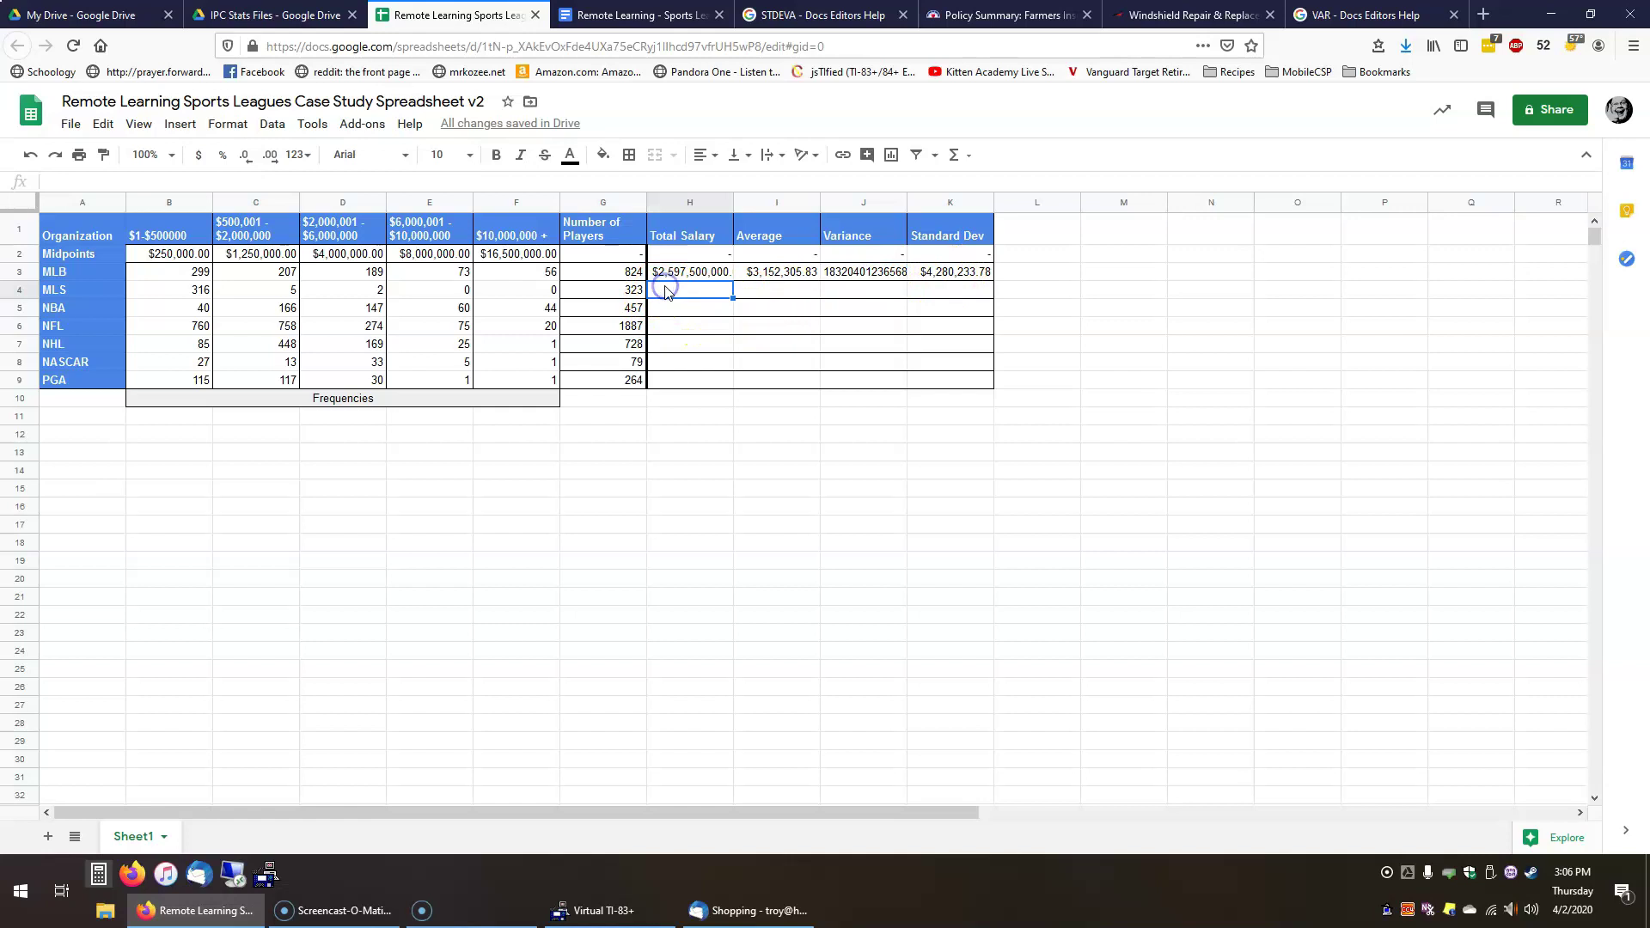
{"action": "left_click", "coordinate": [673, 284]}
{"action": "left_click", "coordinate": [673, 277]}
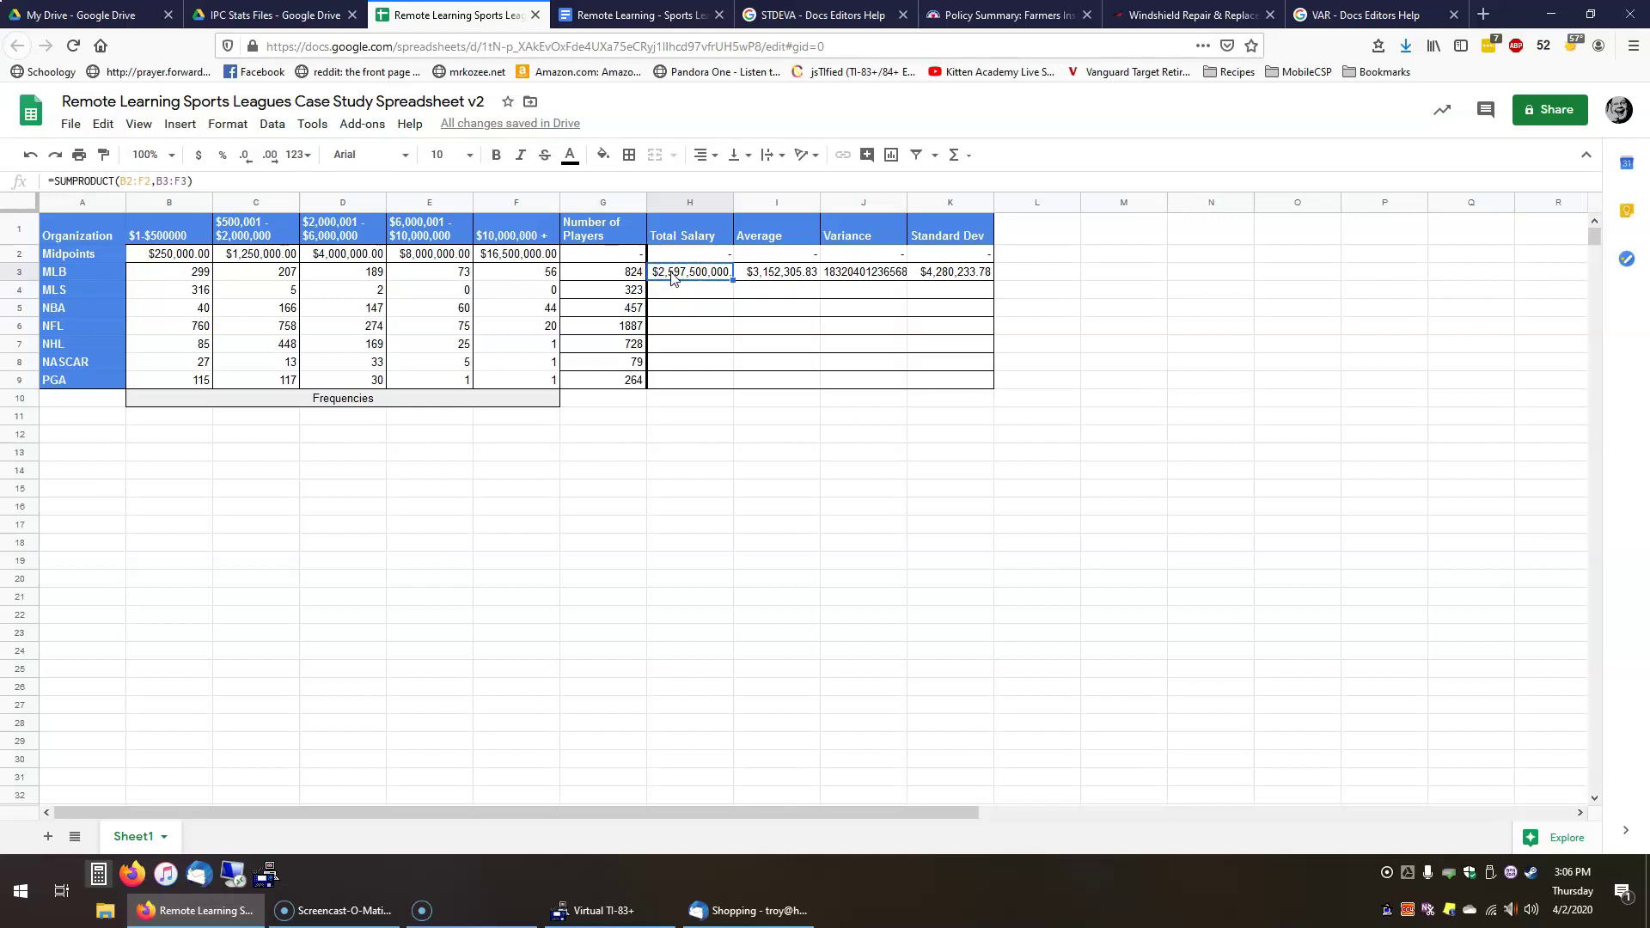
{"action": "key", "text": "ctrl+c"}
{"action": "left_click", "coordinate": [693, 293]}
{"action": "key", "text": "ctrl+v"}
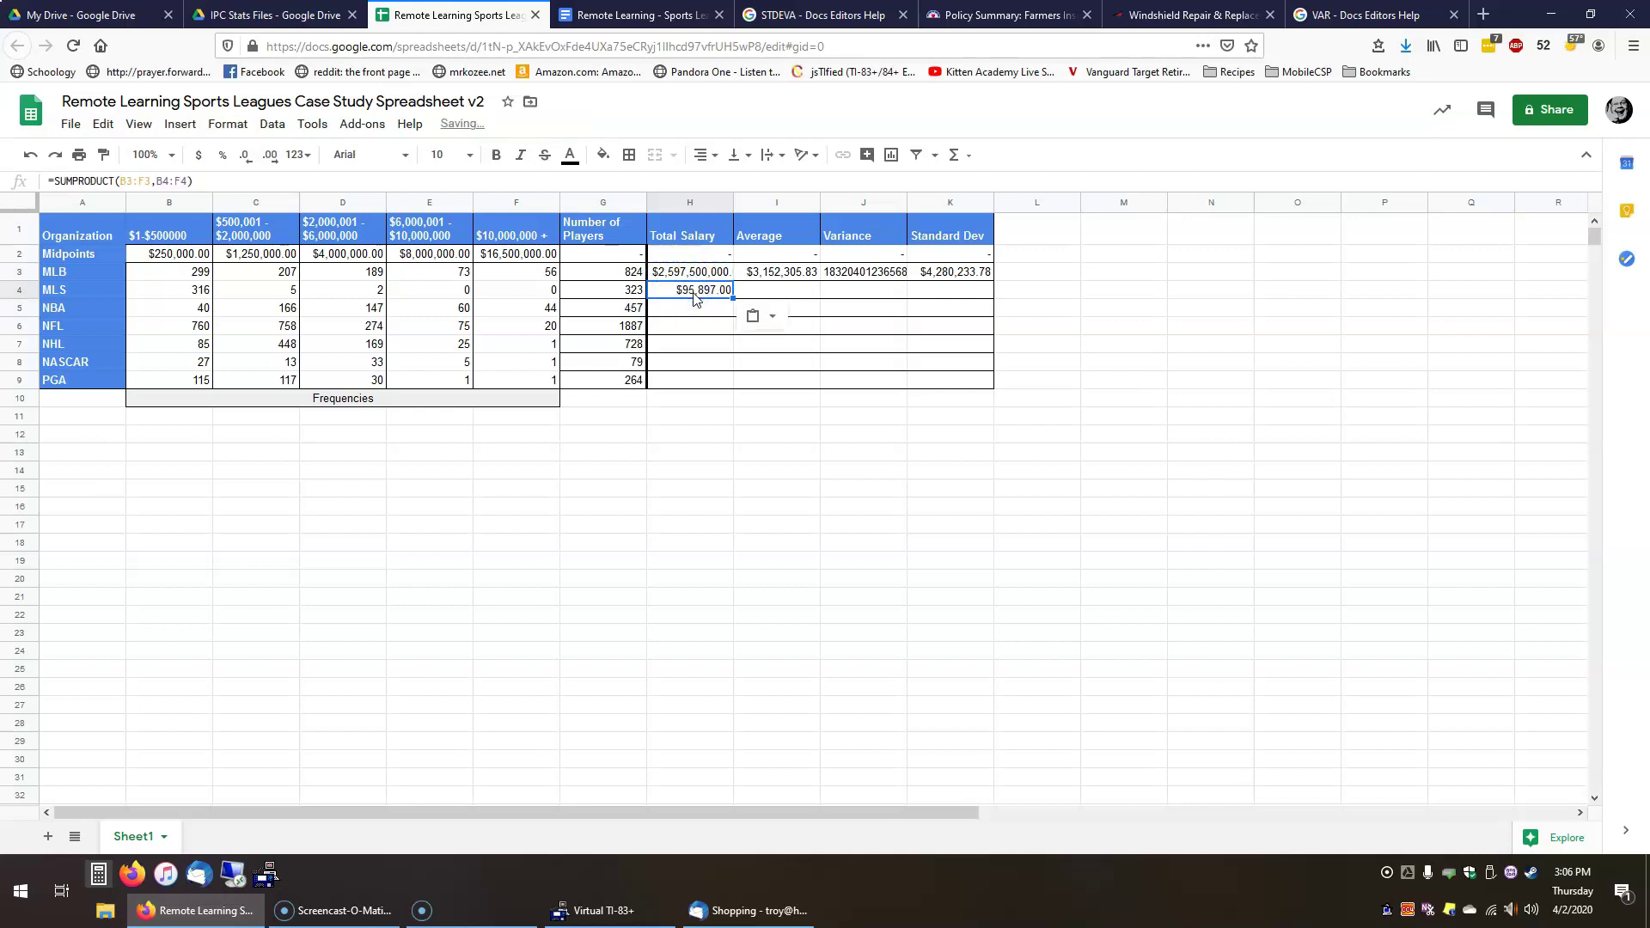
- Inspect the cell ranges in the formula copied into H4 and clear that cell
{"action": "double_click", "coordinate": [698, 294]}
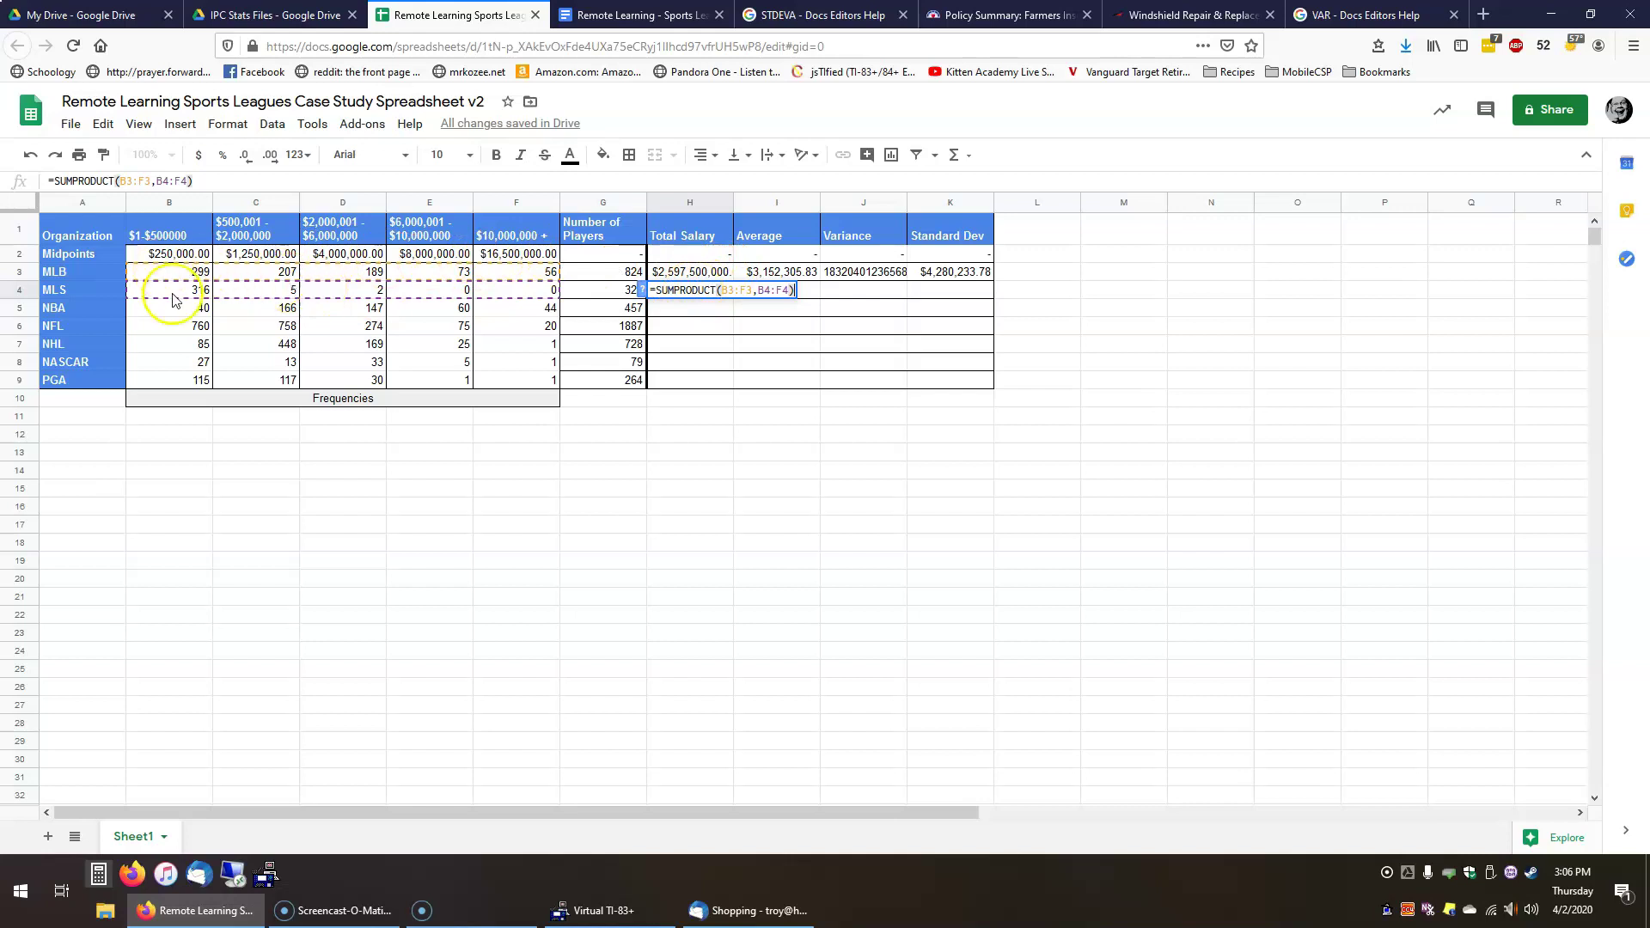
{"action": "key", "text": "Return"}
{"action": "left_click", "coordinate": [699, 292]}
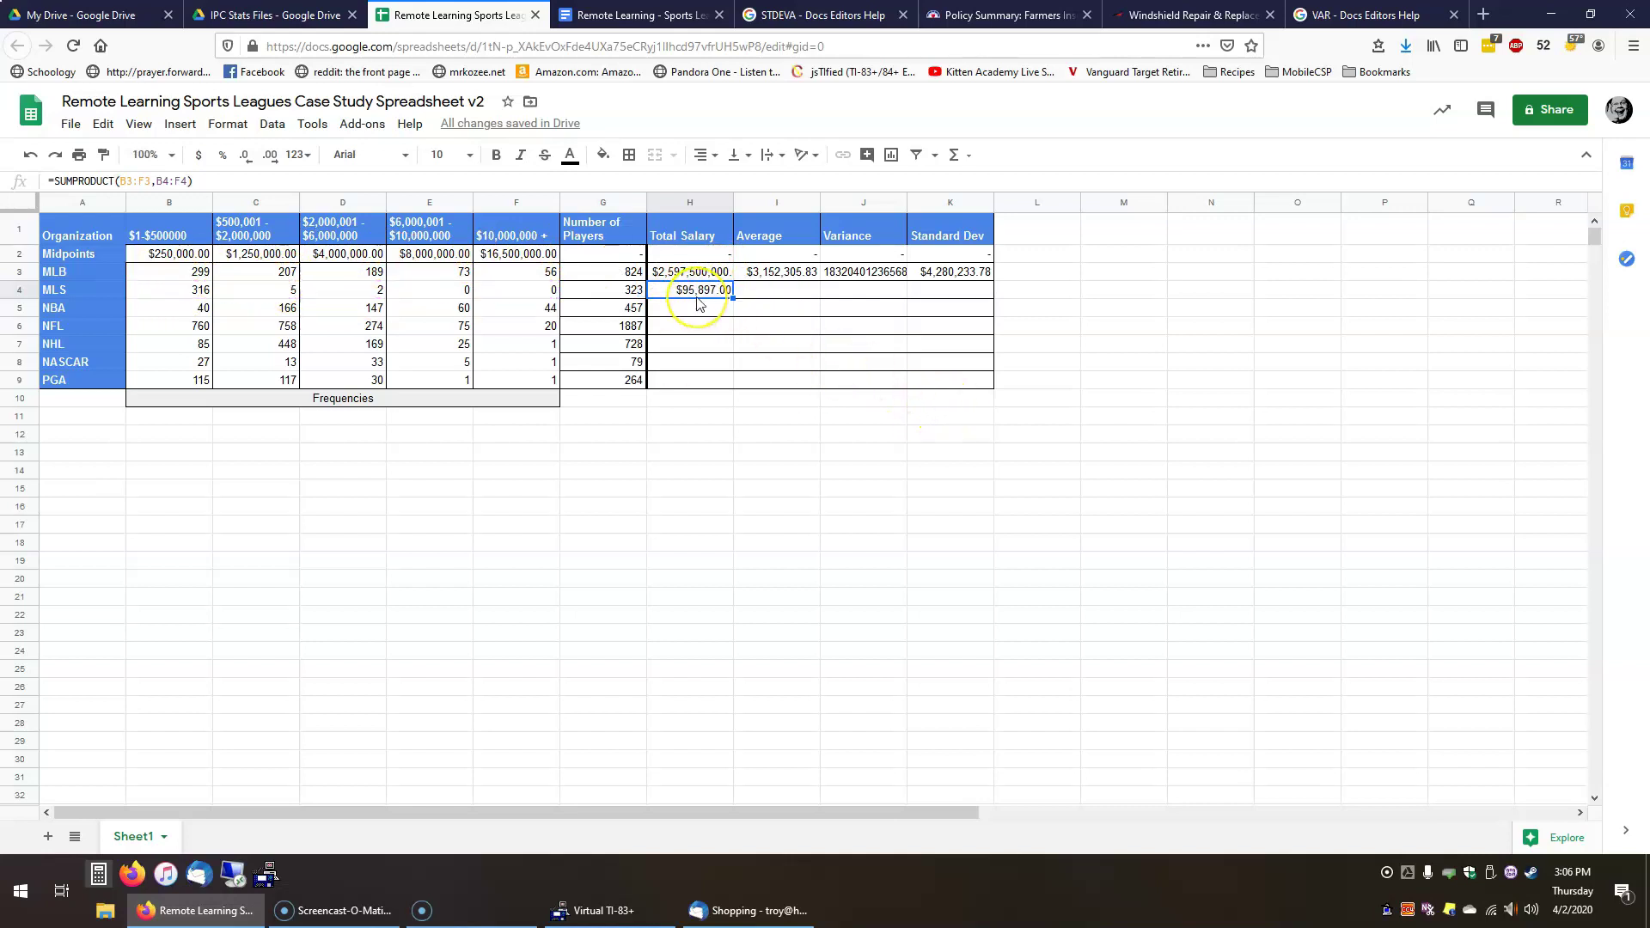
{"action": "key", "text": "Delete"}
{"action": "key", "text": "Up"}
- Calculate MLS's Total Salary in H4 with =SUMPRODUCT(B2:F2,B4:F4), multiplying the midpoints by the MLS frequencies
{"action": "left_click", "coordinate": [697, 297]}
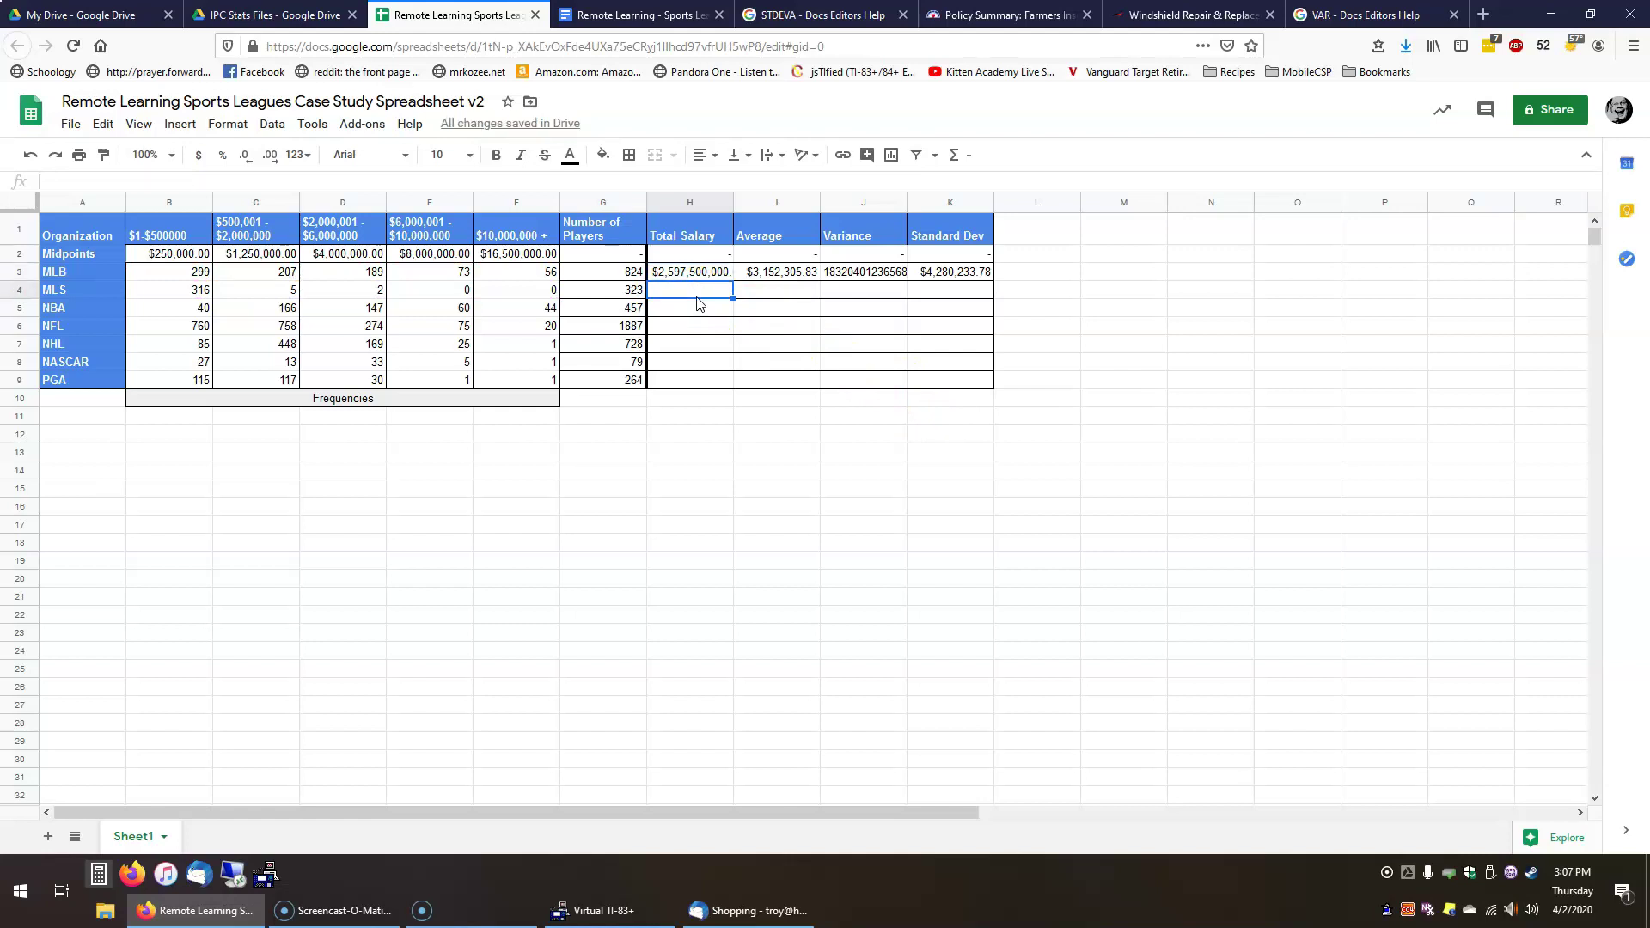
{"action": "type", "text": "="}
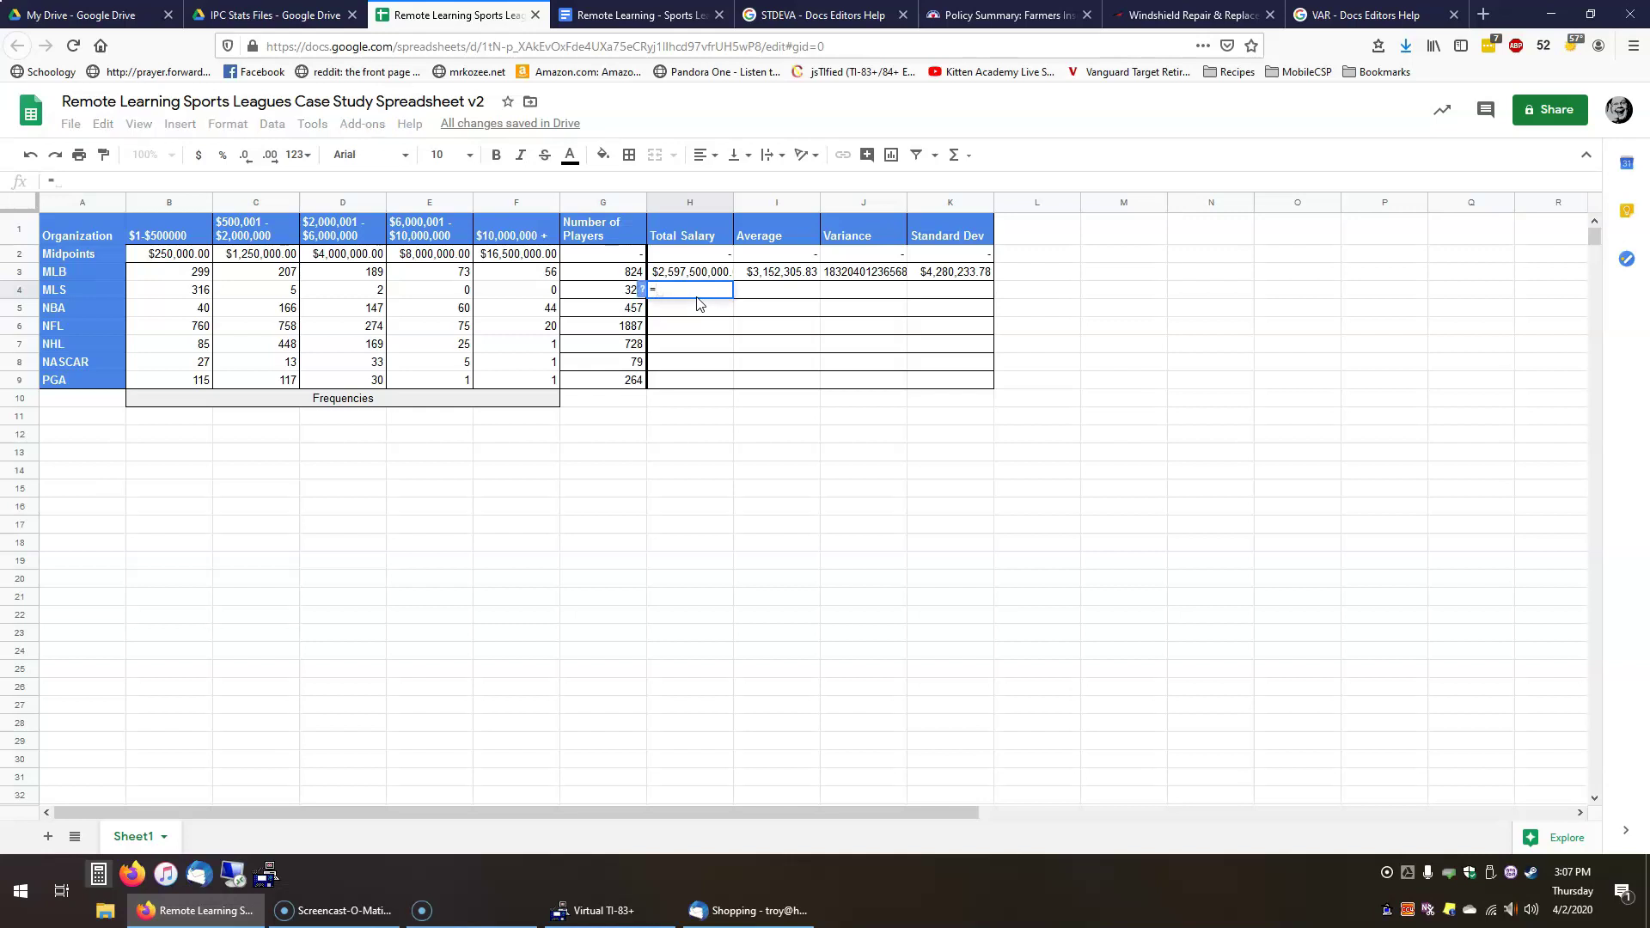
{"action": "type", "text": "SUMPRODUCT"}
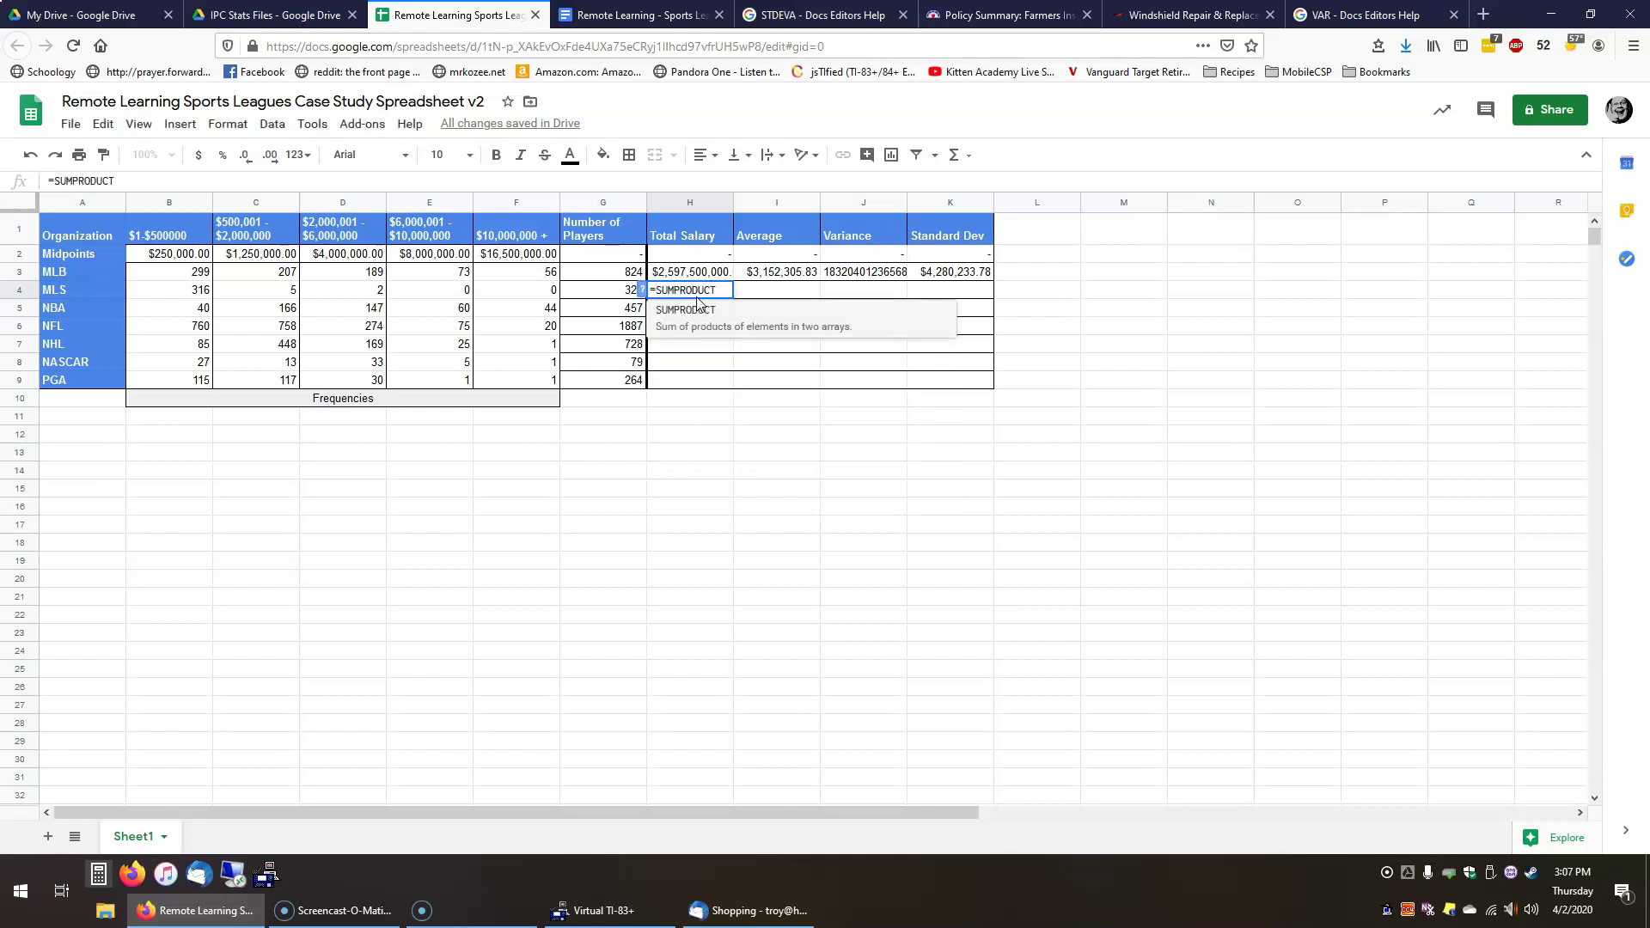
{"action": "key", "text": "Tab"}
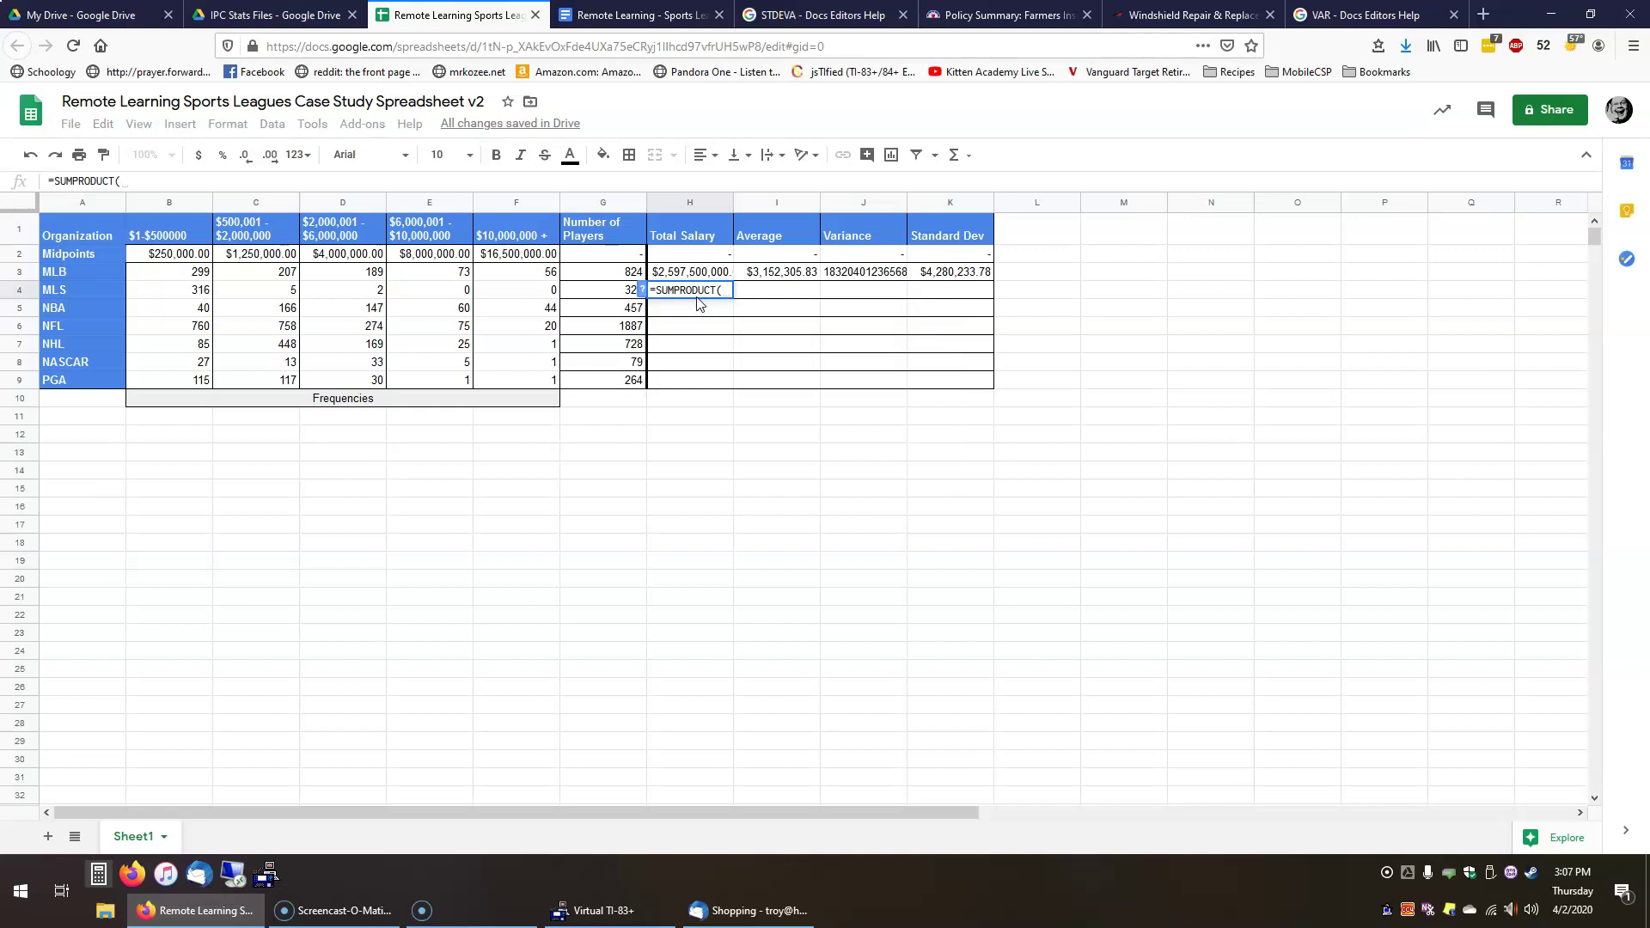
{"action": "left_click_drag", "start_coordinate": [190, 255], "coordinate": [531, 257]}
{"action": "type", "text": ","}
{"action": "left_click_drag", "start_coordinate": [200, 273], "coordinate": [538, 277]}
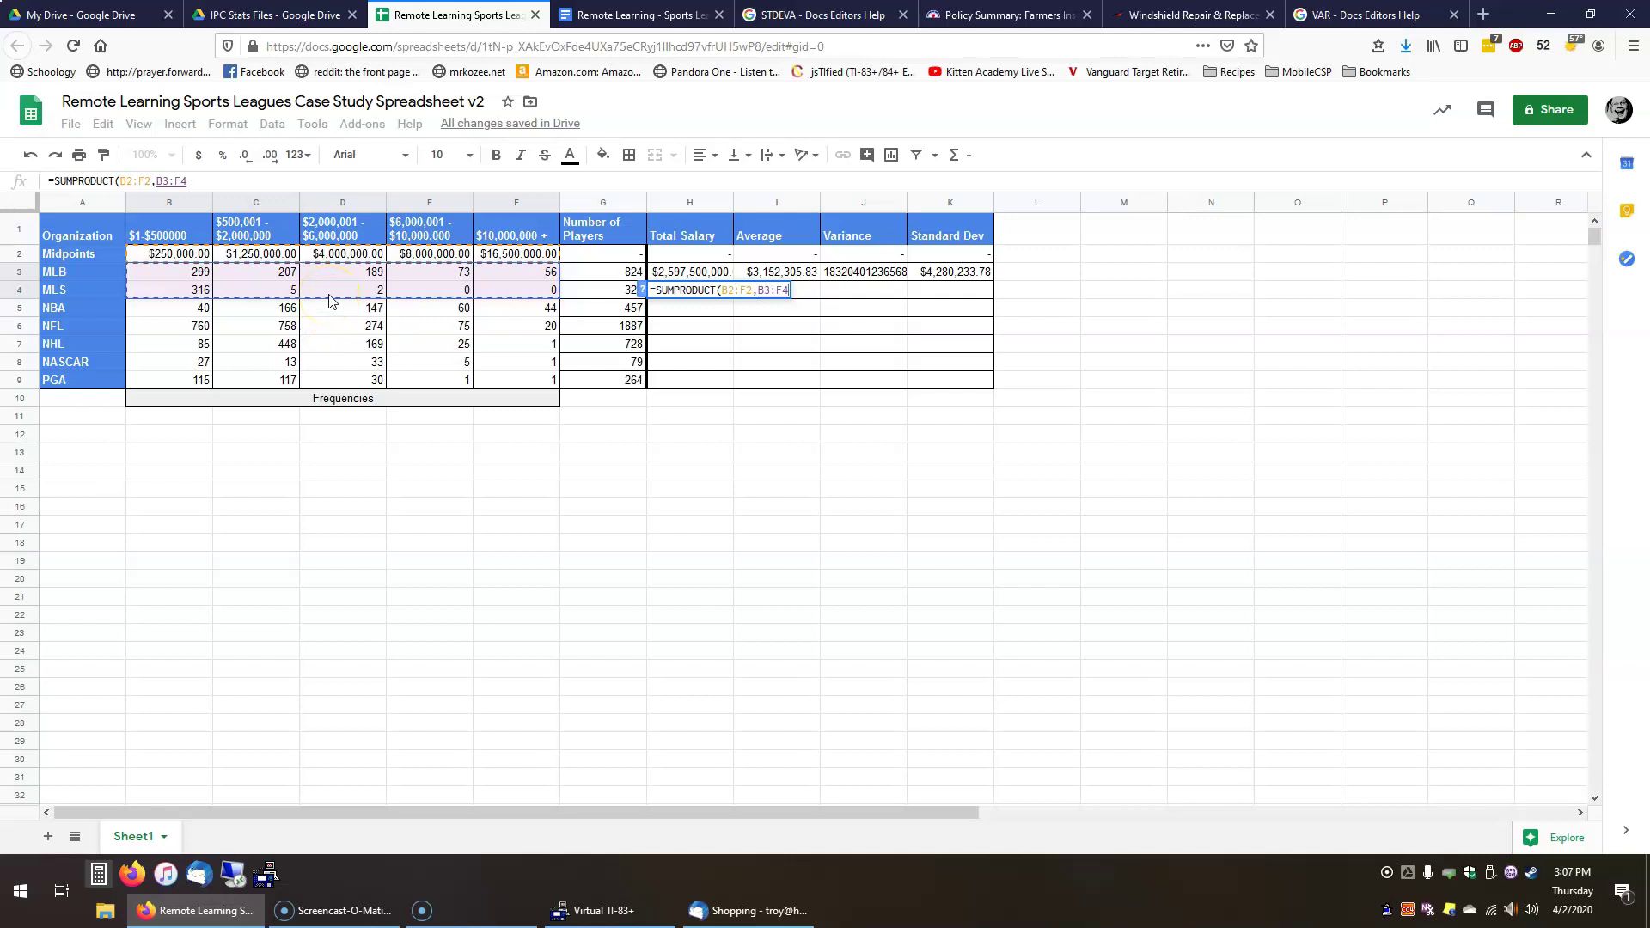
{"action": "left_click", "coordinate": [168, 295]}
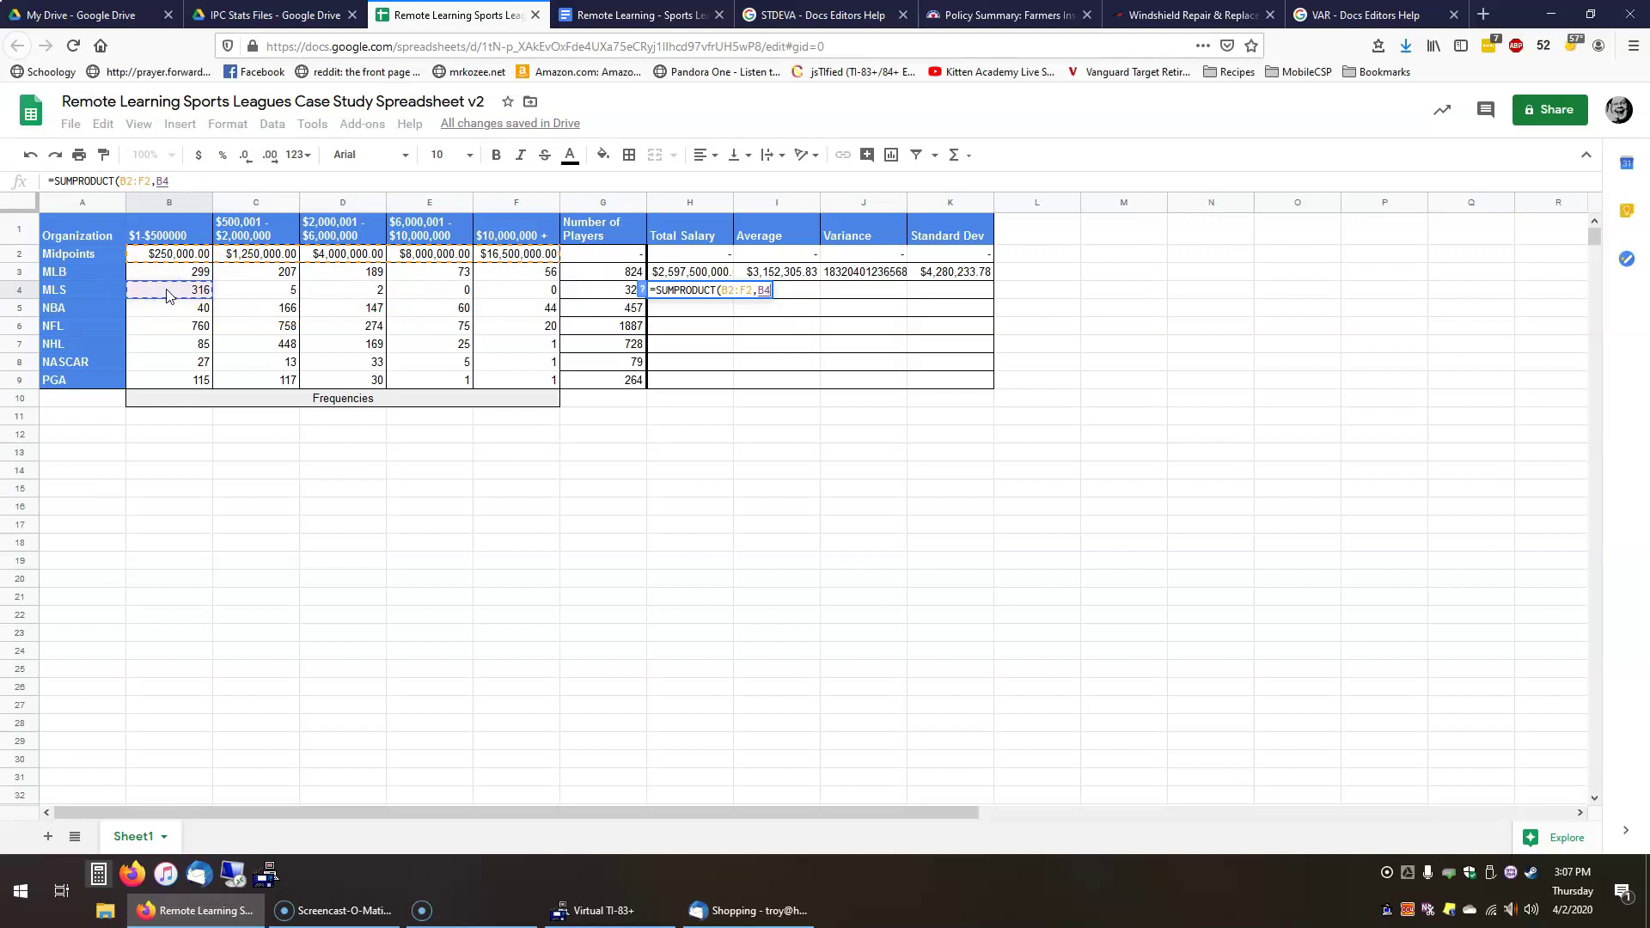
{"action": "key", "text": "shift+Right"}
{"action": "key", "text": "shift+Right"}
{"action": "key", "text": "shift+Right"}
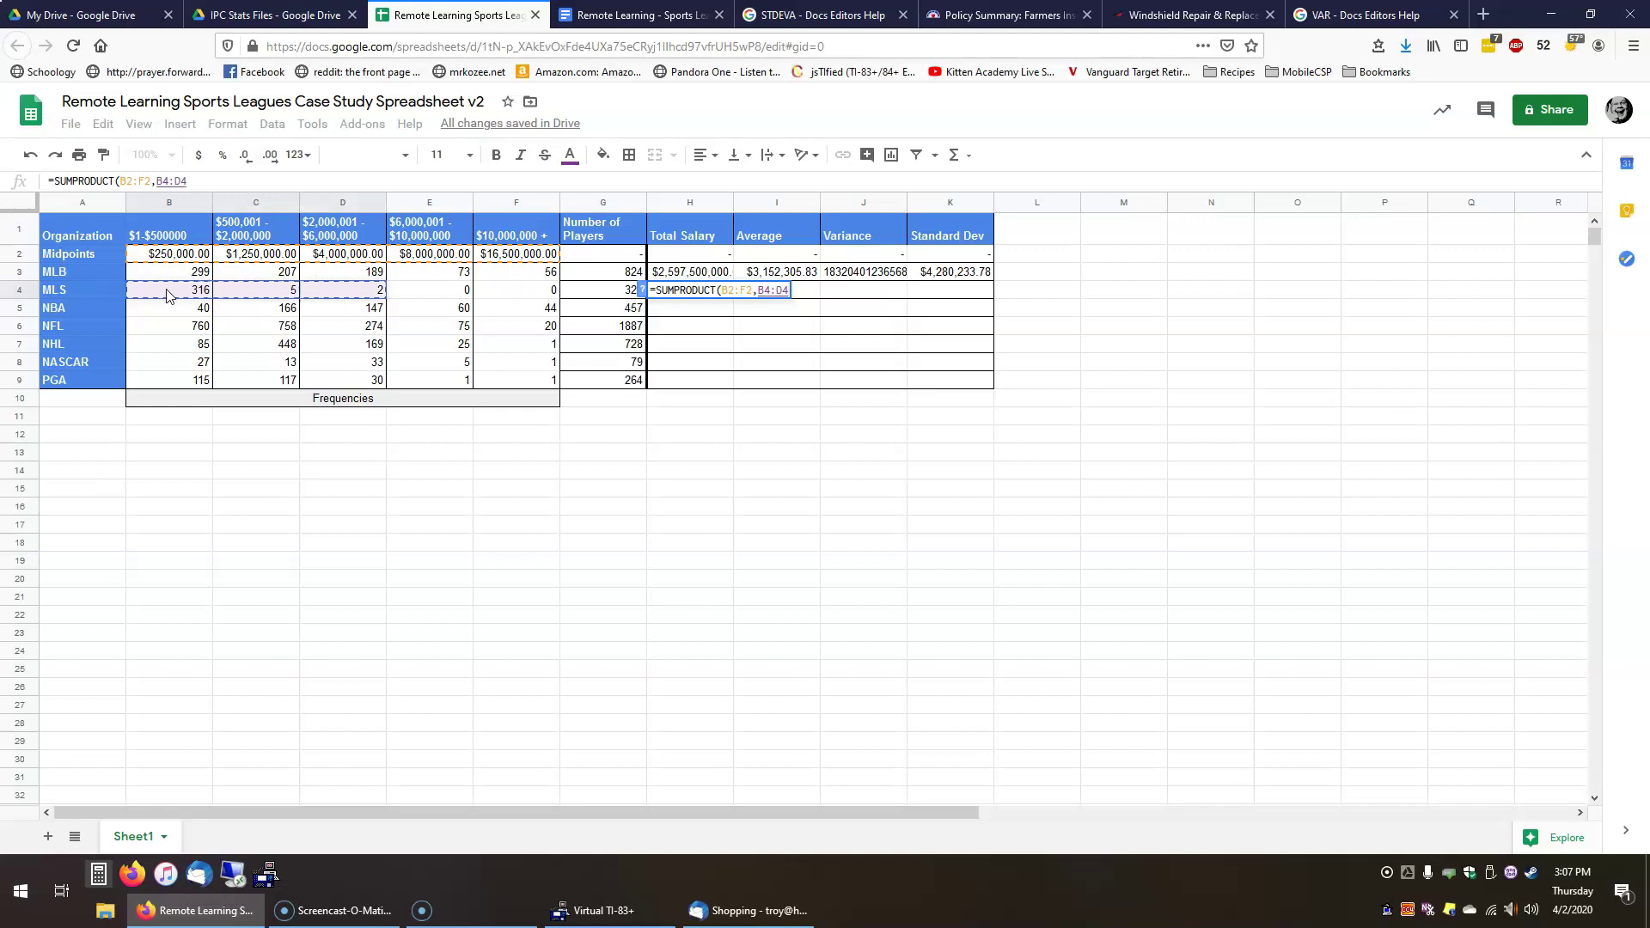
{"action": "key", "text": "shift+Right"}
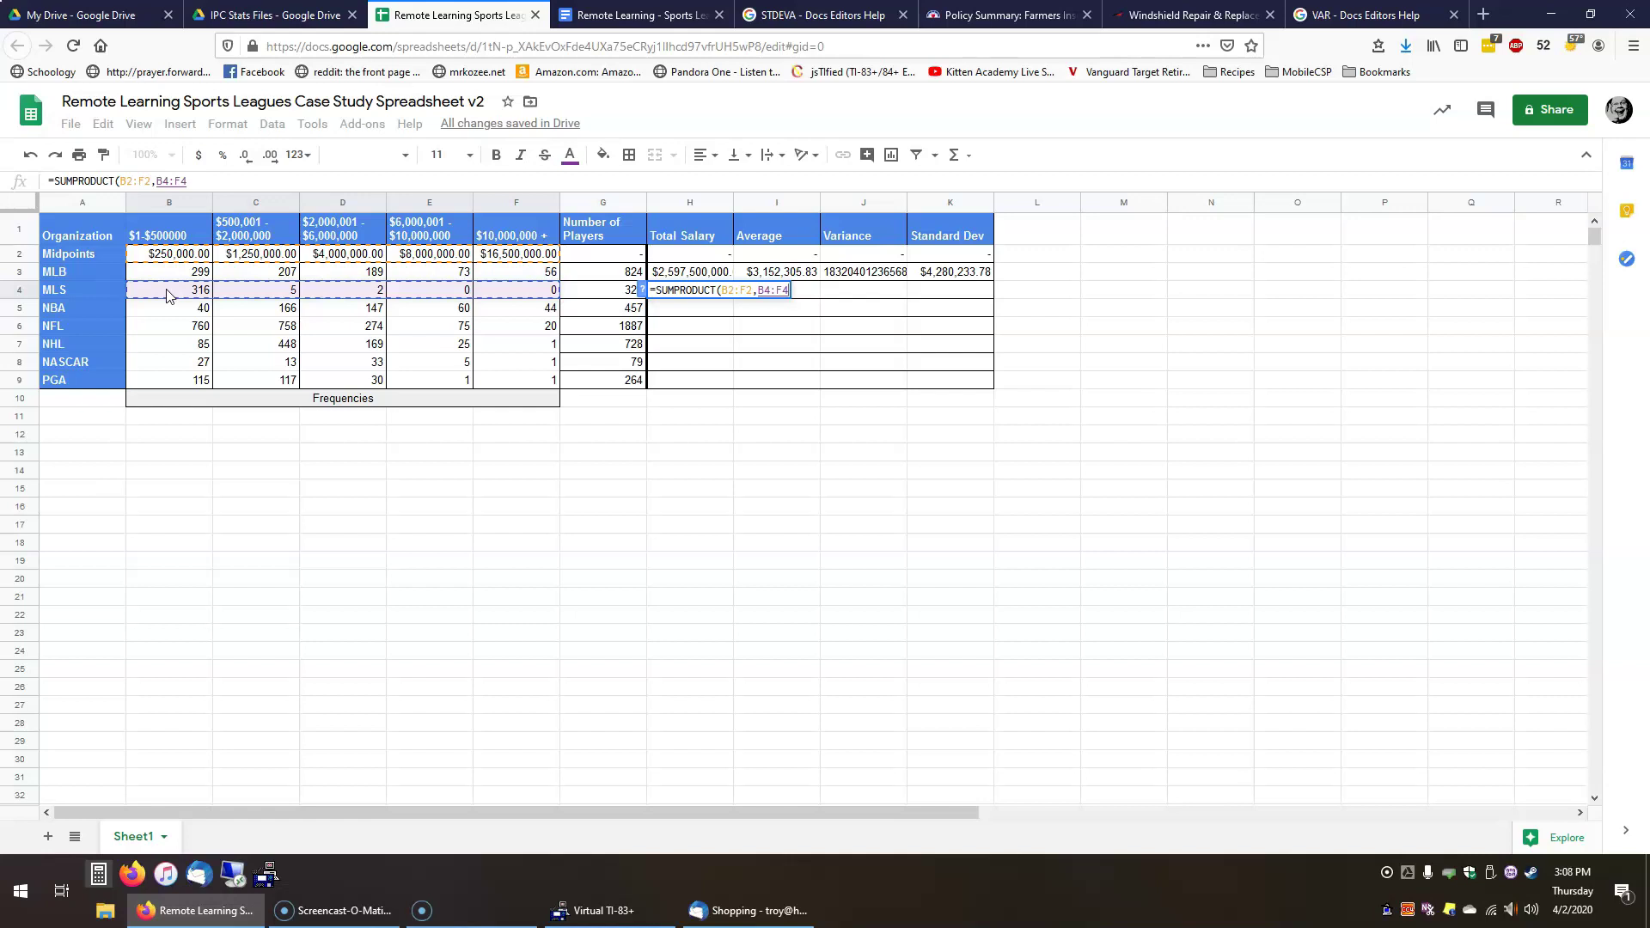
{"action": "key", "text": "Return"}
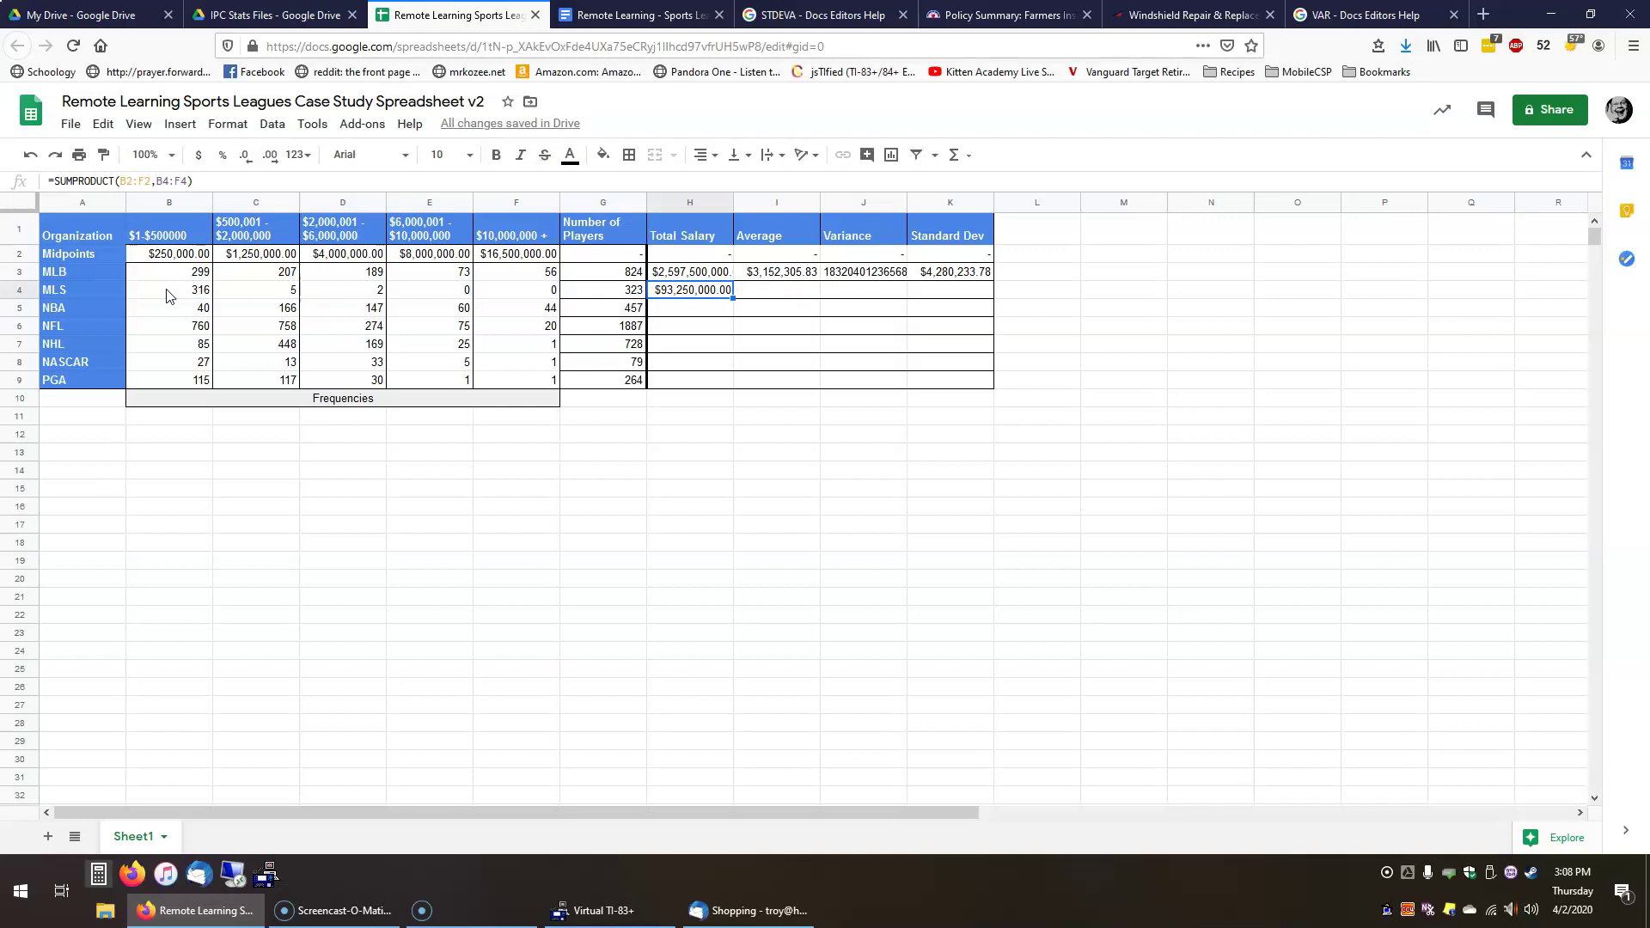
- Calculate MLS's Average in I4 with =H4/G4, dividing the total salary by the number of players
{"action": "key", "text": "Right"}
{"action": "type", "text": "="}
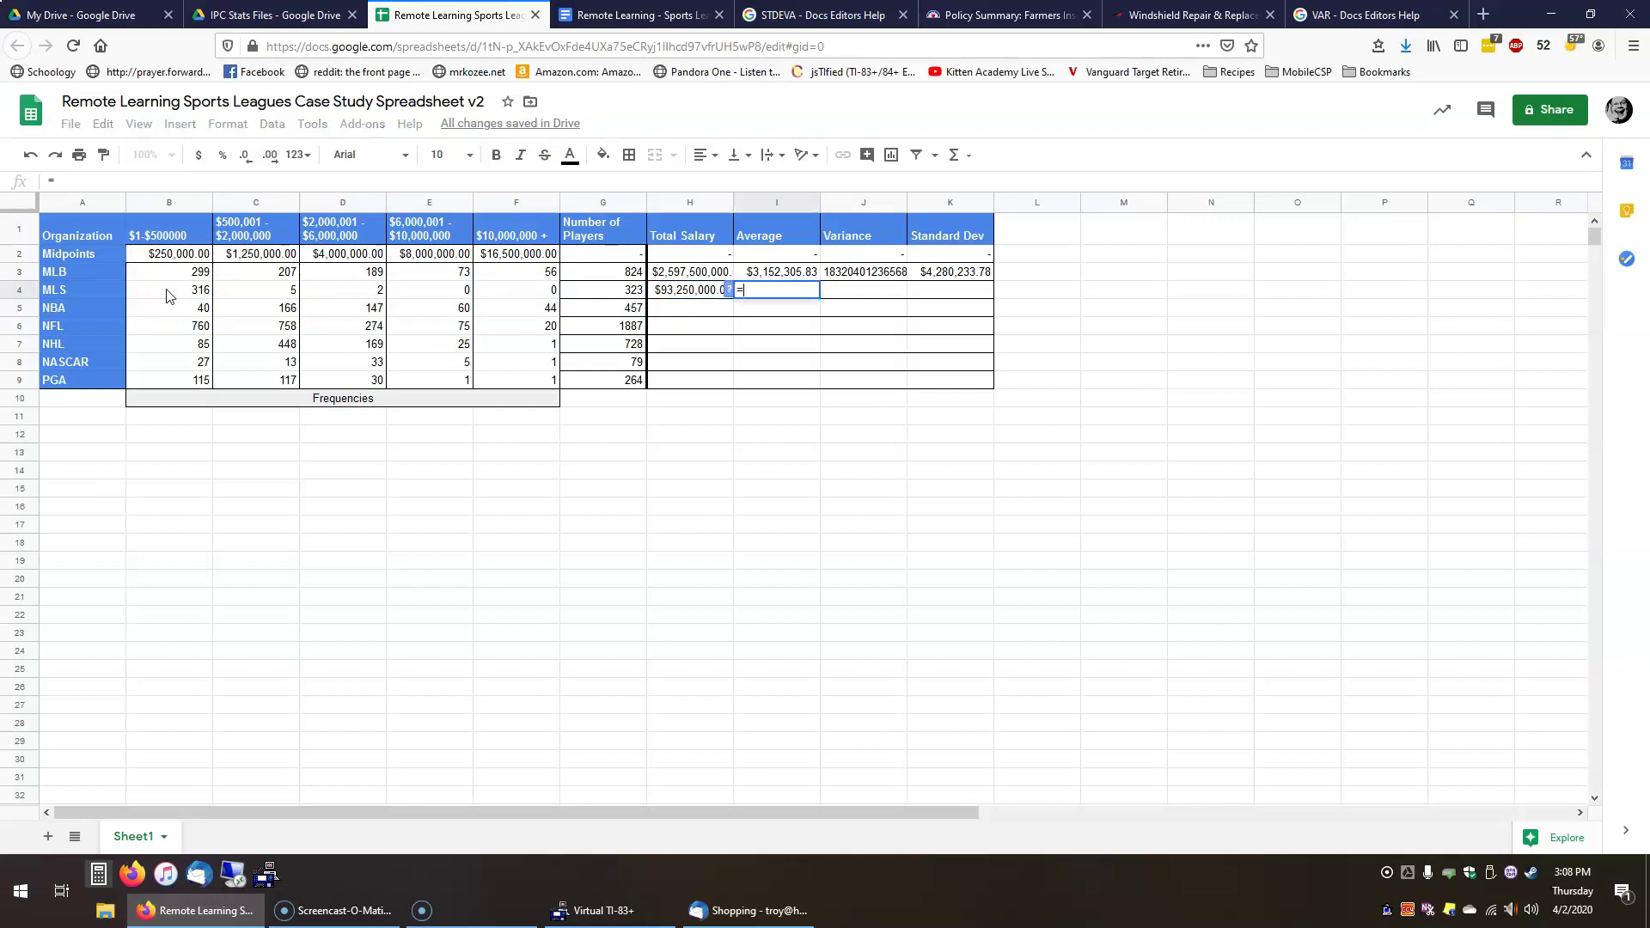
{"action": "left_click", "coordinate": [683, 292]}
{"action": "type", "text": "/"}
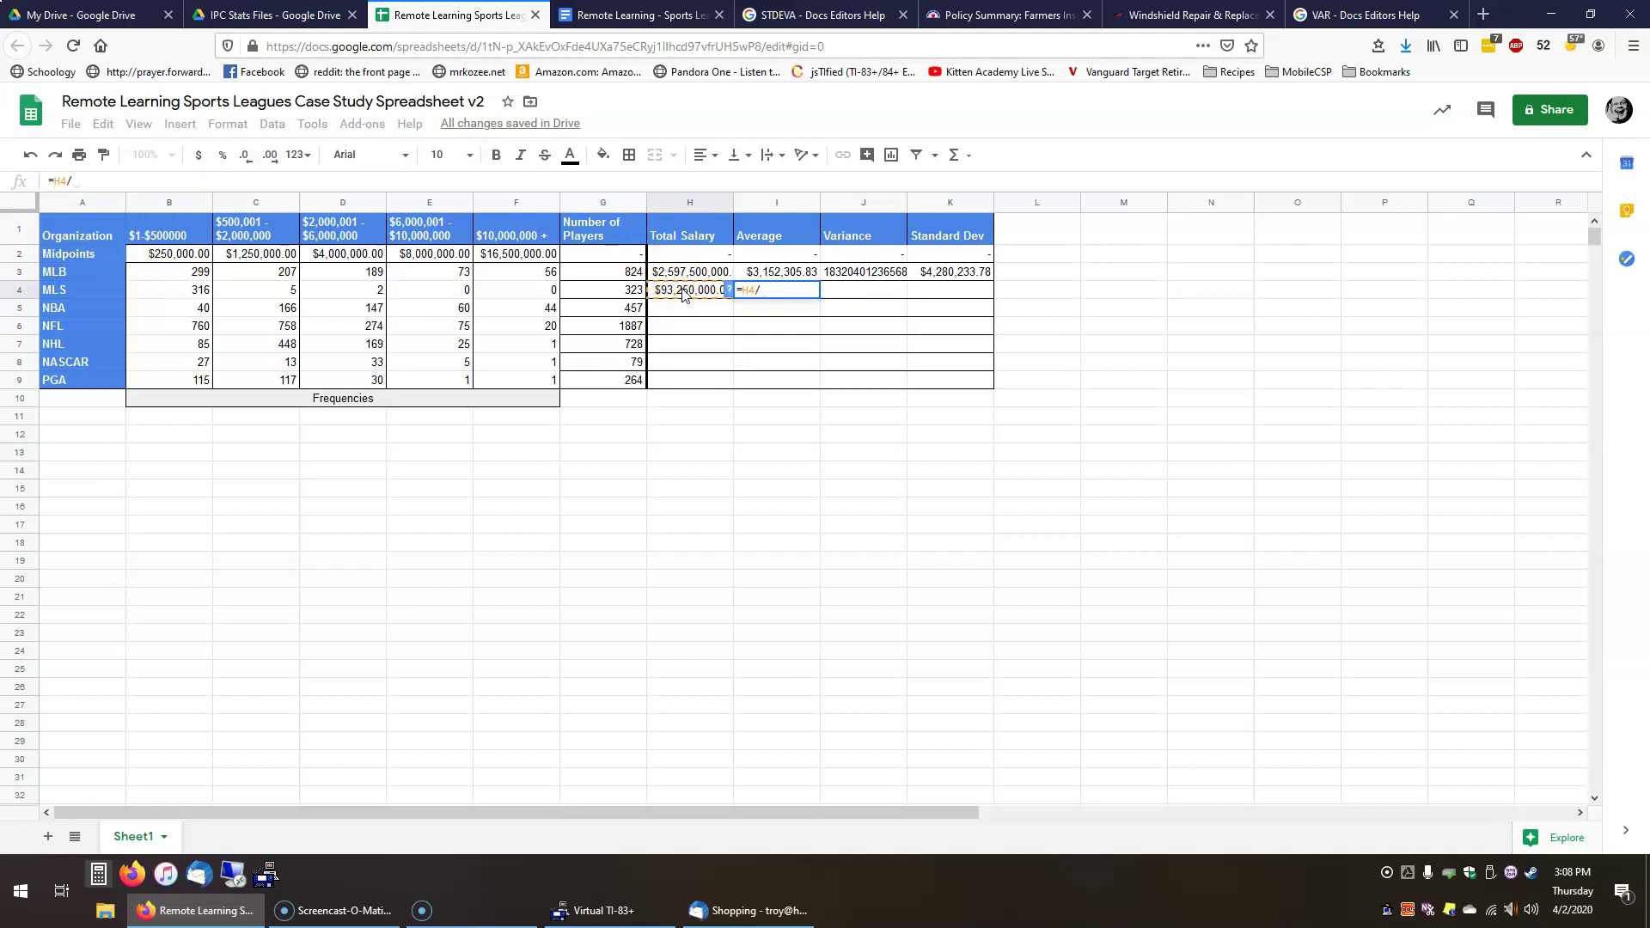
{"action": "left_click", "coordinate": [631, 292]}
{"action": "key", "text": "Return"}
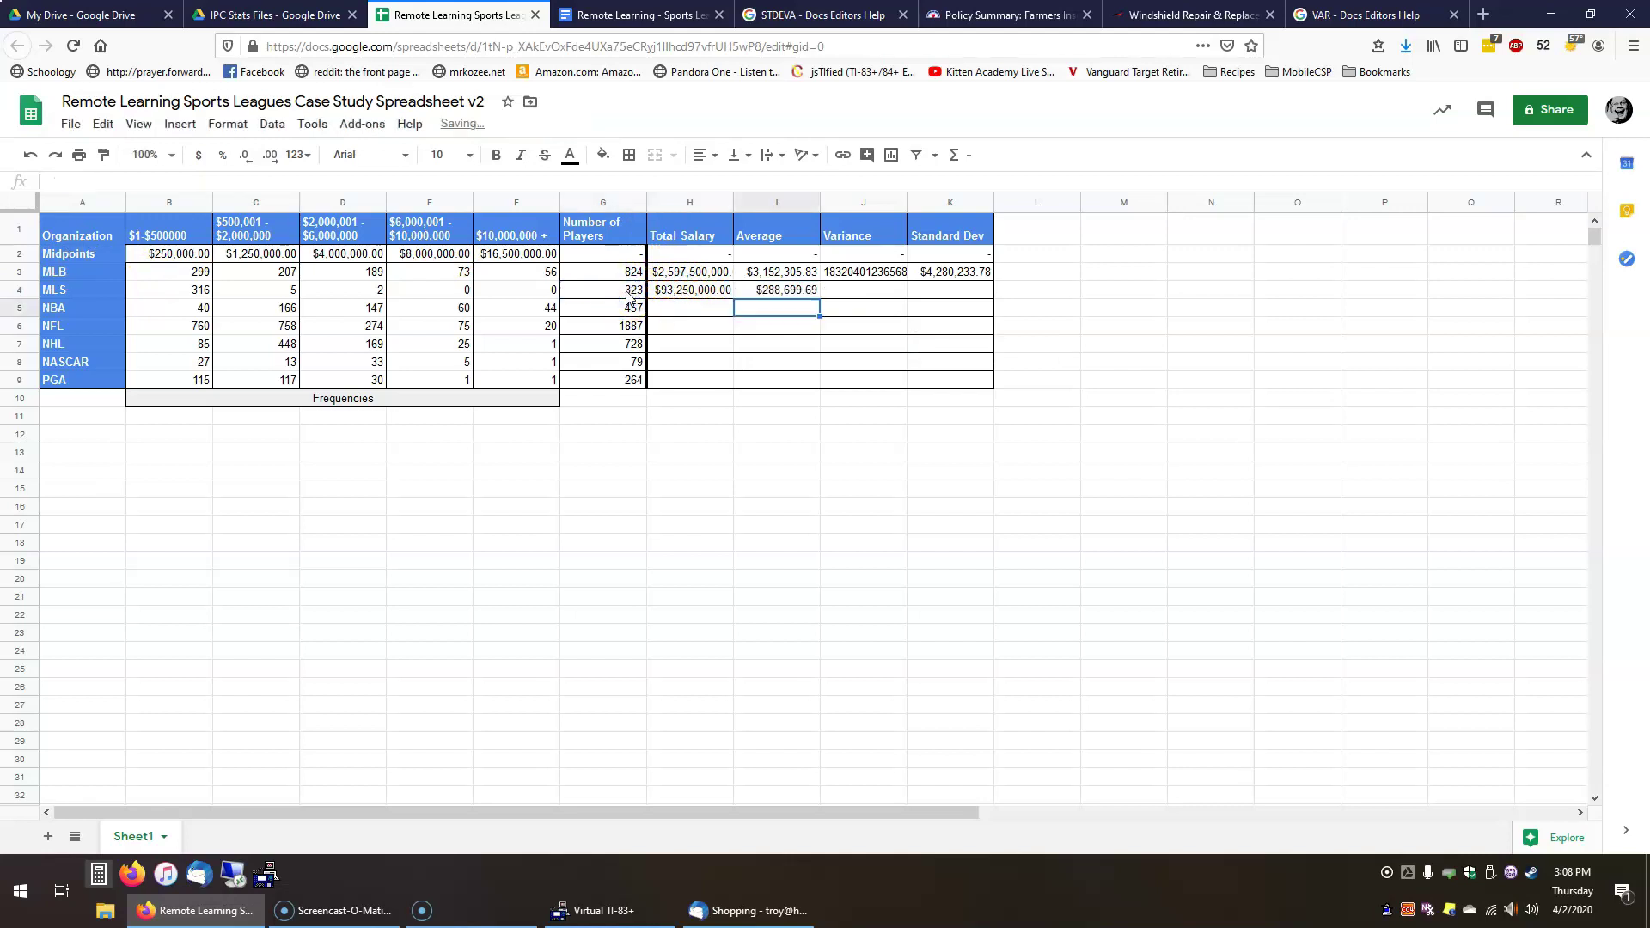
- Calculate MLS's Variance in J4 with =SUMPRODUCT((B2:F2-I4)^2,B4:F4)/G4
{"action": "key", "text": "Up"}
{"action": "key", "text": "Right"}
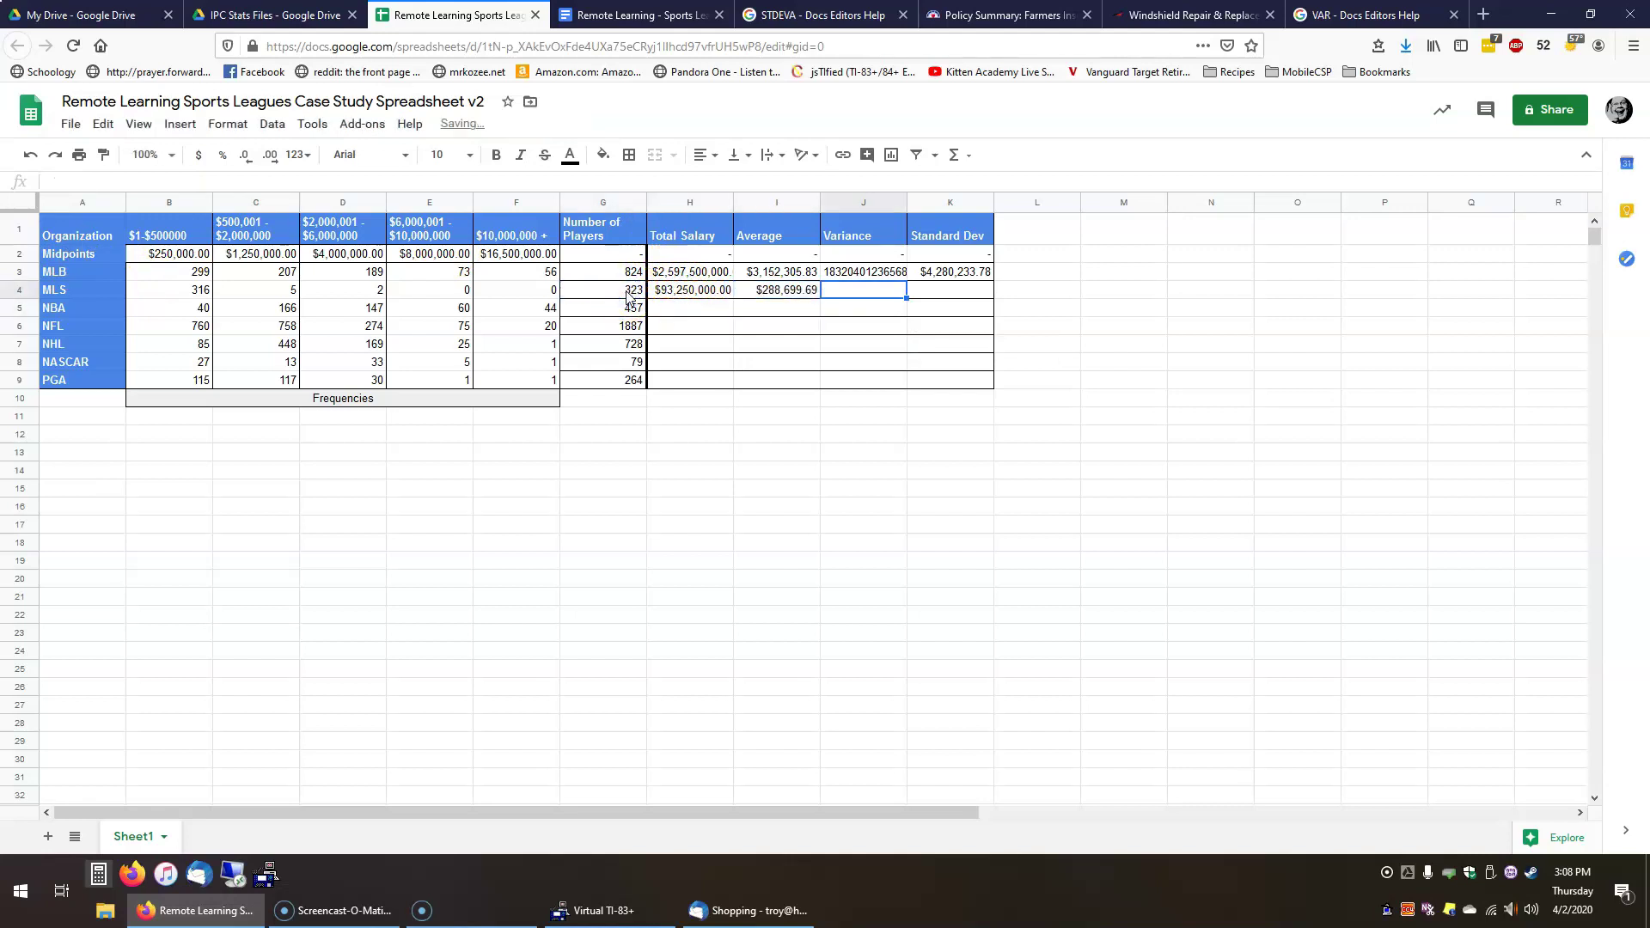
{"action": "type", "text": "=S"}
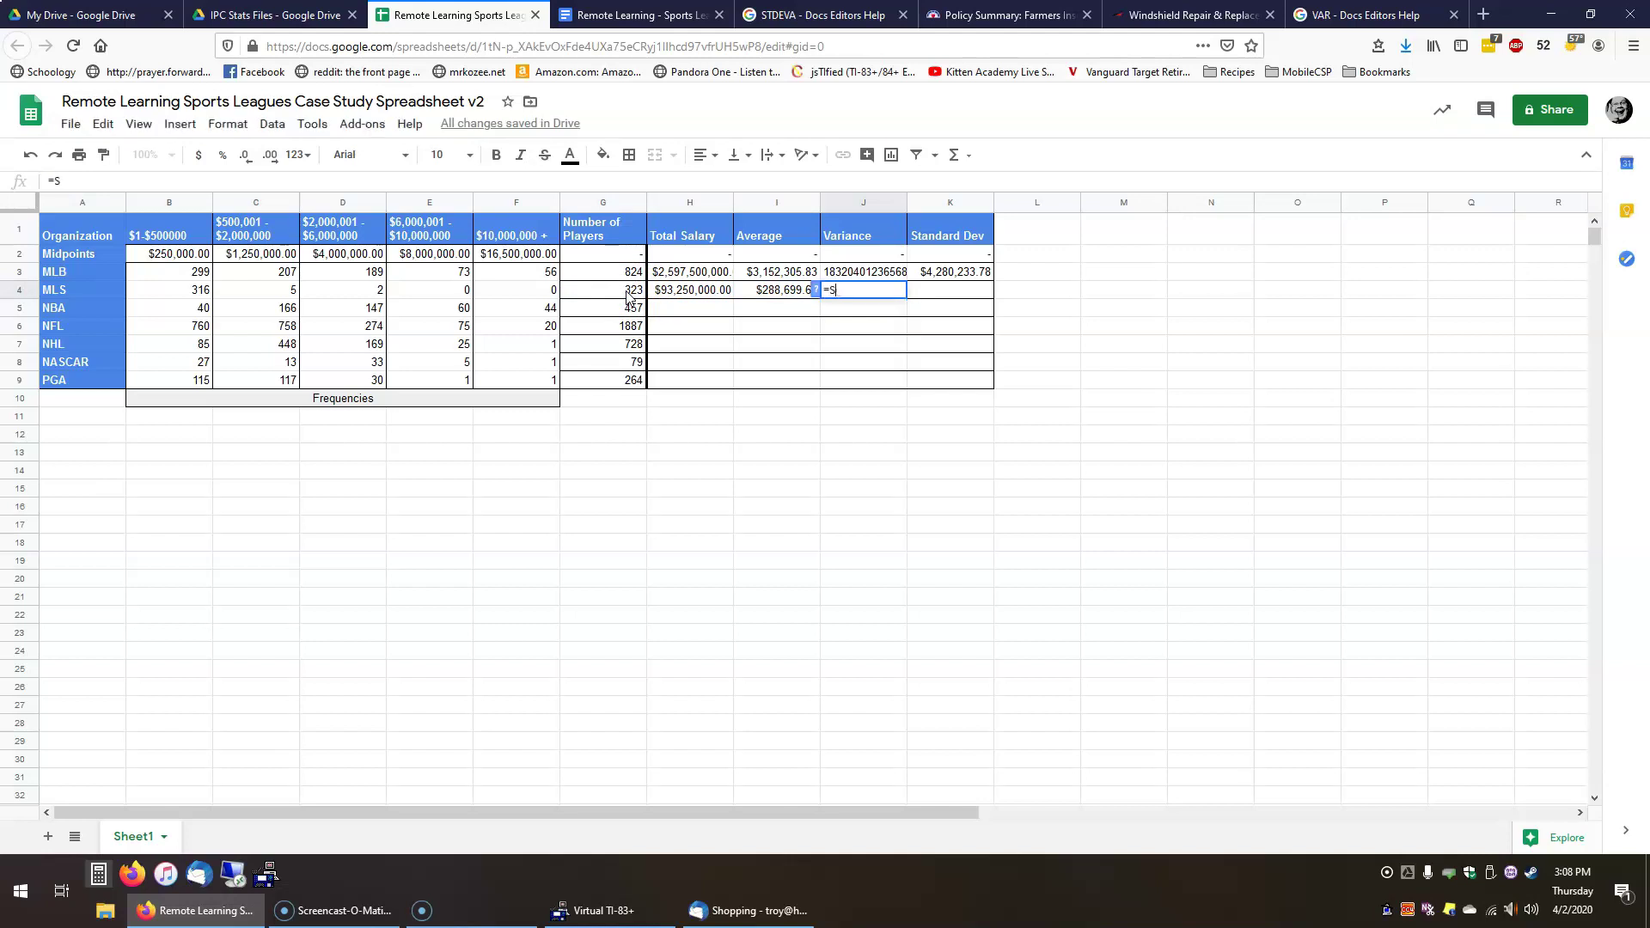
{"action": "type", "text": "UMPRODUCT"}
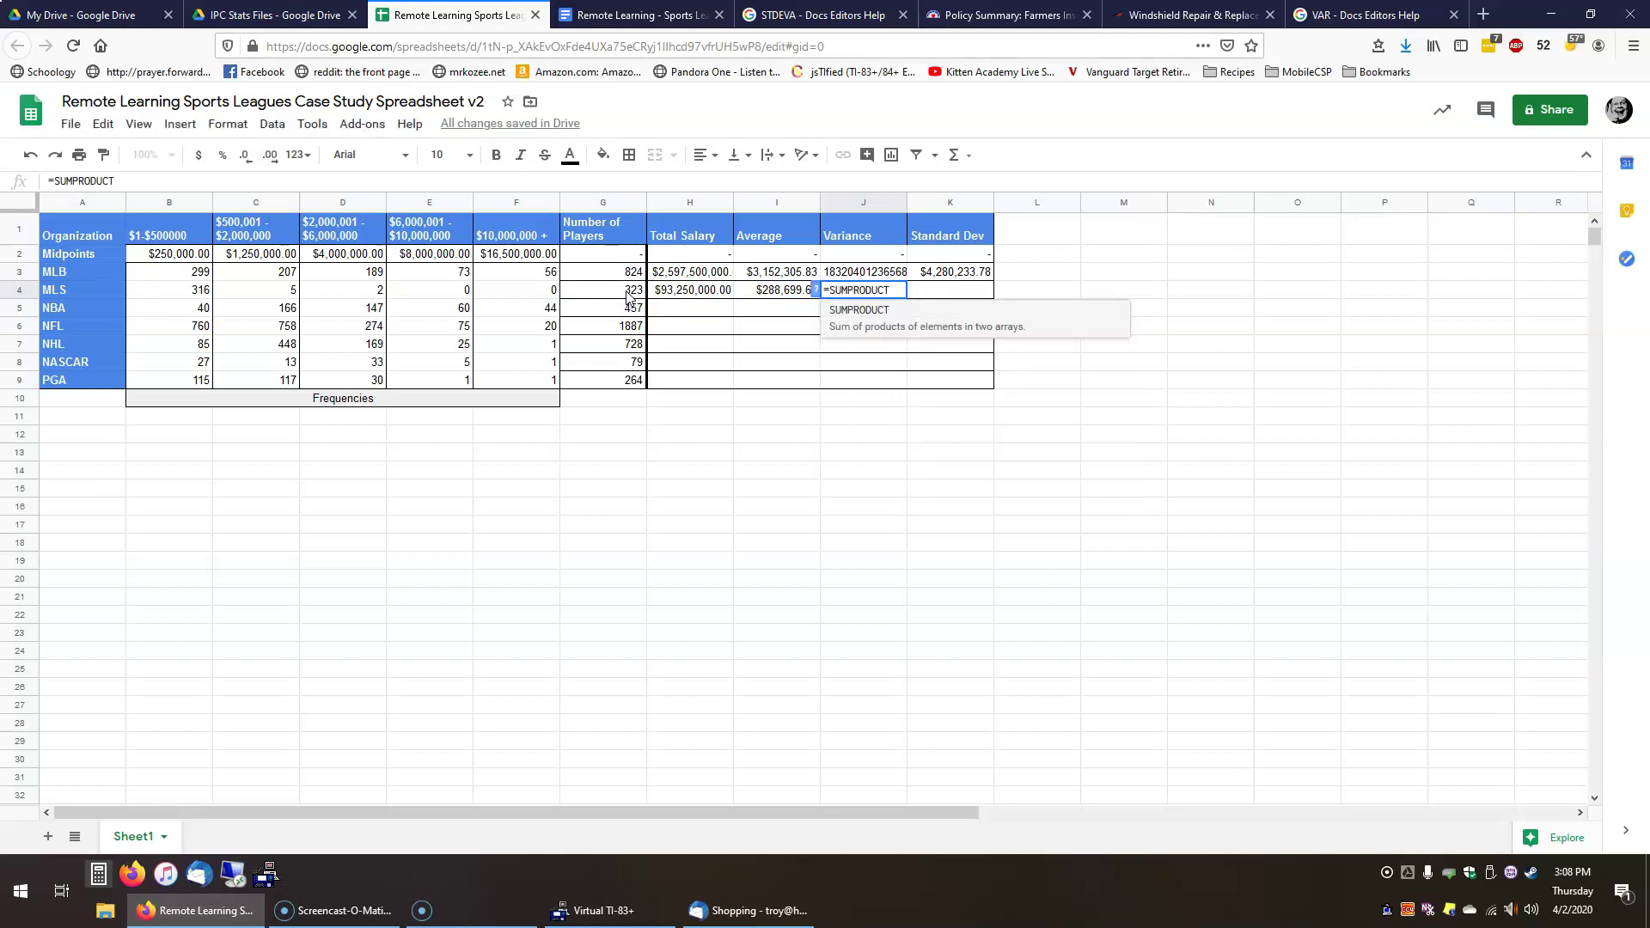
{"action": "type", "text": "(("}
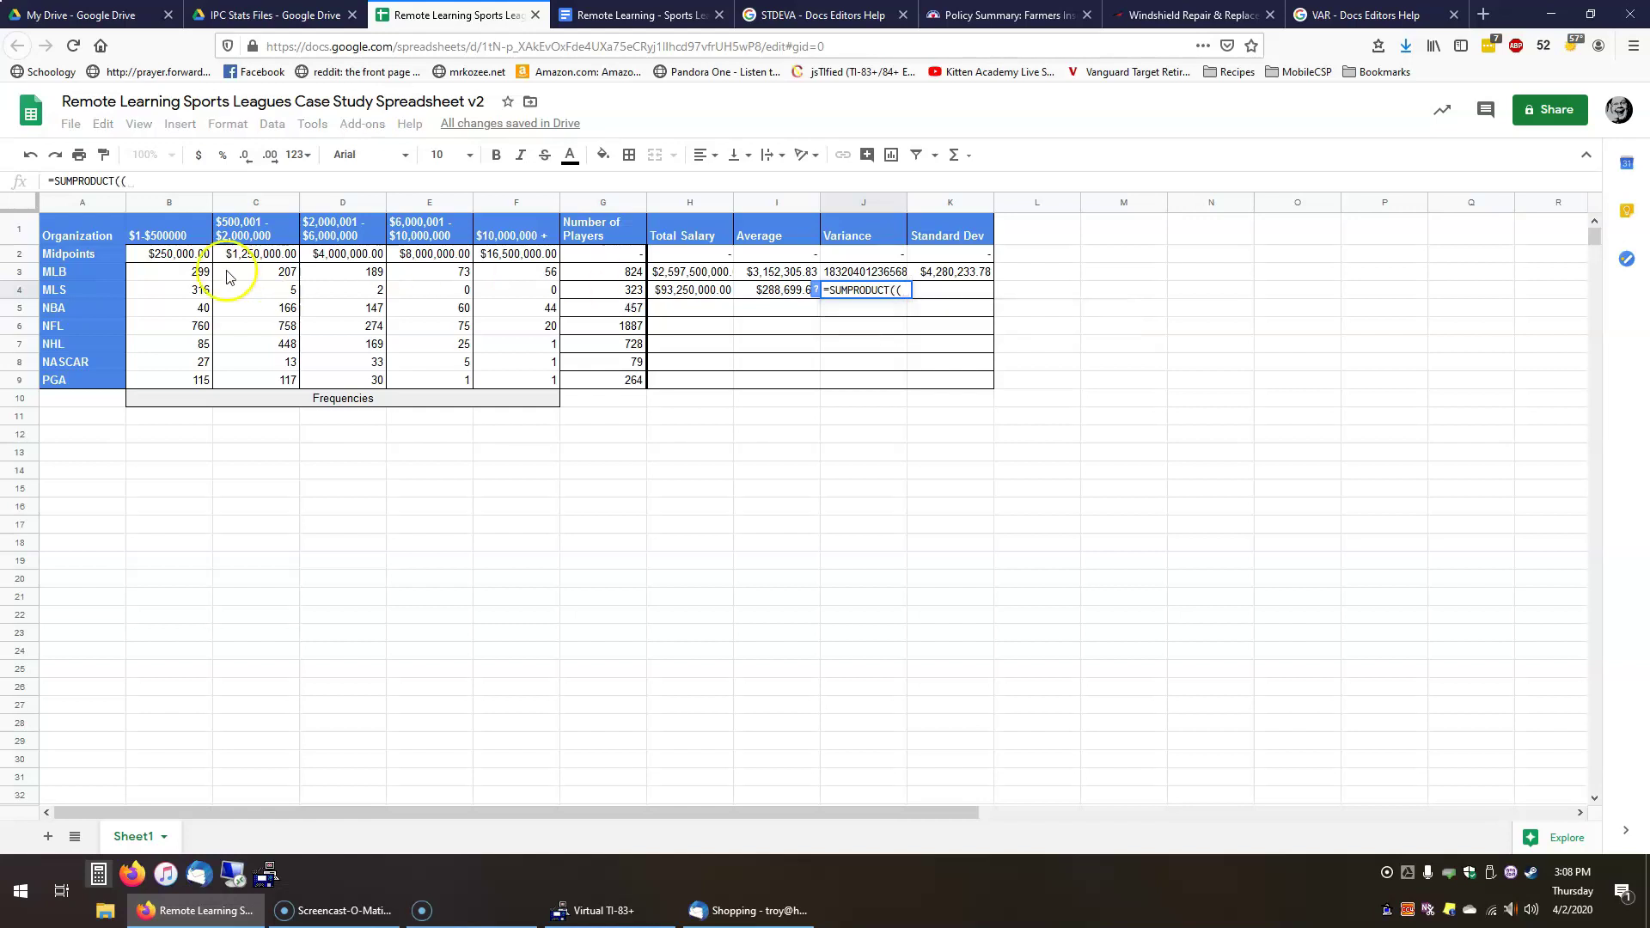
{"action": "left_click_drag", "start_coordinate": [144, 244], "coordinate": [529, 255]}
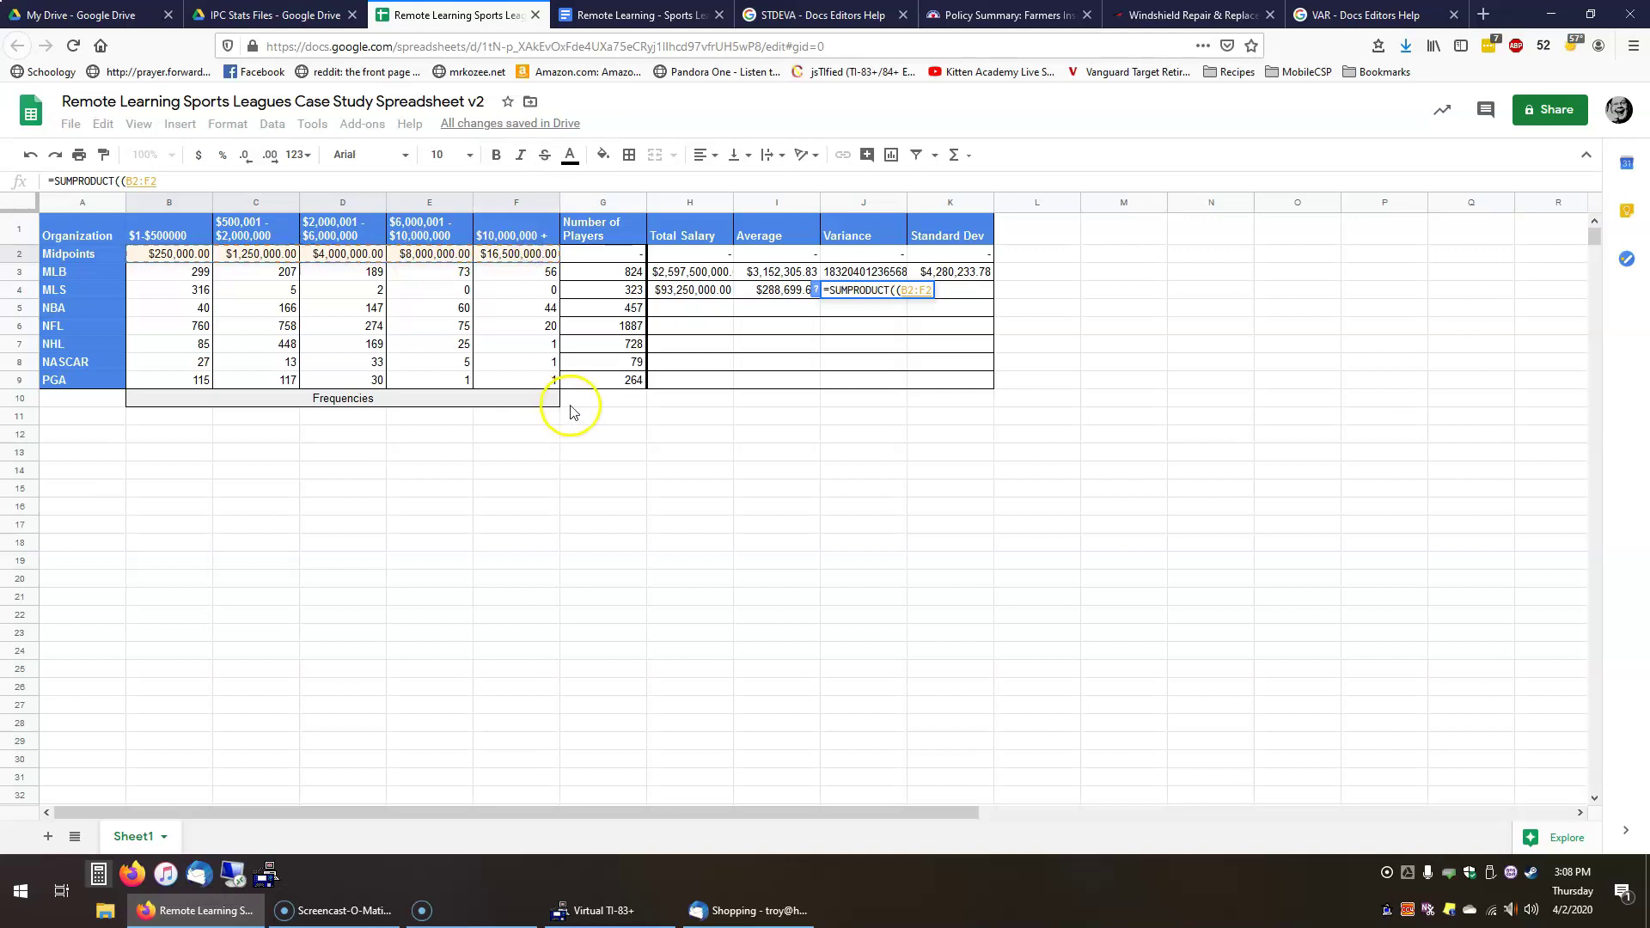
{"action": "type", "text": "-"}
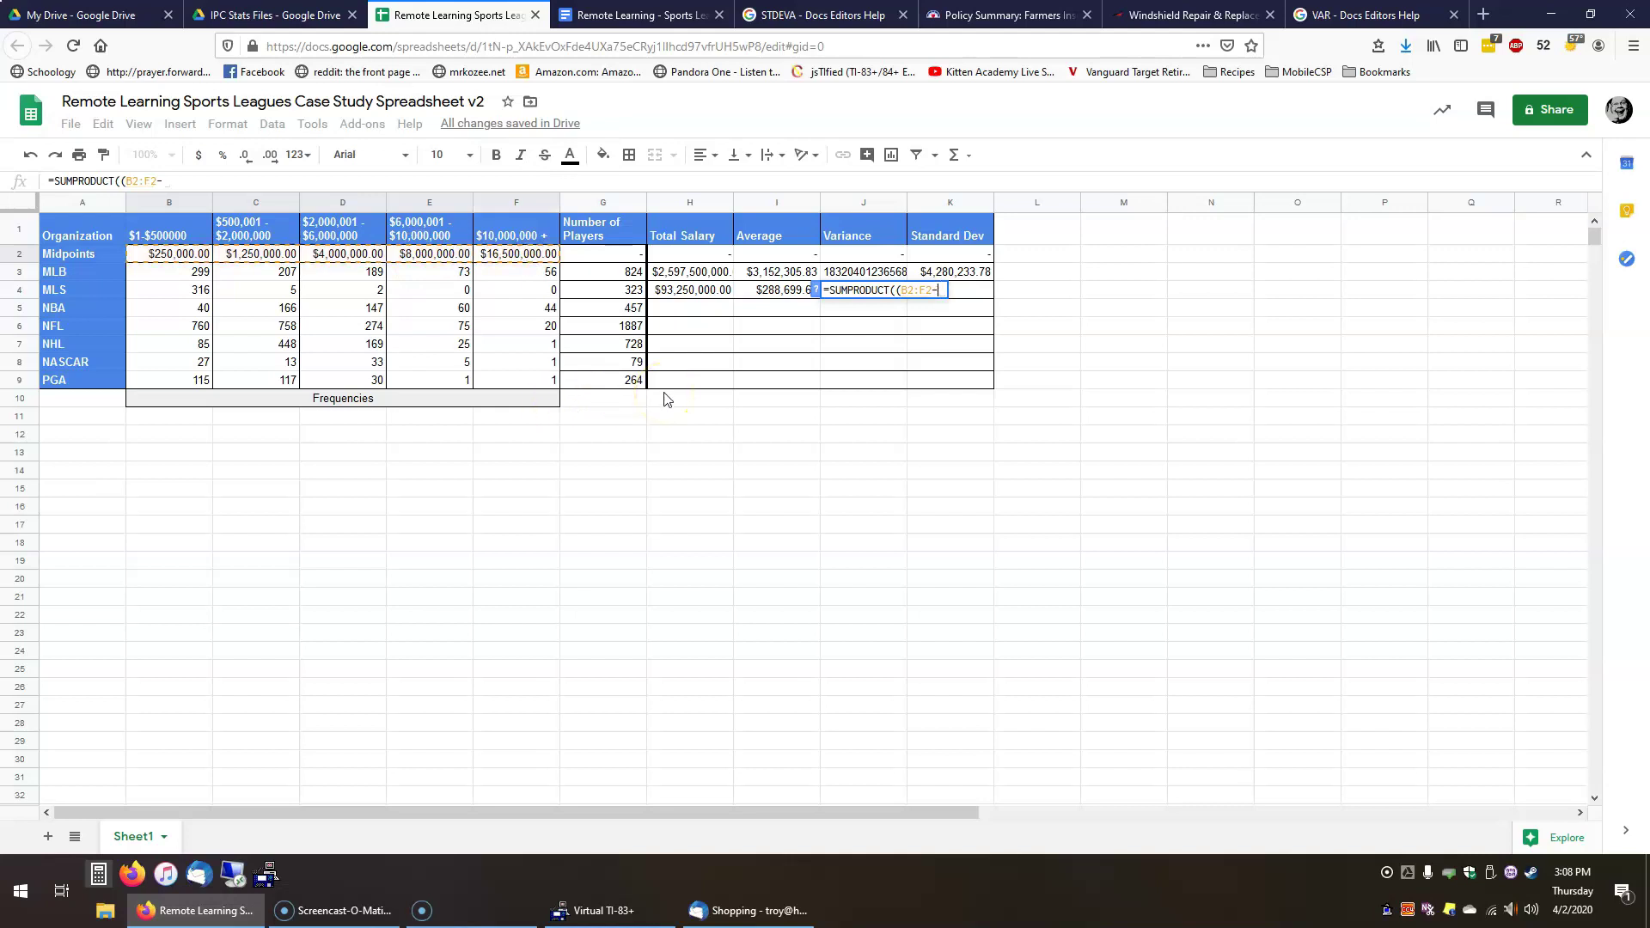
{"action": "left_click", "coordinate": [791, 292]}
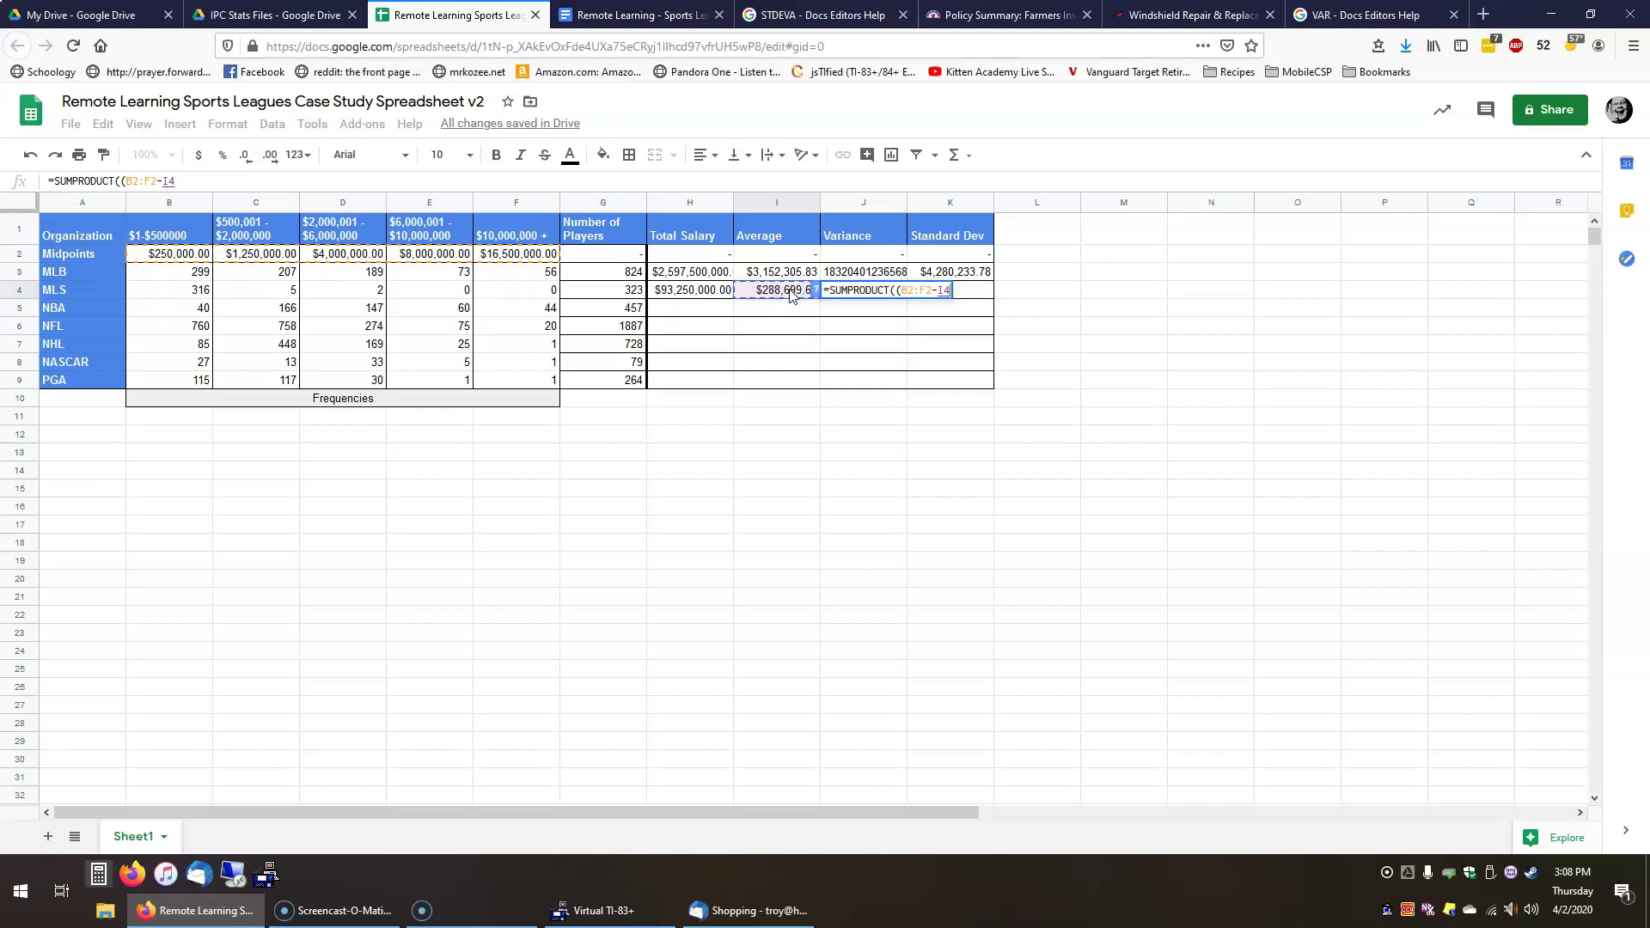
{"action": "type", "text": ")^2,"}
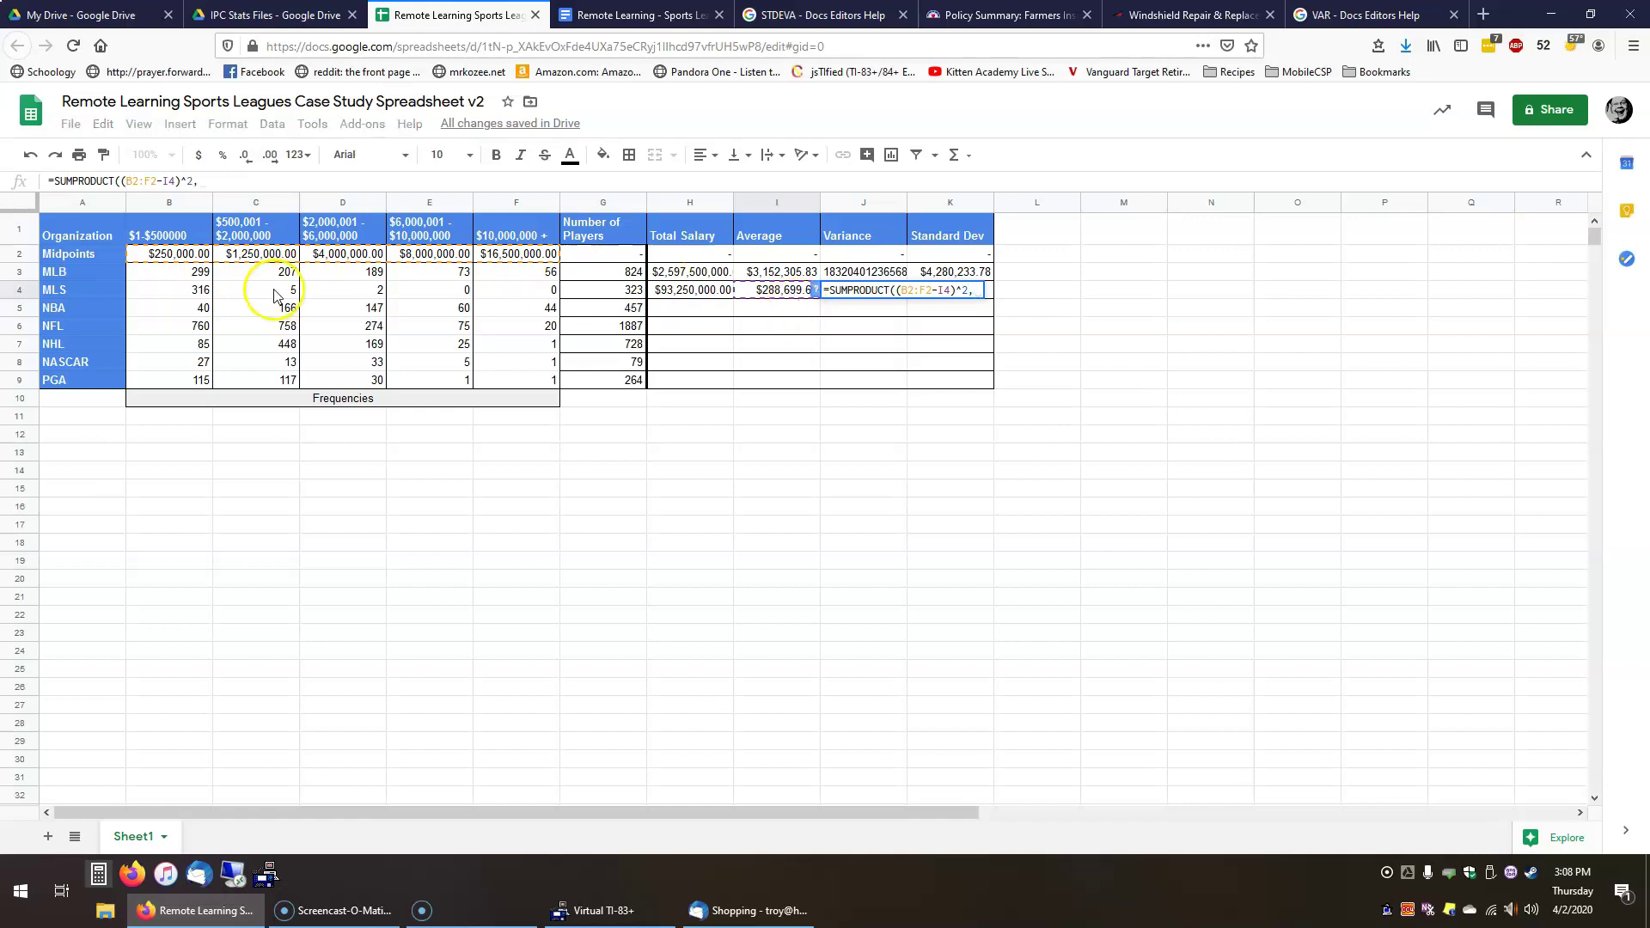
{"action": "left_click", "coordinate": [197, 292]}
{"action": "left_click_drag", "start_coordinate": [196, 292], "coordinate": [507, 292]}
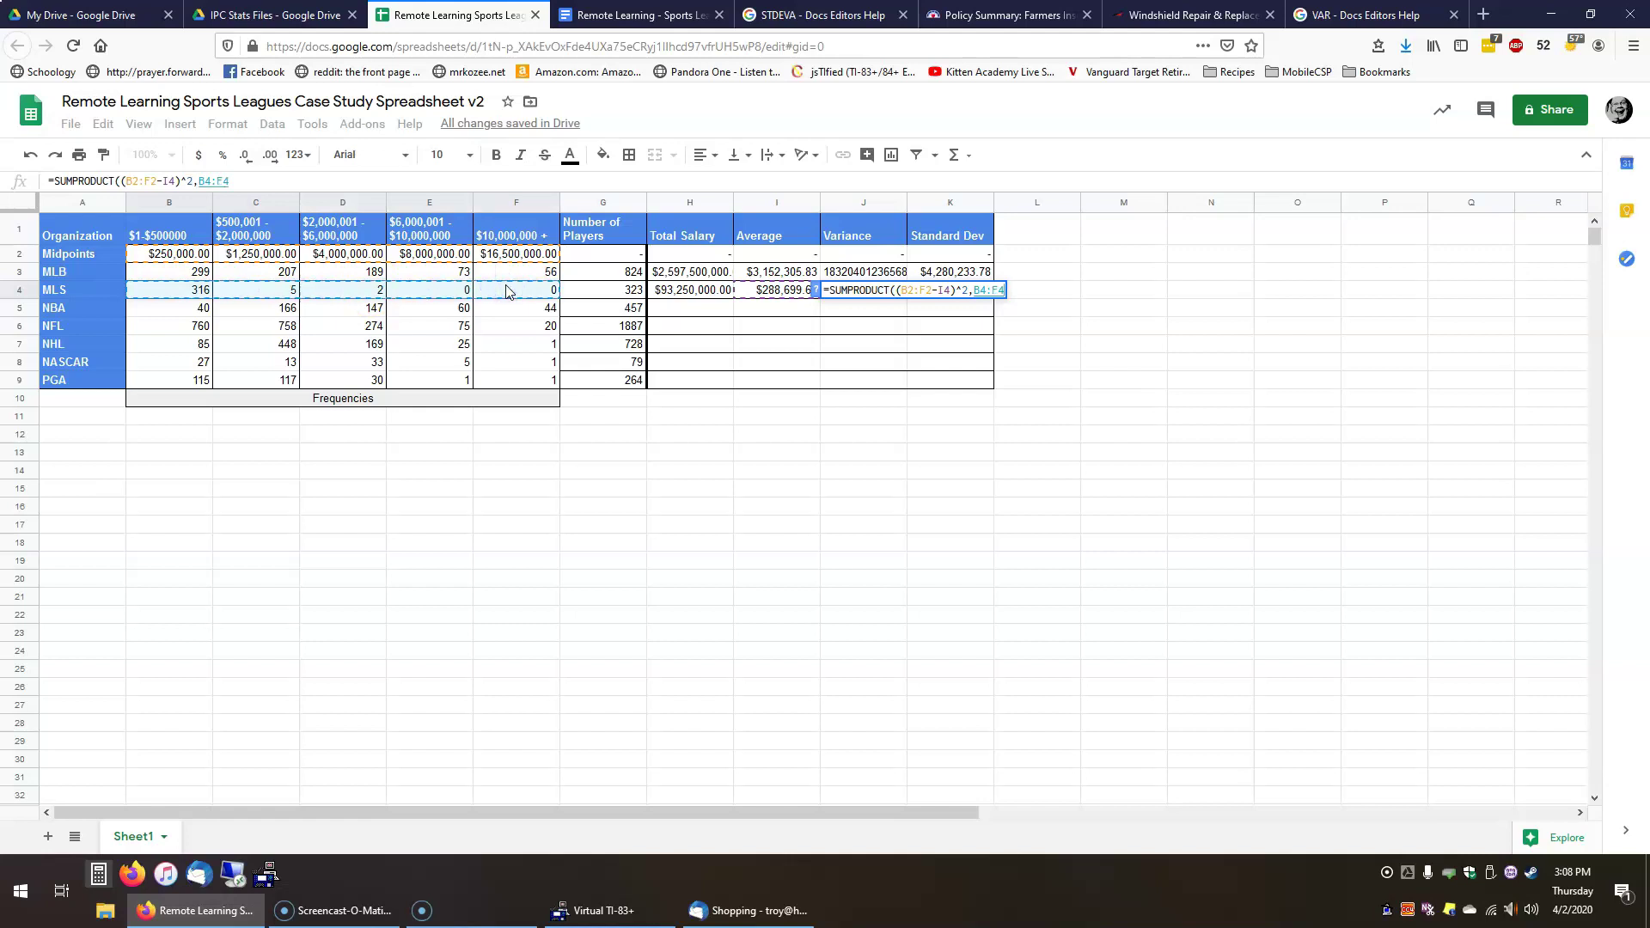
{"action": "type", "text": ")"}
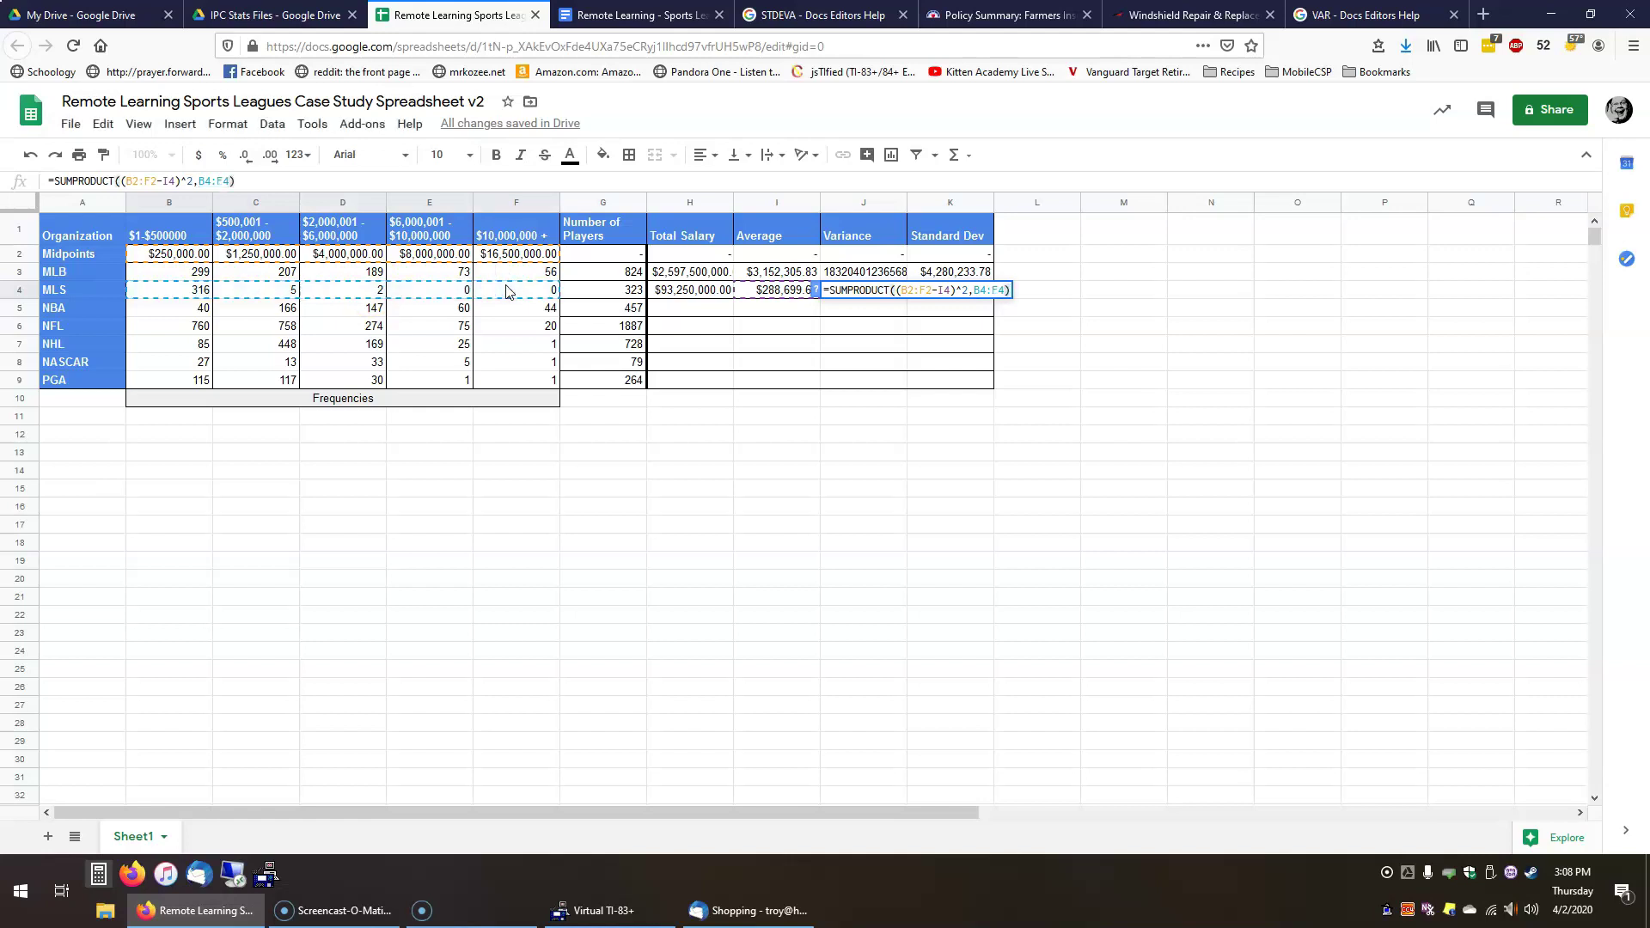
{"action": "type", "text": "/"}
{"action": "left_click", "coordinate": [613, 290]}
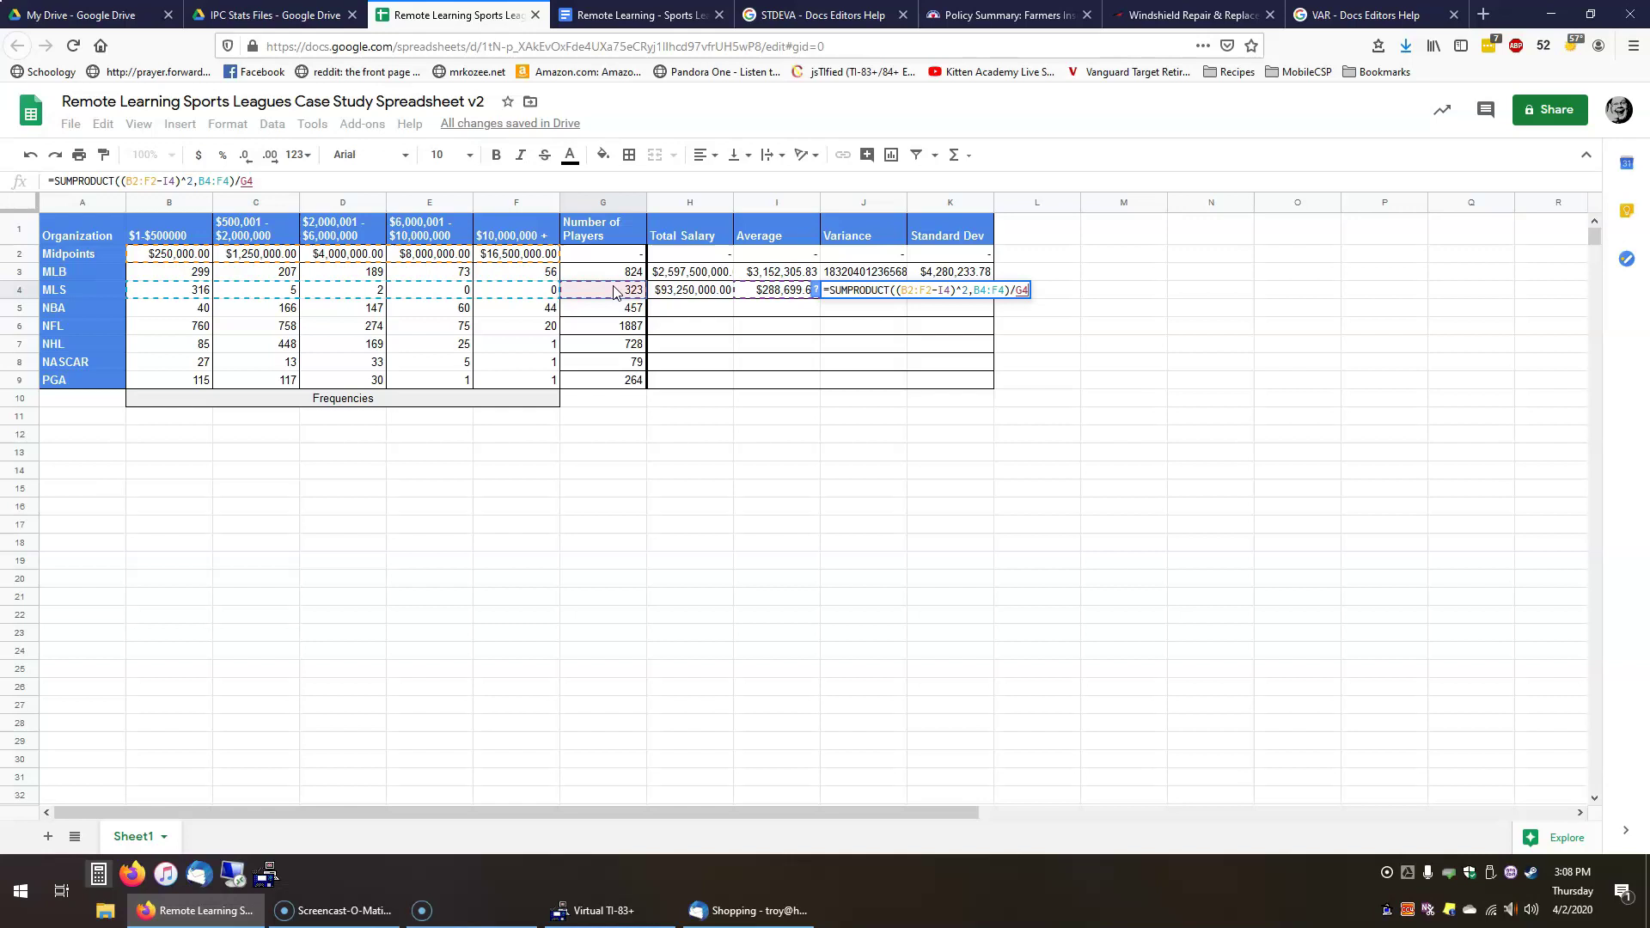
{"action": "key", "text": "Return"}
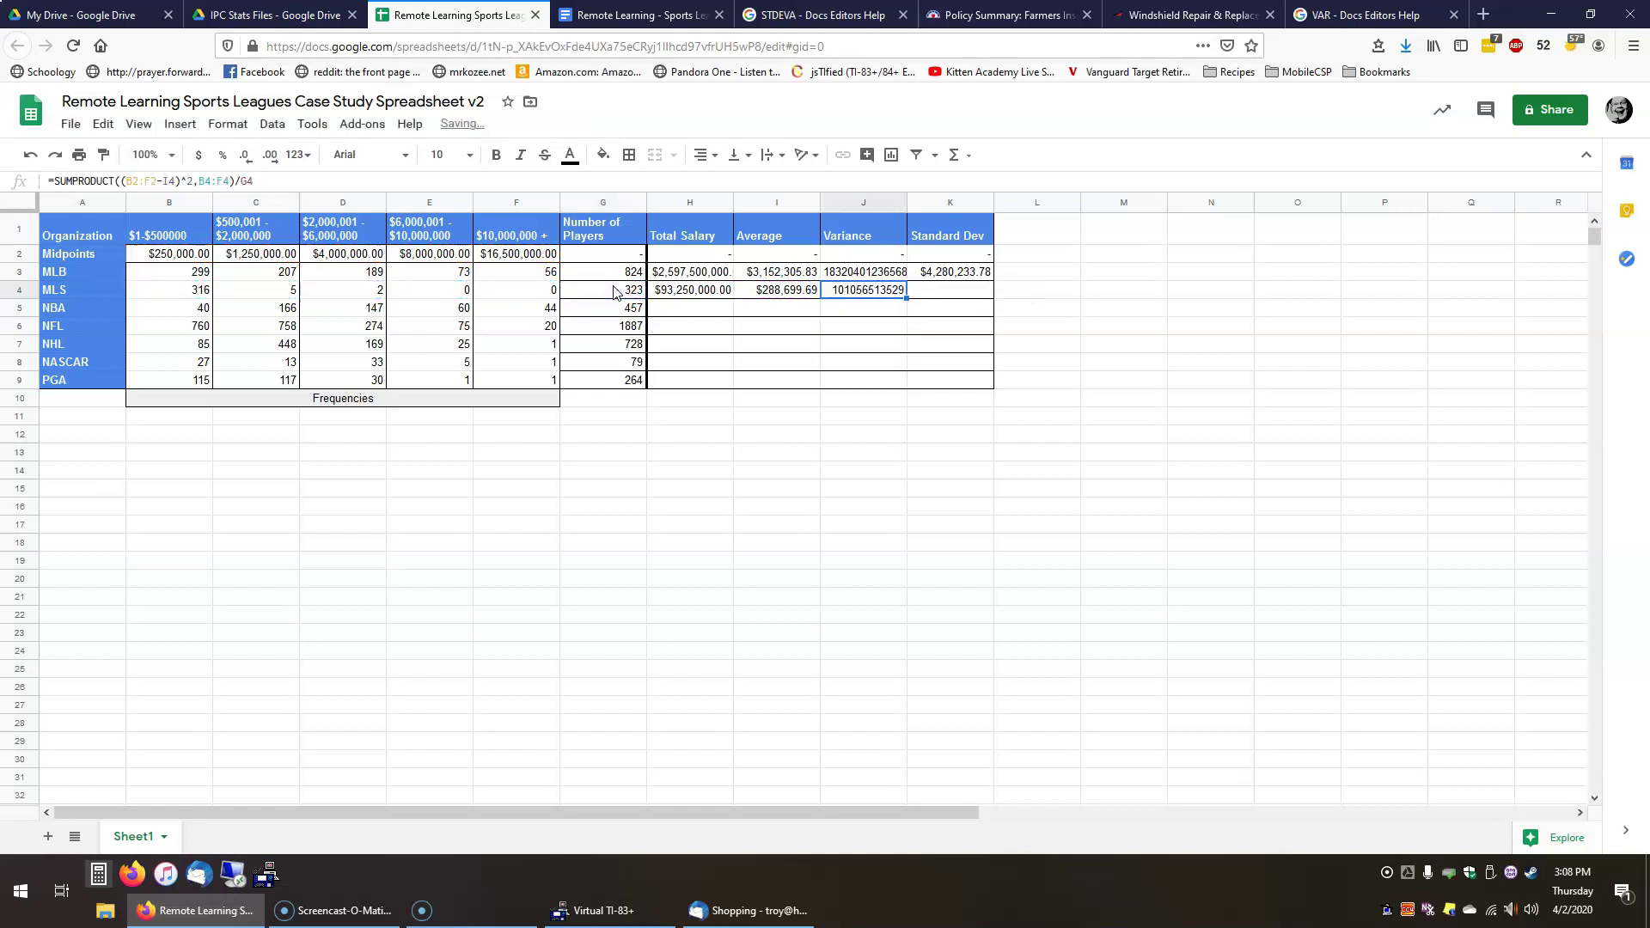
- Fill in MLS's Standard Dev in K4 by copying MLB's square-root formula from K3
{"action": "key", "text": "Right"}
{"action": "key", "text": "Up"}
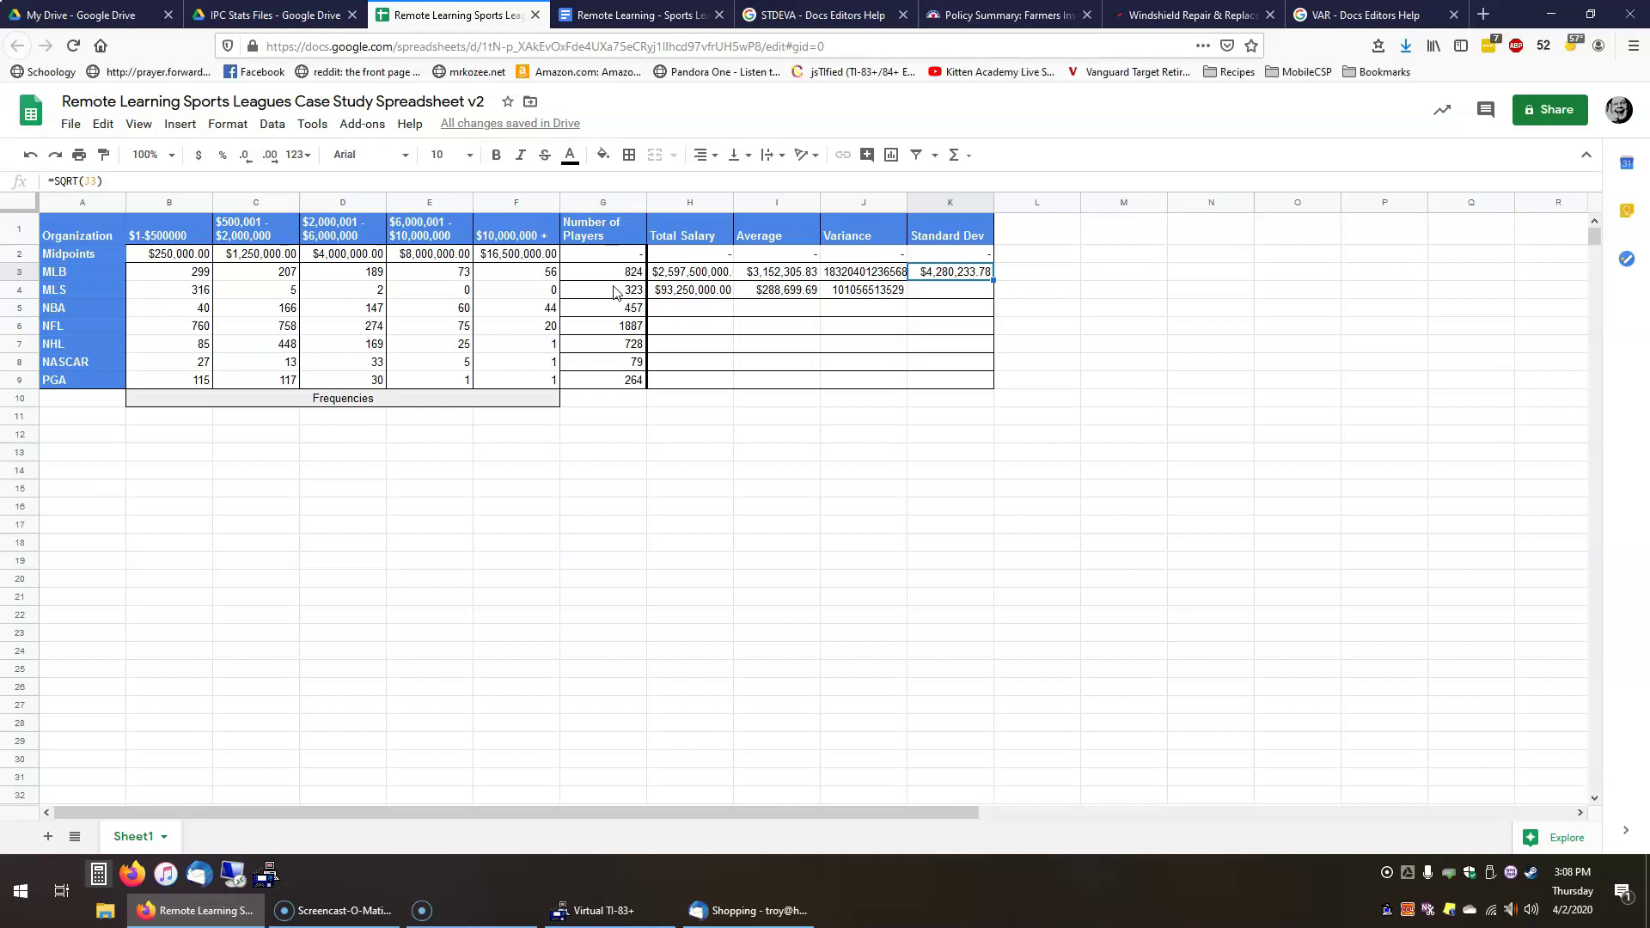
{"action": "key", "text": "Down"}
{"action": "key", "text": "ctrl+v"}
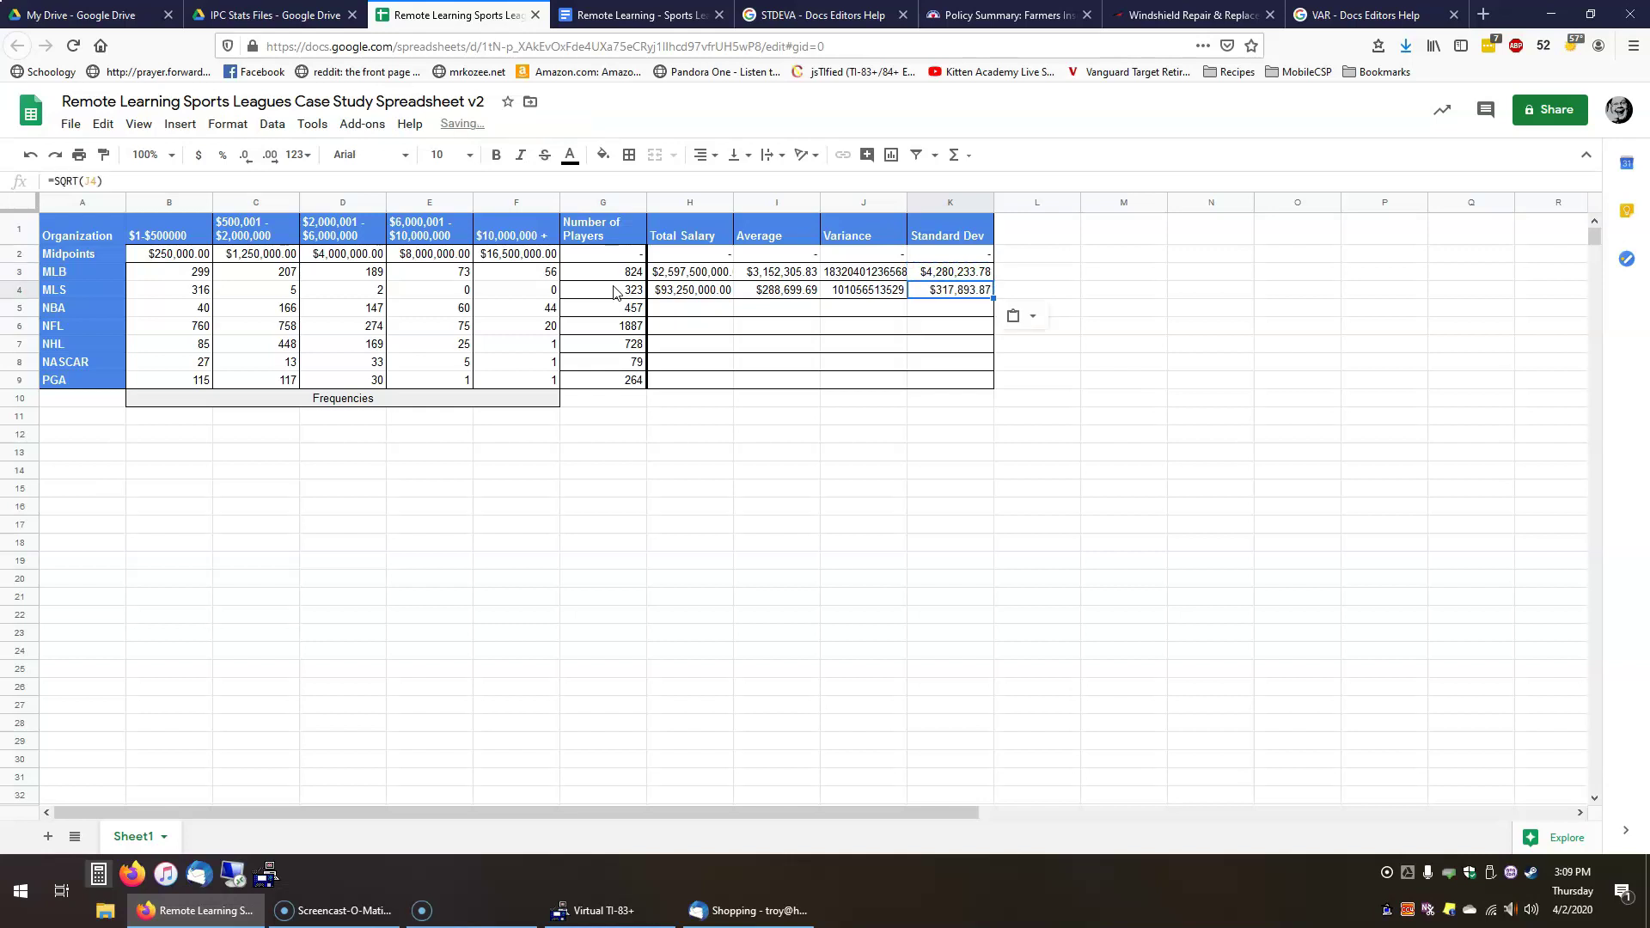
- Calculate NBA's Total Salary in H5 with =SUMPRODUCT(B2:F2,B5:F5) and format the result as currency
{"action": "key", "text": "Left"}
{"action": "key", "text": "Left"}
{"action": "key", "text": "Right"}
{"action": "key", "text": "Right"}
{"action": "key", "text": "Left"}
{"action": "key", "text": "Left"}
{"action": "key", "text": "Left"}
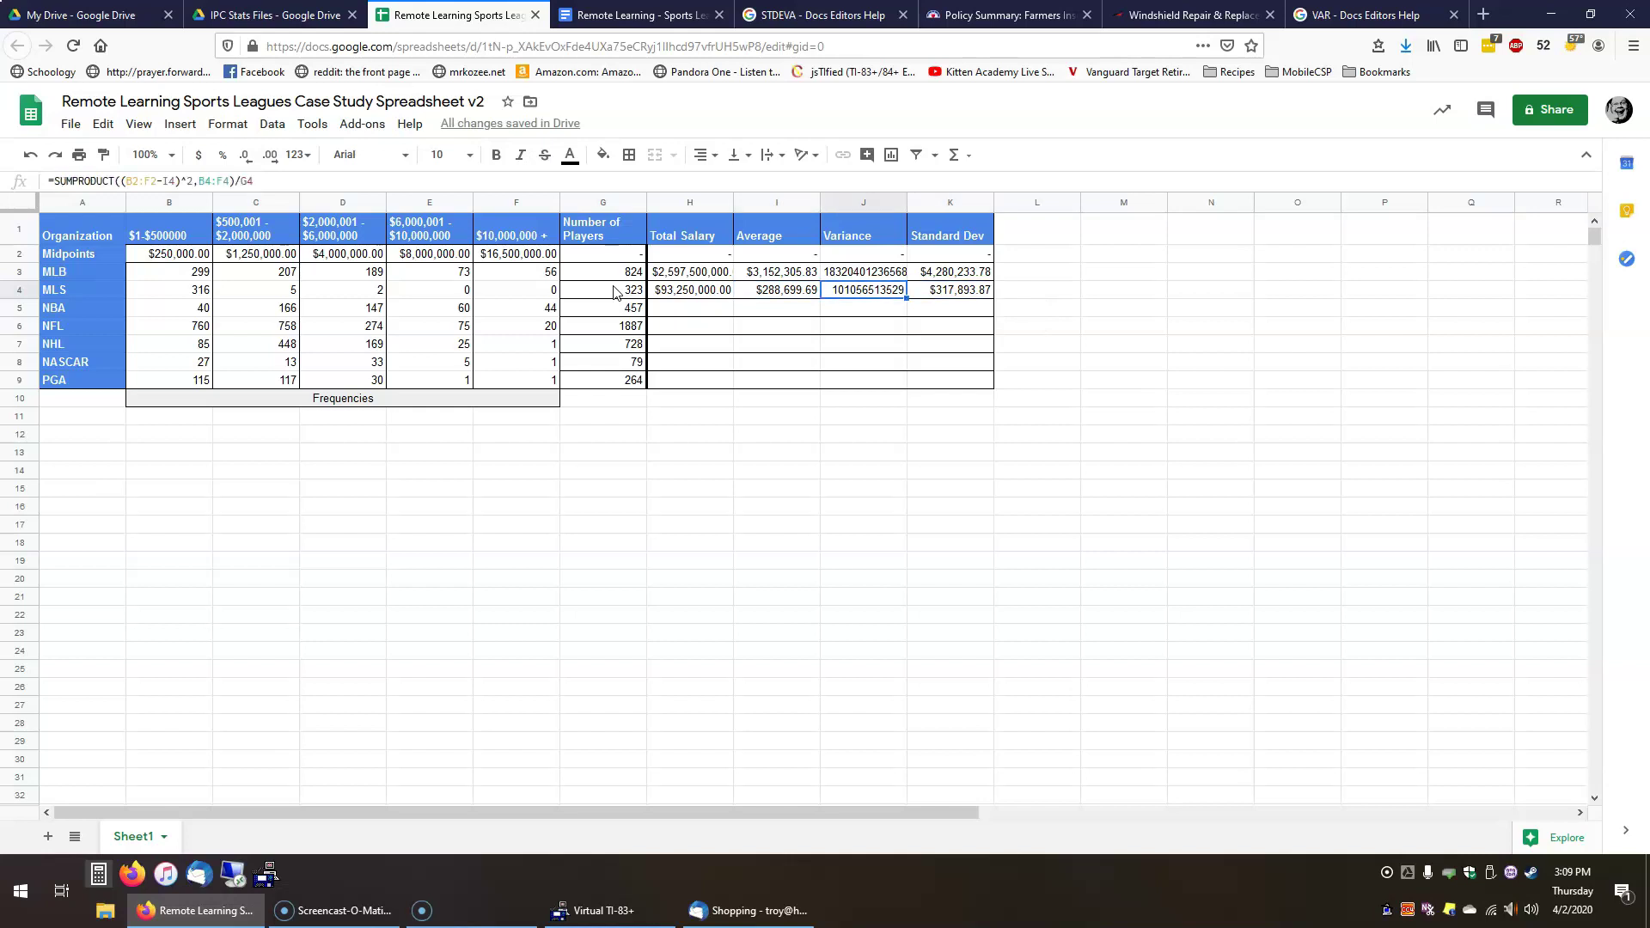
{"action": "key", "text": "Down"}
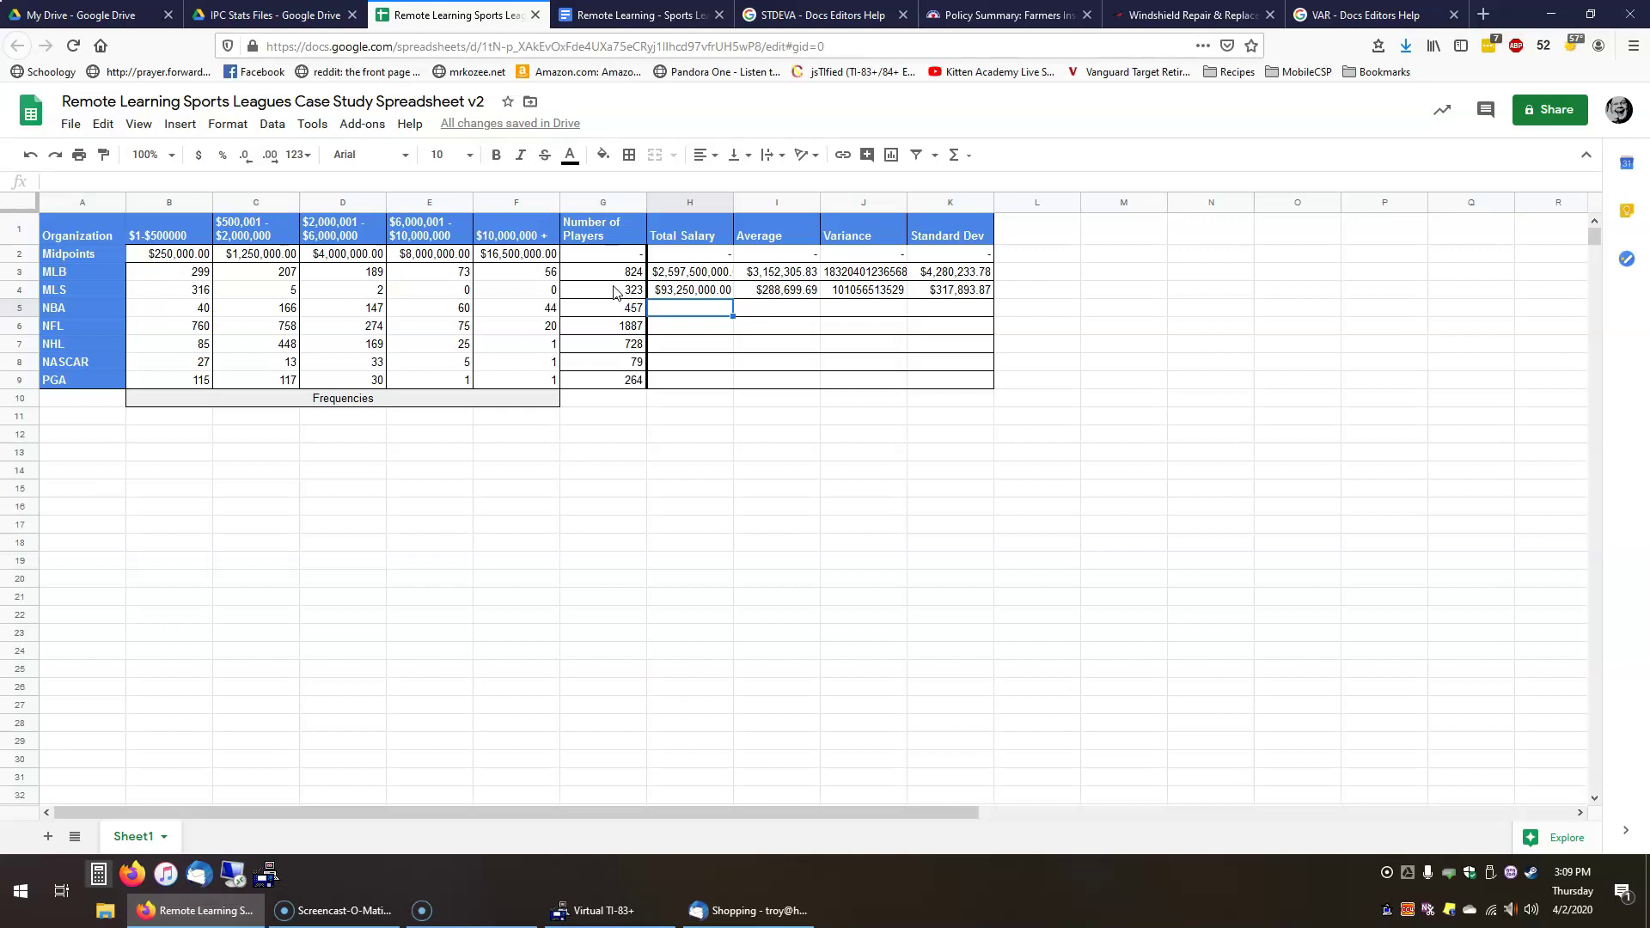
{"action": "key", "text": "Right"}
{"action": "key", "text": "Left"}
{"action": "type", "text": "="}
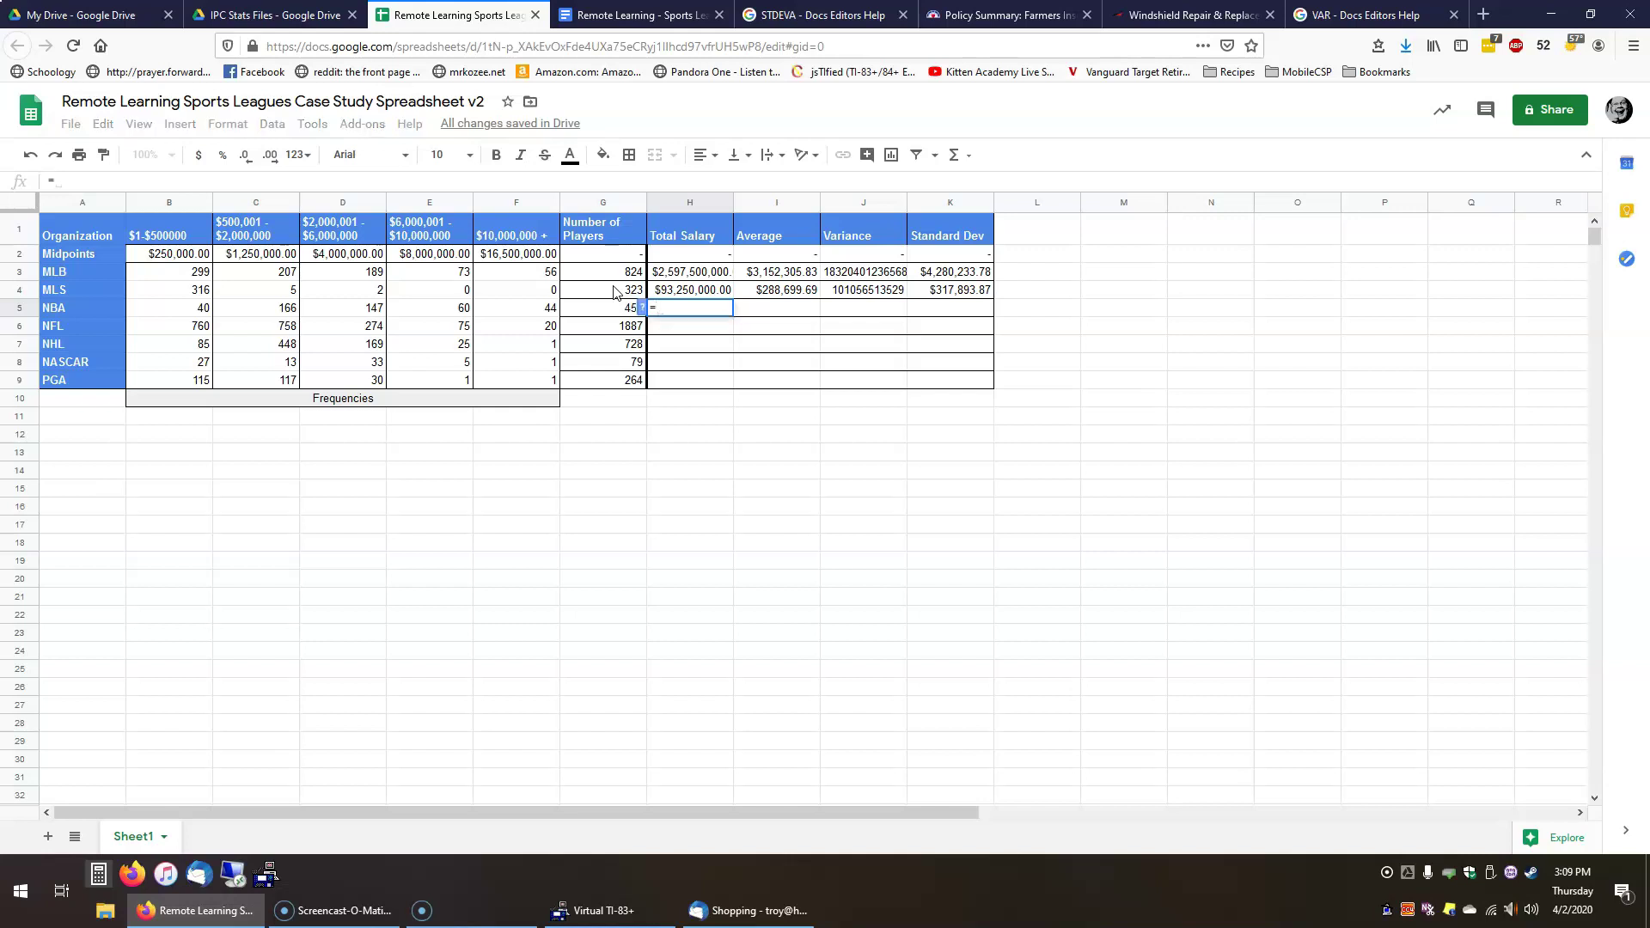
{"action": "type", "text": "SUMPR"}
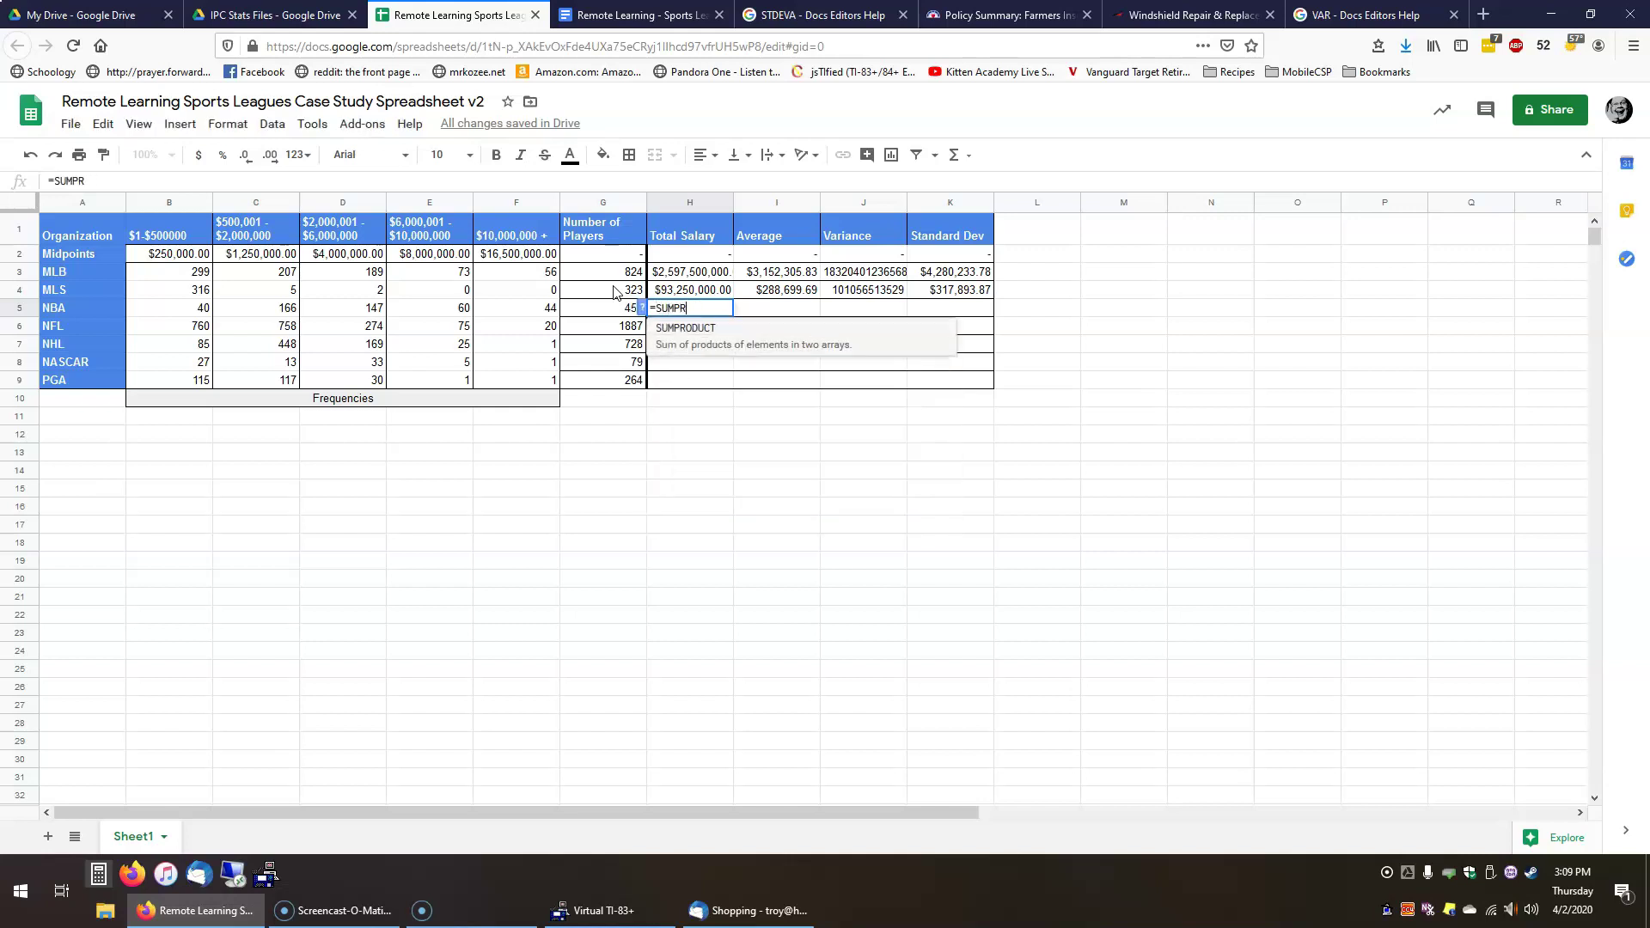
{"action": "type", "text": "ODUCT("}
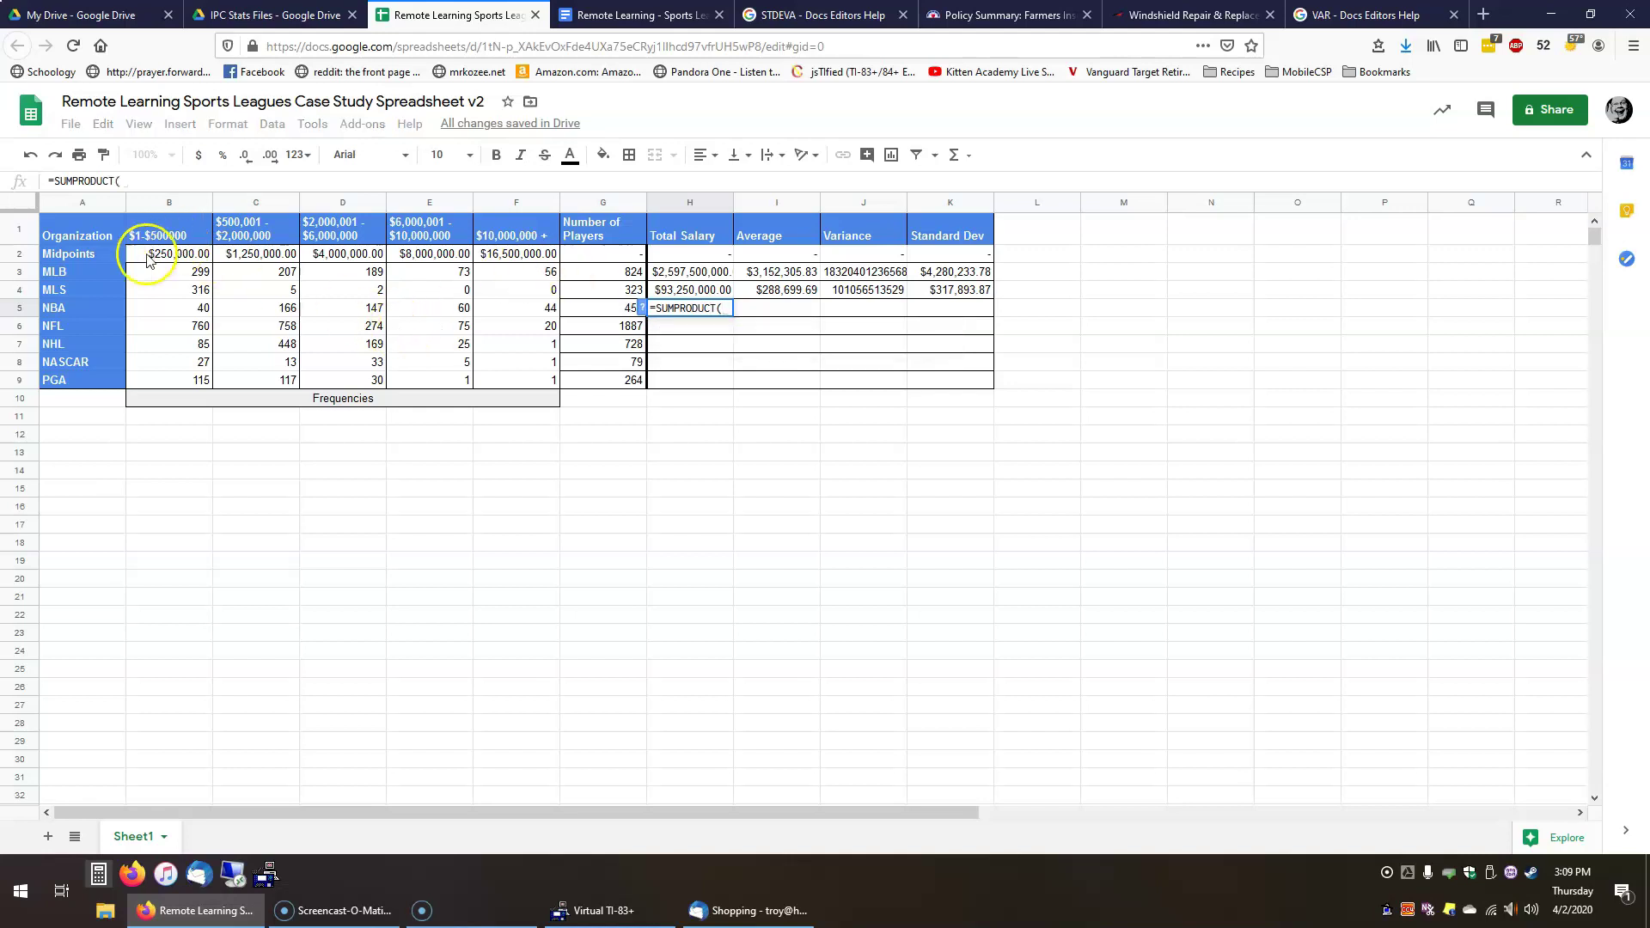
{"action": "left_click_drag", "start_coordinate": [151, 255], "coordinate": [533, 255]}
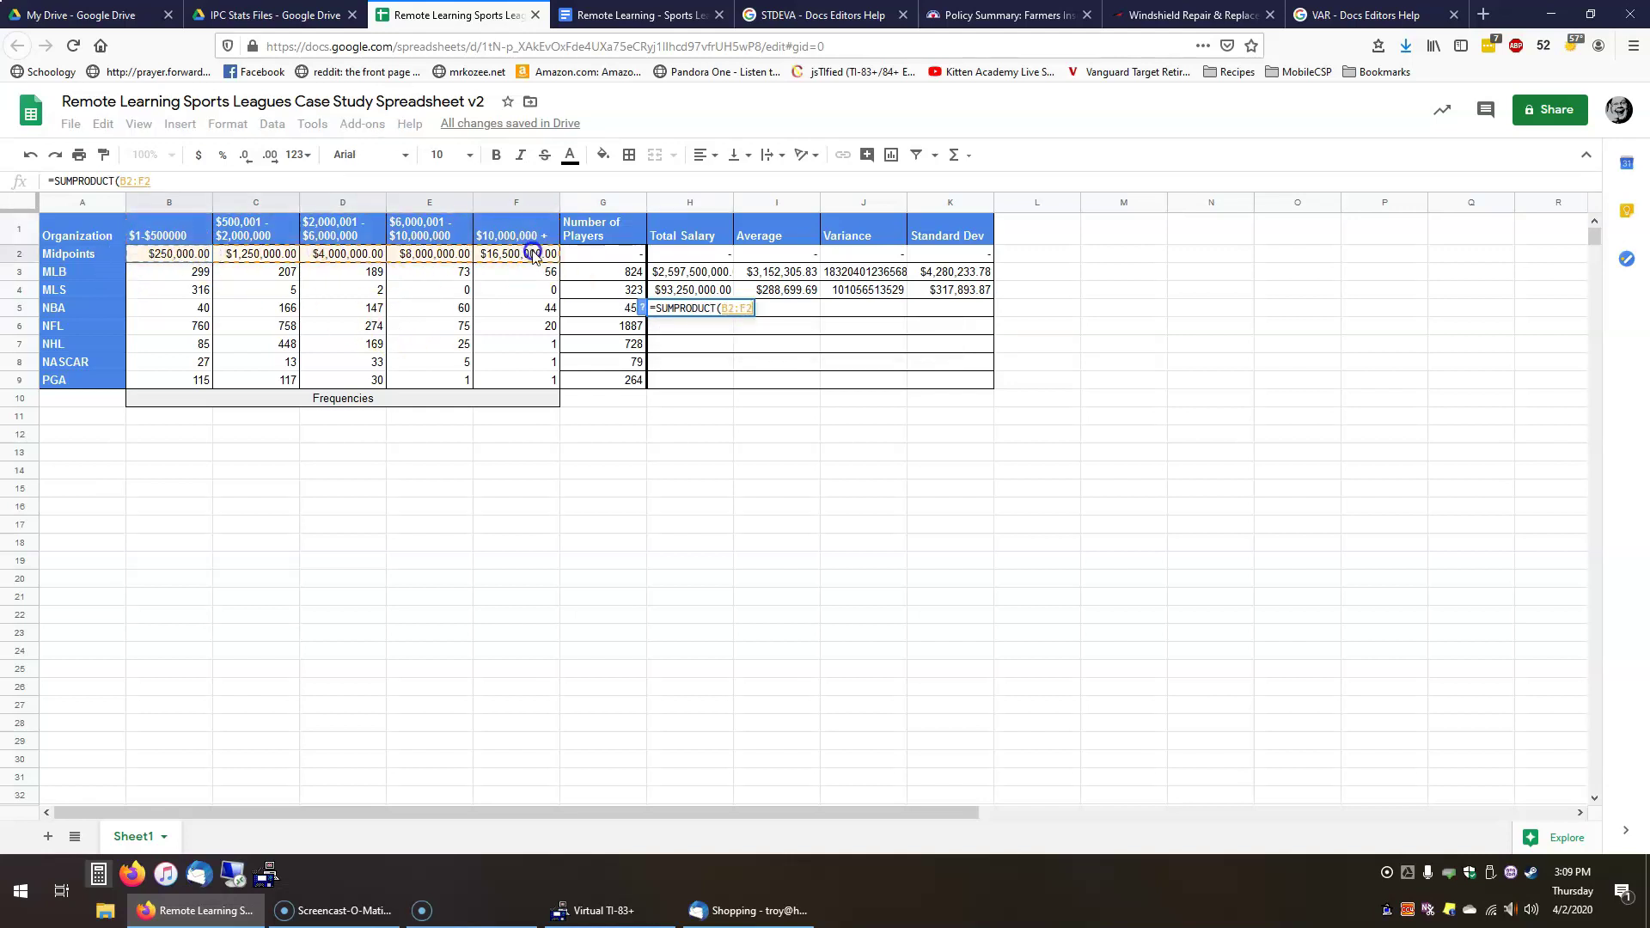
{"action": "type", "text": ","}
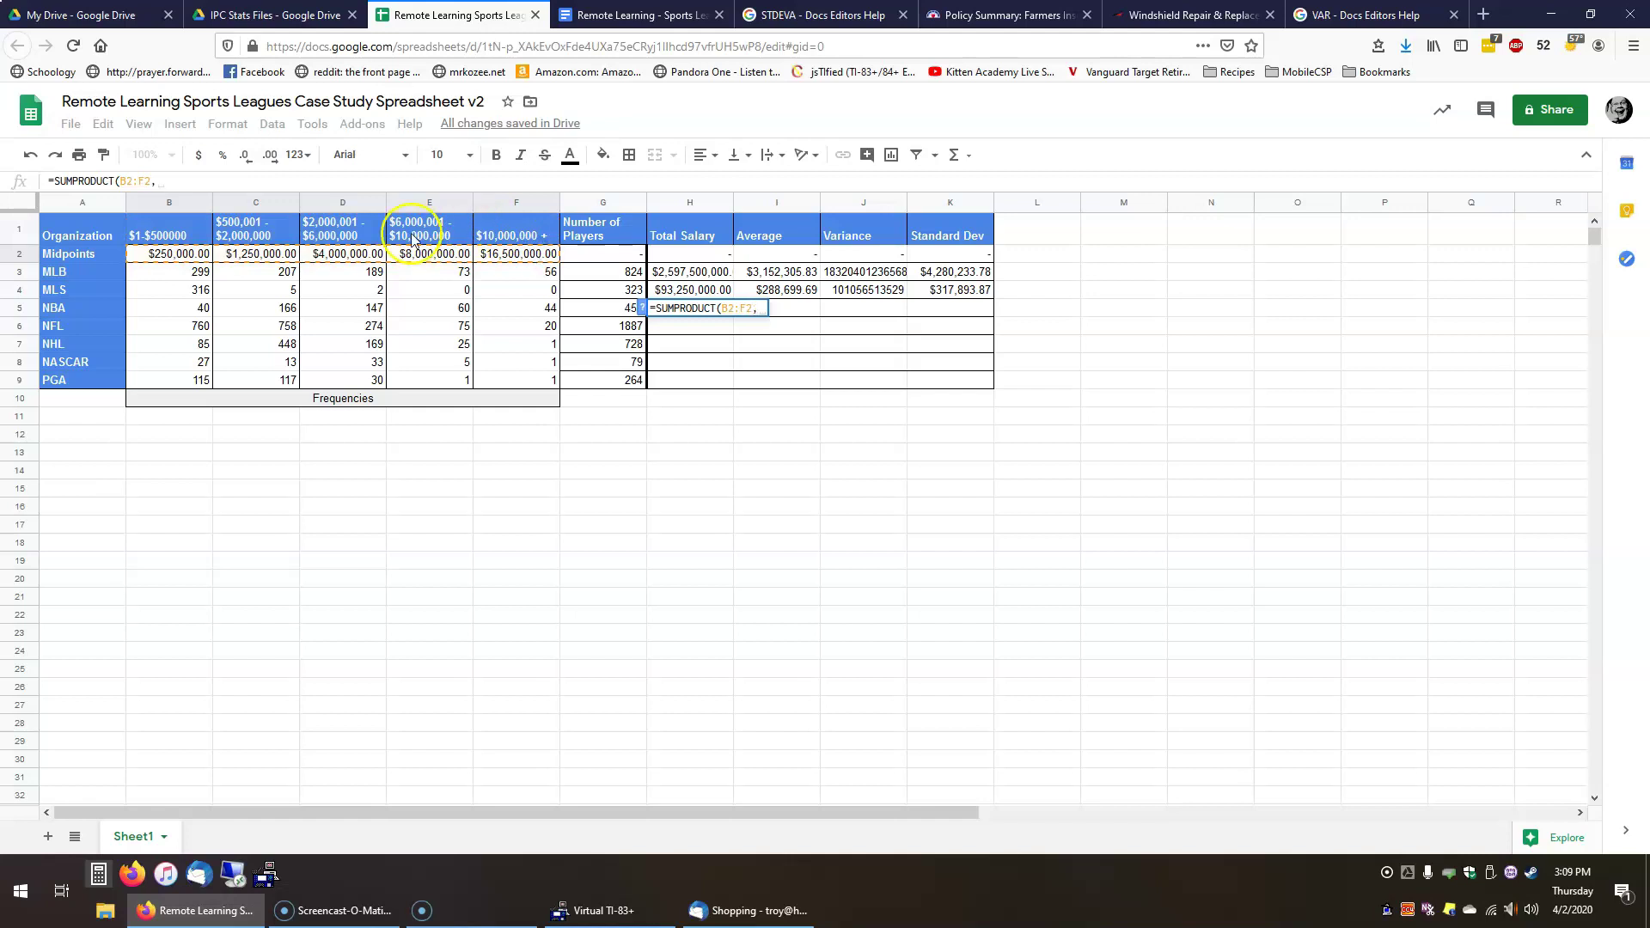
{"action": "left_click", "coordinate": [191, 310]}
{"action": "key", "text": "shift+Right"}
{"action": "key", "text": "shift+Right"}
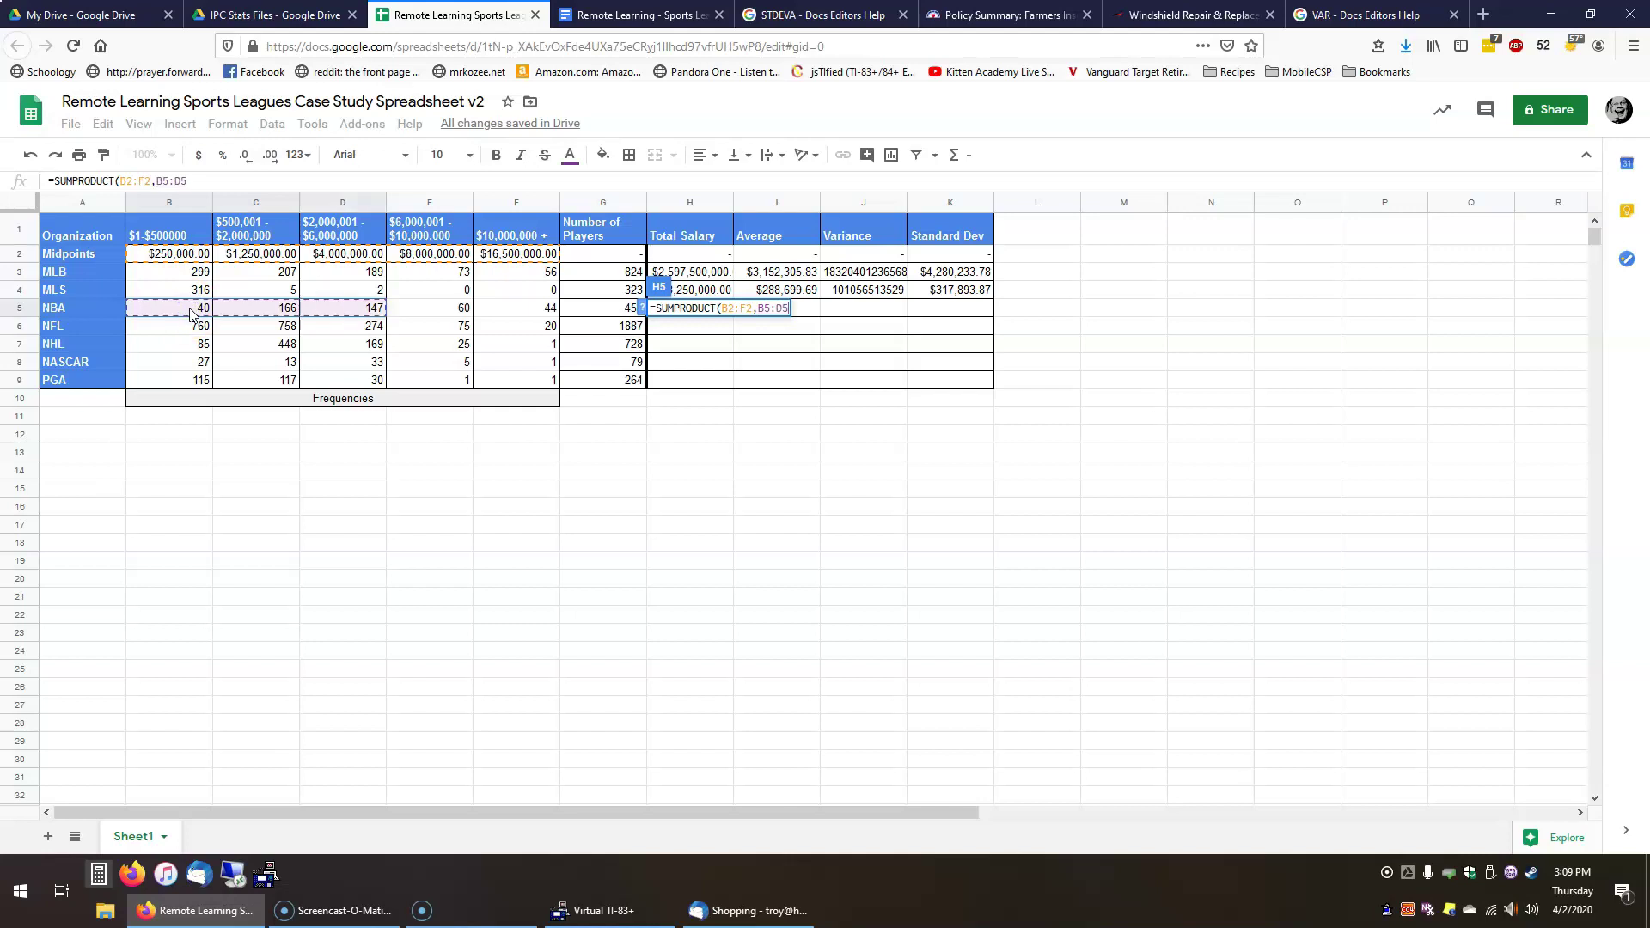
{"action": "key", "text": "shift+Right"}
{"action": "key", "text": "shift+Right"}
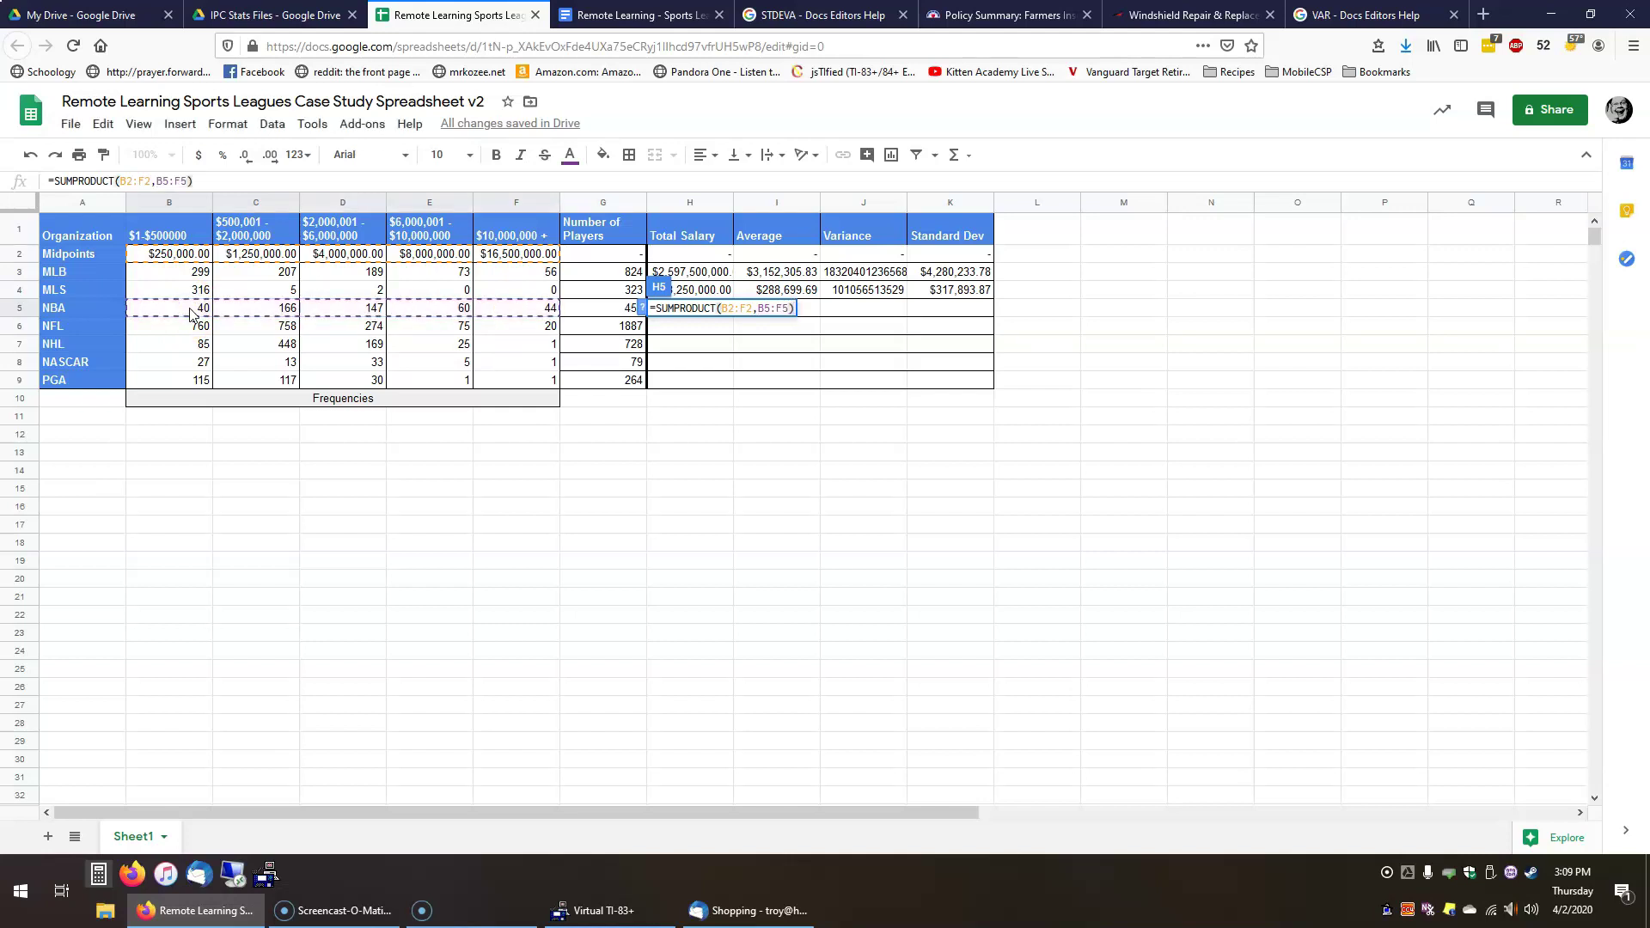
{"action": "key", "text": "Return"}
{"action": "key", "text": "Up"}
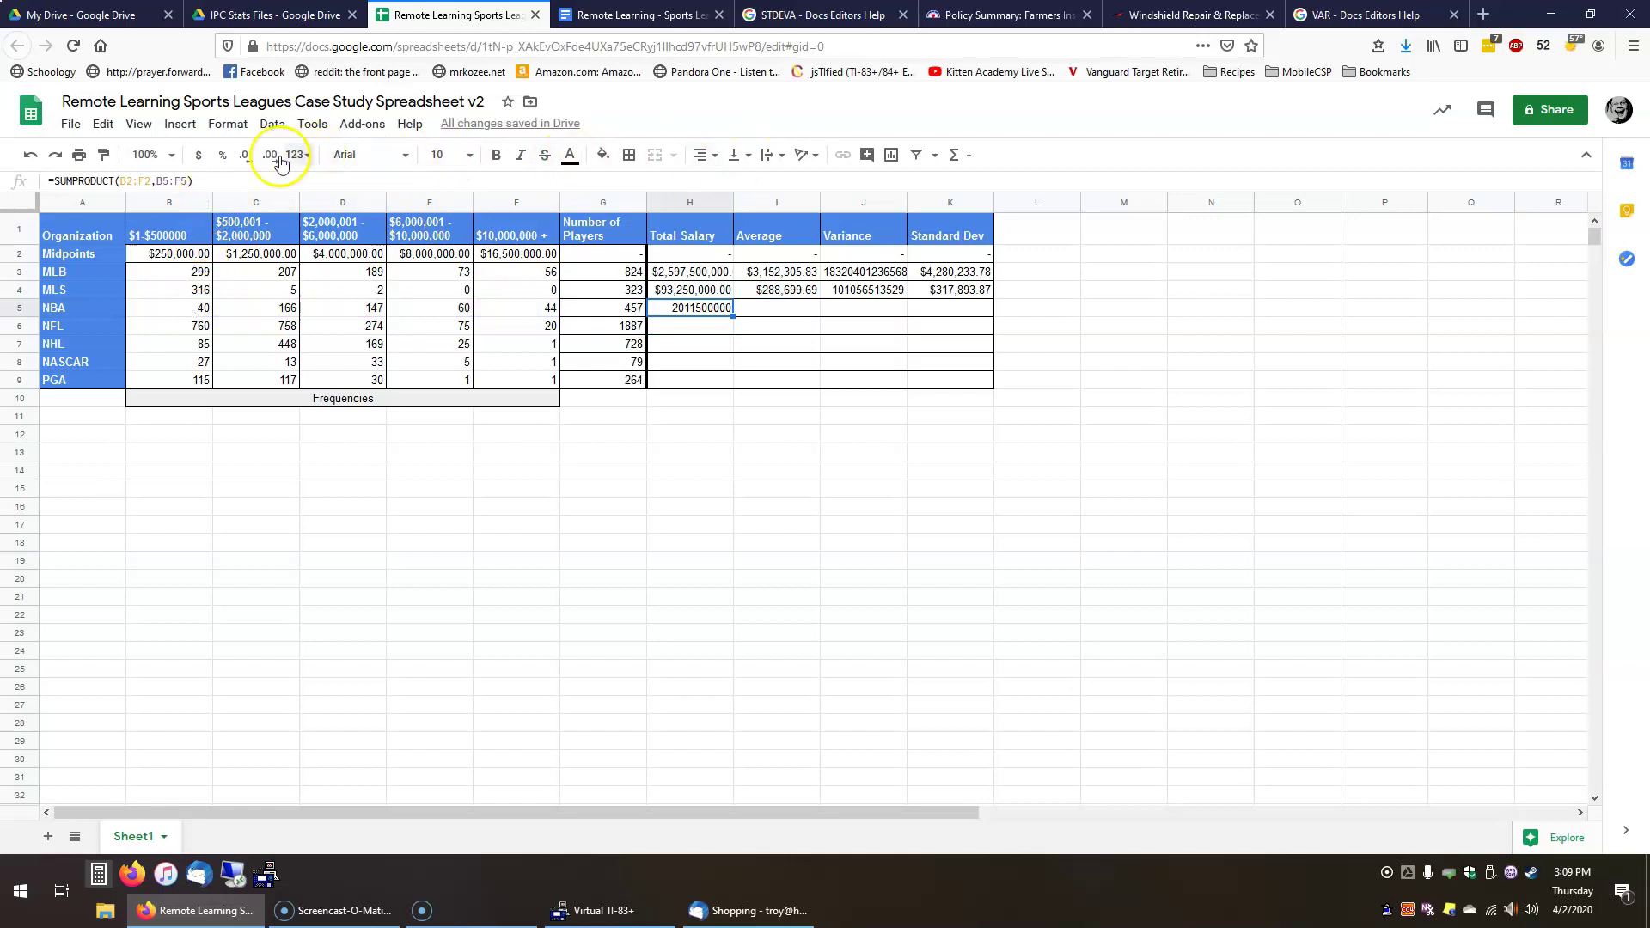
{"action": "left_click", "coordinate": [199, 155]}
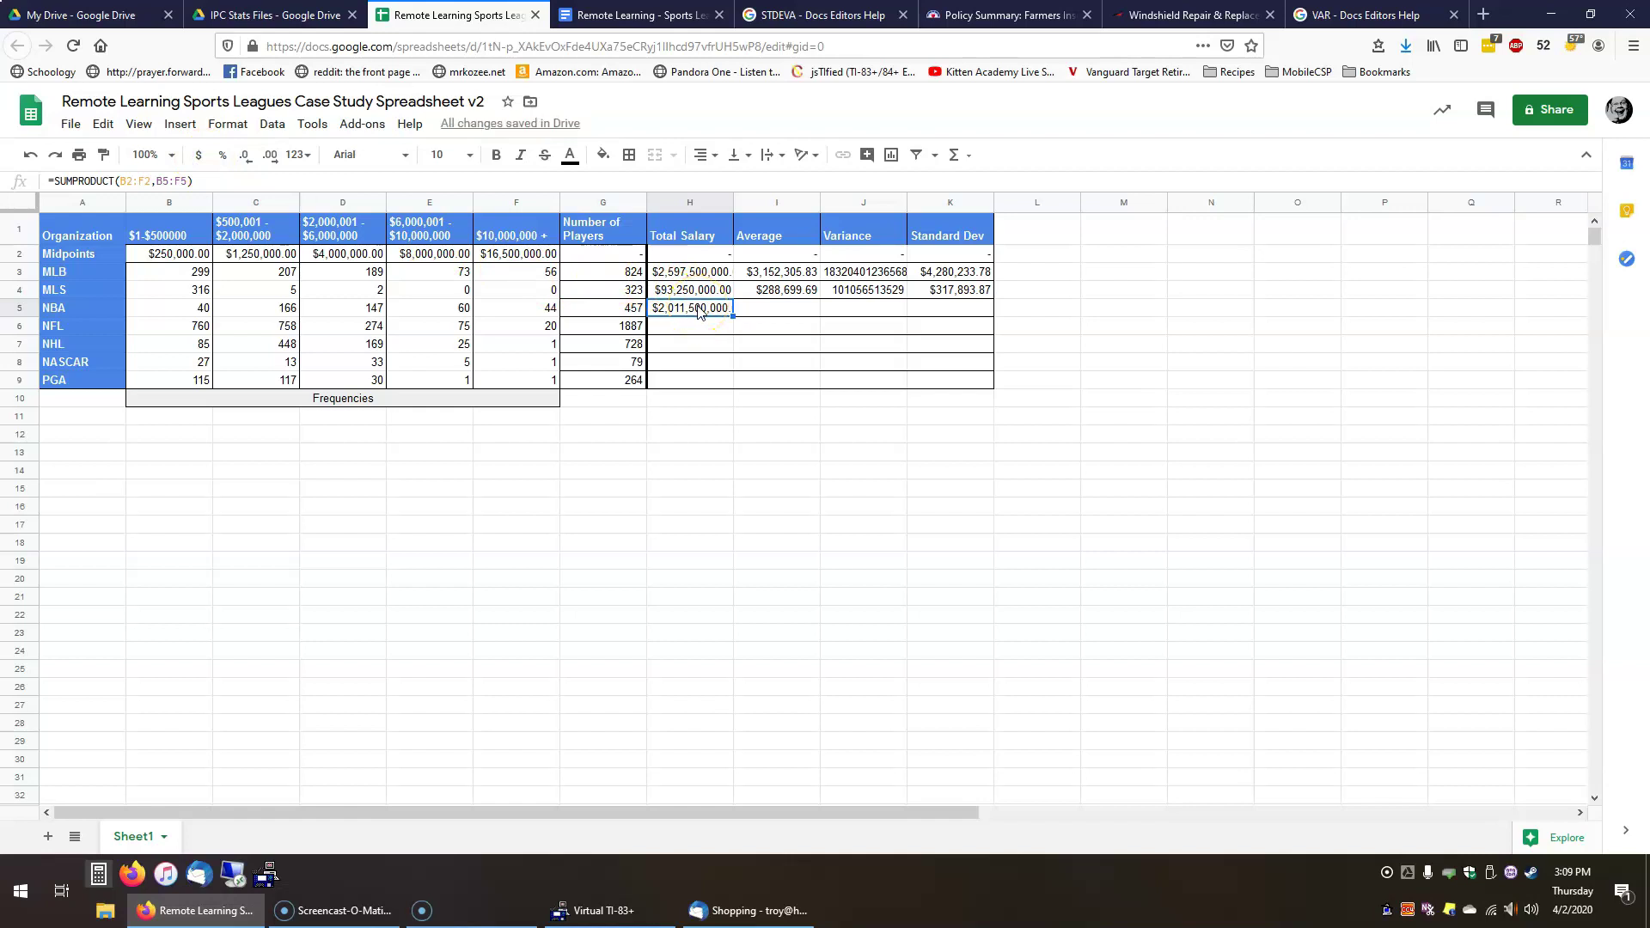
- Fill in NBA's Average in I5 by copying MLS's average formula from I4
{"action": "left_click", "coordinate": [800, 294]}
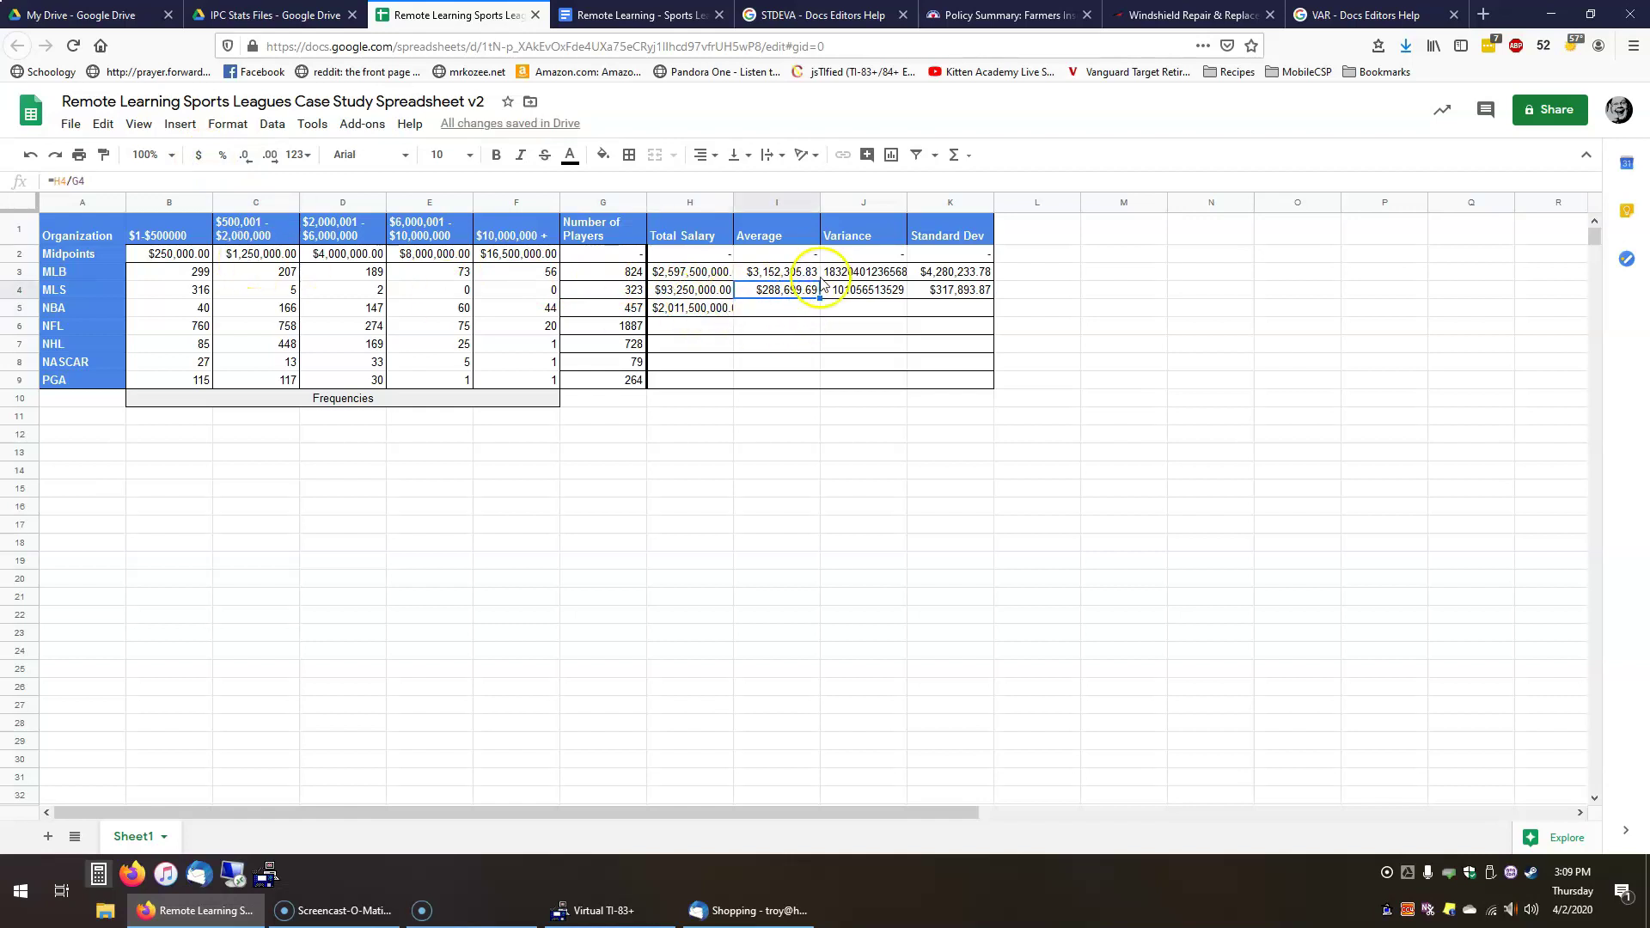
{"action": "key", "text": "ctrl+c"}
{"action": "key", "text": "Down"}
{"action": "key", "text": "ctrl+v"}
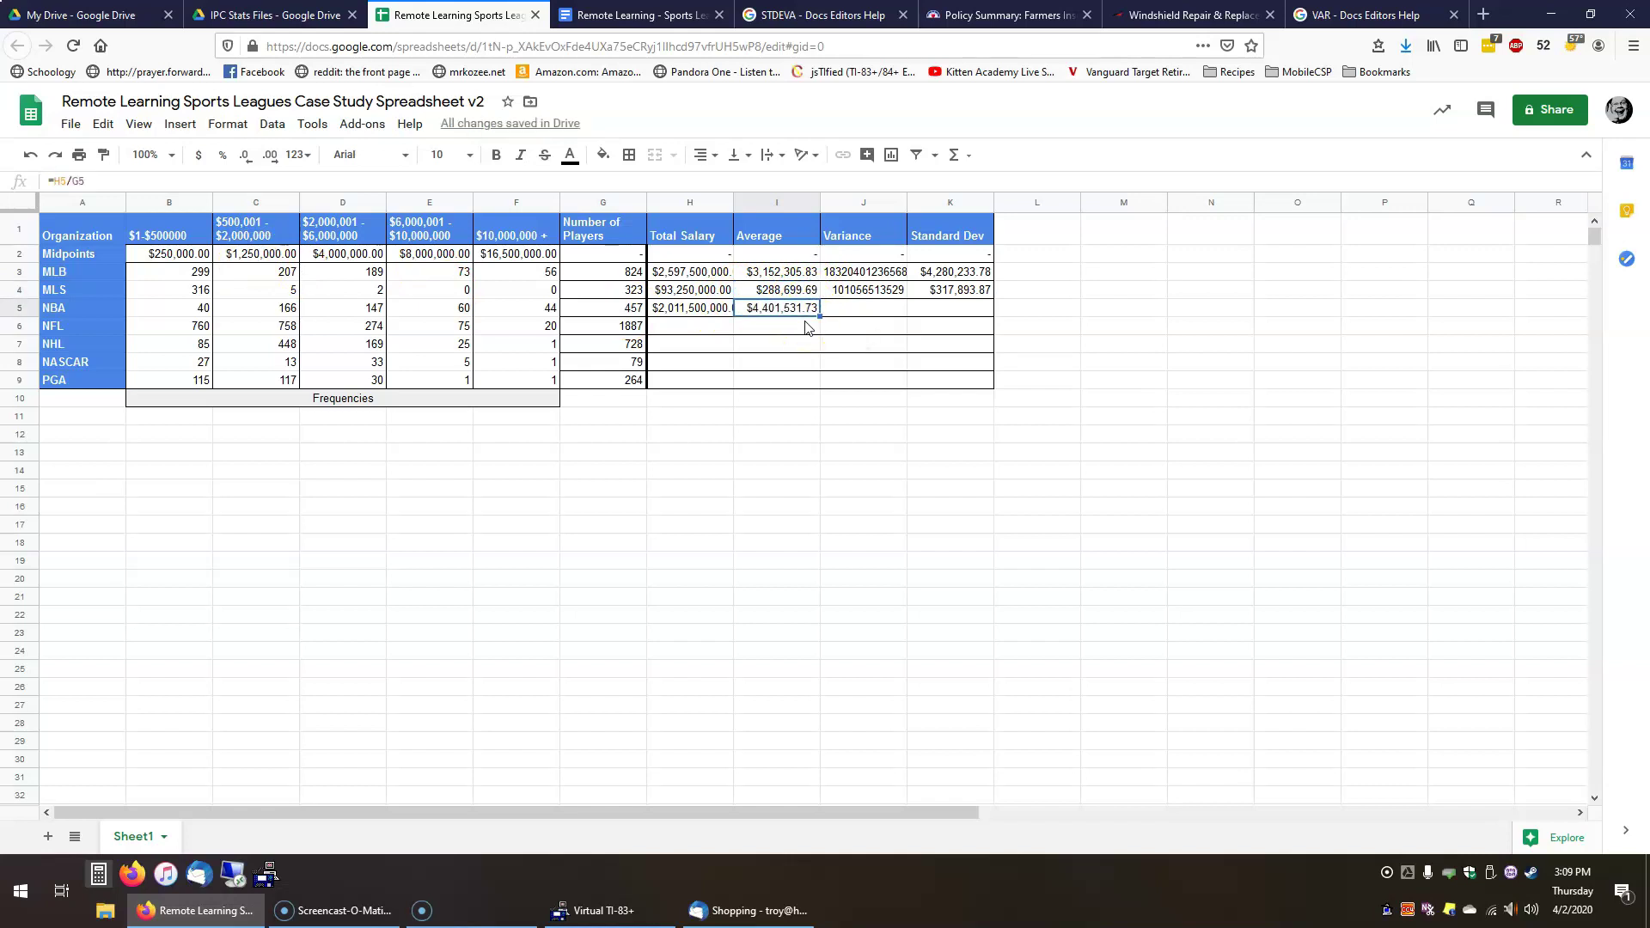
- Calculate NBA's Variance in J5 with =SUMPRODUCT((B2:F2-I5)^2,B5:F5)/G5
{"action": "key", "text": "Right"}
{"action": "type", "text": "="}
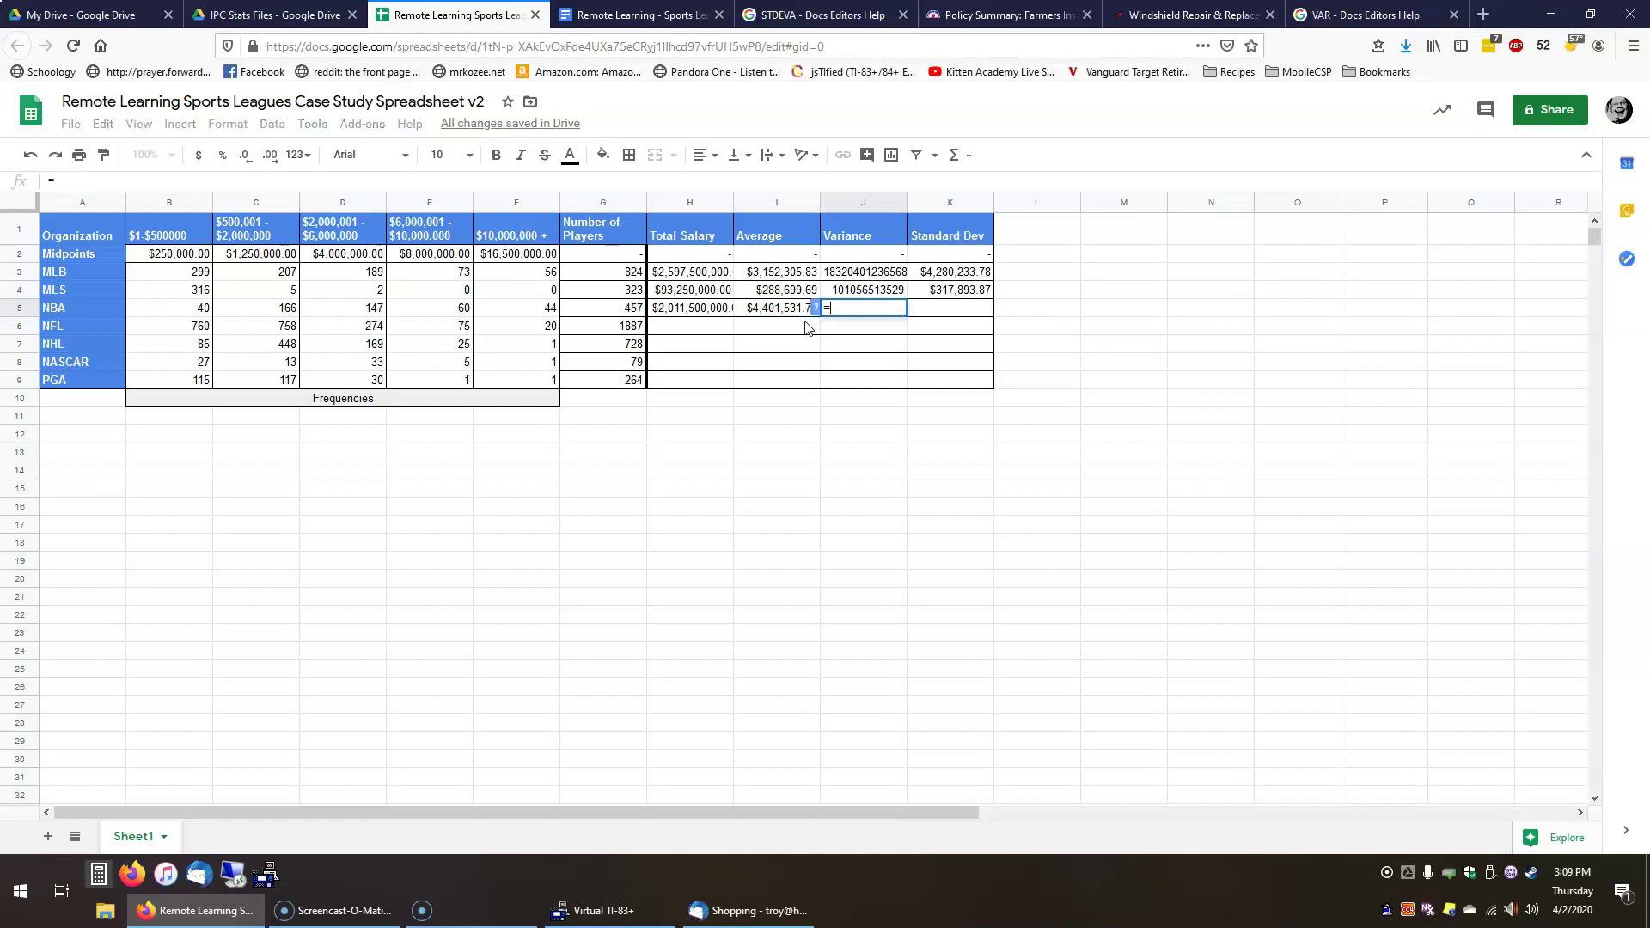
{"action": "type", "text": "SUMPRODUCT"}
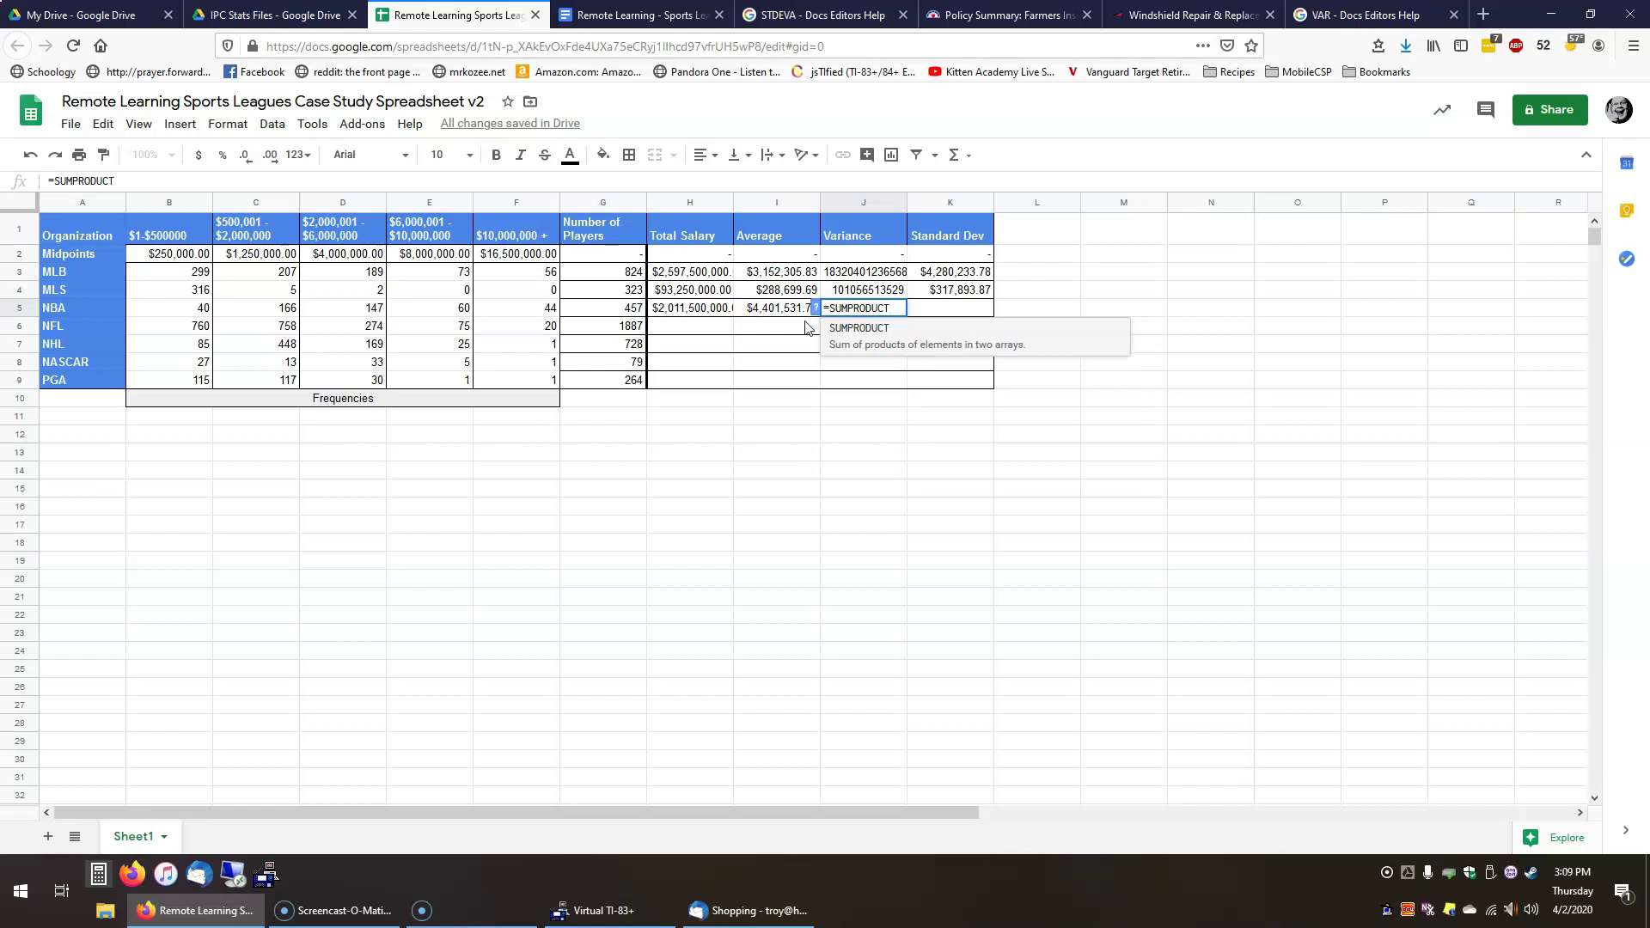
{"action": "type", "text": "(("}
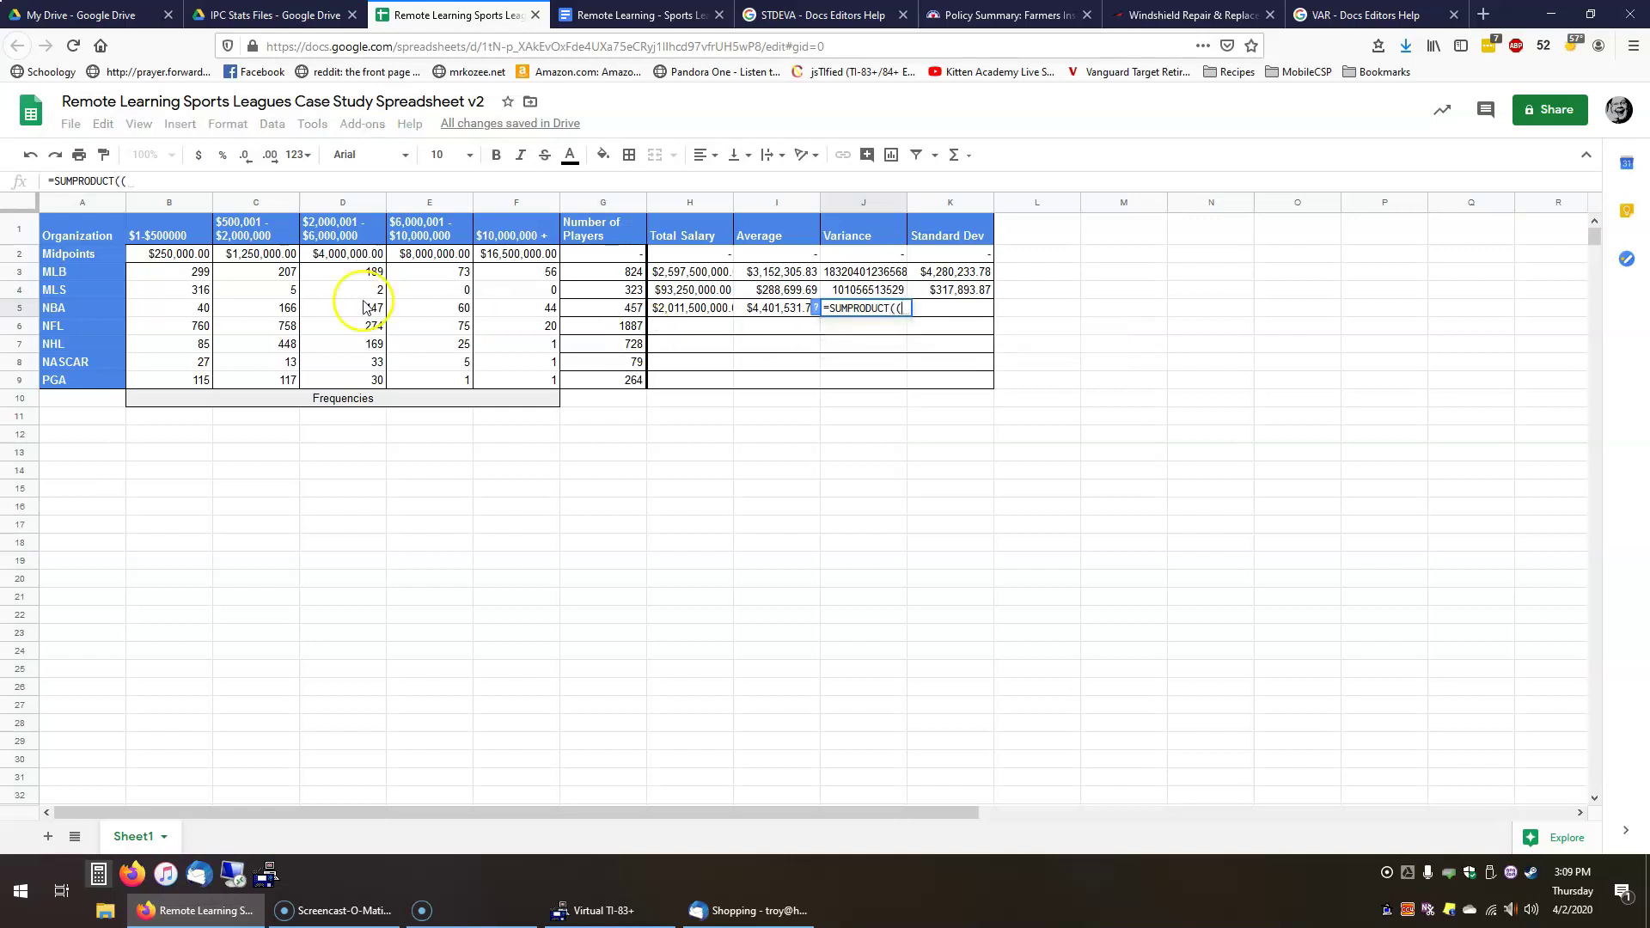
{"action": "left_click_drag", "start_coordinate": [159, 254], "coordinate": [548, 255]}
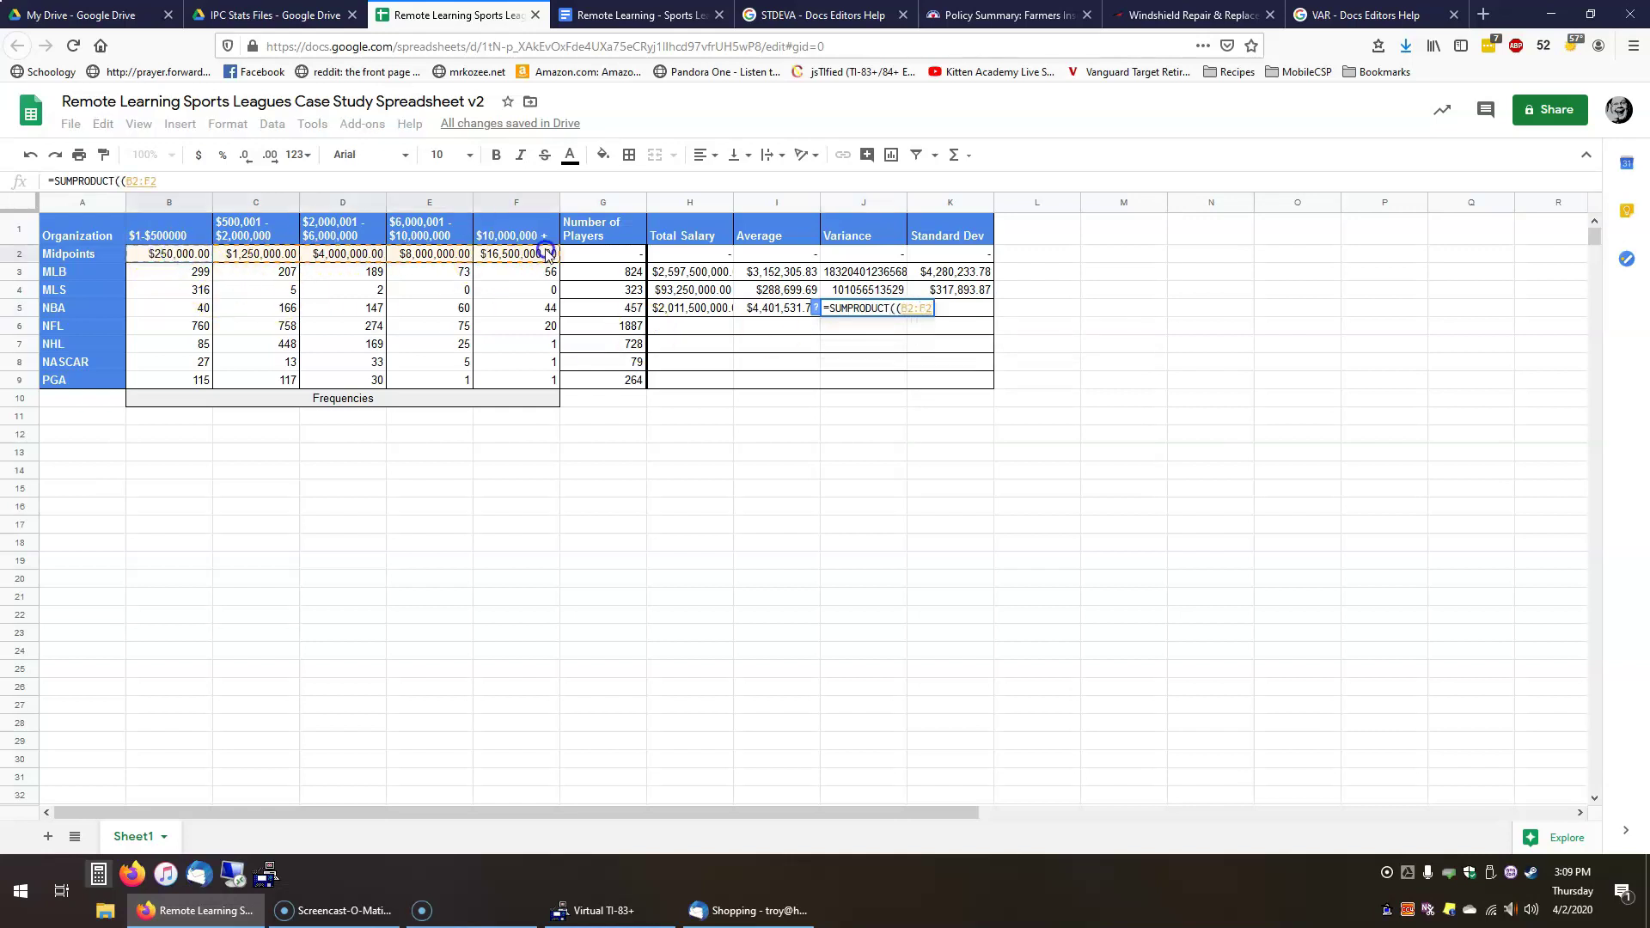
{"action": "type", "text": "-"}
{"action": "left_click", "coordinate": [781, 316]}
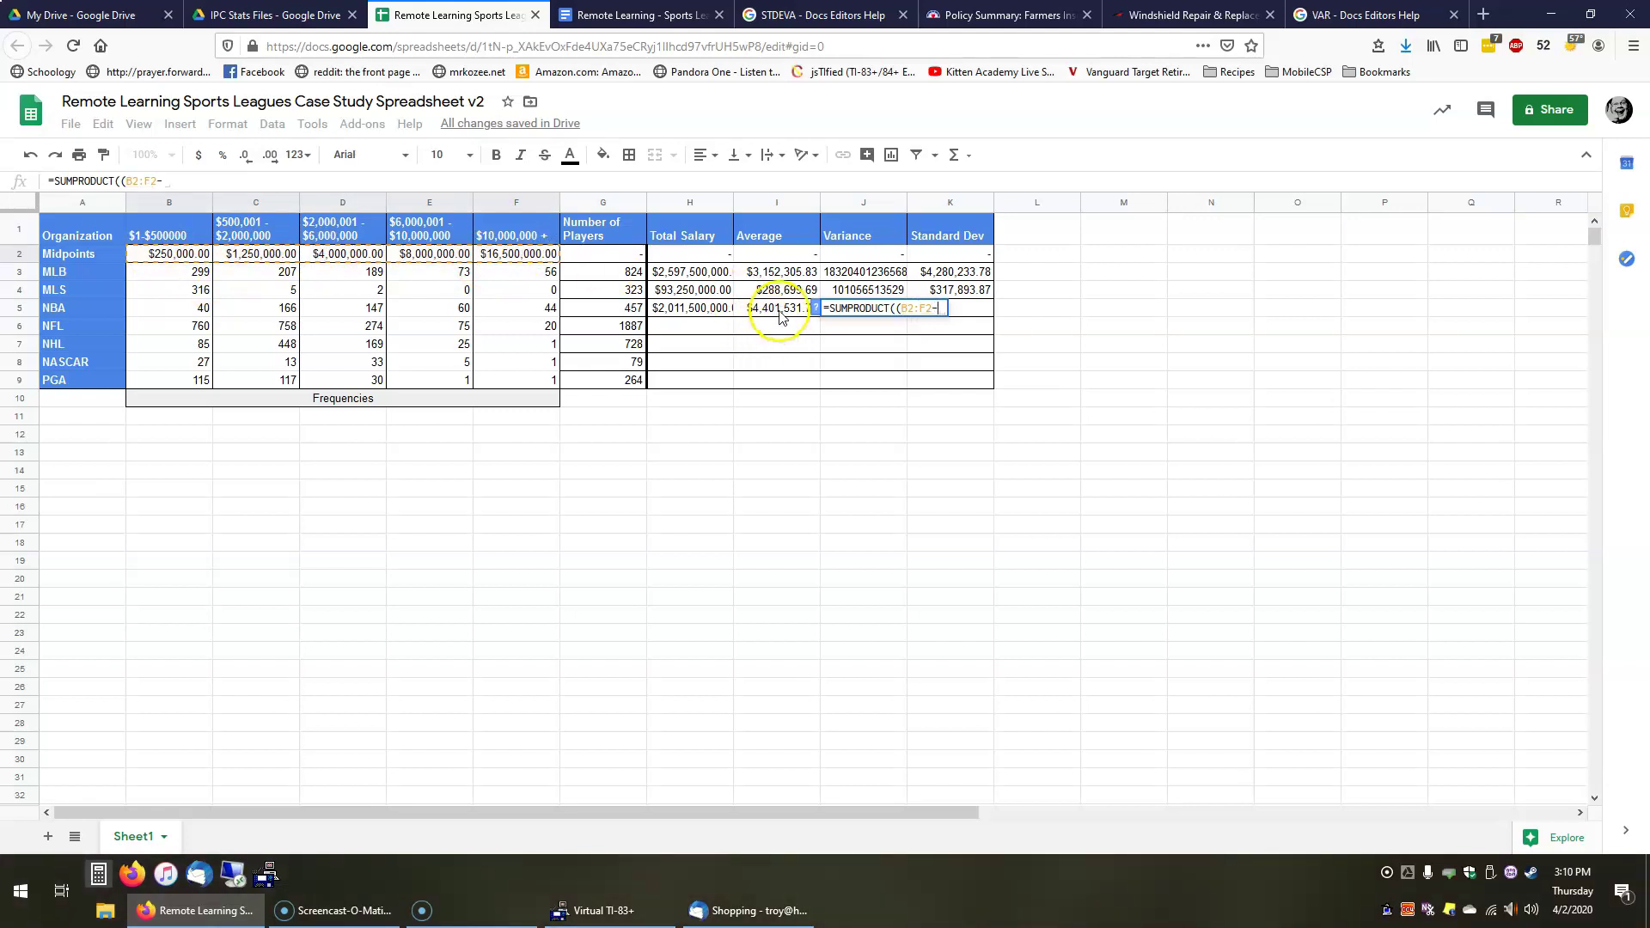
{"action": "type", "text": ")^2"}
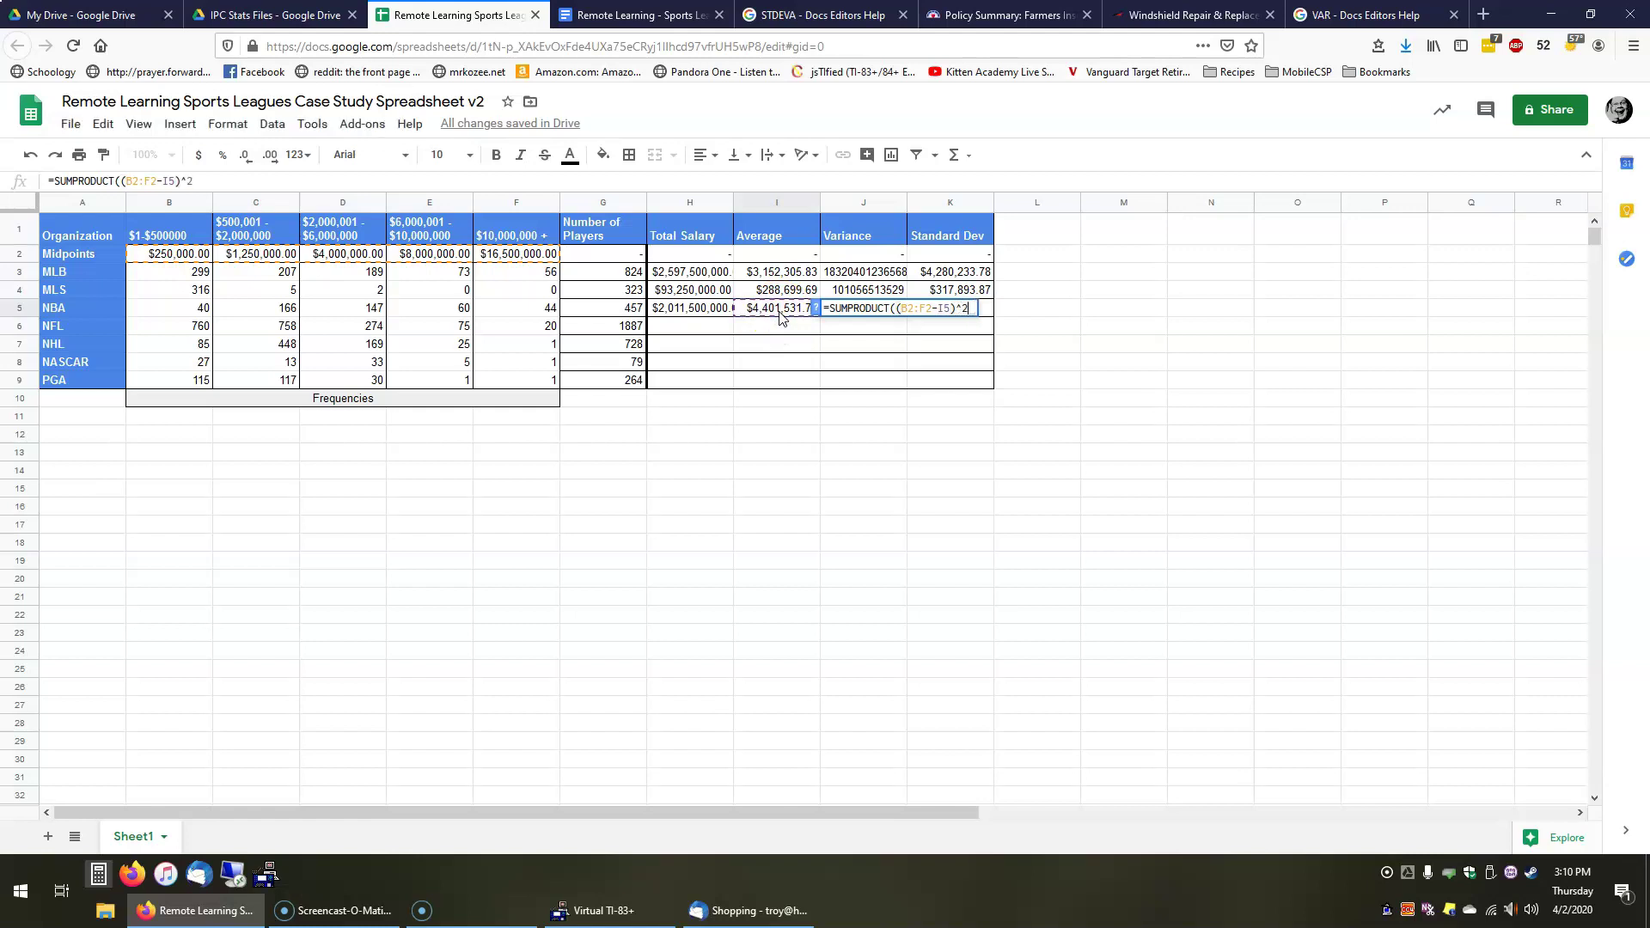
{"action": "type", "text": ","}
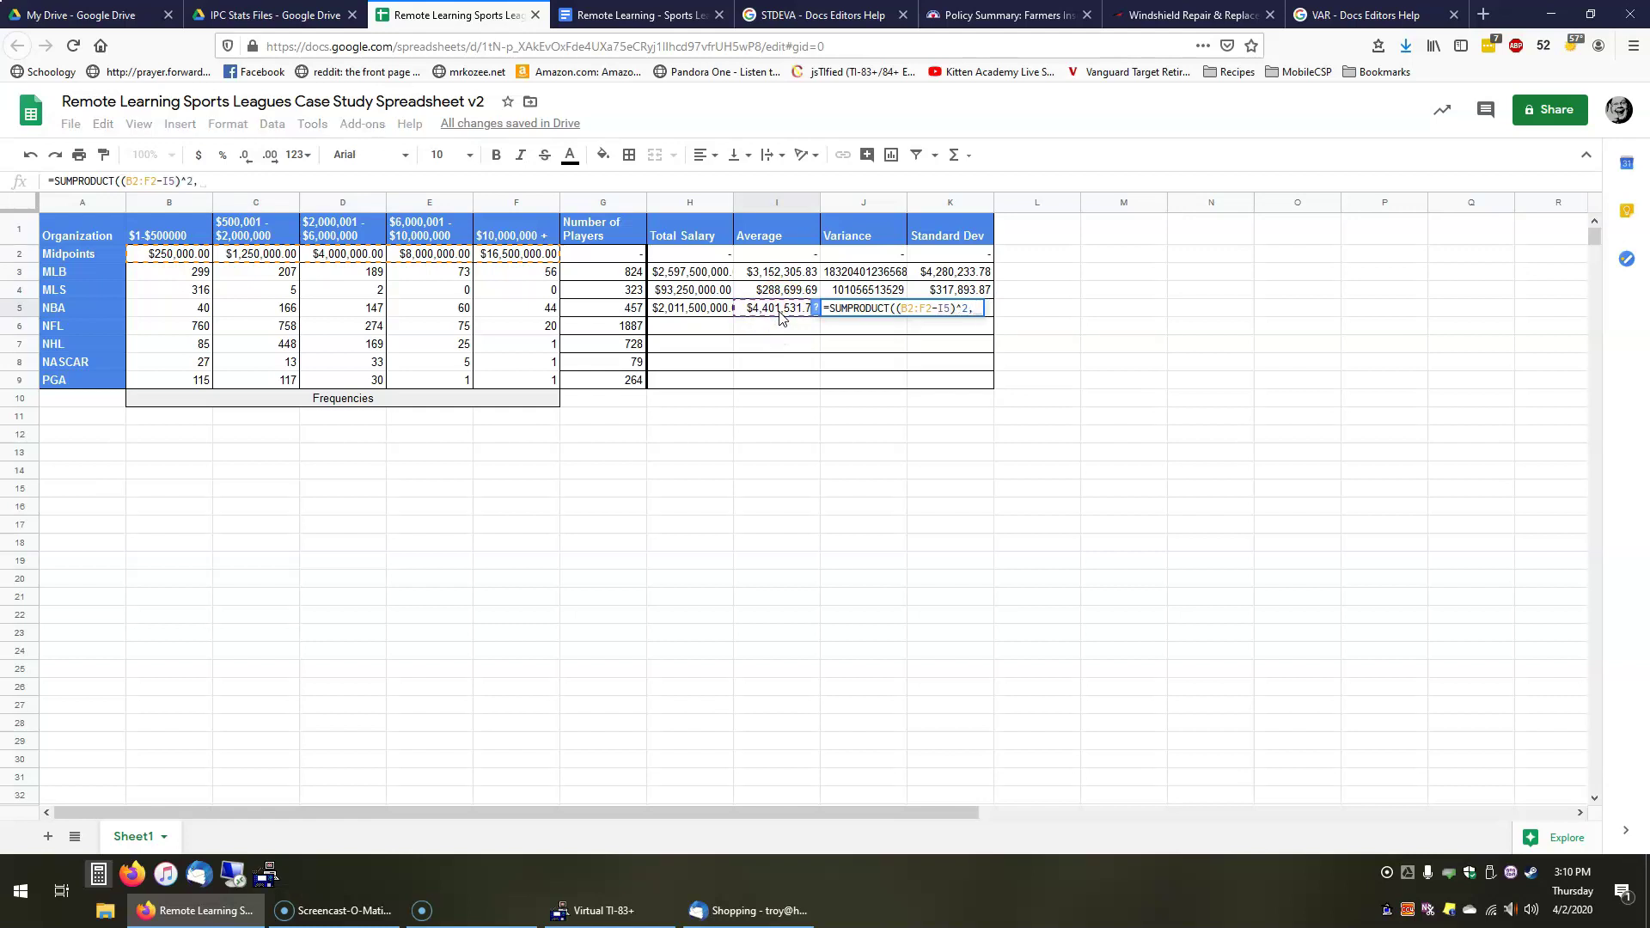
{"action": "left_click", "coordinate": [197, 310]}
{"action": "key", "text": "shift+Right"}
{"action": "key", "text": "shift+Right"}
{"action": "key", "text": "shift+Right"}
{"action": "key", "text": "shift+Right"}
{"action": "type", "text": ")/"}
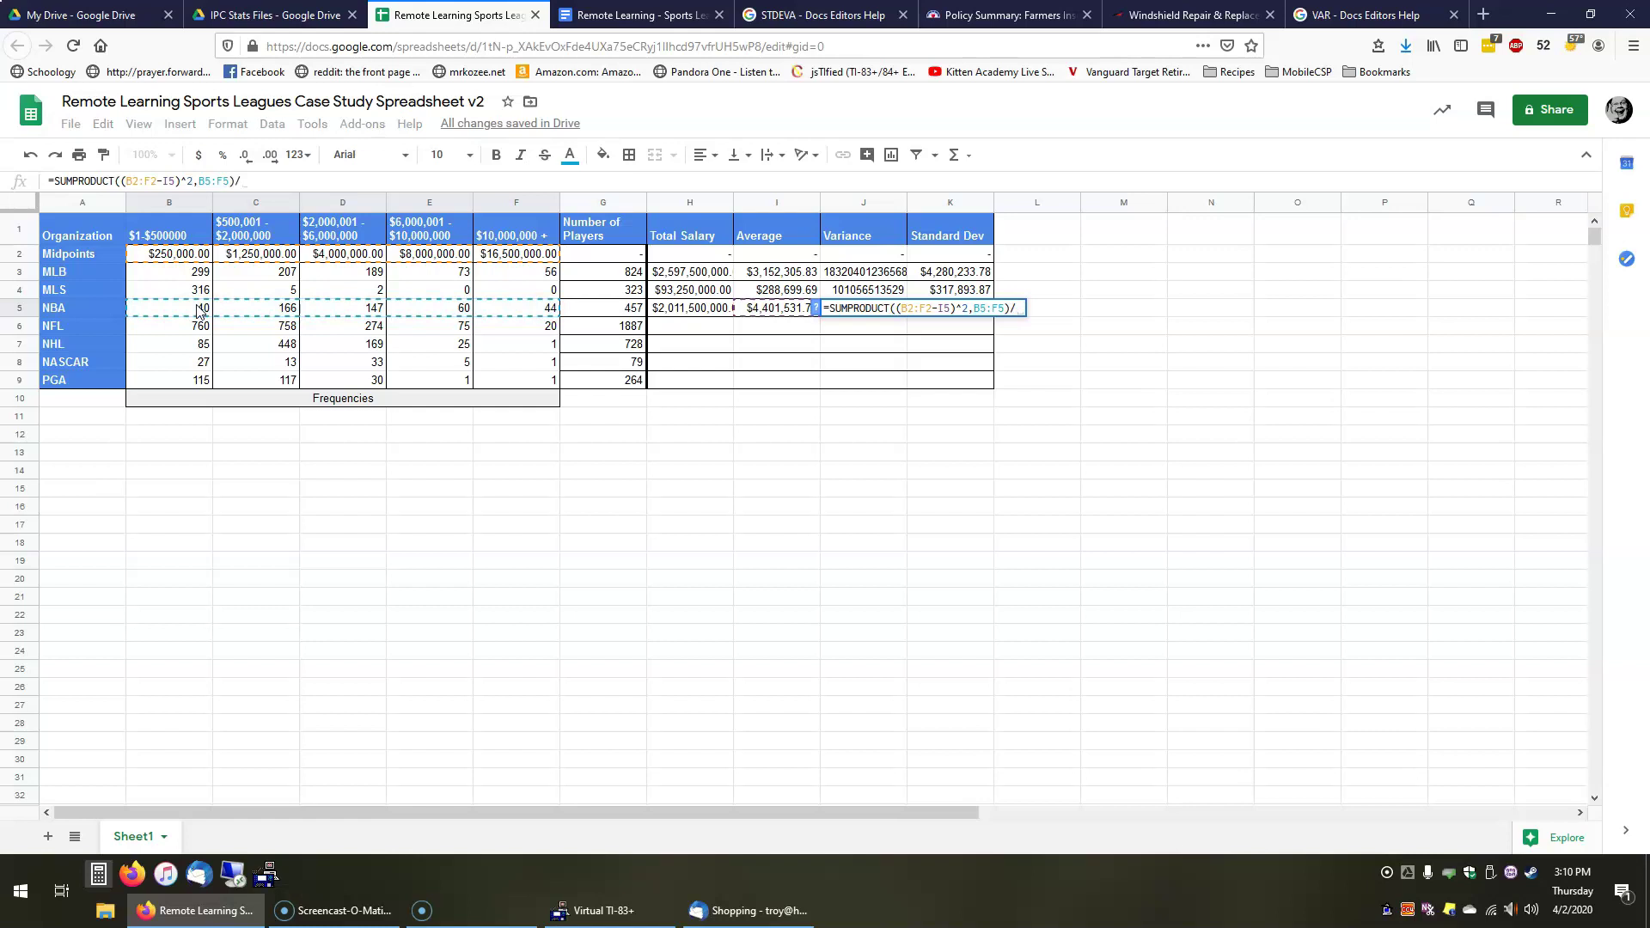
{"action": "left_click", "coordinate": [594, 307]}
{"action": "key", "text": "Return"}
- Fill in NBA's Standard Dev in K5 by pasting the copied square-root formula
{"action": "key", "text": "Up"}
{"action": "key", "text": "Right"}
{"action": "key", "text": "ctrl+v"}
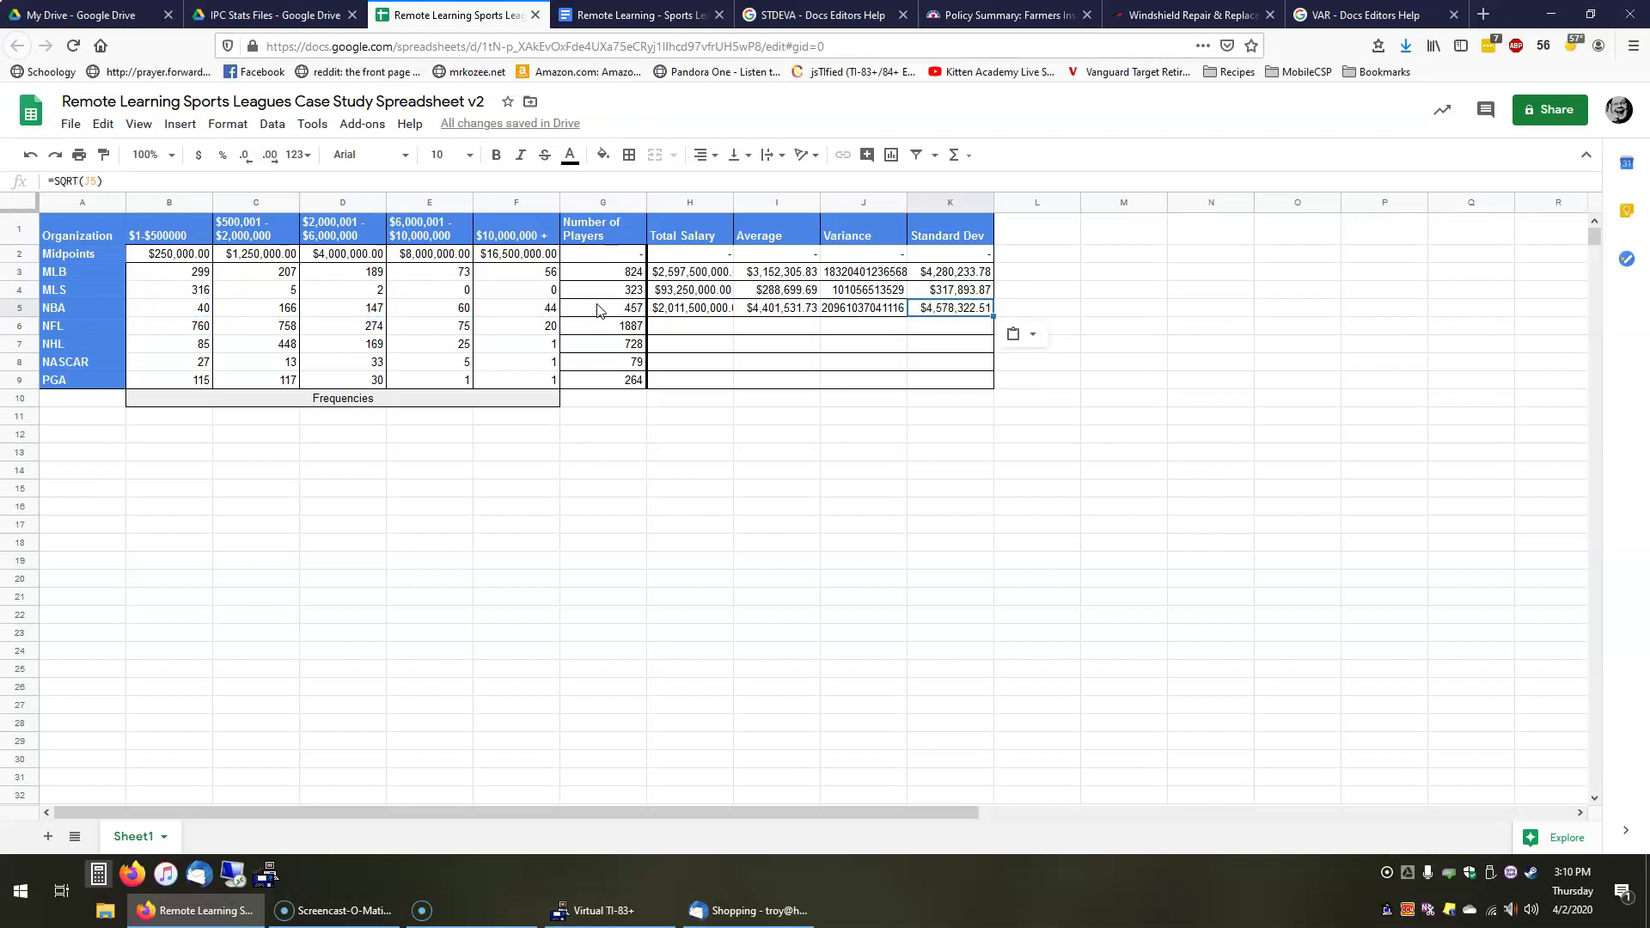
- Look over the Total Salary through Standard Dev cells of the completed leagues and the leagues still empty
{"action": "key", "text": "Left"}
{"action": "key", "text": "Left"}
{"action": "key", "text": "Left"}
{"action": "key", "text": "Up"}
{"action": "key", "text": "Right"}
{"action": "key", "text": "Right"}
{"action": "key", "text": "Right"}
{"action": "key", "text": "Up"}
{"action": "key", "text": "Left"}
{"action": "key", "text": "Left"}
{"action": "key", "text": "Left"}
{"action": "key", "text": "Down"}
{"action": "key", "text": "Down"}
{"action": "key", "text": "Down"}
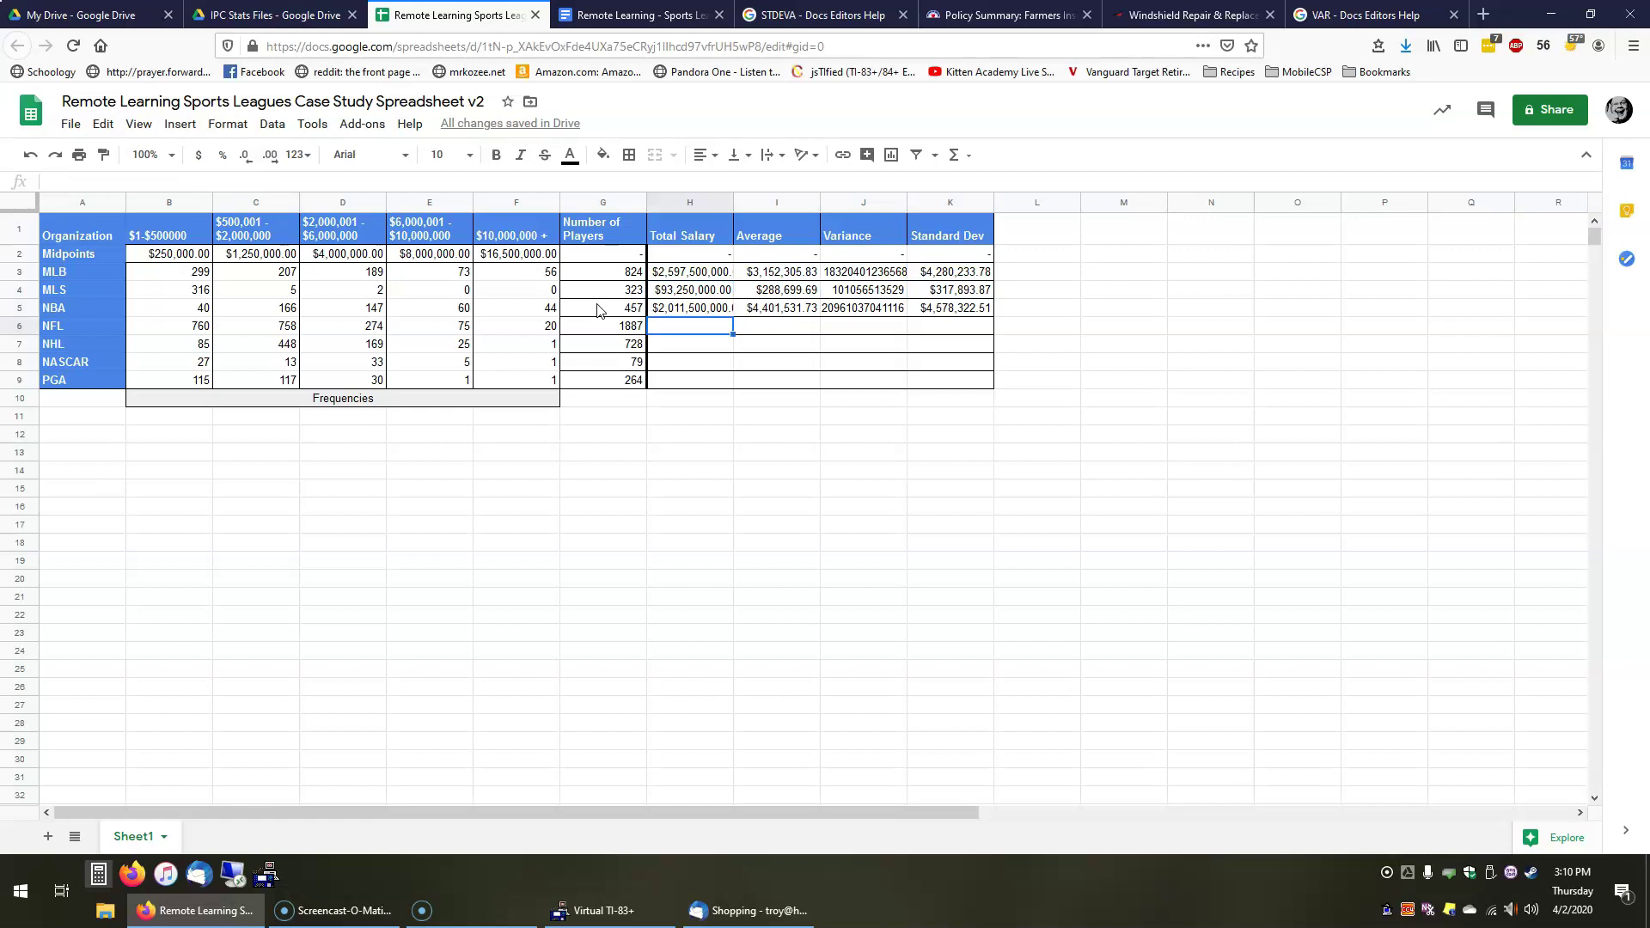
{"action": "key", "text": "Down"}
{"action": "key", "text": "Down"}
{"action": "key", "text": "Down"}
{"action": "key", "text": "Up"}
{"action": "key", "text": "Up"}
{"action": "key", "text": "Up"}
{"action": "key", "text": "Right"}
{"action": "key", "text": "Right"}
{"action": "key", "text": "Right"}
{"action": "key", "text": "Down"}
{"action": "key", "text": "Down"}
{"action": "key", "text": "Left"}
{"action": "key", "text": "Left"}
{"action": "key", "text": "Left"}
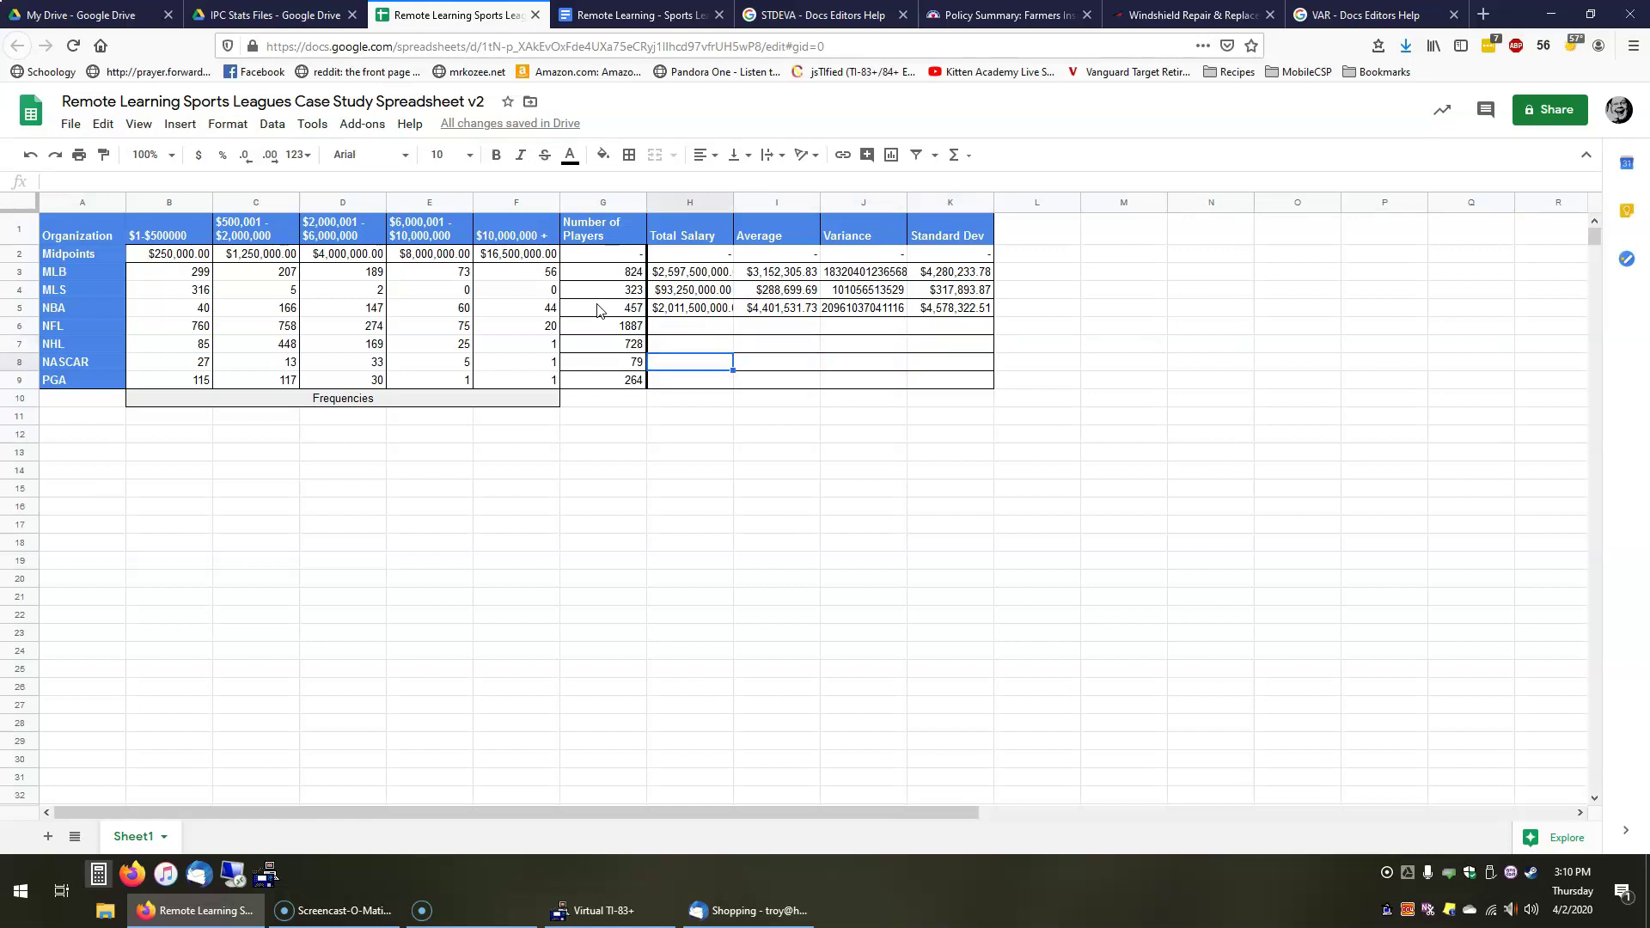
- Switch to the Sports Leagues Case Study document and read its instructions and five questions
{"action": "left_click", "coordinate": [700, 15]}
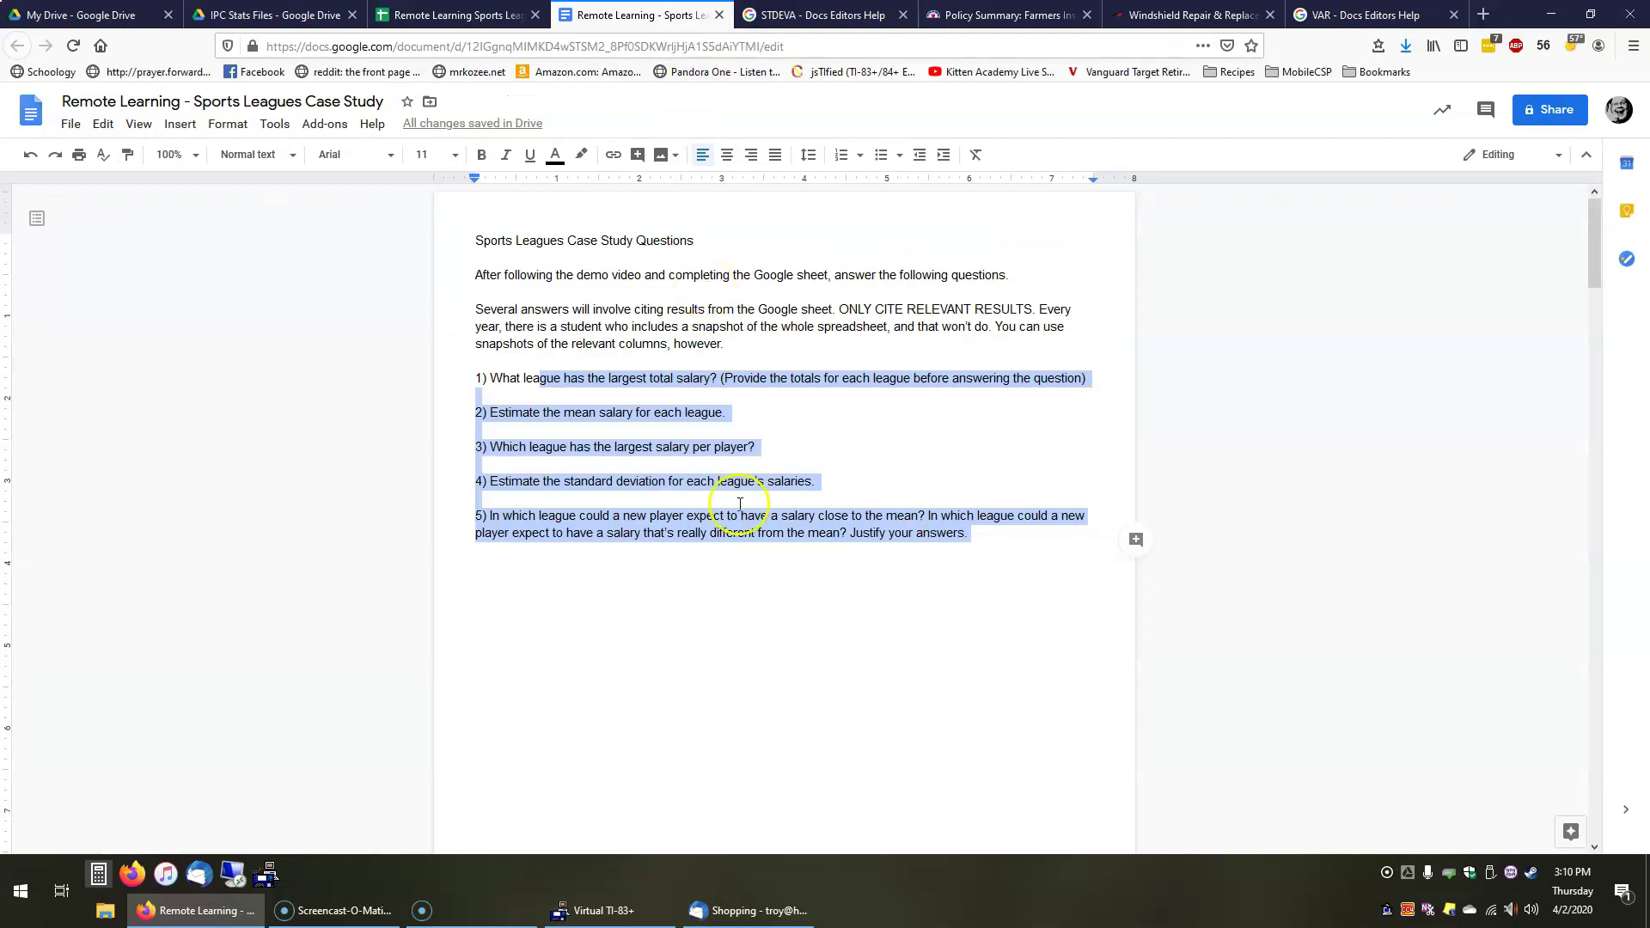
{"action": "left_click", "coordinate": [1006, 552]}
{"action": "left_click_drag", "start_coordinate": [1013, 543], "coordinate": [463, 370]}
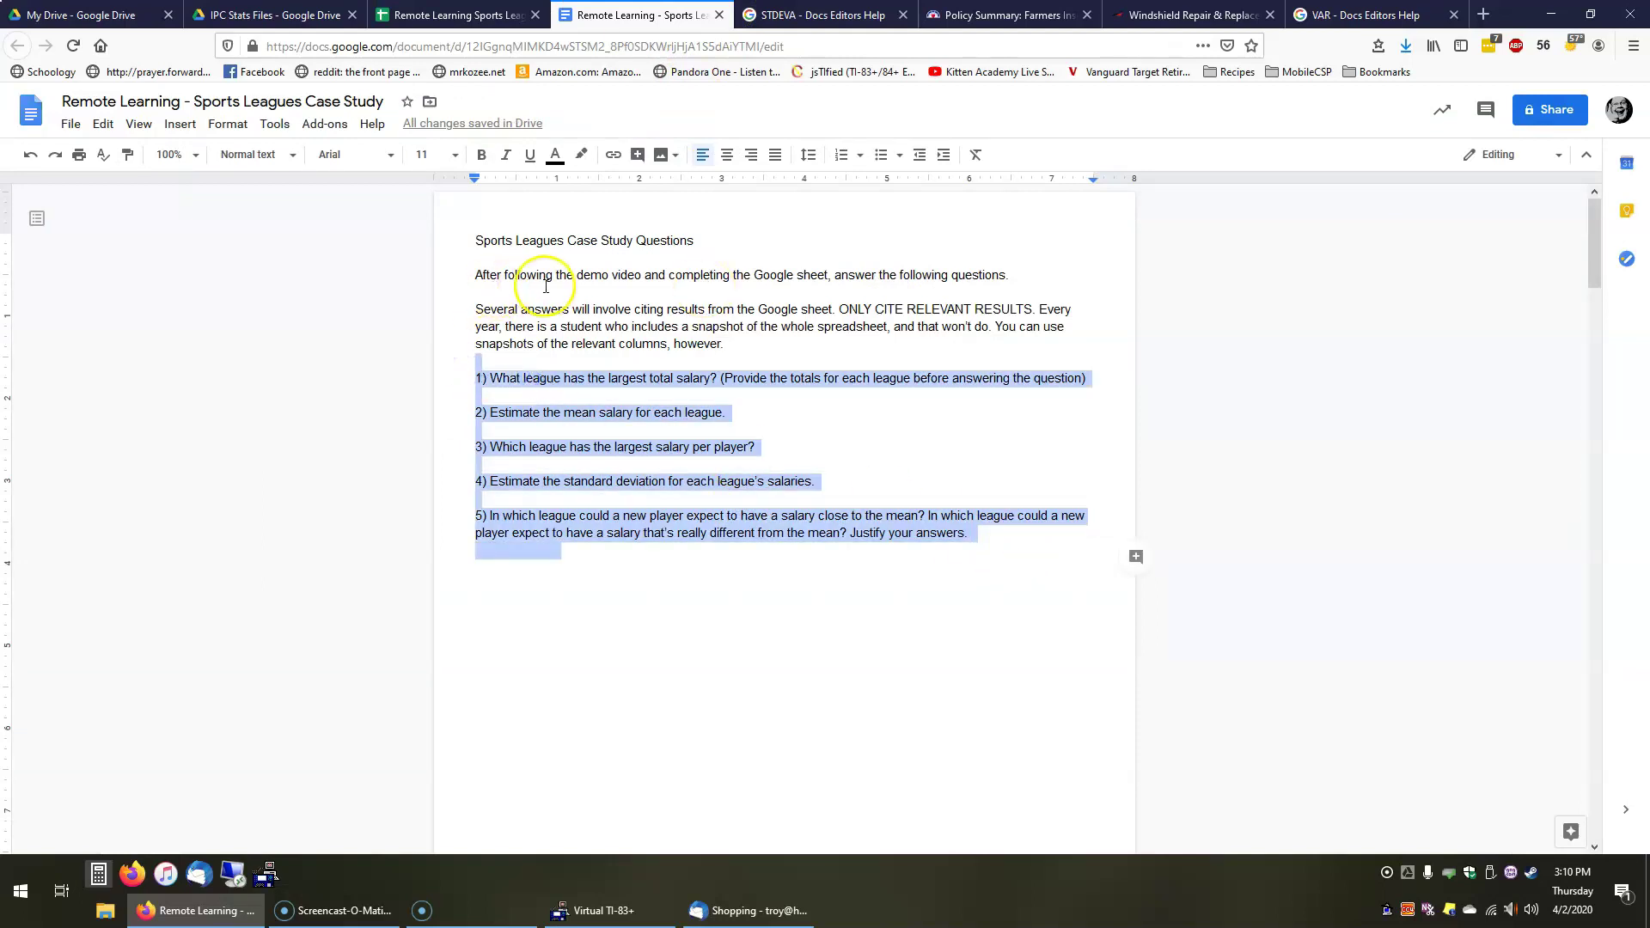
{"action": "left_click", "coordinate": [571, 308]}
{"action": "left_click", "coordinate": [750, 340]}
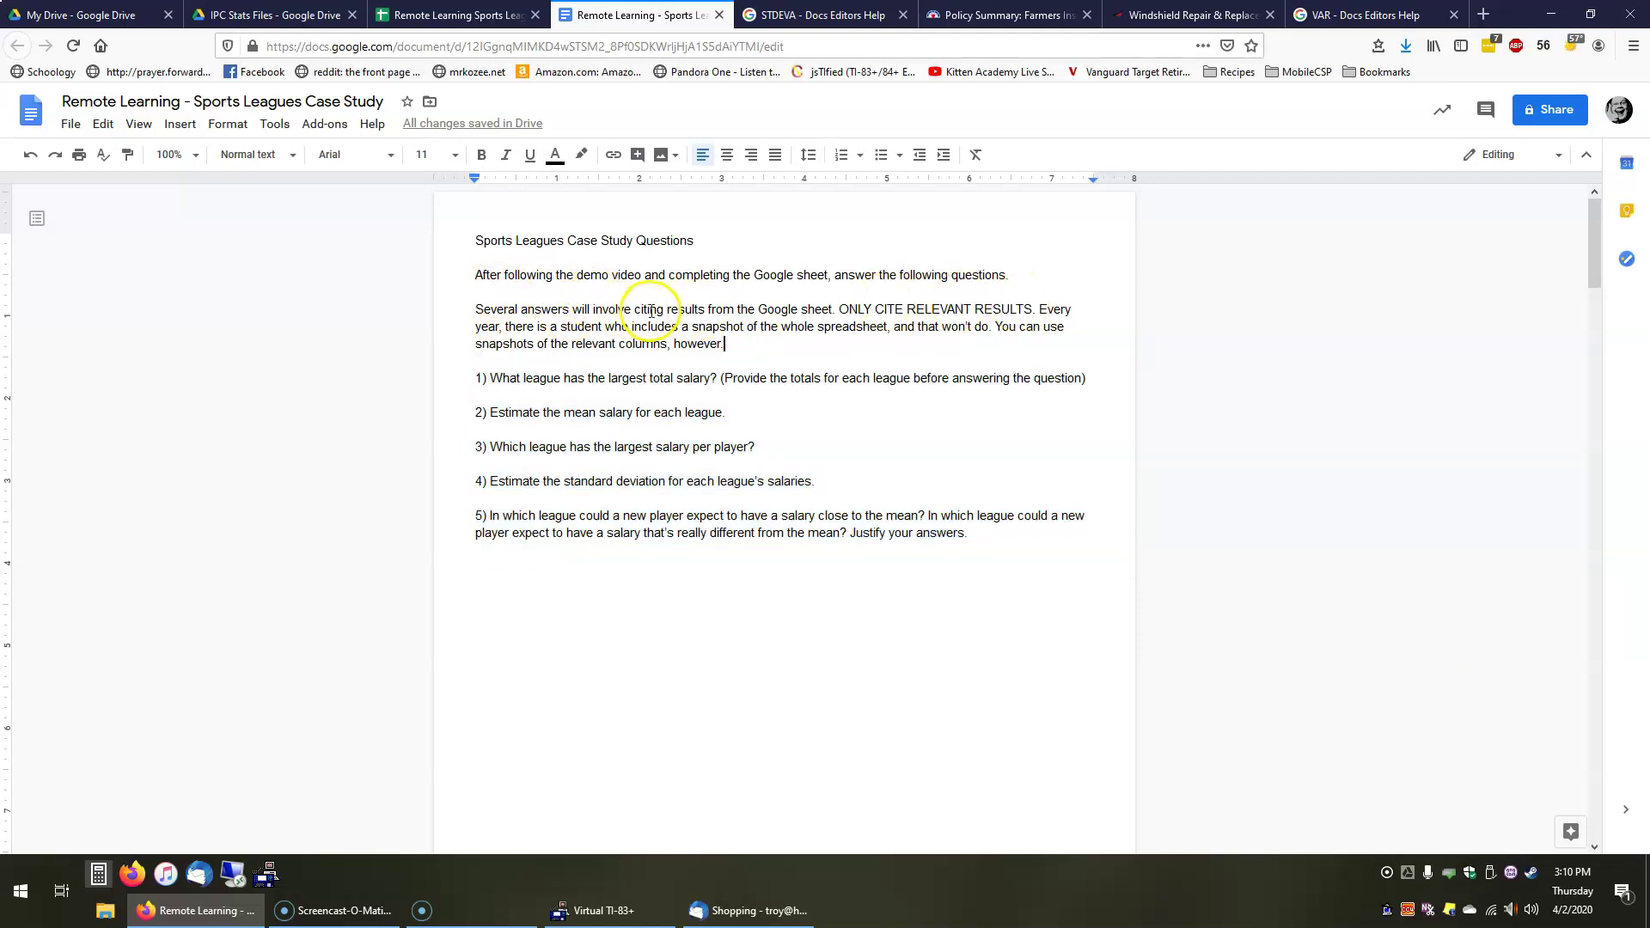
- Capture a snapshot of the whole spreadsheet table and insert it under the instructions paragraph of the case study document
{"action": "left_click", "coordinate": [460, 15]}
{"action": "left_click", "coordinate": [706, 372]}
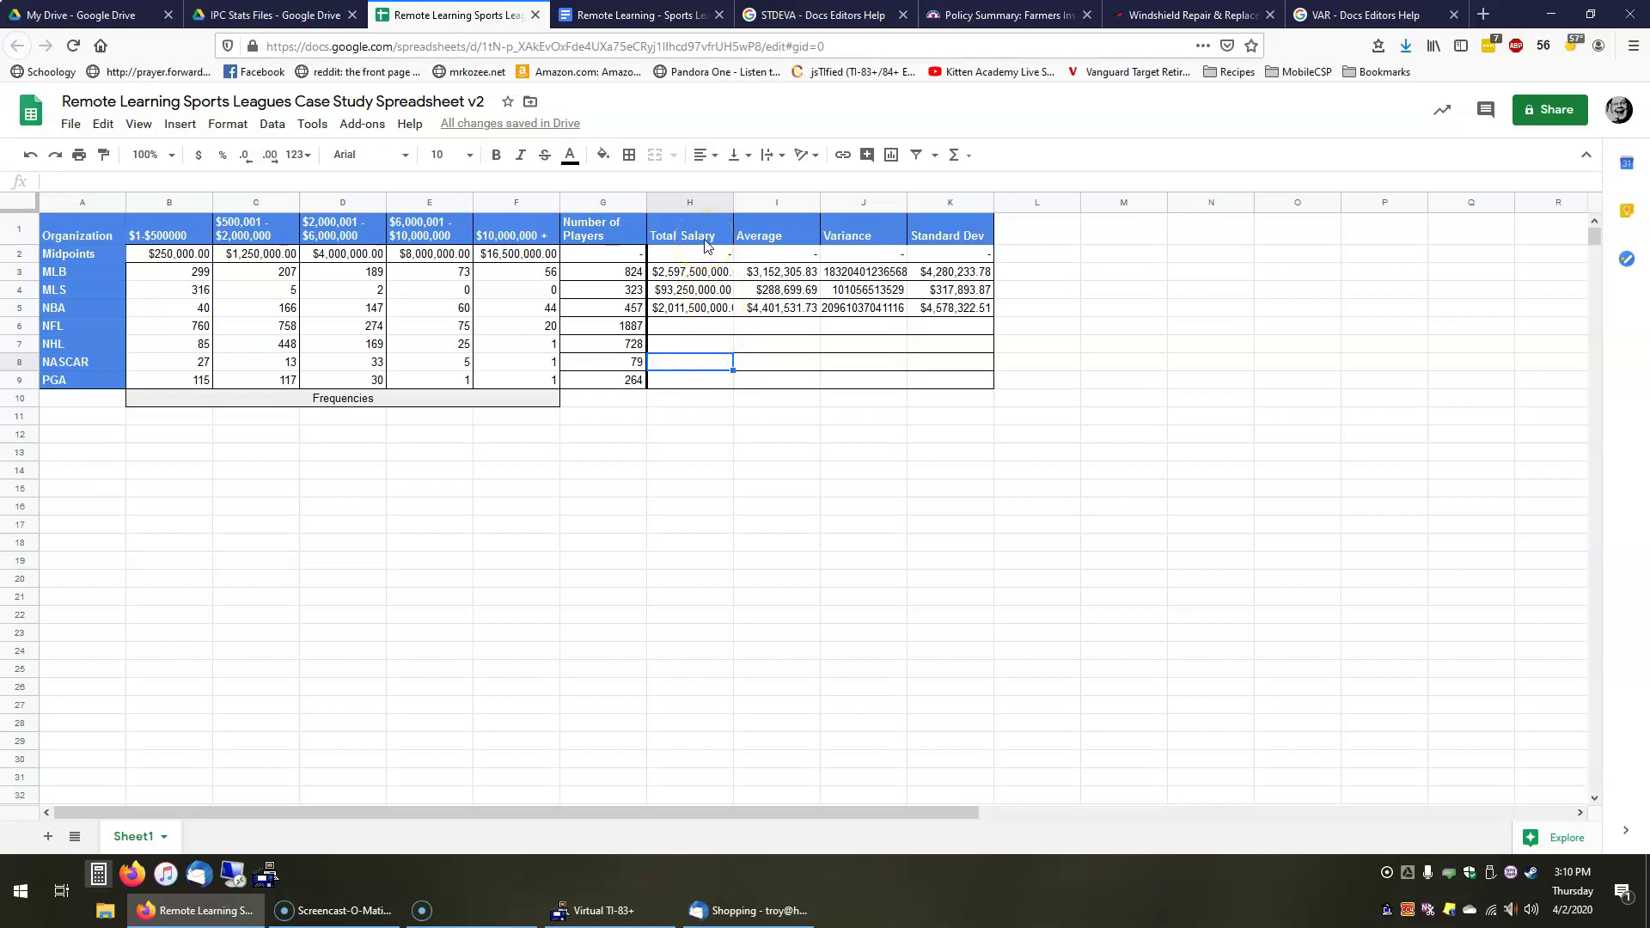
{"action": "left_click", "coordinate": [1449, 899]}
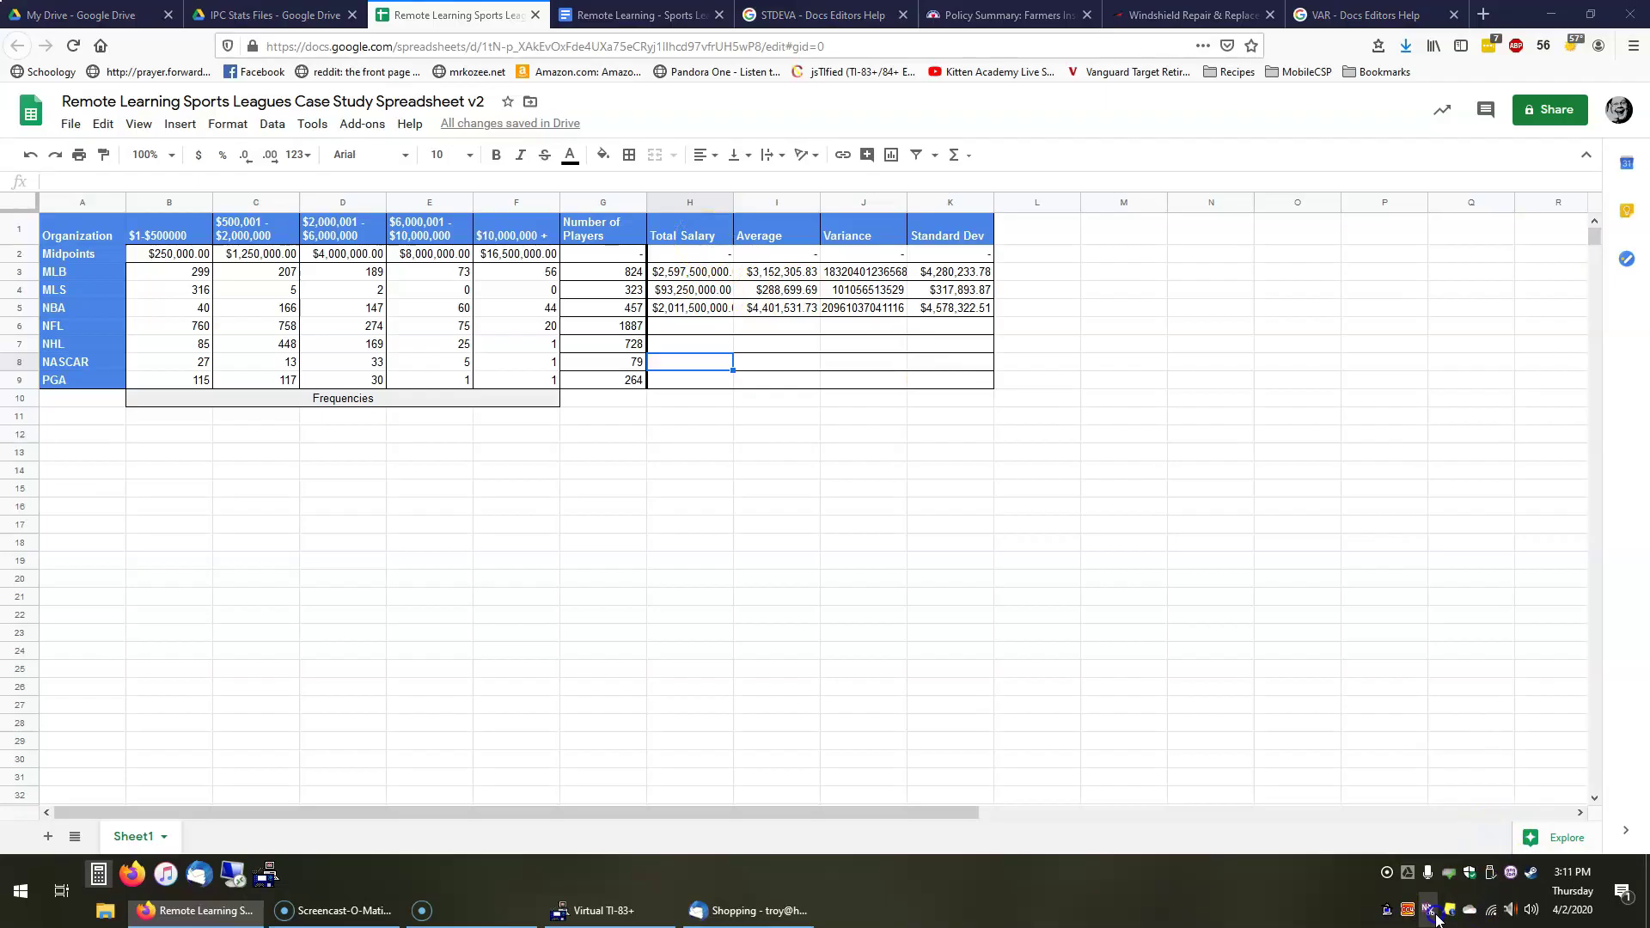
{"action": "left_click_drag", "start_coordinate": [26, 176], "coordinate": [1030, 413]}
{"action": "left_click", "coordinate": [640, 15]}
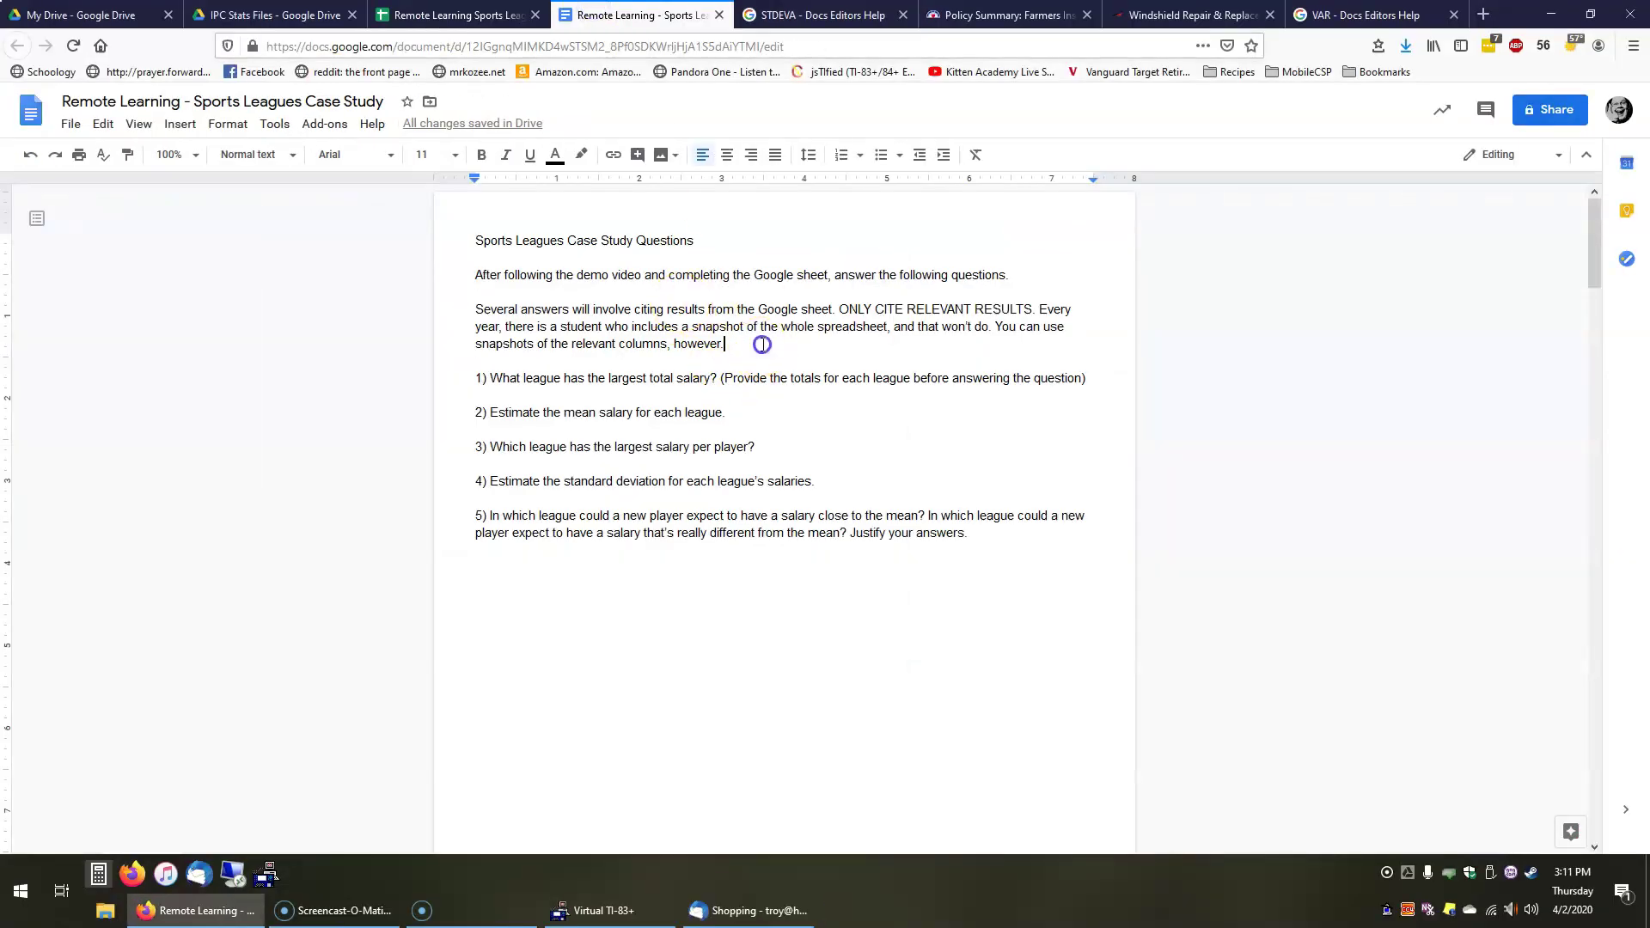
{"action": "key", "text": "Return"}
{"action": "key", "text": "ctrl+v"}
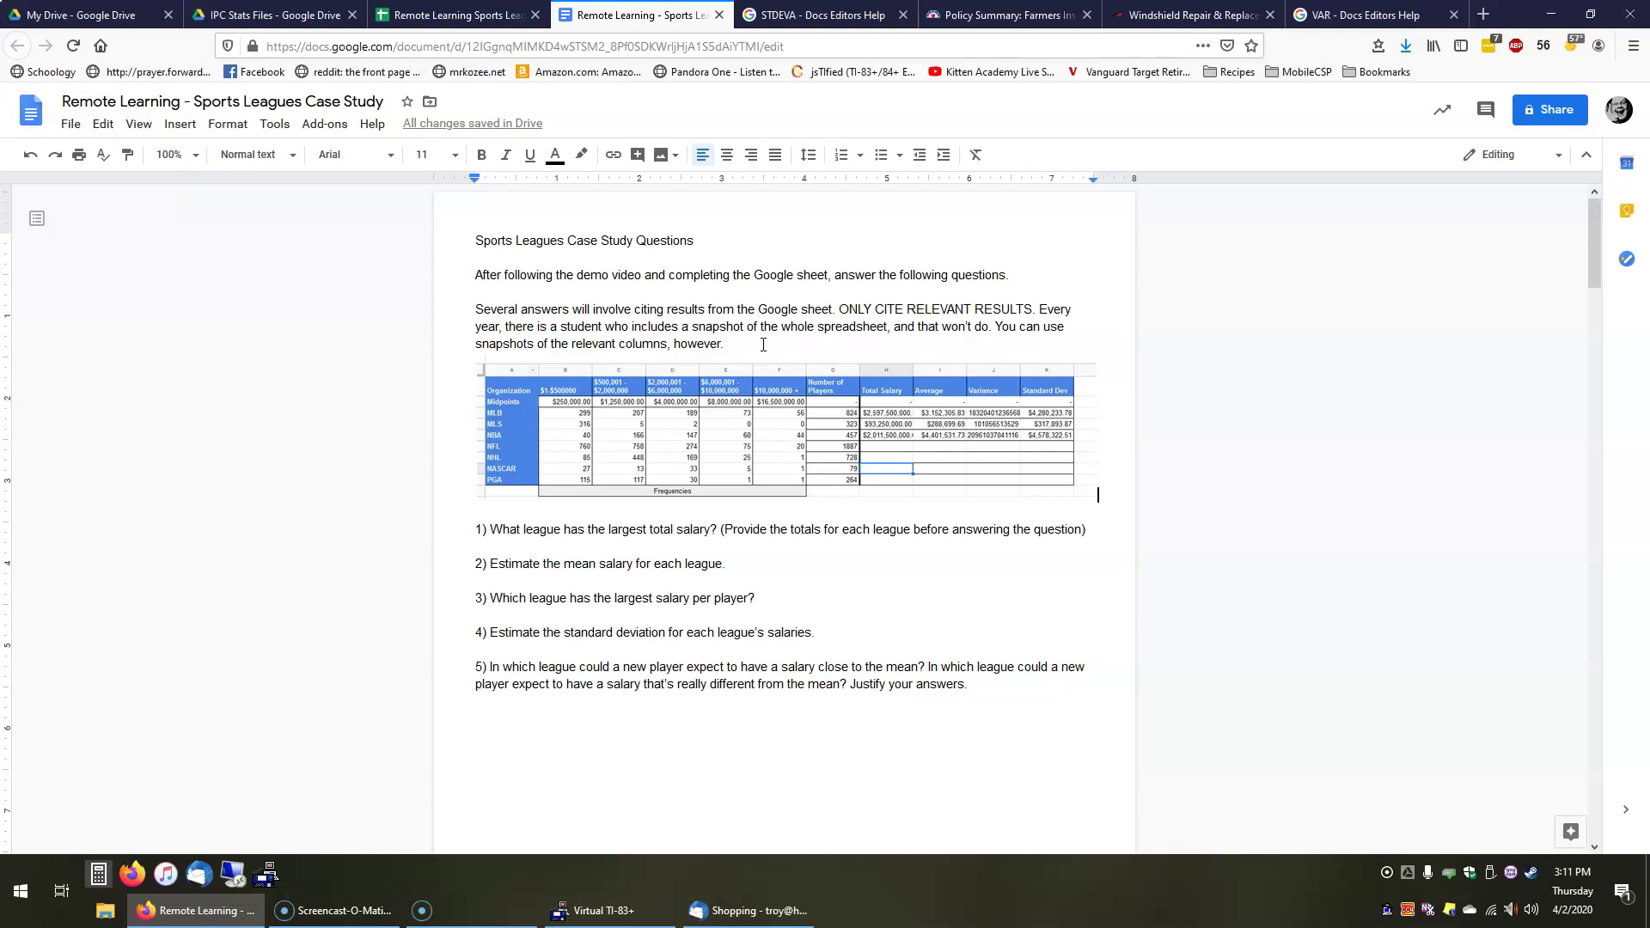
- Remove the whole-table snapshot and its extra line from under the instructions paragraph
{"action": "left_click", "coordinate": [590, 530]}
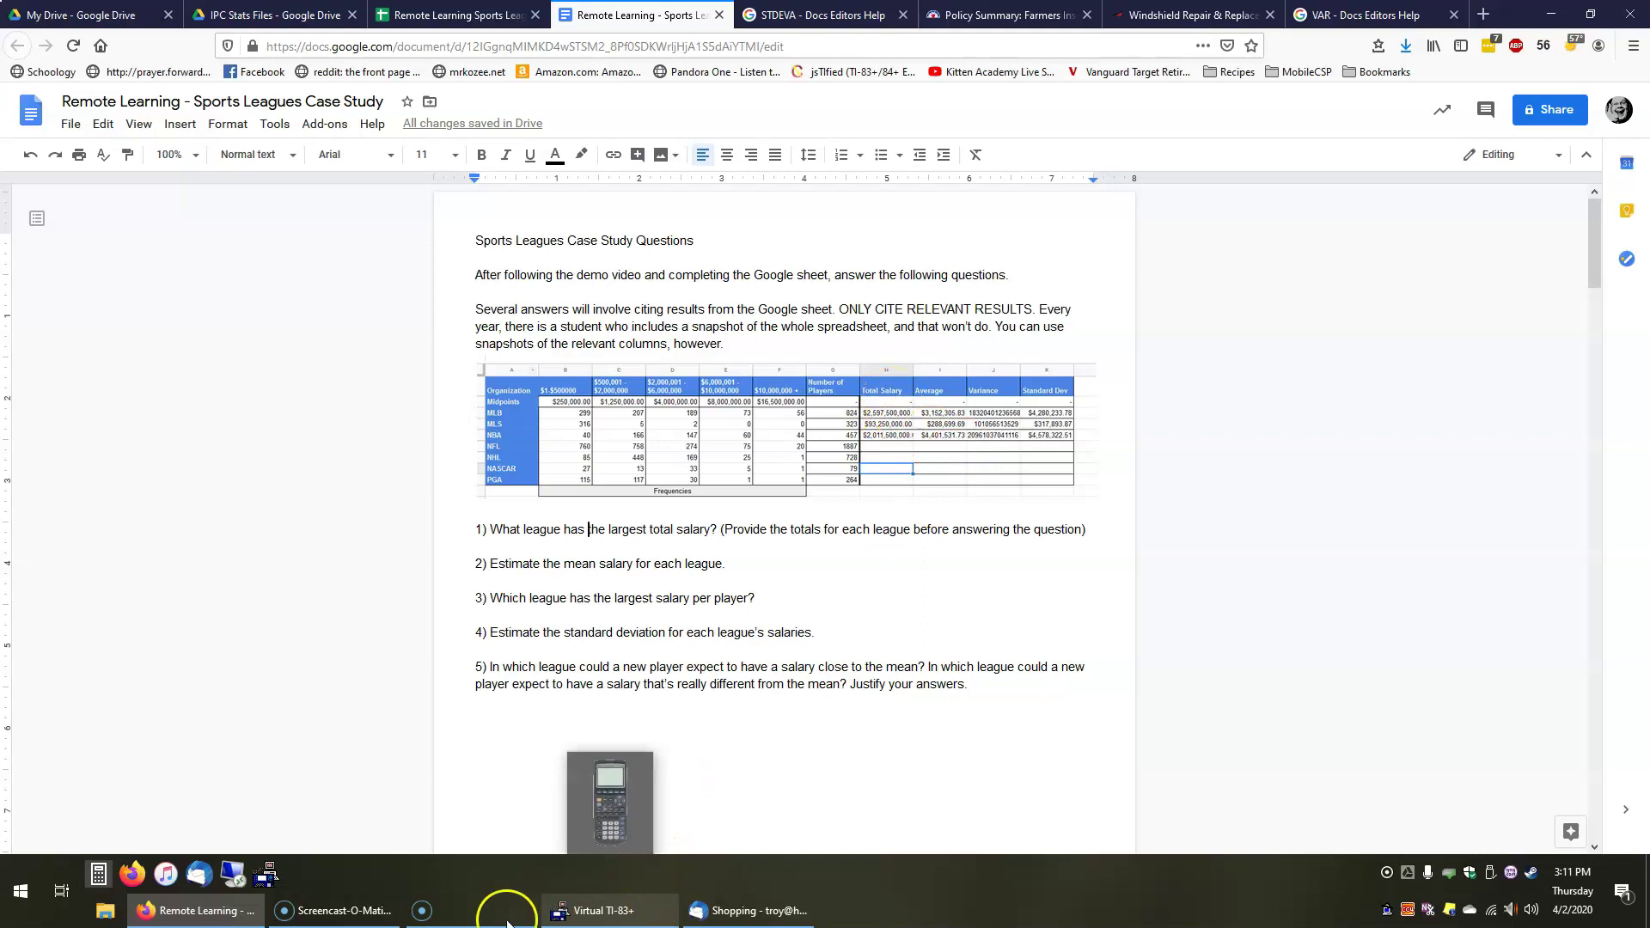
{"action": "left_click", "coordinate": [1098, 462]}
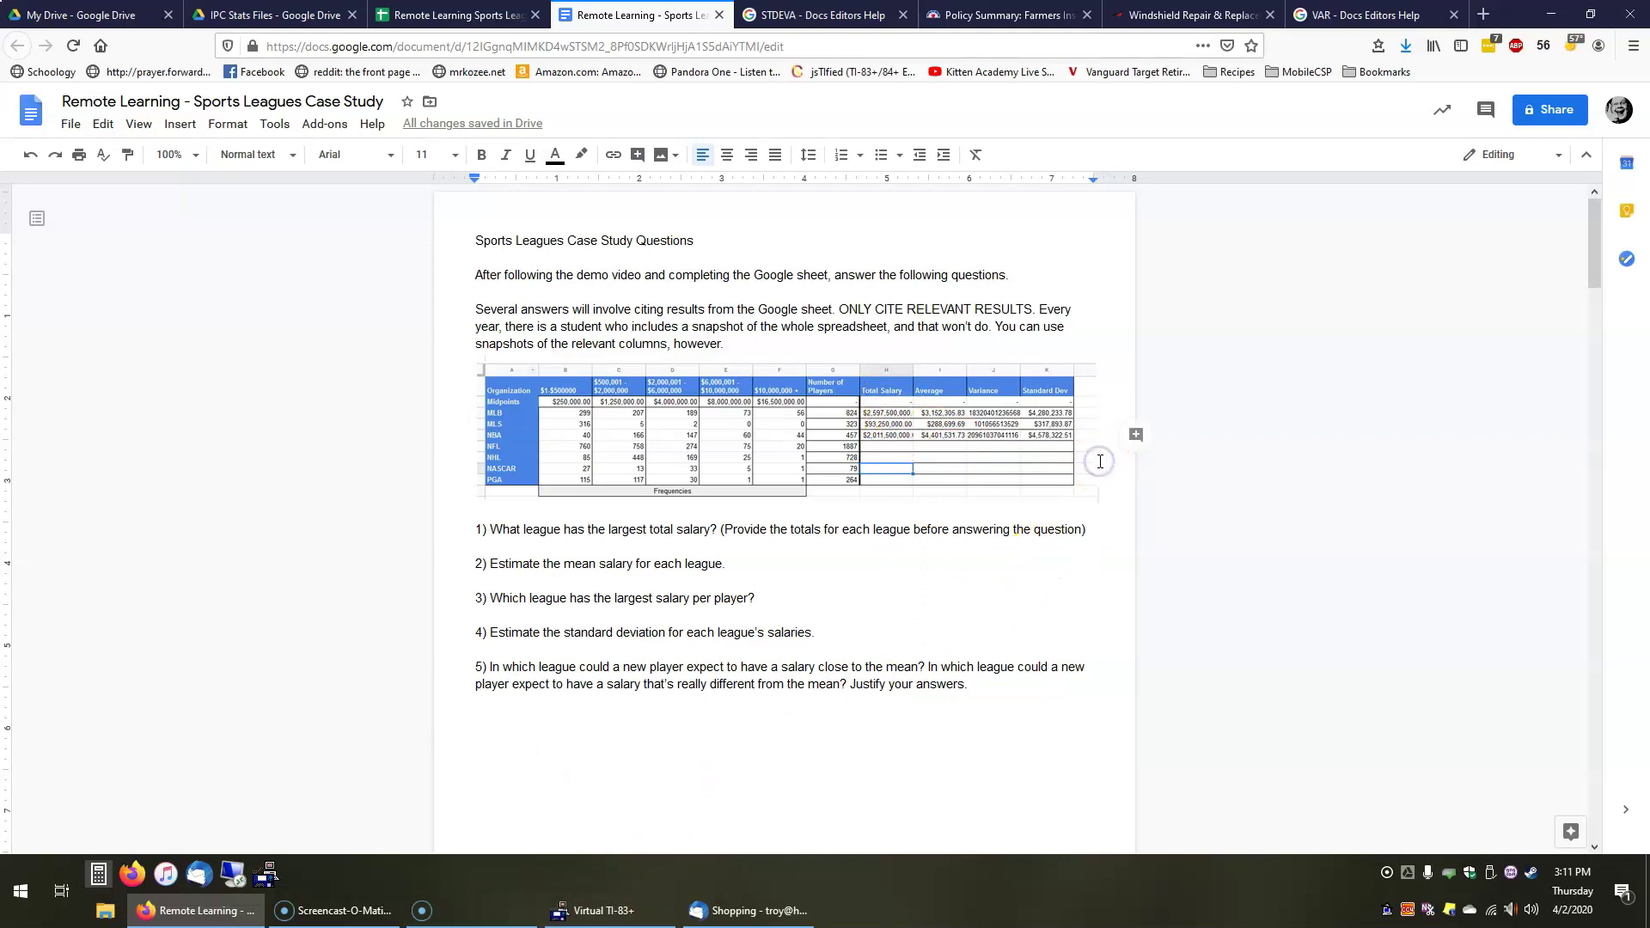
{"action": "key", "text": "BackSpace"}
{"action": "key", "text": "BackSpace"}
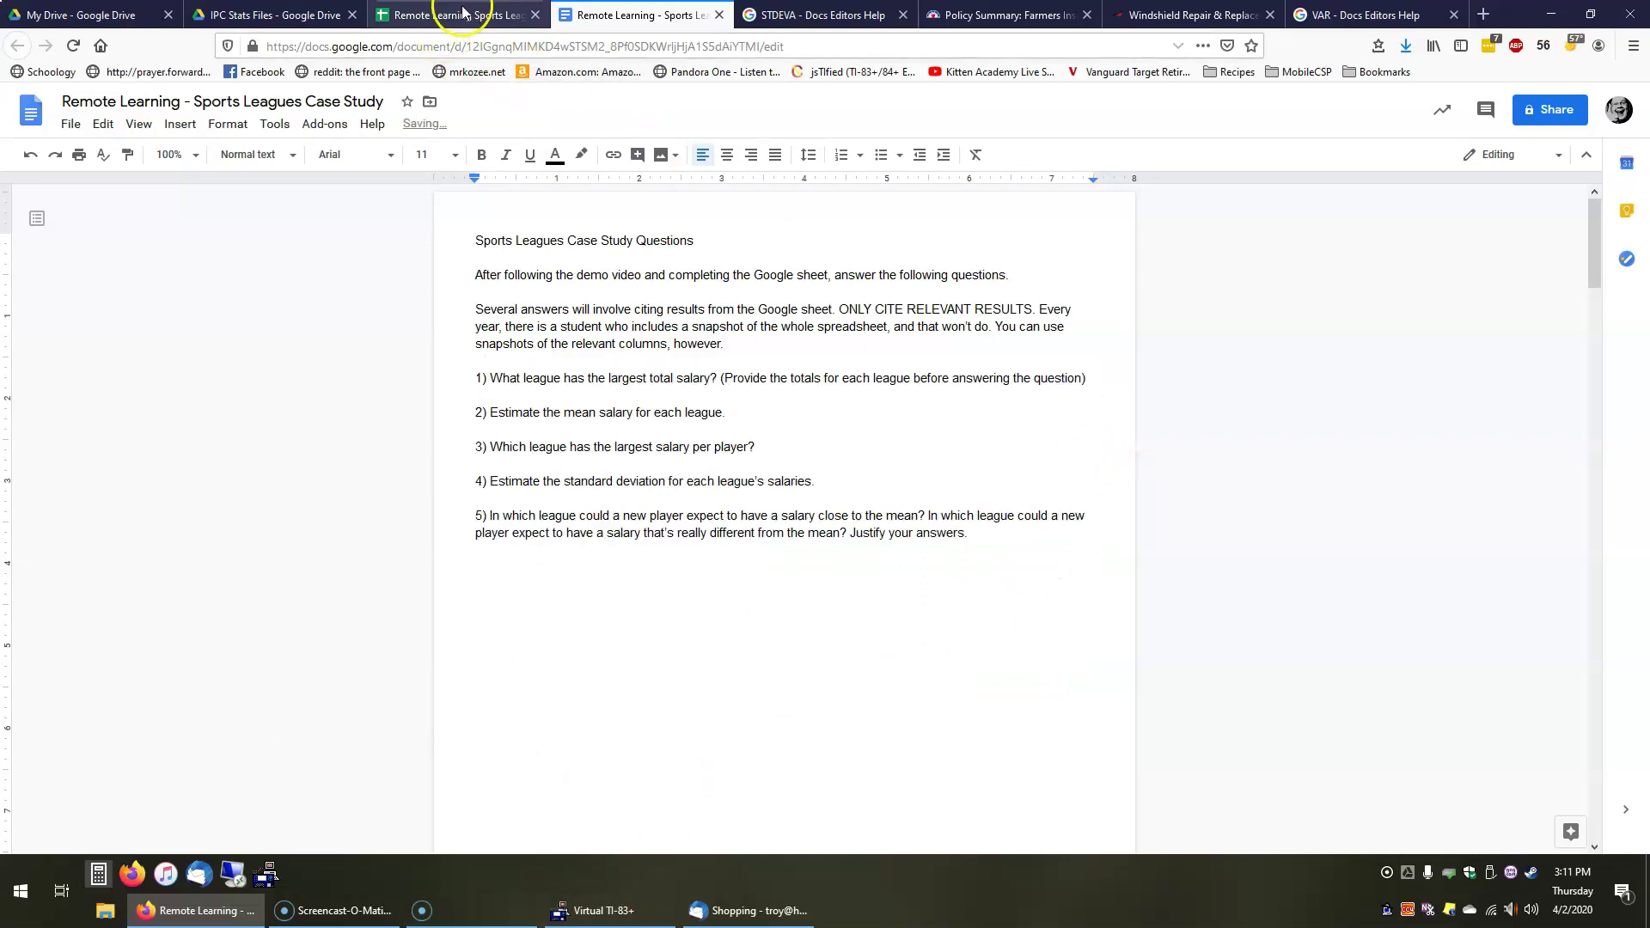
- Capture a snapshot of only the spreadsheet's Total Salary column and insert it under question 1 in the case study document
{"action": "left_click", "coordinate": [487, 19]}
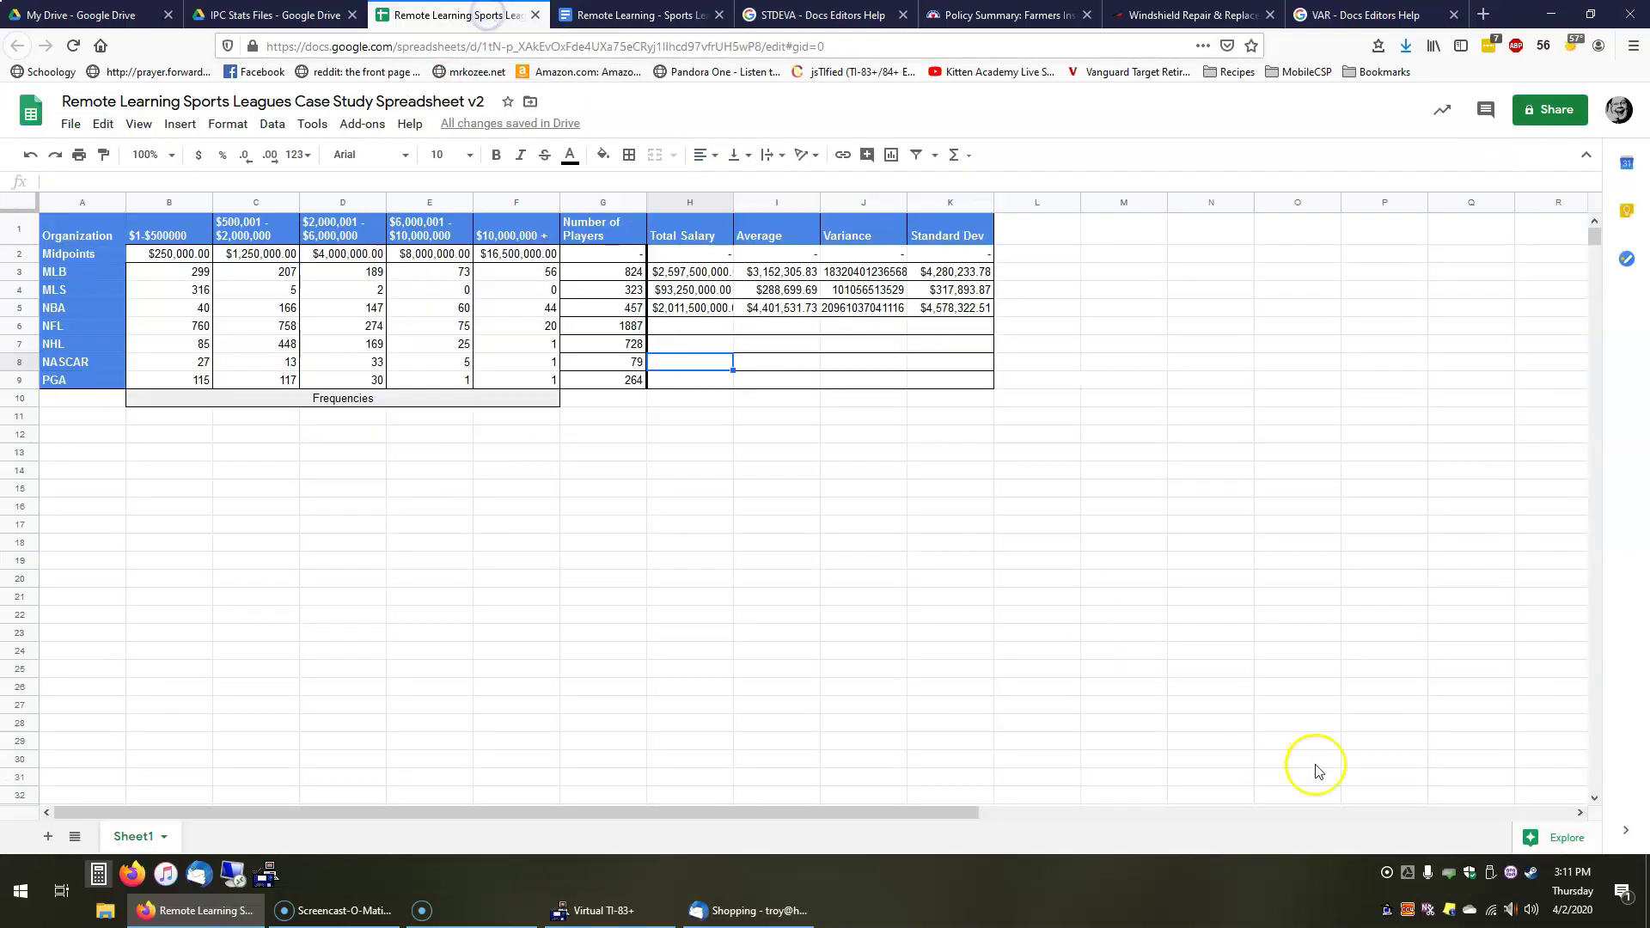
{"action": "left_click", "coordinate": [1453, 914]}
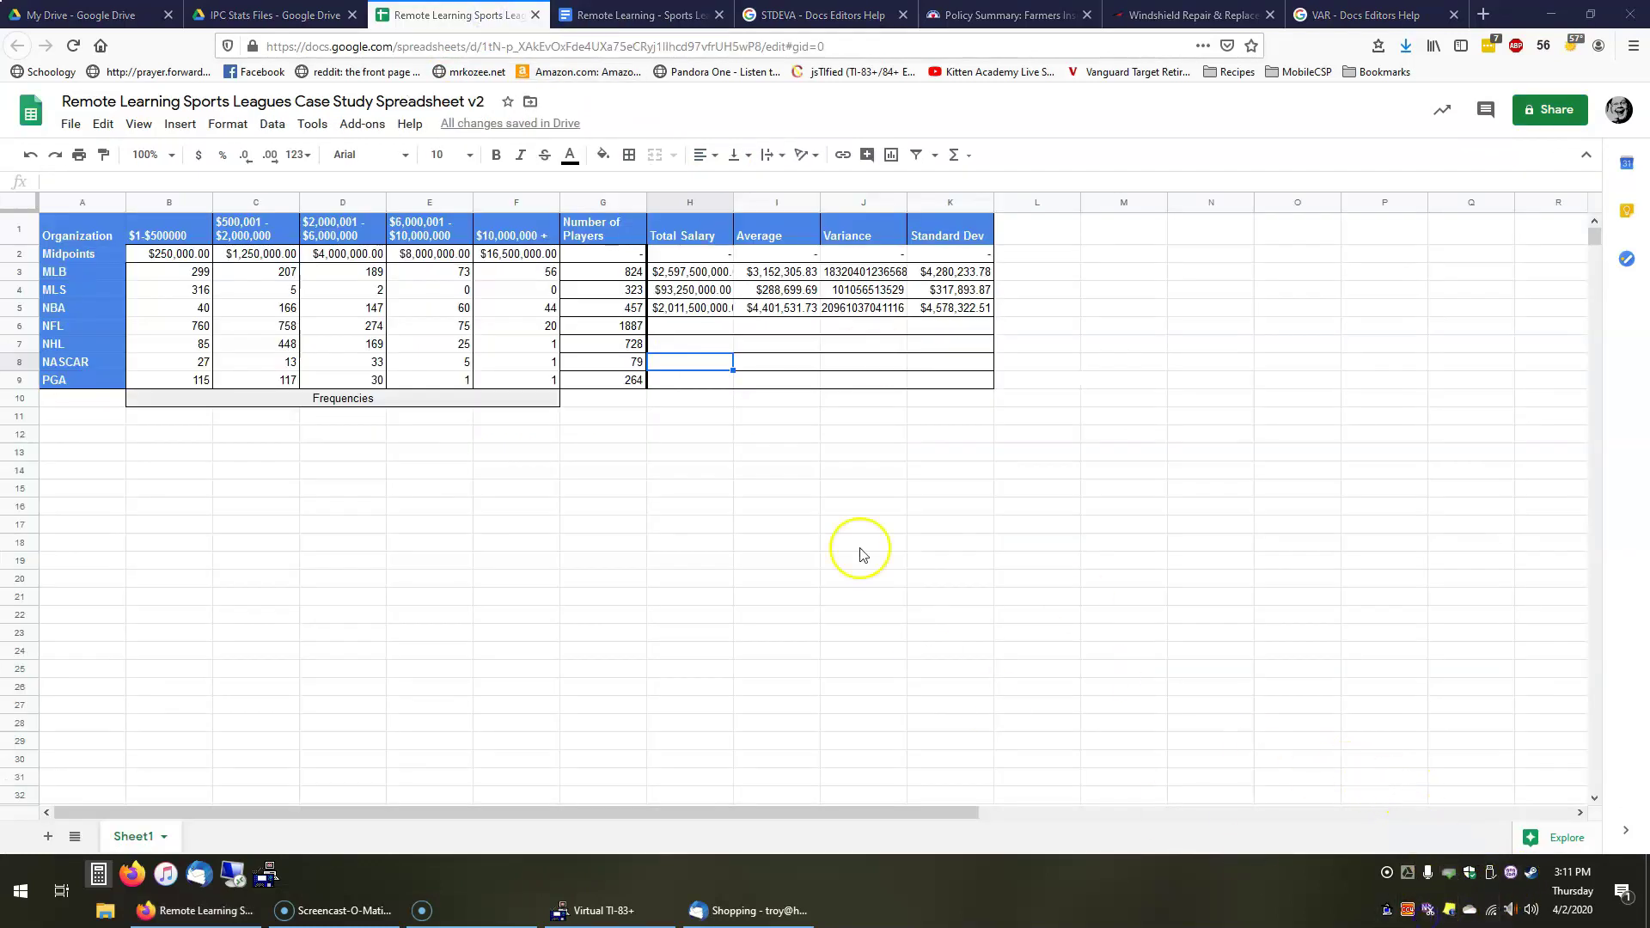
{"action": "left_click_drag", "start_coordinate": [634, 178], "coordinate": [743, 402]}
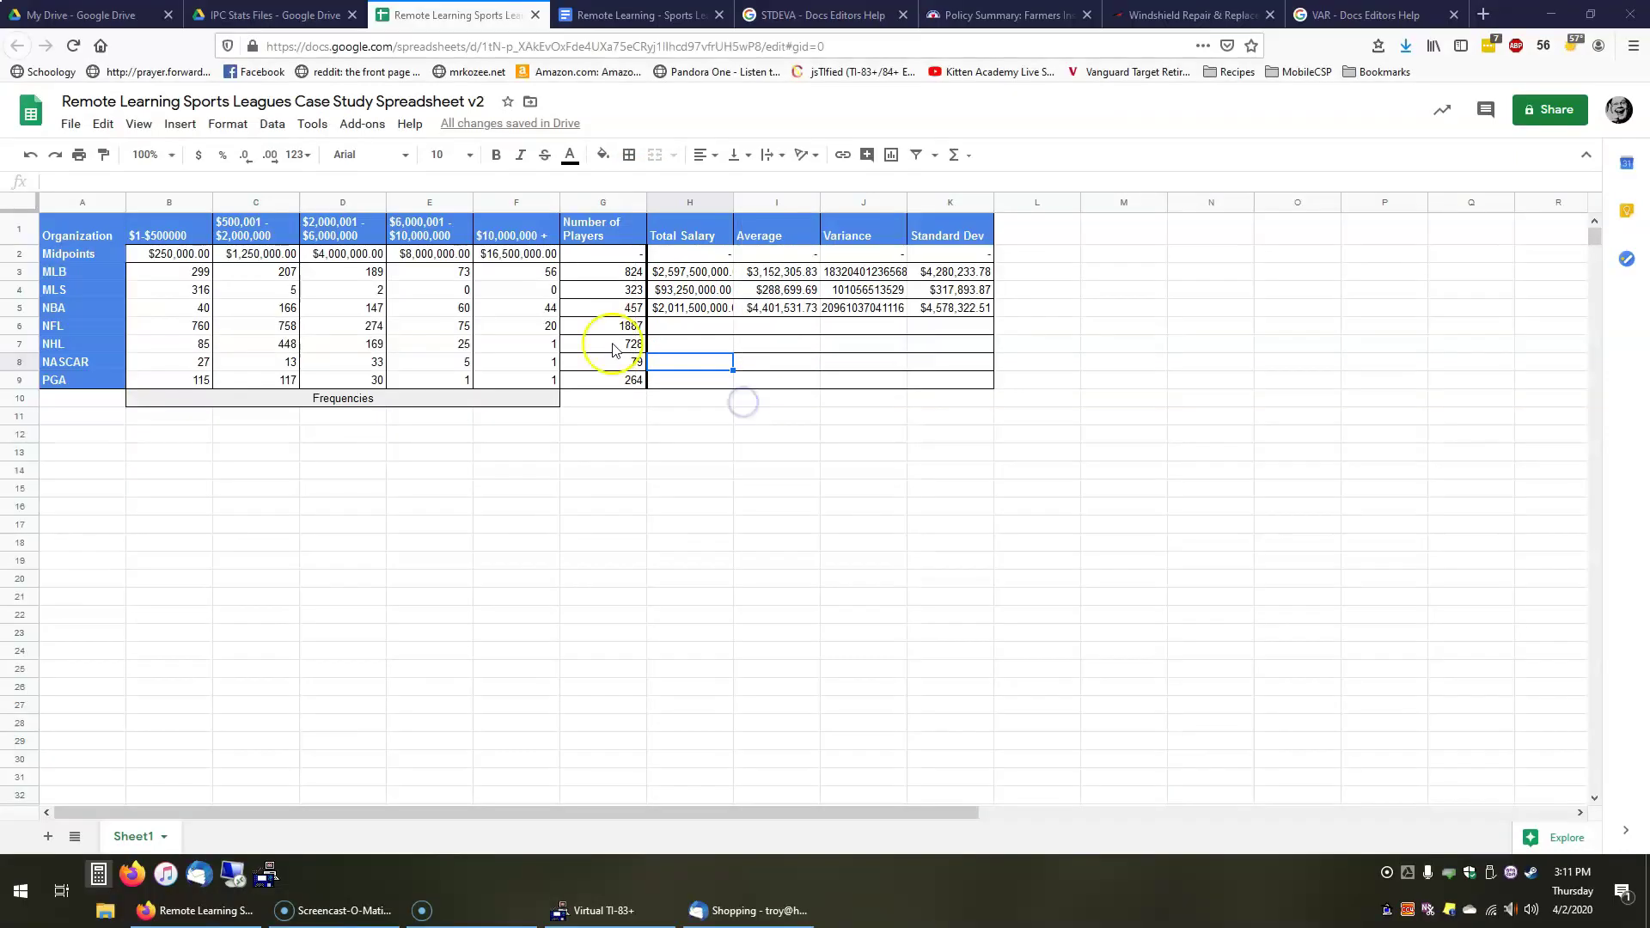
{"action": "left_click", "coordinate": [637, 15]}
{"action": "left_click", "coordinate": [1088, 378]}
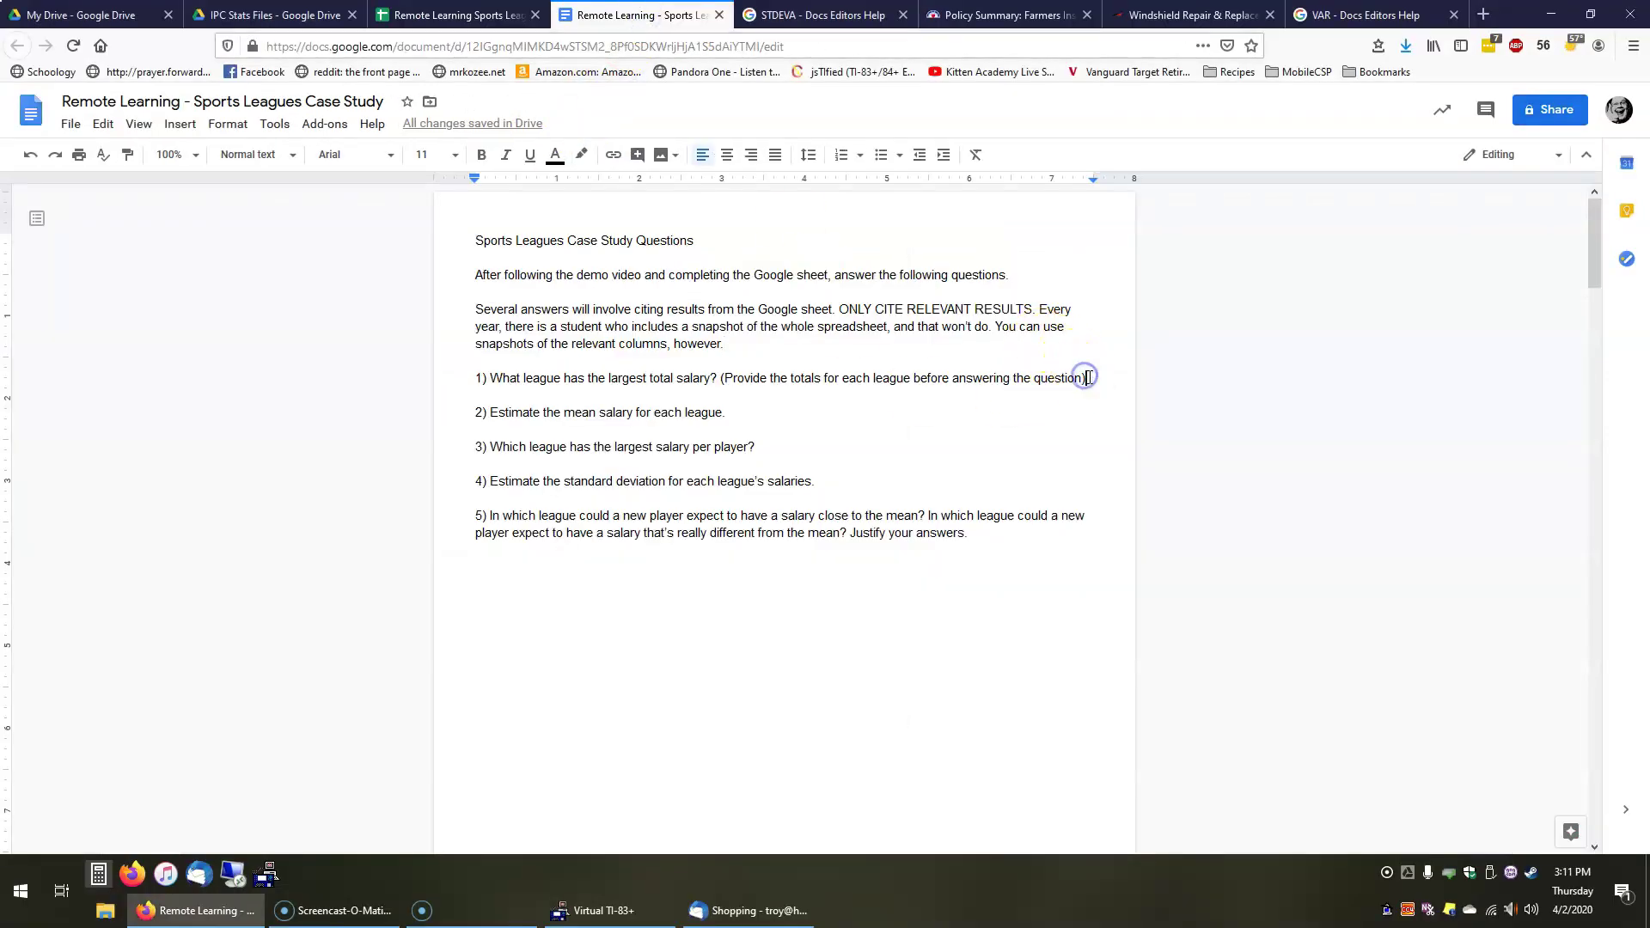
{"action": "key", "text": "Return"}
{"action": "key", "text": "ctrl+v"}
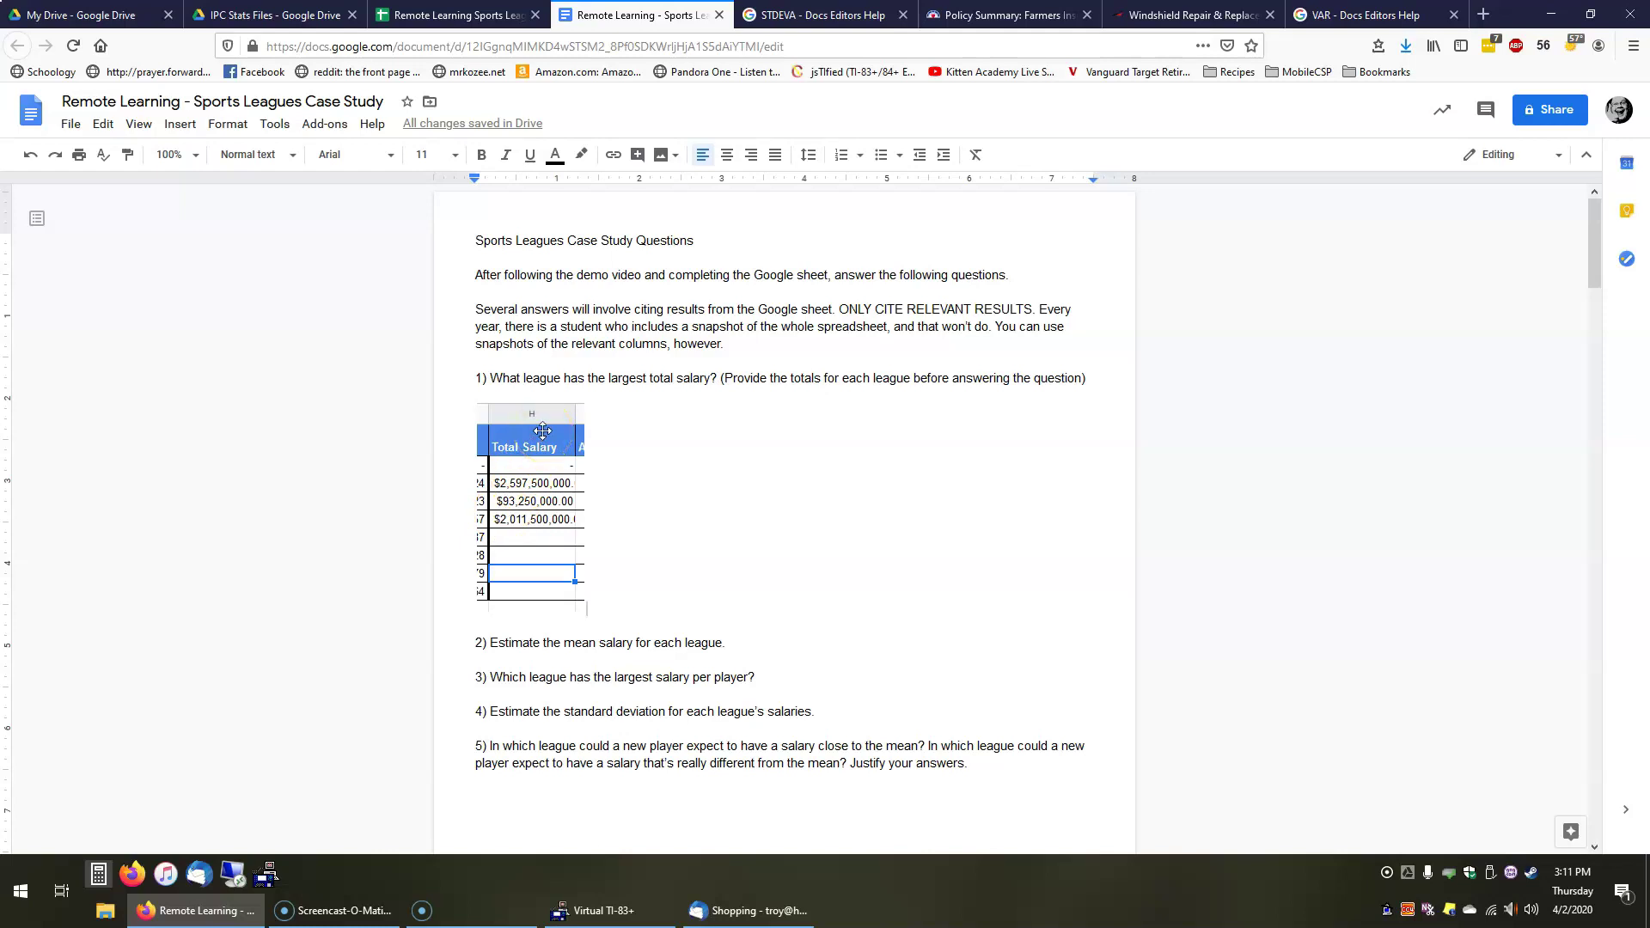
- Delete the Total Salary snapshot and leave blank lines under question 1
{"action": "key", "text": "Delete"}
{"action": "key", "text": "BackSpace"}
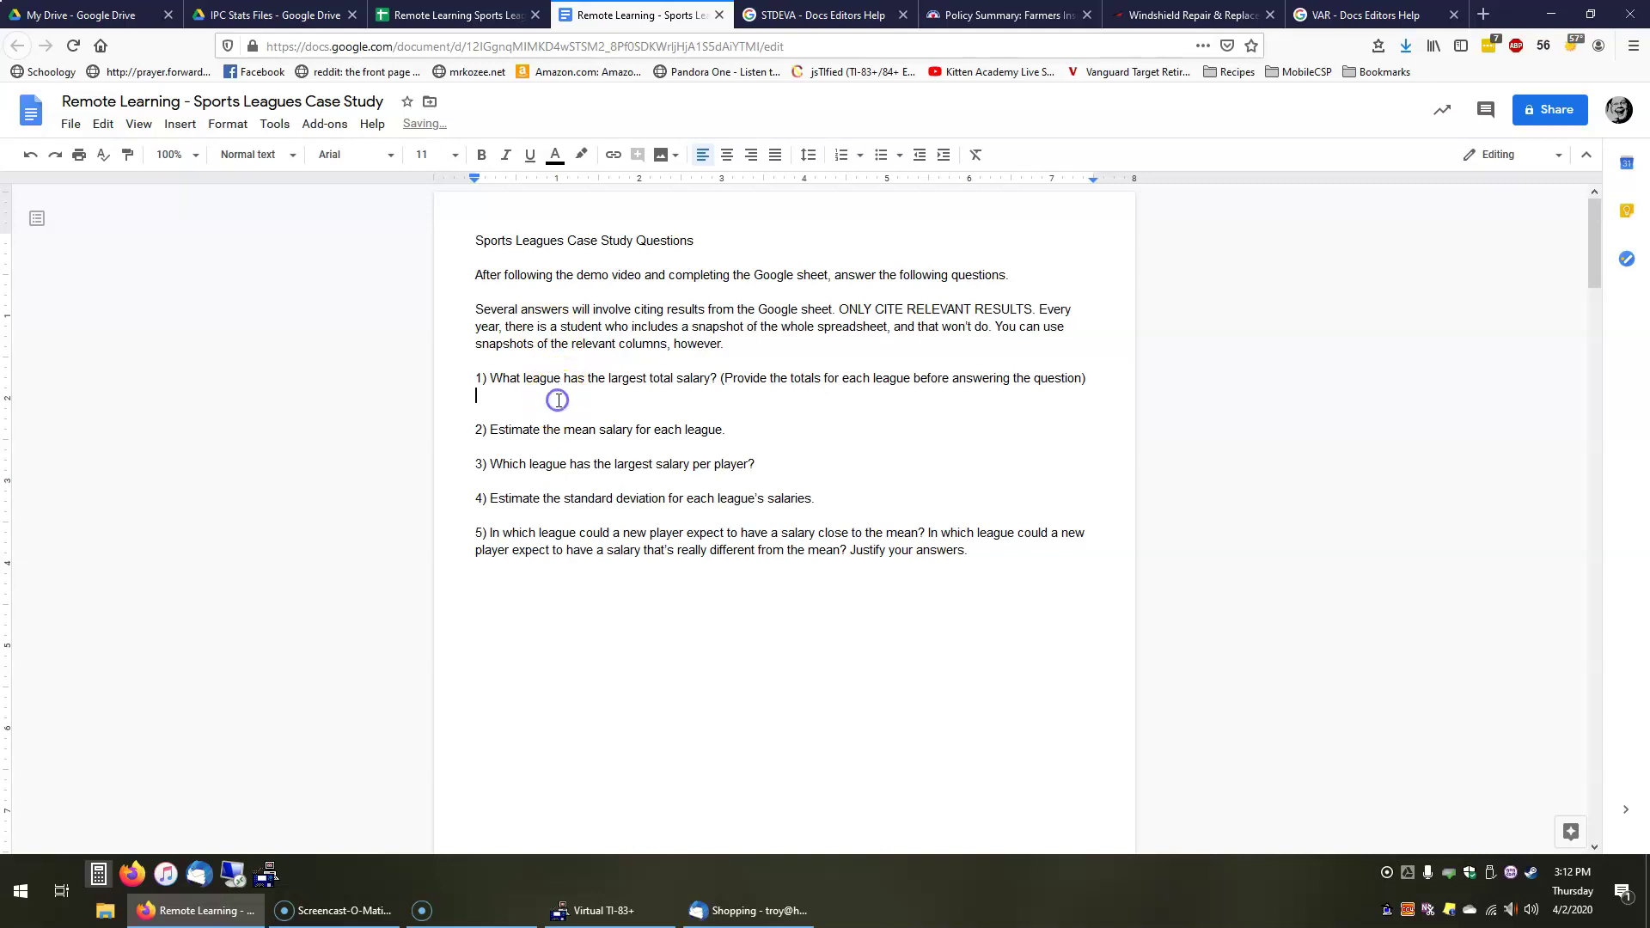
{"action": "key", "text": "Return"}
- Hide spreadsheet columns B through G so the Organization column sits directly beside Total Salary
{"action": "left_click", "coordinate": [503, 19]}
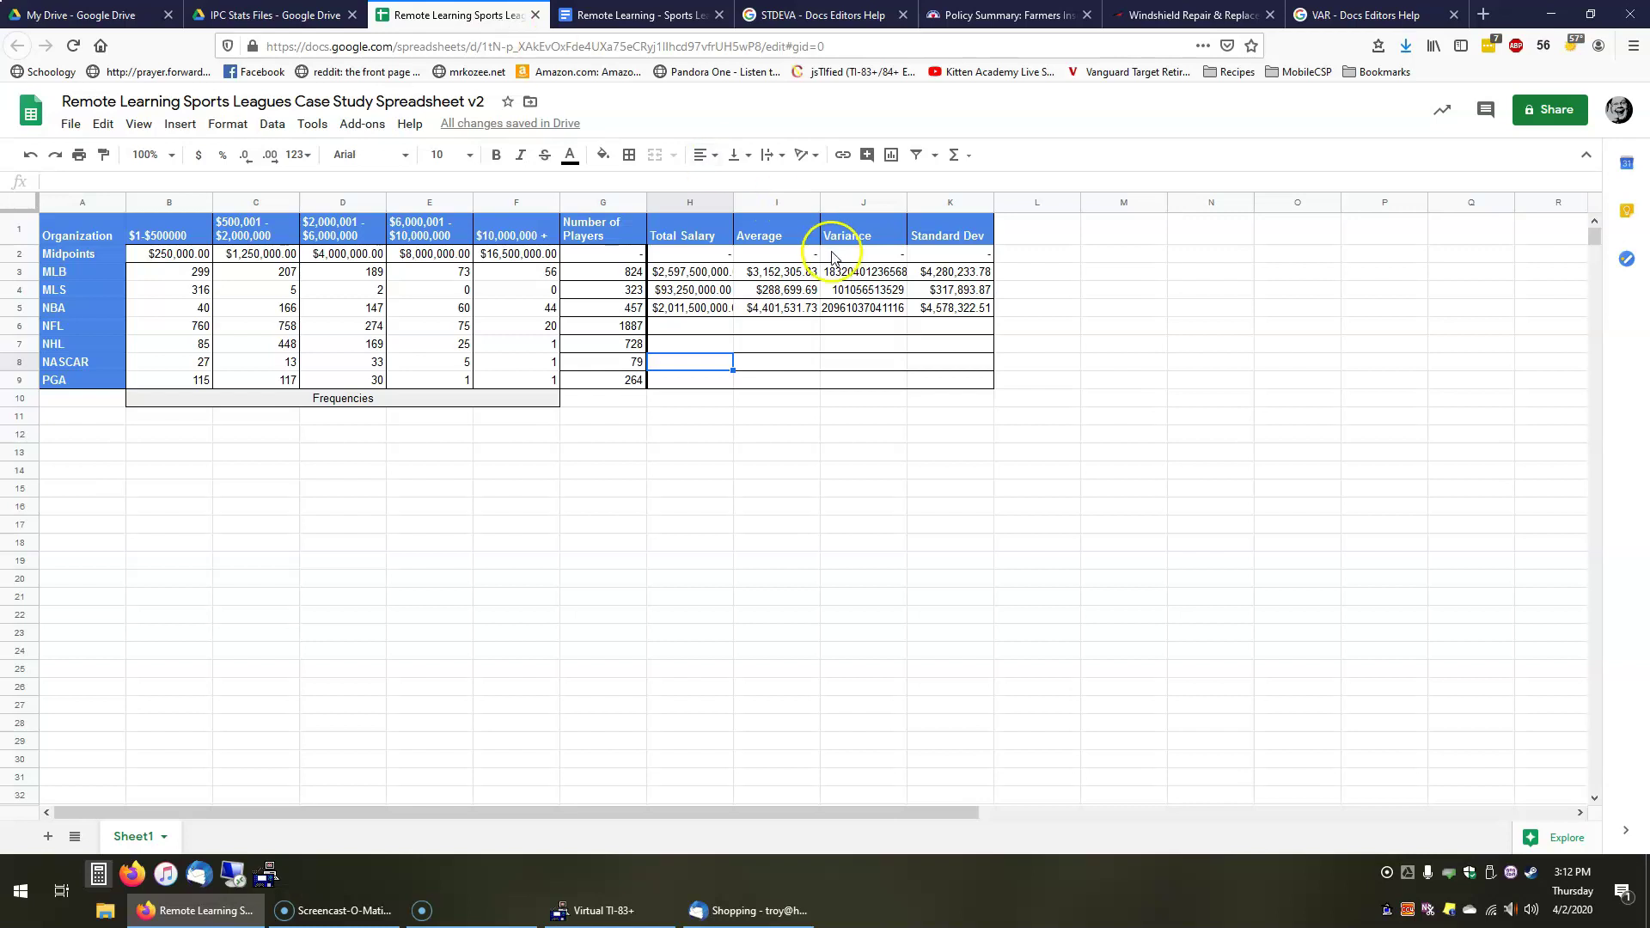
{"action": "left_click", "coordinate": [617, 14]}
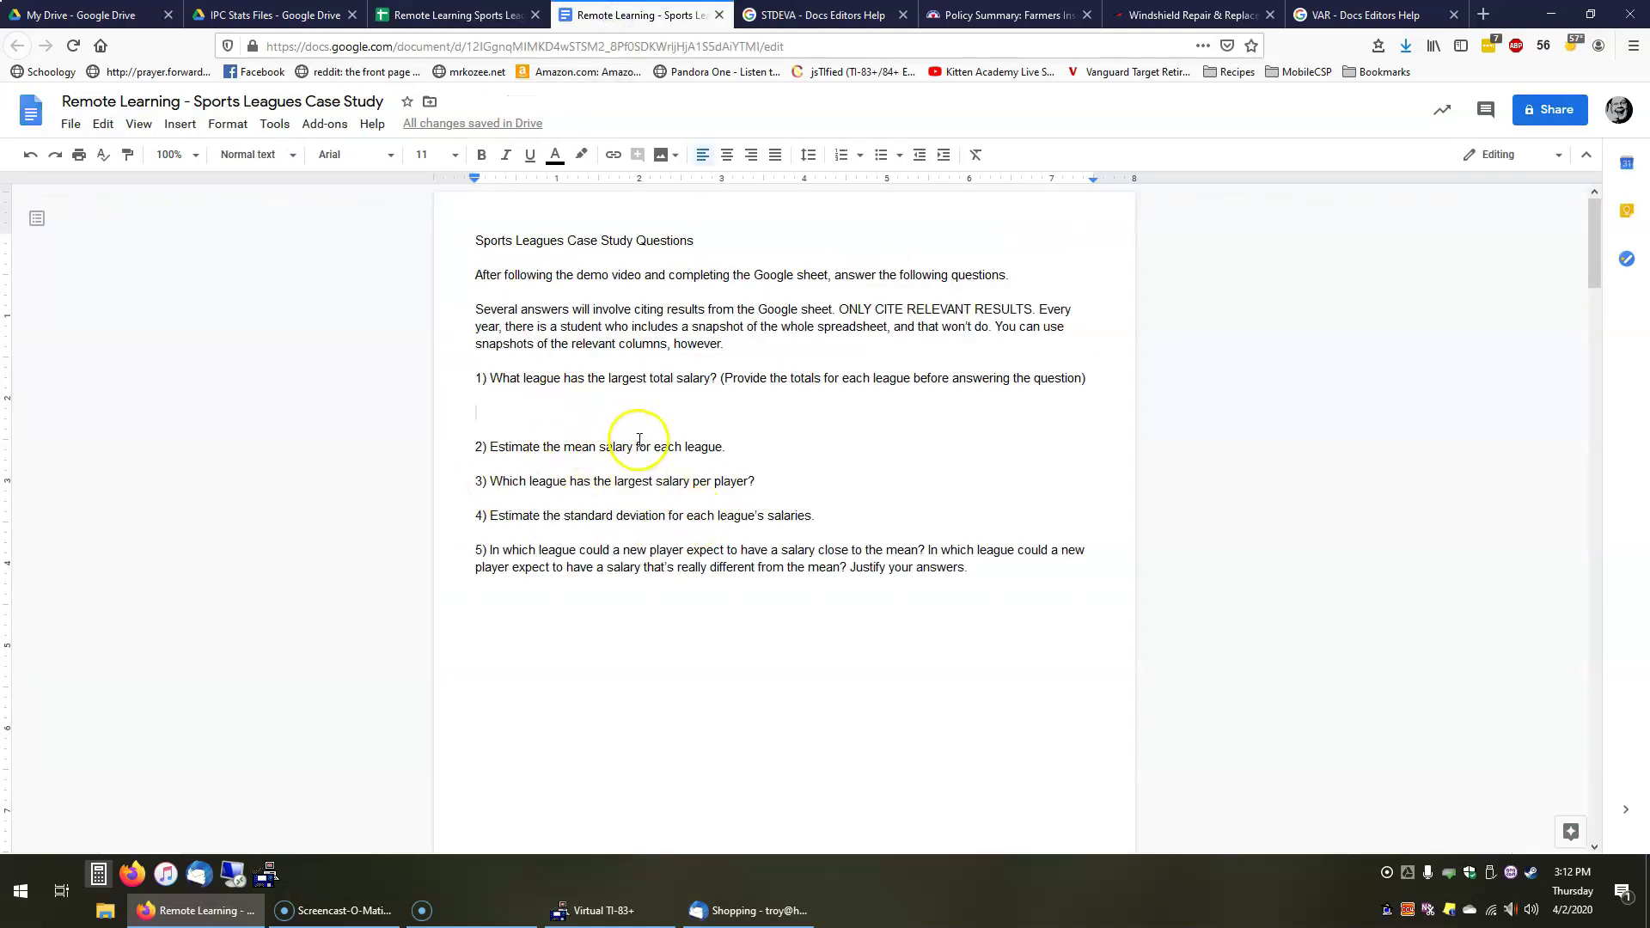
{"action": "left_click", "coordinate": [456, 15]}
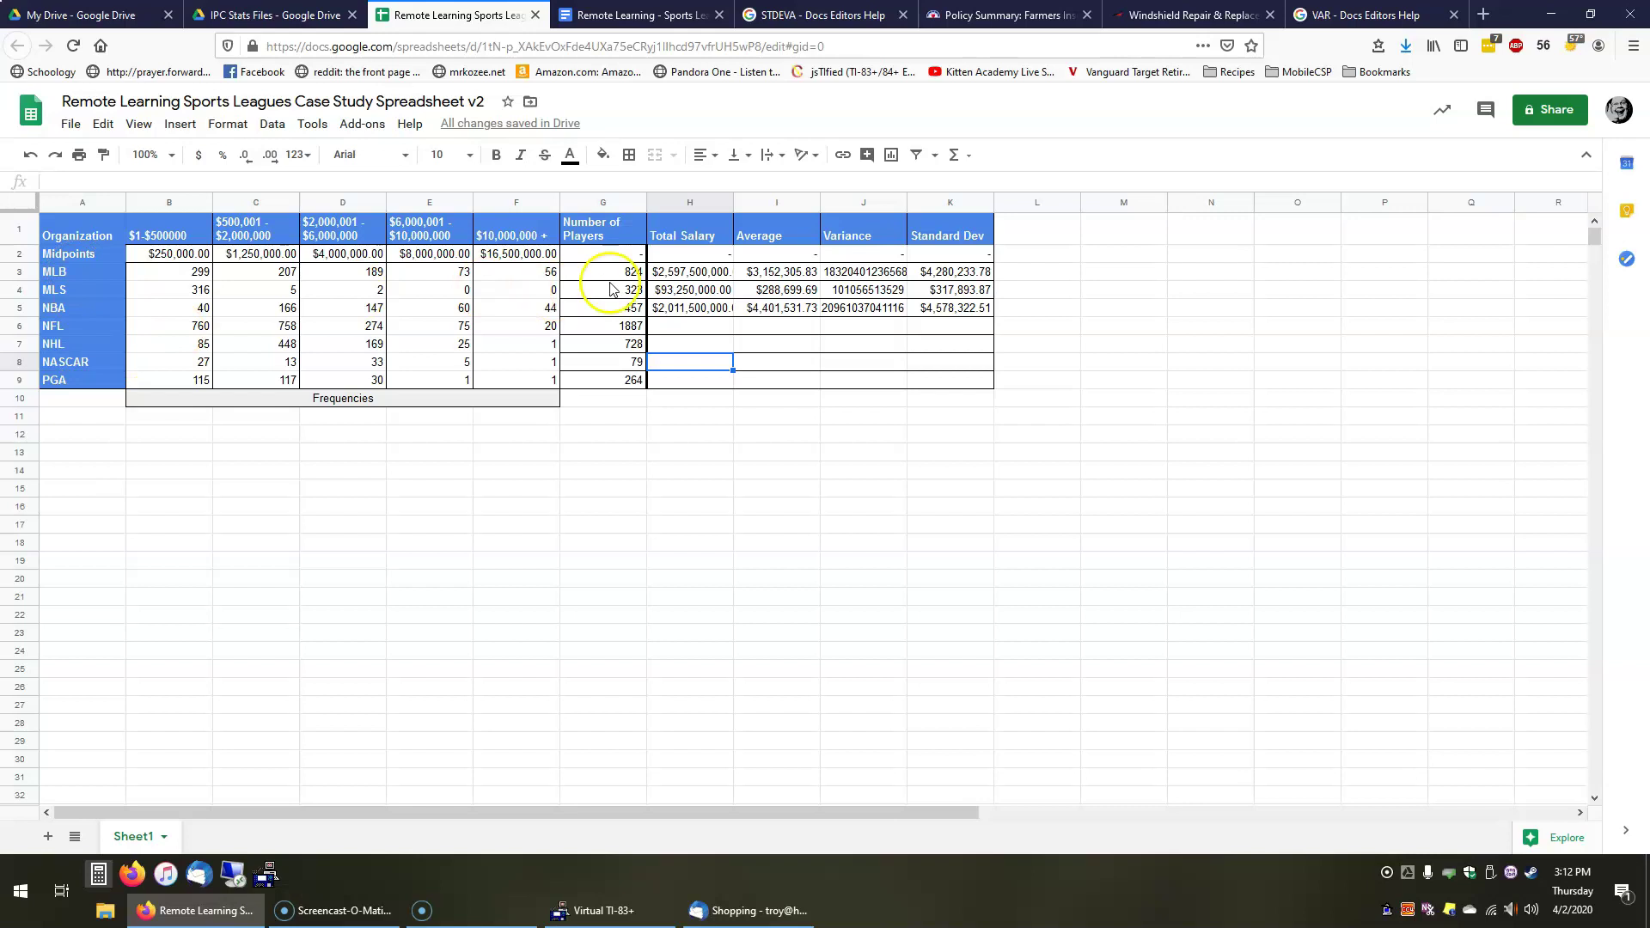
{"action": "left_click", "coordinate": [170, 202]}
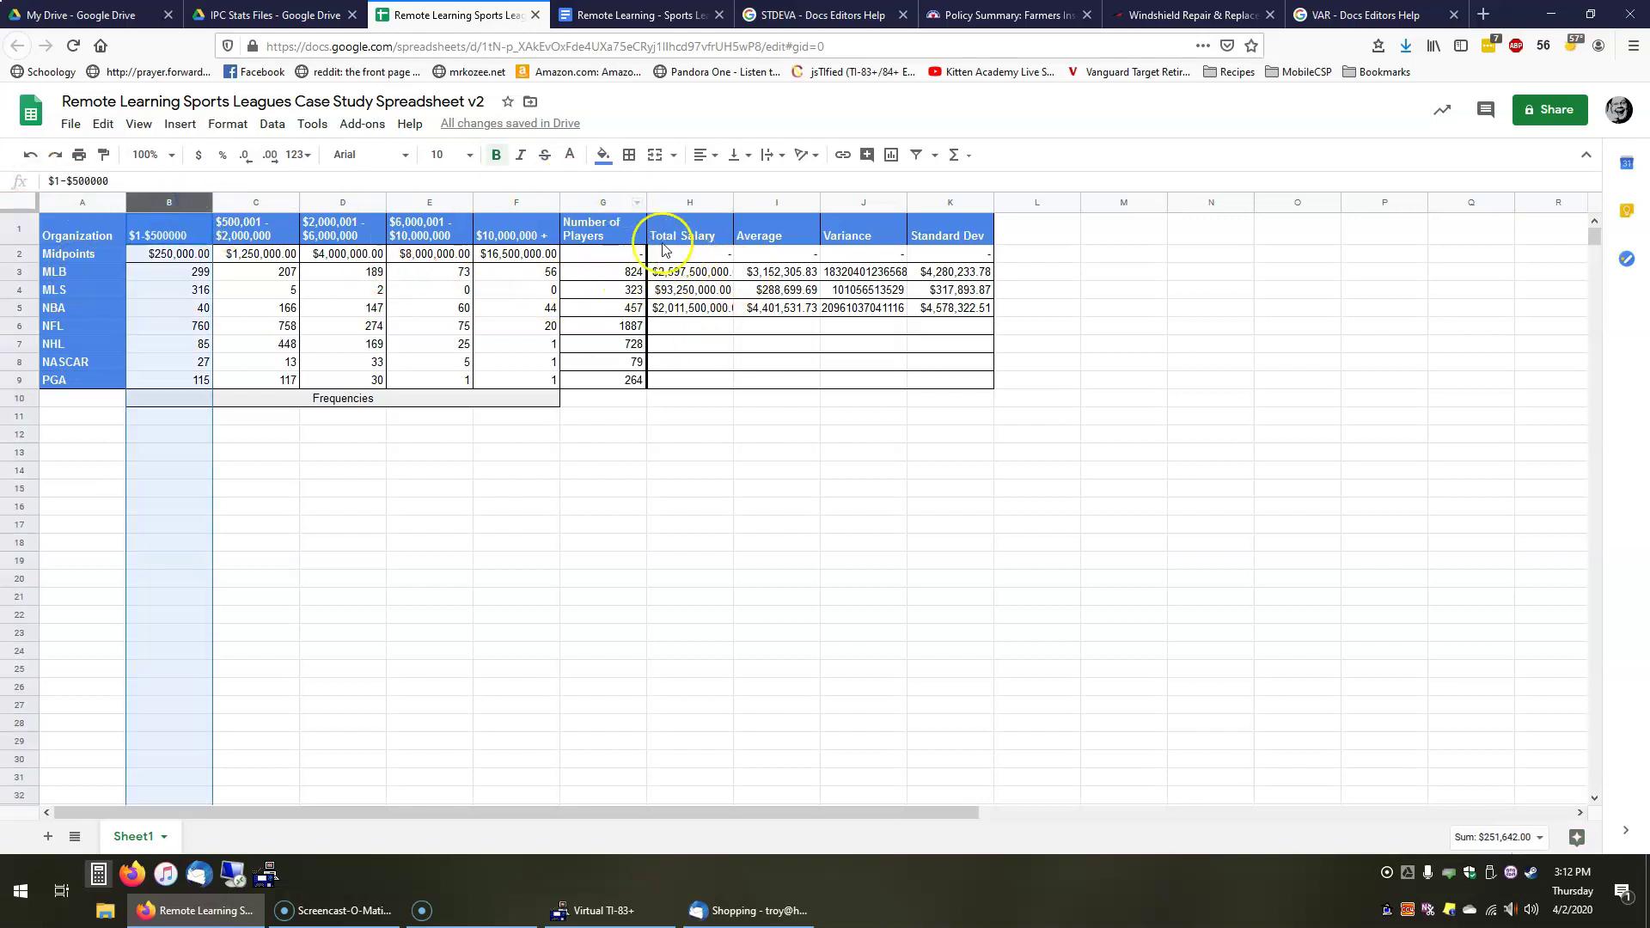
{"action": "left_click", "coordinate": [258, 207]}
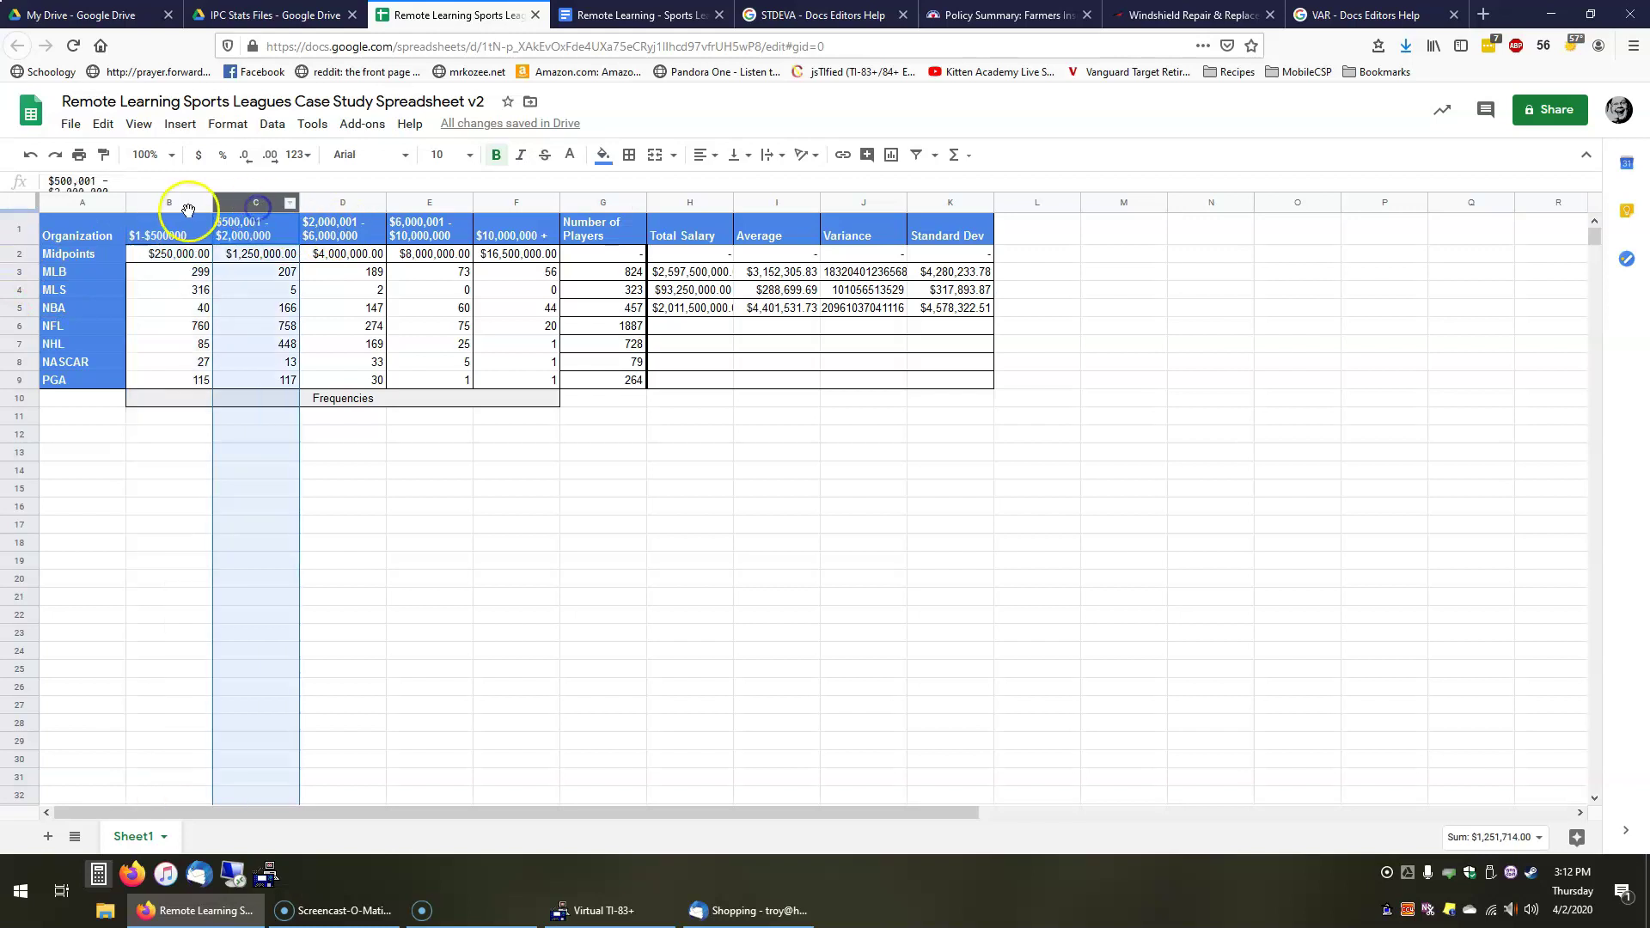
{"action": "left_click", "coordinate": [174, 202]}
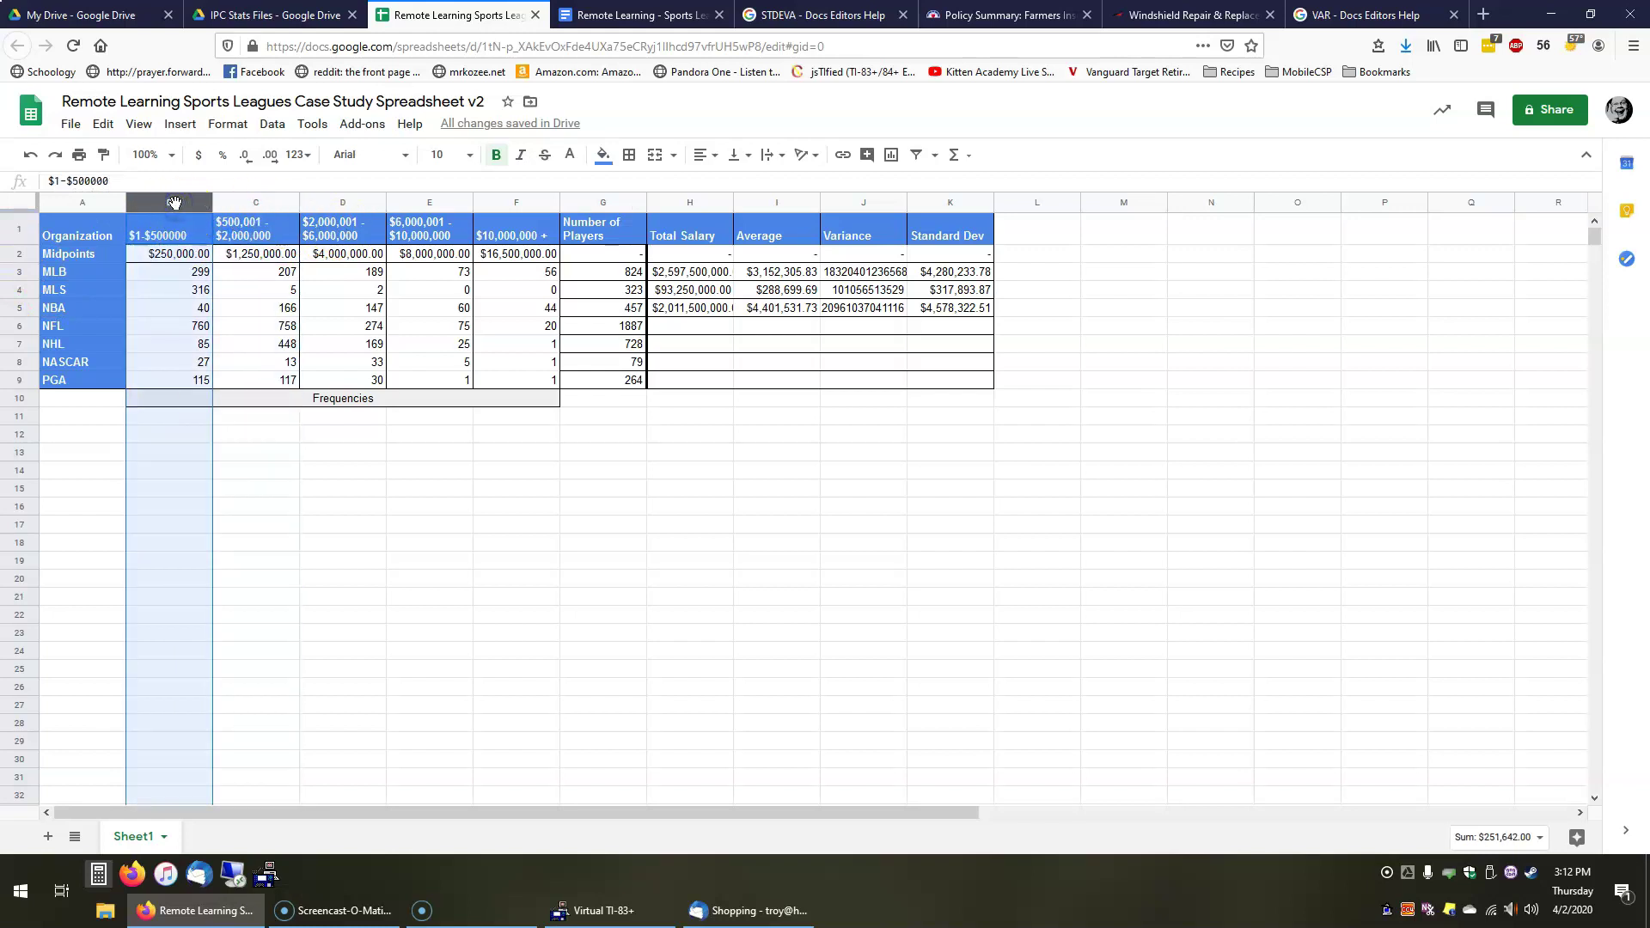
{"action": "left_click", "coordinate": [591, 198], "text": "shift"}
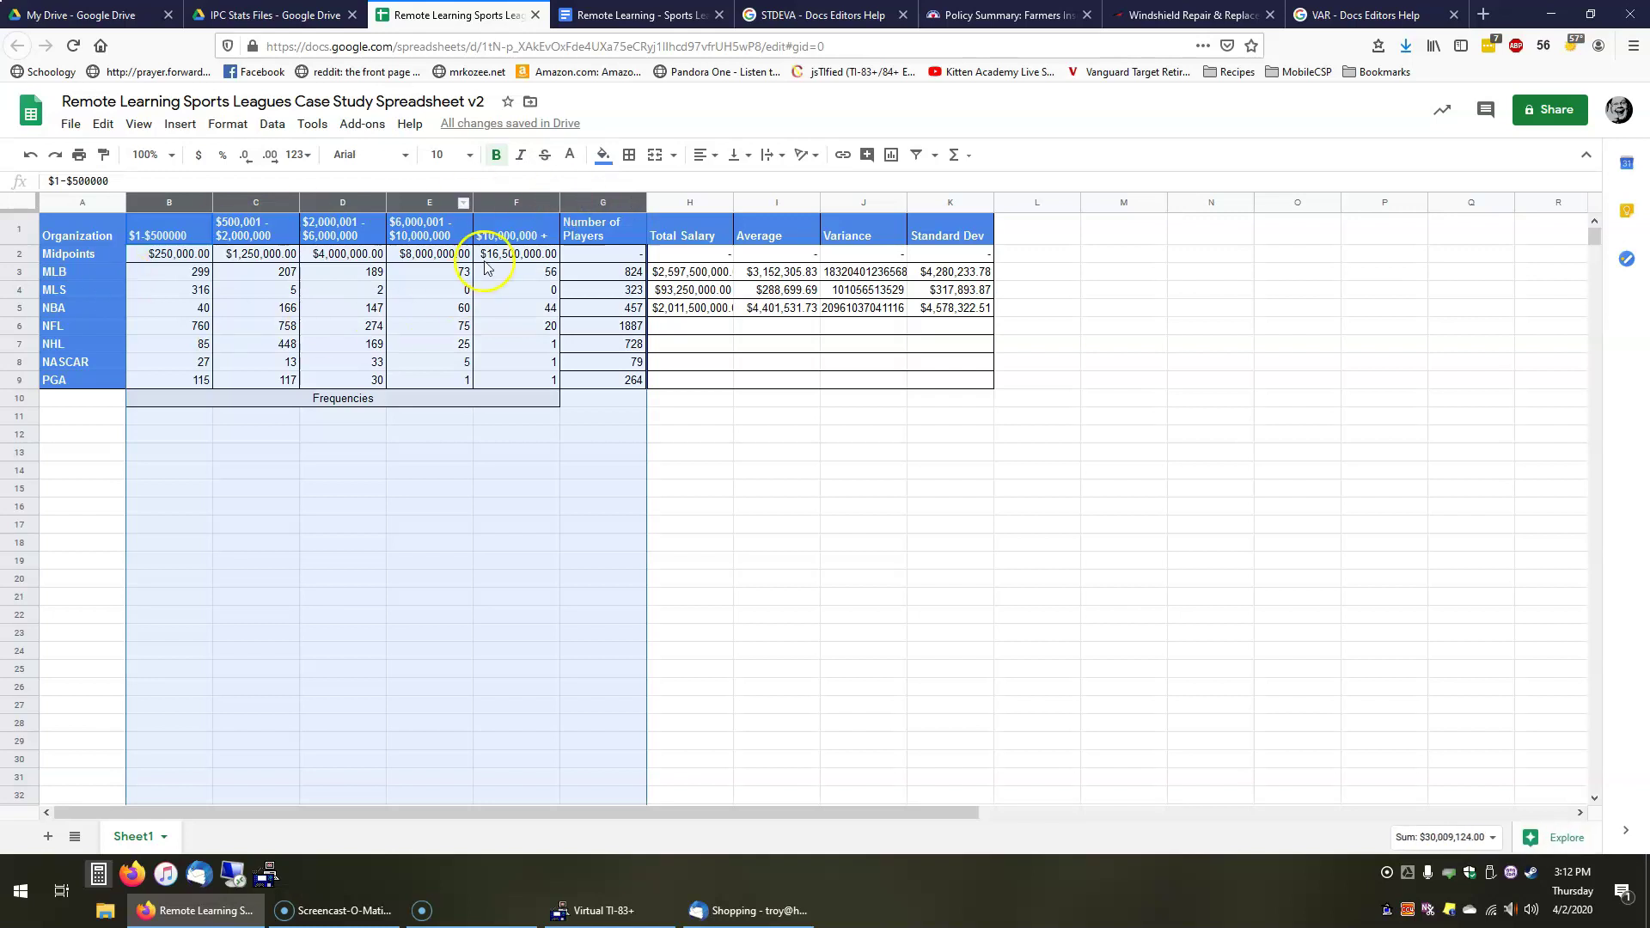
{"action": "right_click", "coordinate": [463, 209]}
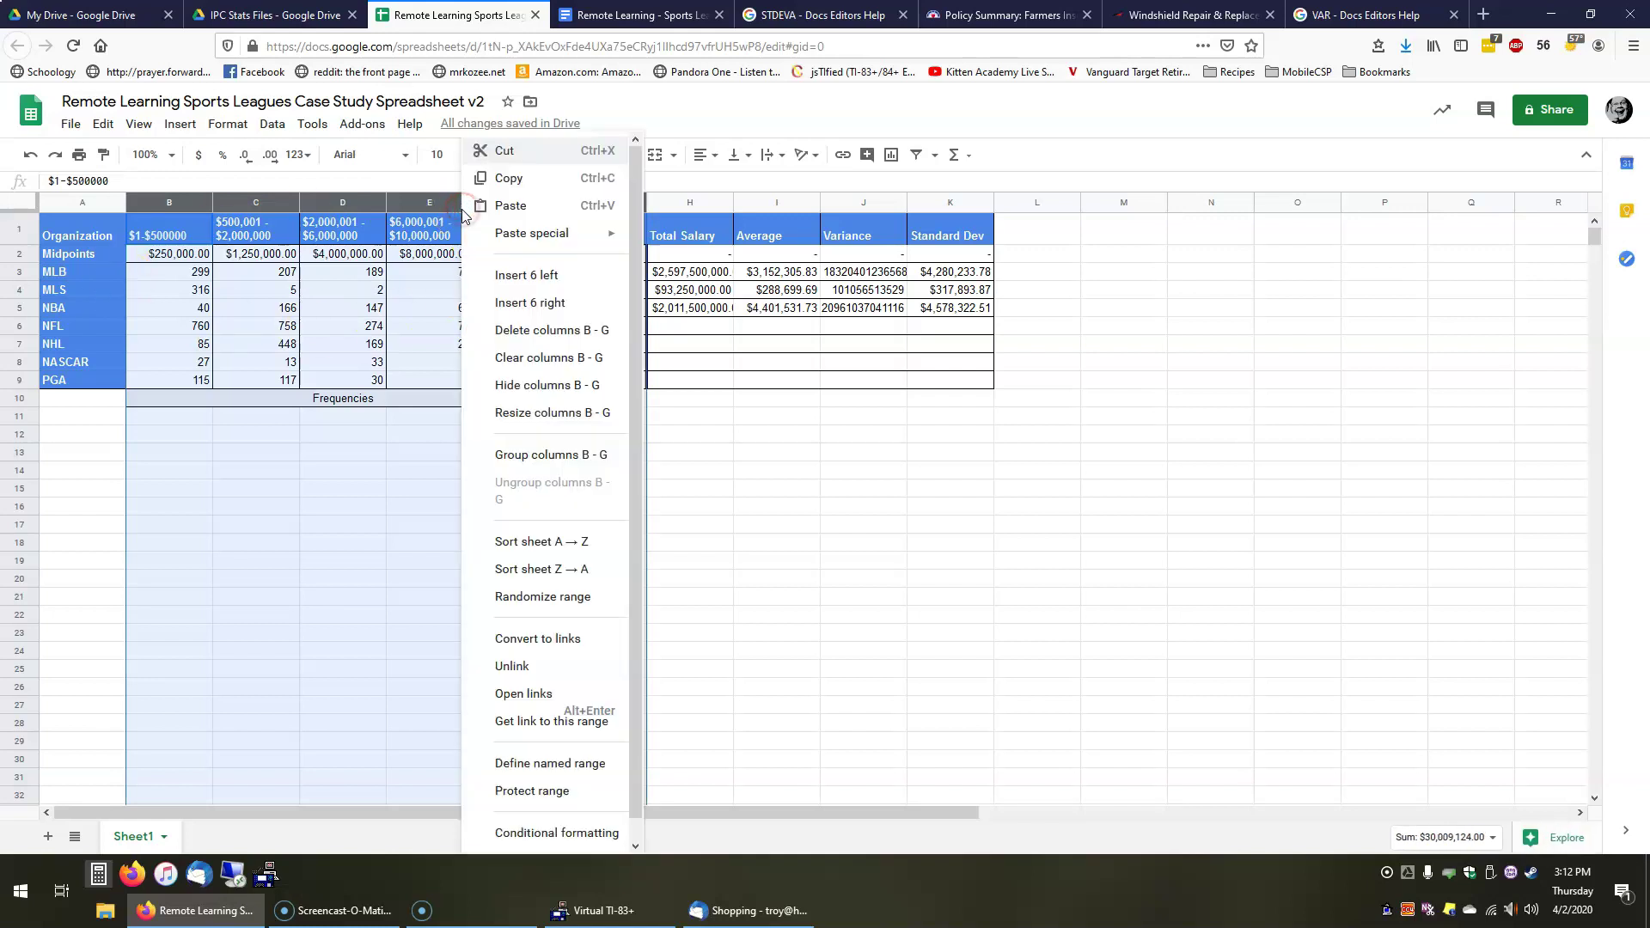
{"action": "left_click", "coordinate": [550, 386]}
{"action": "left_click", "coordinate": [594, 426]}
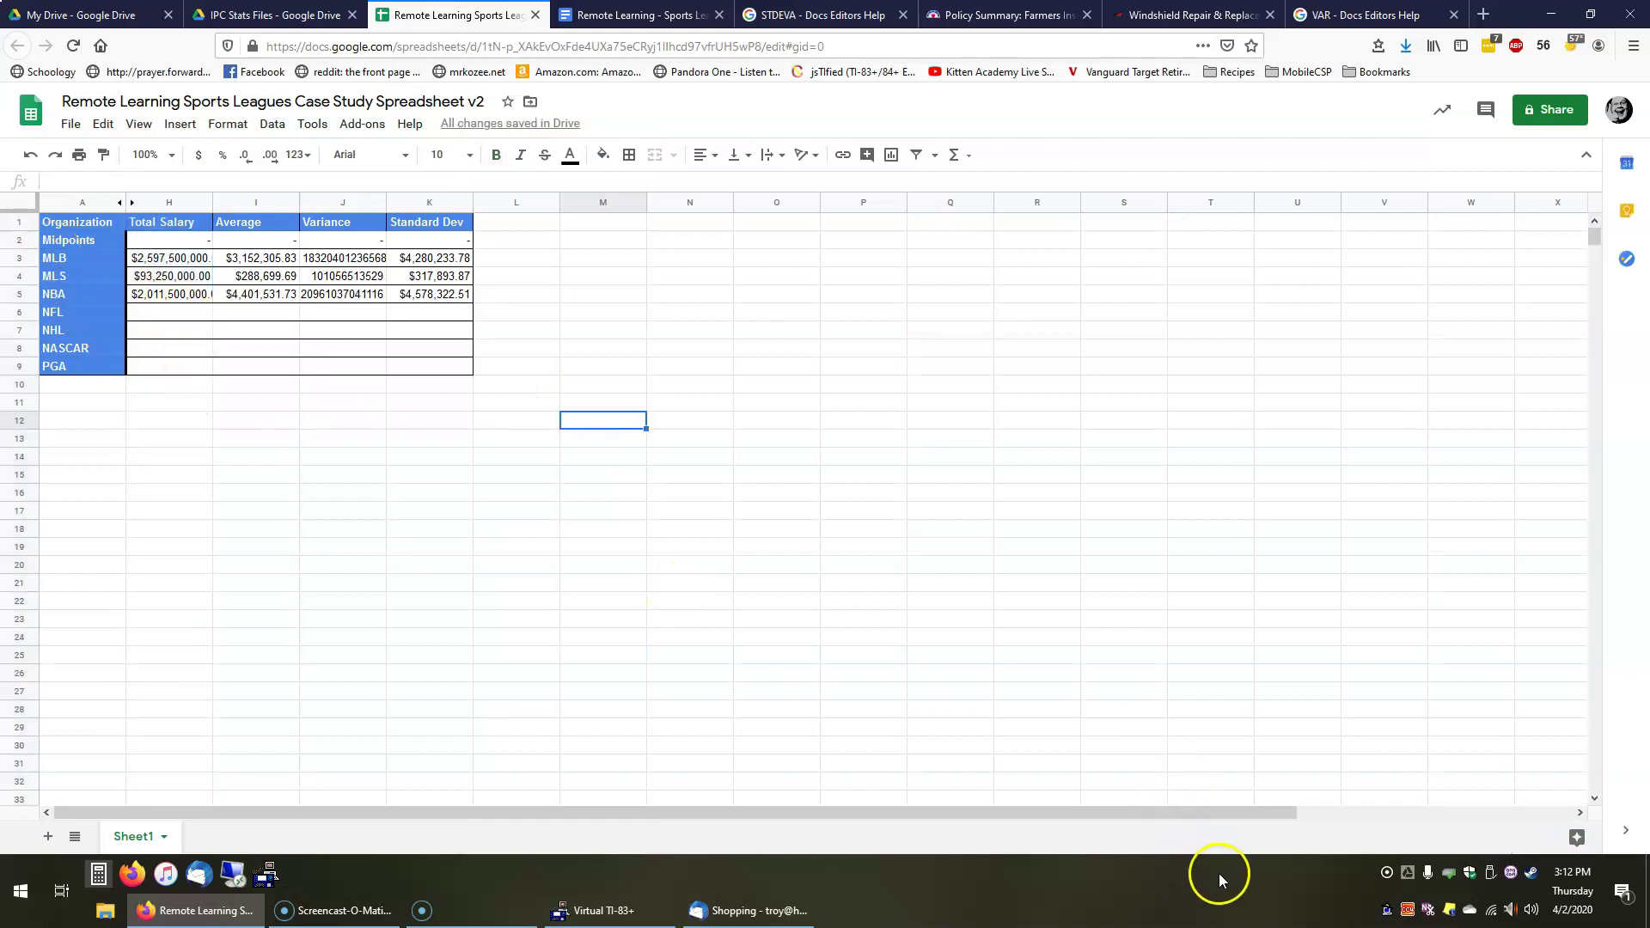
- Capture a snapshot of the adjacent Organization and Total Salary columns and insert it under question 1 in the case study document
{"action": "left_click", "coordinate": [1418, 900]}
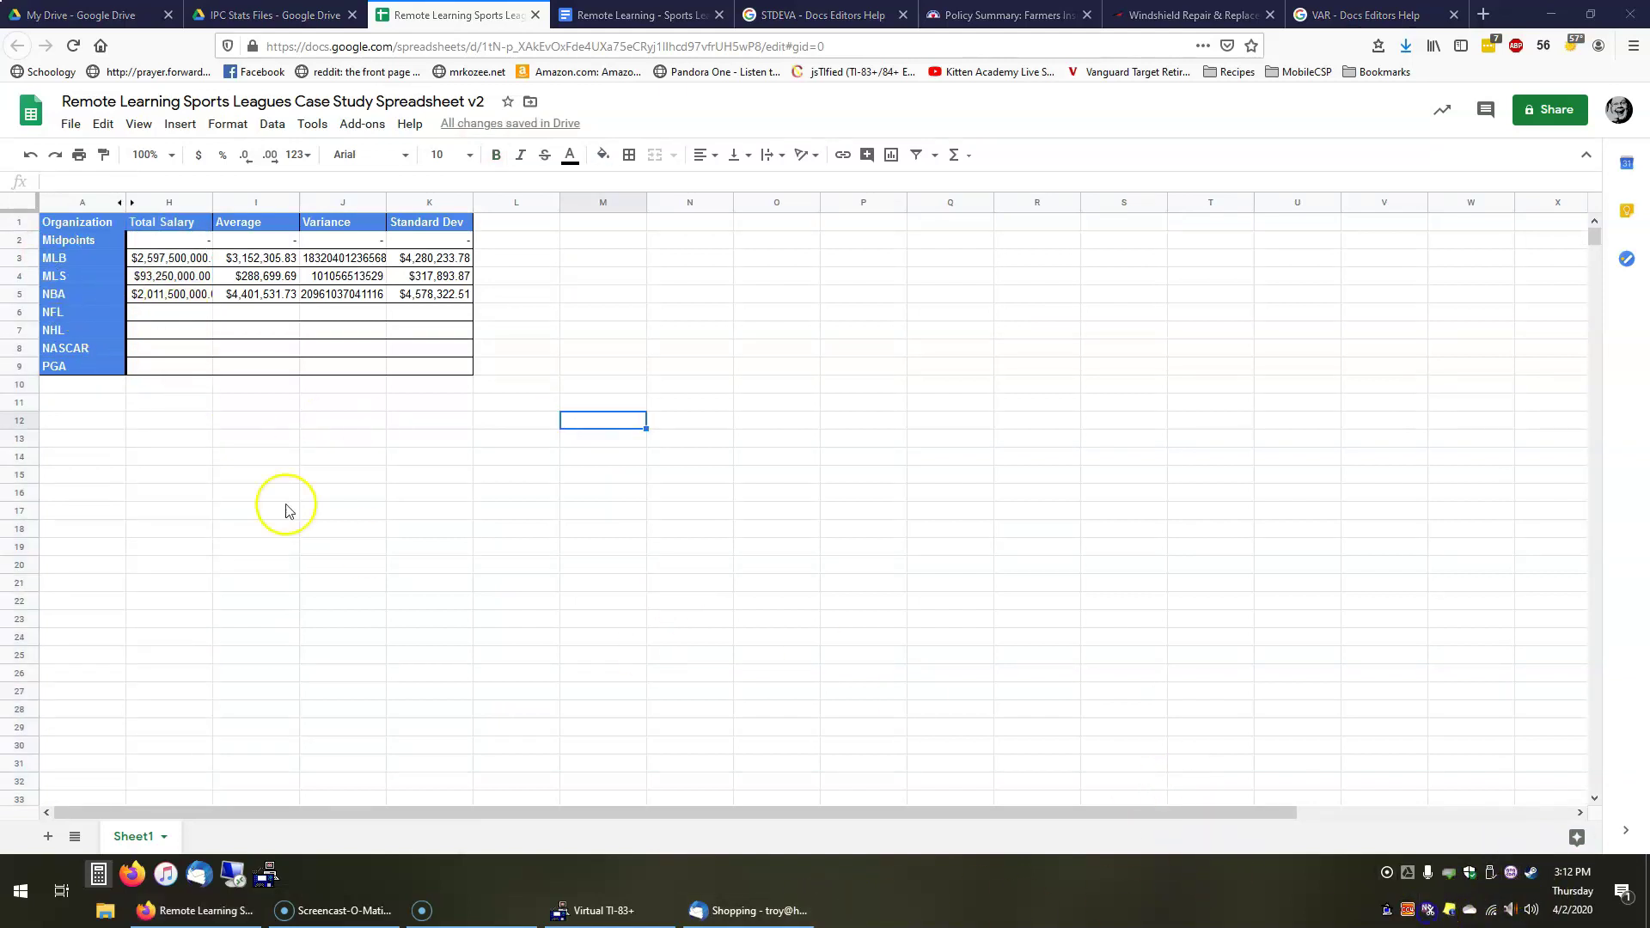
{"action": "left_click_drag", "start_coordinate": [41, 187], "coordinate": [222, 391]}
{"action": "left_click", "coordinate": [619, 15]}
{"action": "key", "text": "ctrl+v"}
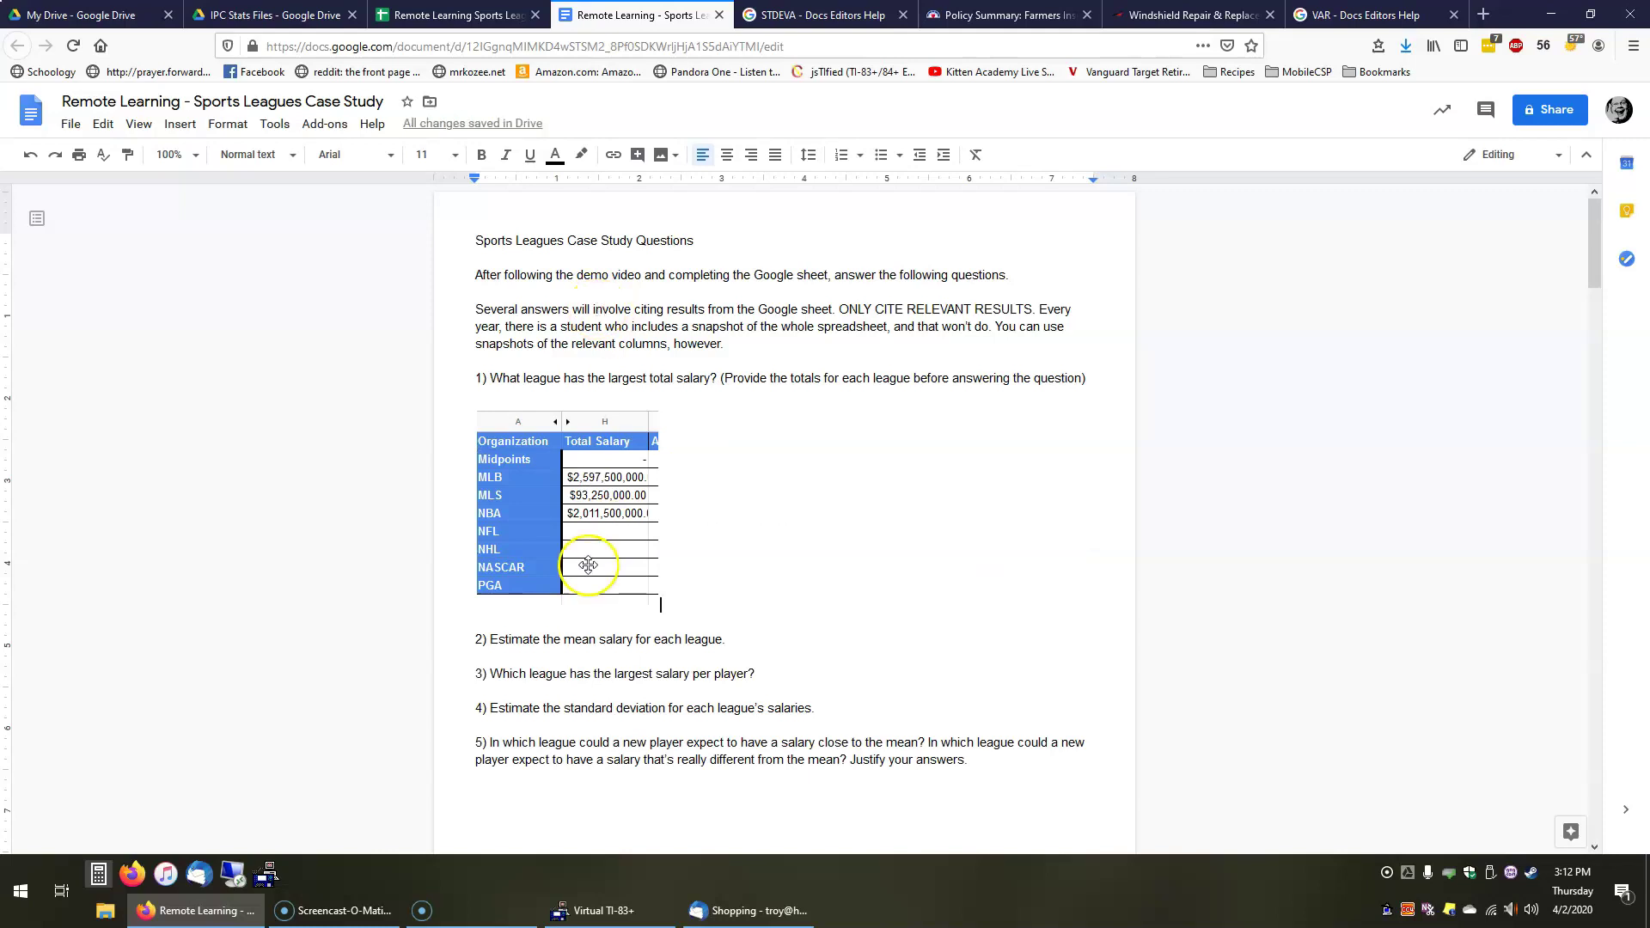
{"action": "left_click", "coordinate": [695, 514]}
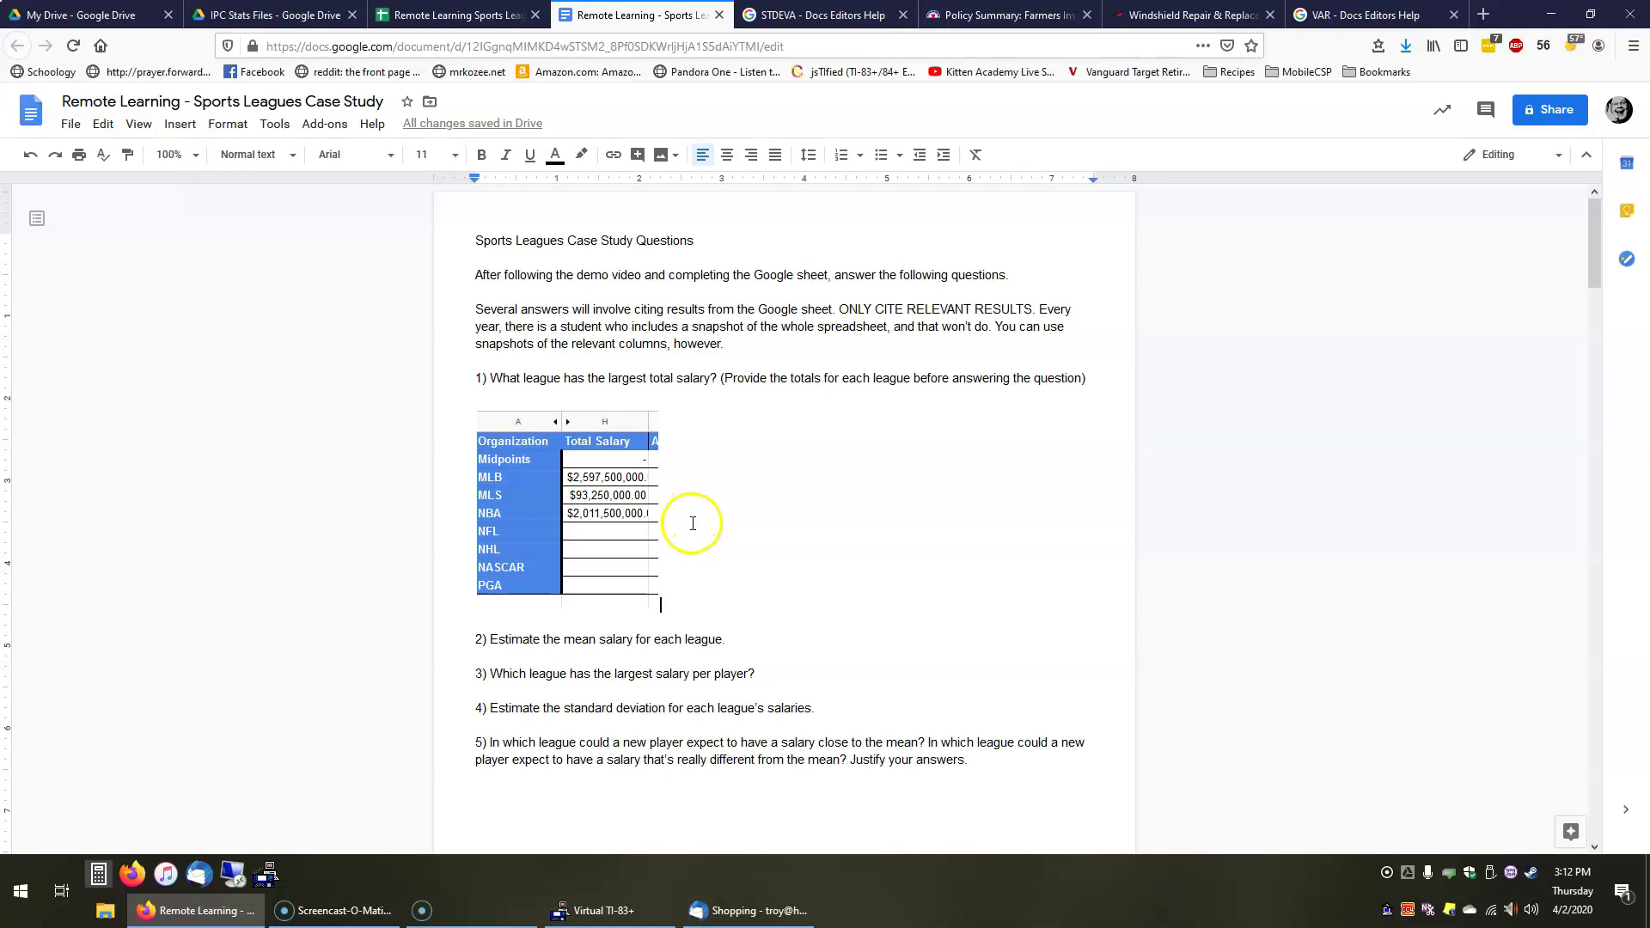
{"action": "left_click", "coordinate": [501, 909]}
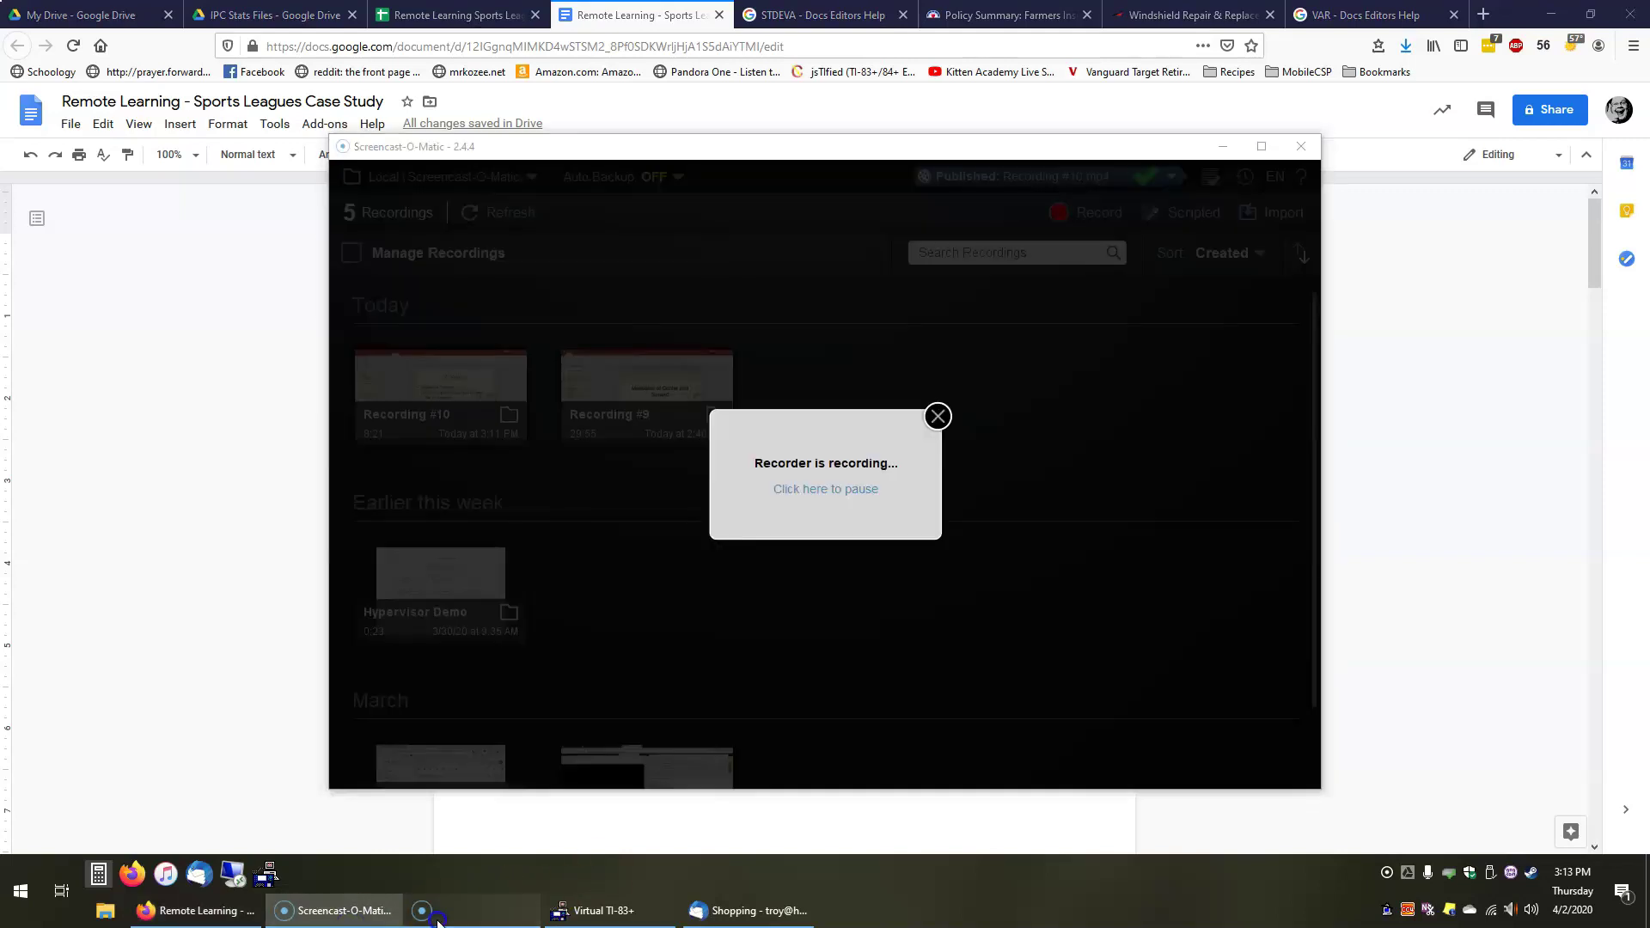
{"action": "left_click", "coordinate": [1552, 14]}
{"action": "left_click", "coordinate": [1552, 12]}
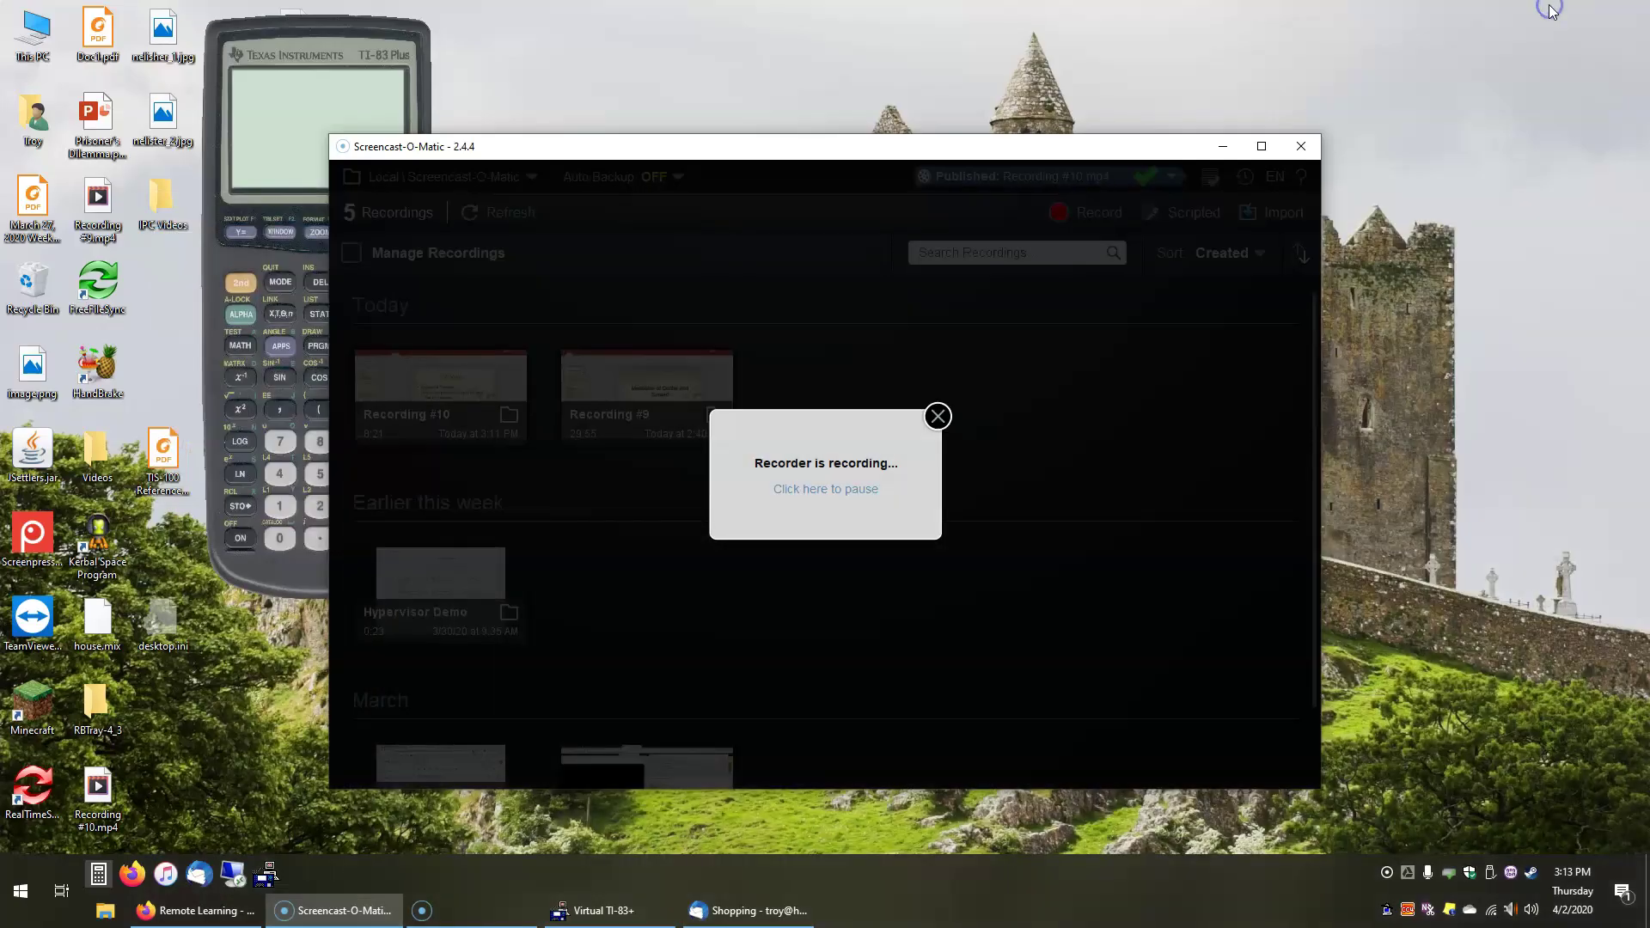